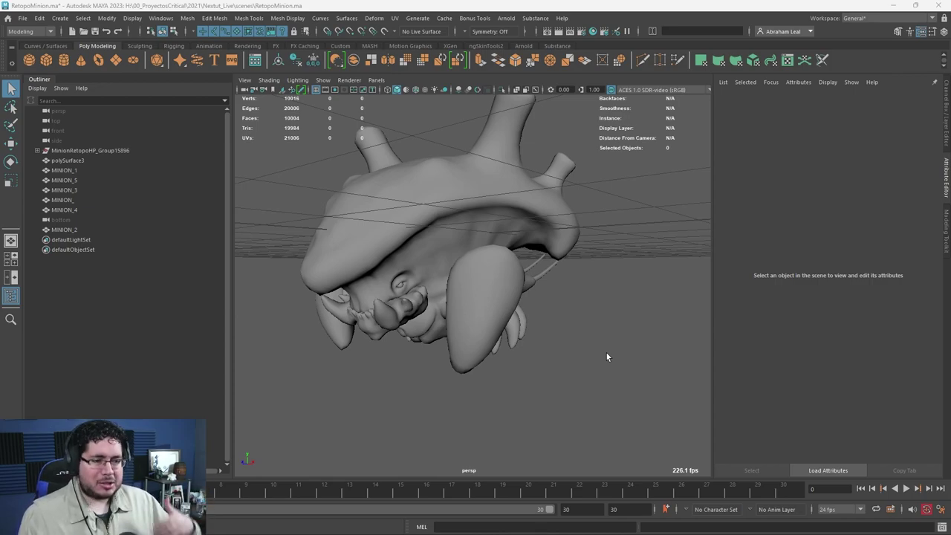
# Inspect the creature's separate jaw and body meshes by selecting each one in turn.
pyautogui.keyDown('alt'); pyautogui.moveTo(606, 356); pyautogui.dragTo(432, 242); pyautogui.keyUp('alt')
pyautogui.click(441, 219)
pyautogui.click(441, 271)
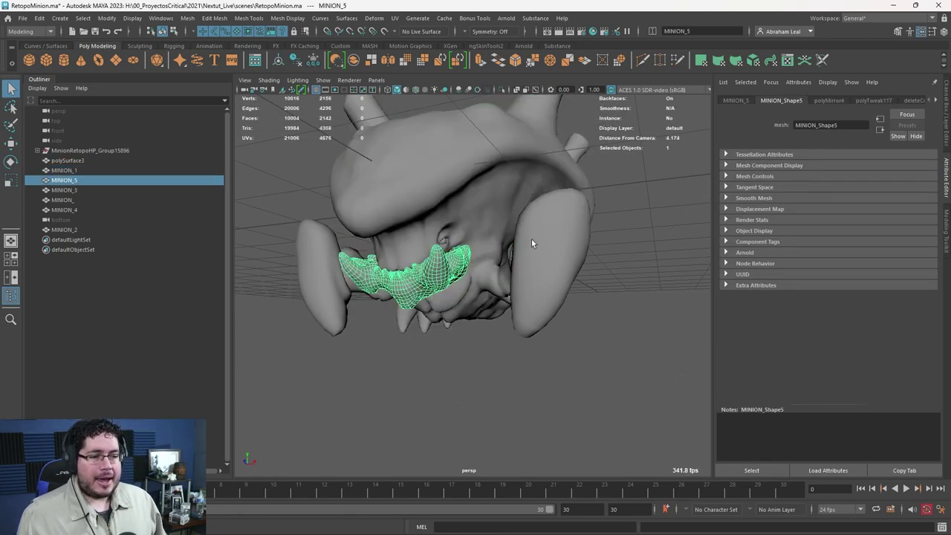
pyautogui.click(531, 238)
pyautogui.click(455, 244)
pyautogui.click(461, 244)
pyautogui.click(456, 240)
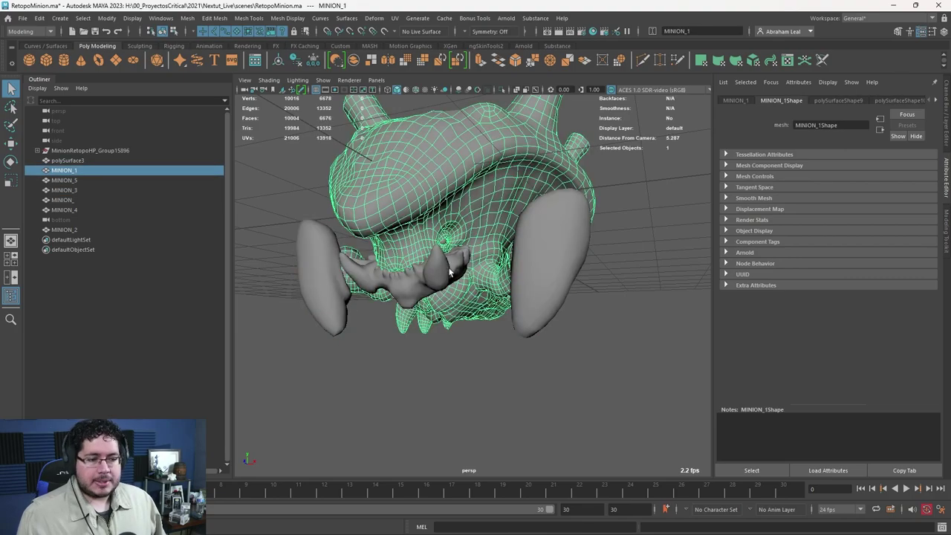
pyautogui.click(461, 246)
pyautogui.keyDown('alt'); pyautogui.moveTo(461, 247); pyautogui.dragTo(497, 279); pyautogui.keyUp('alt')
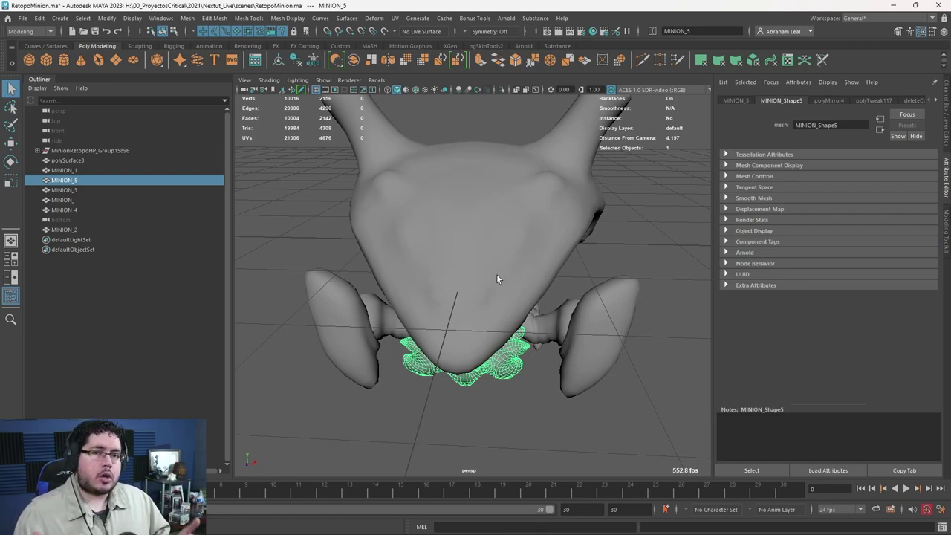
# Examine the wireframe of the body, jaw and claw meshes from above, the underside and the side.
pyautogui.click(455, 217)
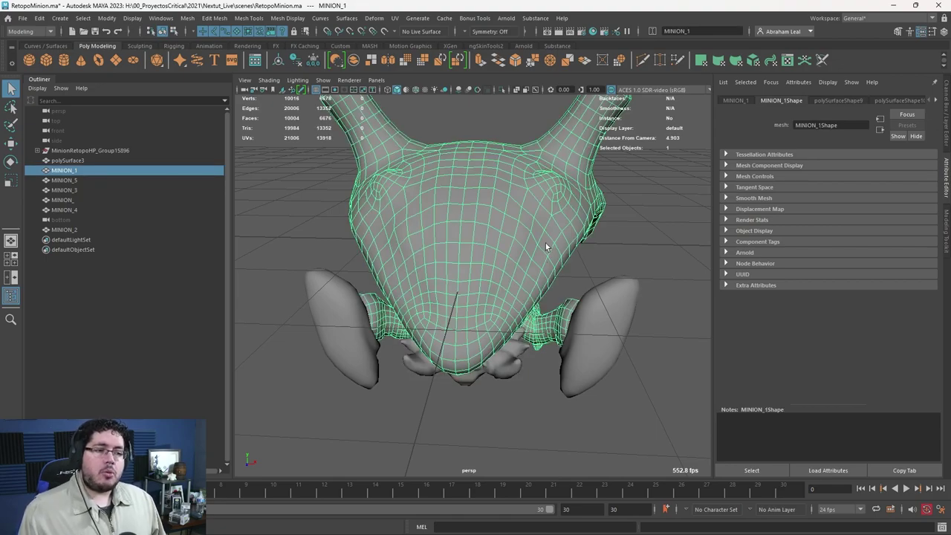
pyautogui.keyDown('alt'); pyautogui.moveTo(587, 270); pyautogui.dragTo(510, 294); pyautogui.keyUp('alt')
pyautogui.click(453, 320)
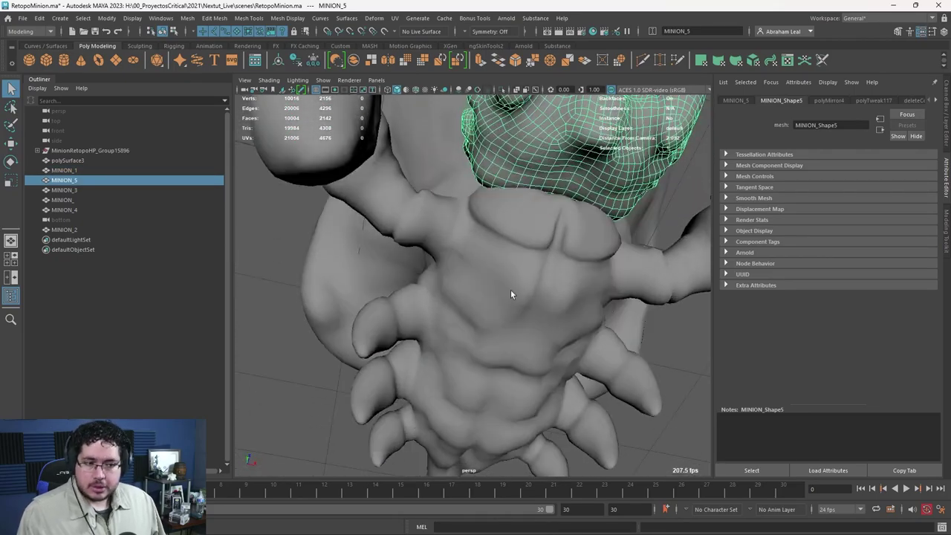
pyautogui.keyDown('alt'); pyautogui.moveTo(510, 293); pyautogui.dragTo(428, 238, button='right'); pyautogui.keyUp('alt')
pyautogui.click(533, 284)
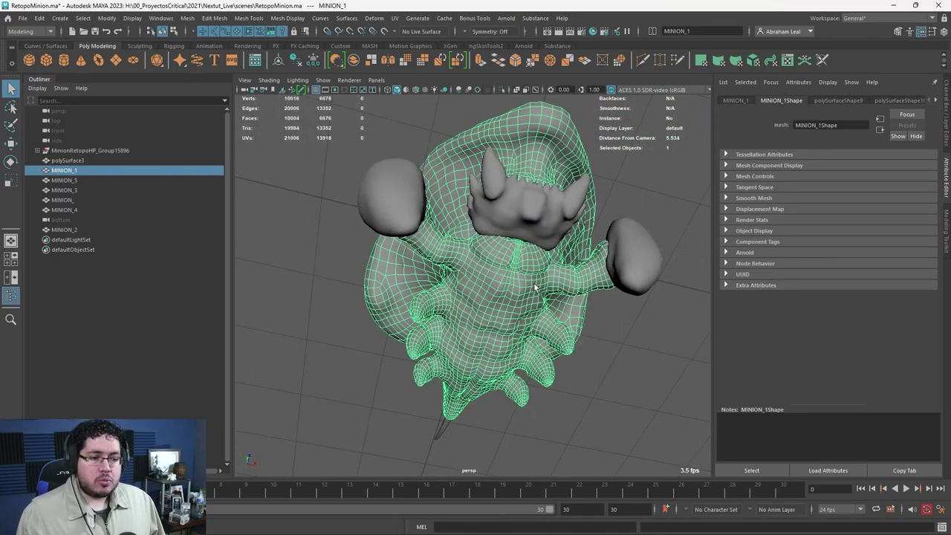
pyautogui.keyDown('alt'); pyautogui.moveTo(533, 284); pyautogui.dragTo(476, 327); pyautogui.keyUp('alt')
pyautogui.click(548, 337)
pyautogui.keyDown('alt'); pyautogui.moveTo(548, 337); pyautogui.dragTo(469, 341); pyautogui.keyUp('alt')
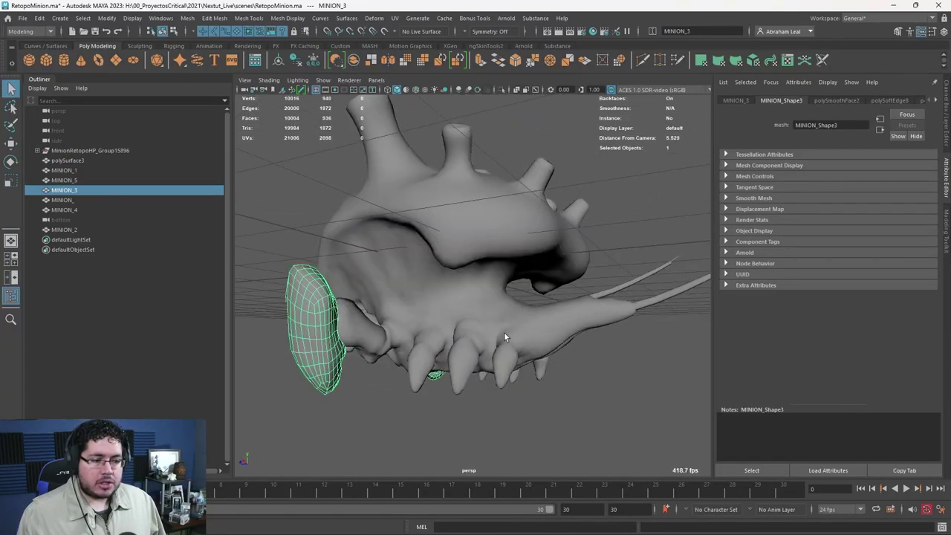
pyautogui.keyDown('alt'); pyautogui.moveTo(507, 337); pyautogui.dragTo(394, 322, button='middle'); pyautogui.keyUp('alt')
pyautogui.keyDown('alt'); pyautogui.moveTo(394, 322); pyautogui.dragTo(474, 299); pyautogui.keyUp('alt')
# Examine the jaw mesh's topology up close around the row of teeth.
pyautogui.click(472, 336)
pyautogui.keyDown('alt'); pyautogui.moveTo(471, 336); pyautogui.dragTo(489, 323); pyautogui.keyUp('alt')
pyautogui.keyDown('alt'); pyautogui.moveTo(488, 323); pyautogui.dragTo(640, 418, button='right'); pyautogui.keyUp('alt')
pyautogui.keyDown('alt'); pyautogui.moveTo(537, 351); pyautogui.dragTo(542, 352); pyautogui.keyUp('alt')
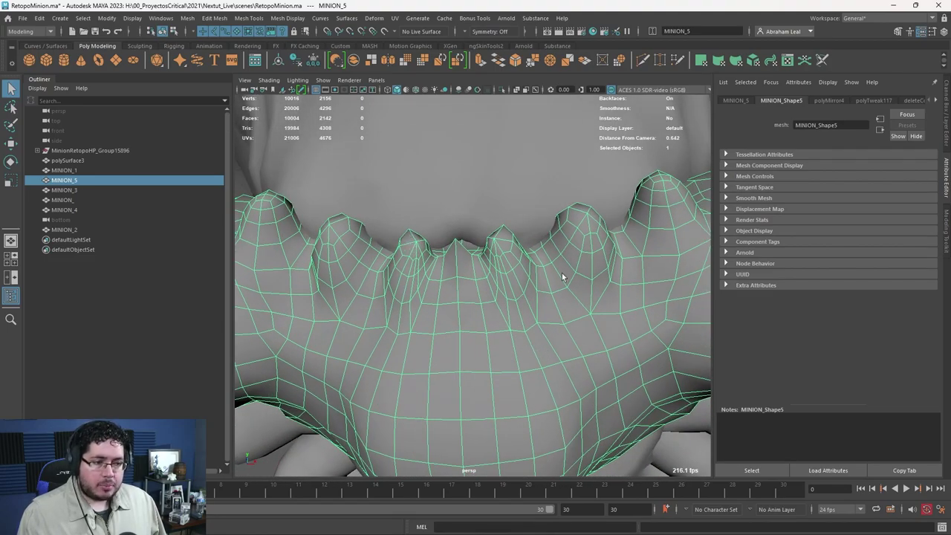
pyautogui.keyDown('alt'); pyautogui.moveTo(563, 276); pyautogui.dragTo(395, 210, button='right'); pyautogui.keyUp('alt')
pyautogui.keyDown('alt'); pyautogui.moveTo(472, 287); pyautogui.dragTo(484, 261); pyautogui.keyUp('alt')
pyautogui.click(510, 260)
pyautogui.keyDown('alt'); pyautogui.moveTo(484, 260); pyautogui.dragTo(380, 265, button='right'); pyautogui.keyUp('alt')
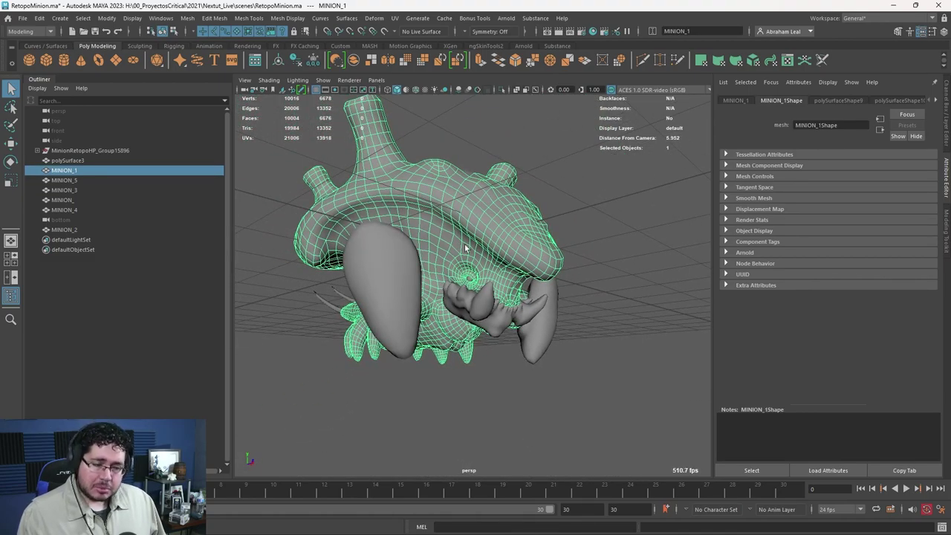
# Examine the body mesh's edge loops around the eye socket.
pyautogui.click(602, 234)
pyautogui.scroll(6, 521, 275)
pyautogui.click(521, 276)
pyautogui.keyDown('alt'); pyautogui.moveTo(521, 276); pyautogui.dragTo(532, 277); pyautogui.keyUp('alt')
pyautogui.scroll(3, 527, 277)
pyautogui.keyDown('alt'); pyautogui.moveTo(524, 275); pyautogui.dragTo(503, 310, button='middle'); pyautogui.keyUp('alt')
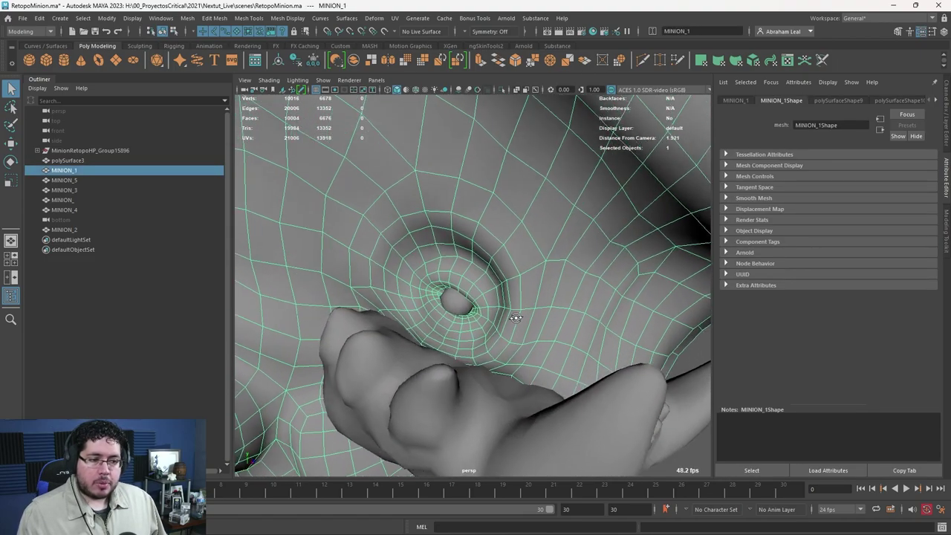
pyautogui.scroll(2, 504, 311)
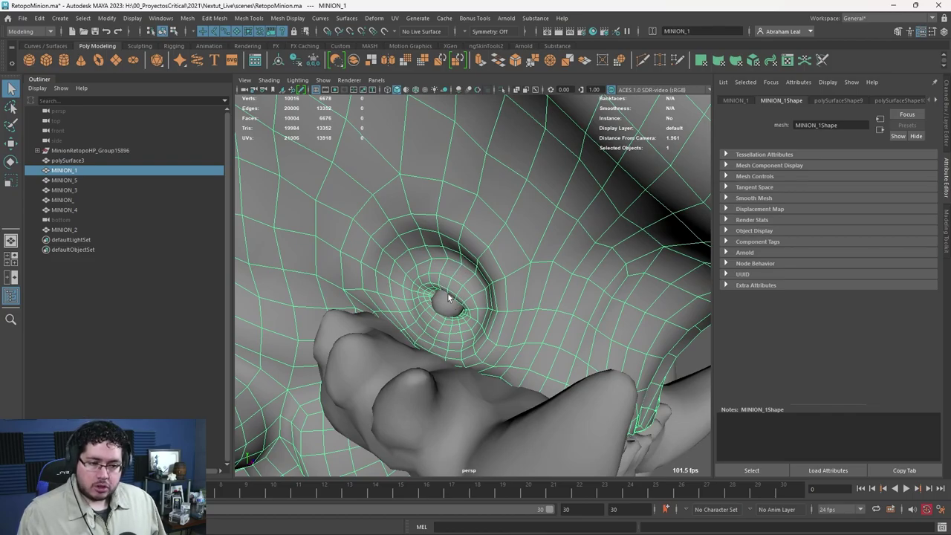
pyautogui.keyDown('alt'); pyautogui.moveTo(470, 342); pyautogui.dragTo(472, 300); pyautogui.keyUp('alt')
# Examine the body mesh's topology around the back horns, the legs and the front of the shell.
pyautogui.scroll(-4, 430, 338)
pyautogui.keyDown('alt'); pyautogui.moveTo(389, 294); pyautogui.dragTo(440, 360, button='middle'); pyautogui.keyUp('alt')
pyautogui.keyDown('alt'); pyautogui.moveTo(440, 358); pyautogui.dragTo(451, 278); pyautogui.keyUp('alt')
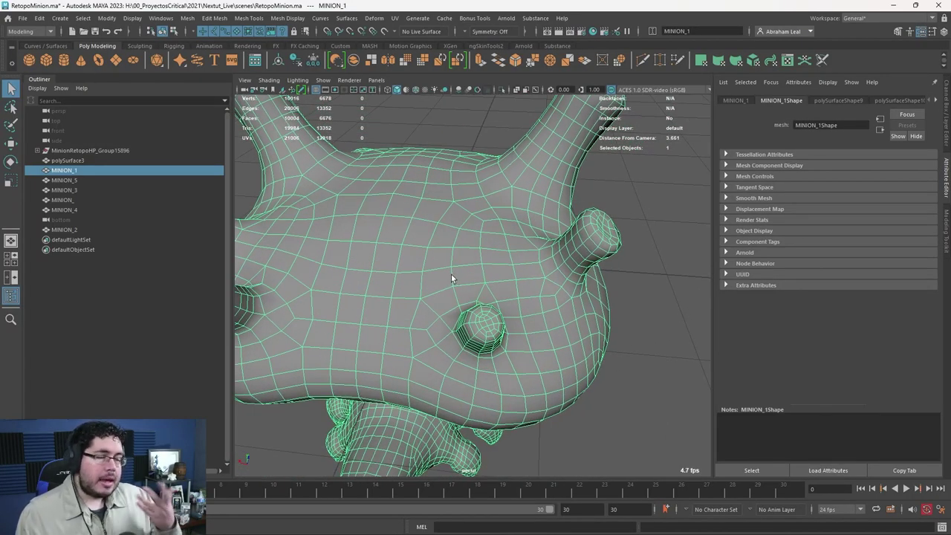
pyautogui.keyDown('alt'); pyautogui.moveTo(456, 269); pyautogui.dragTo(430, 292); pyautogui.keyUp('alt')
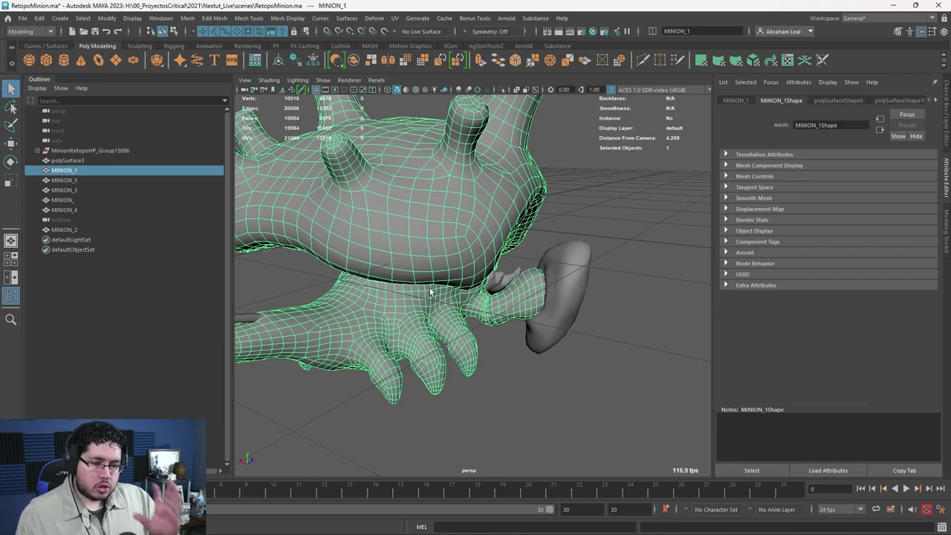
pyautogui.keyDown('alt'); pyautogui.moveTo(598, 277); pyautogui.dragTo(424, 272); pyautogui.keyUp('alt')
pyautogui.click(295, 271)
pyautogui.keyDown('alt'); pyautogui.moveTo(295, 271); pyautogui.dragTo(365, 278); pyautogui.keyUp('alt')
pyautogui.scroll(-2, 365, 278)
pyautogui.click(456, 261)
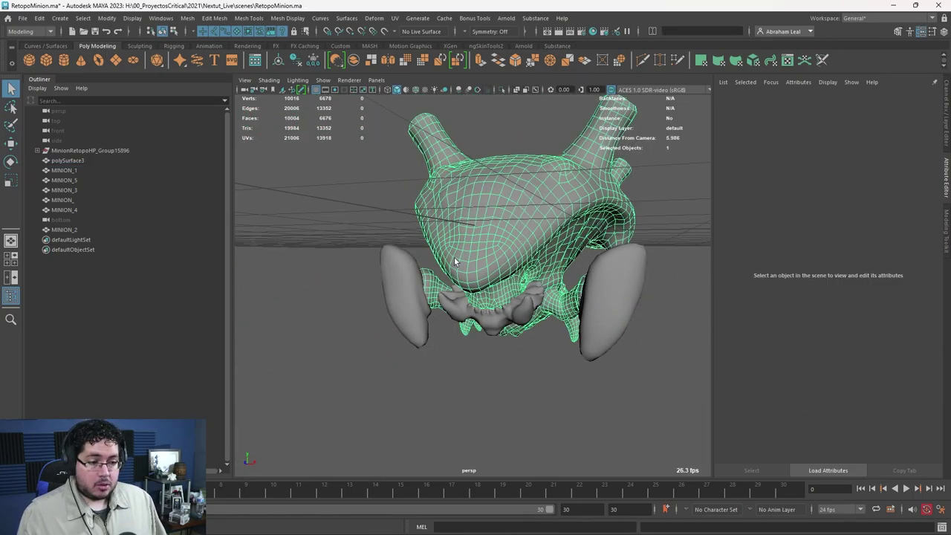
pyautogui.click(301, 282)
# Make the display layers layer1, layer2 and layer3 visible.
pyautogui.click(119, 151)
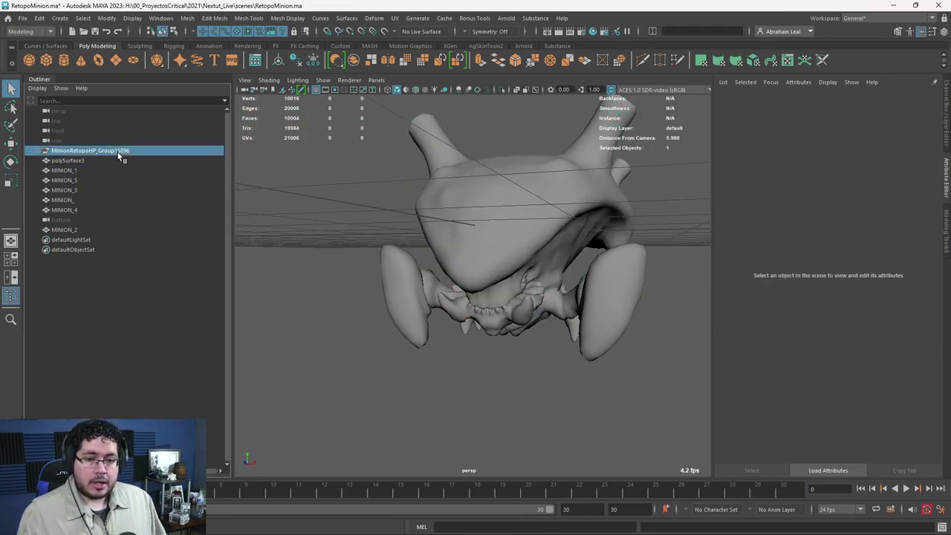
pyautogui.hotkey('ctrl', 'a')
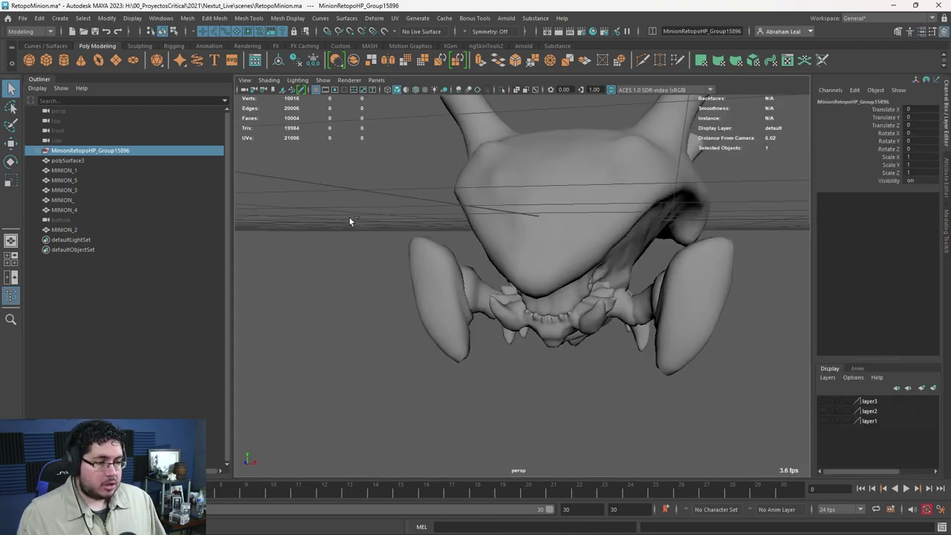
pyautogui.click(821, 402)
pyautogui.click(824, 410)
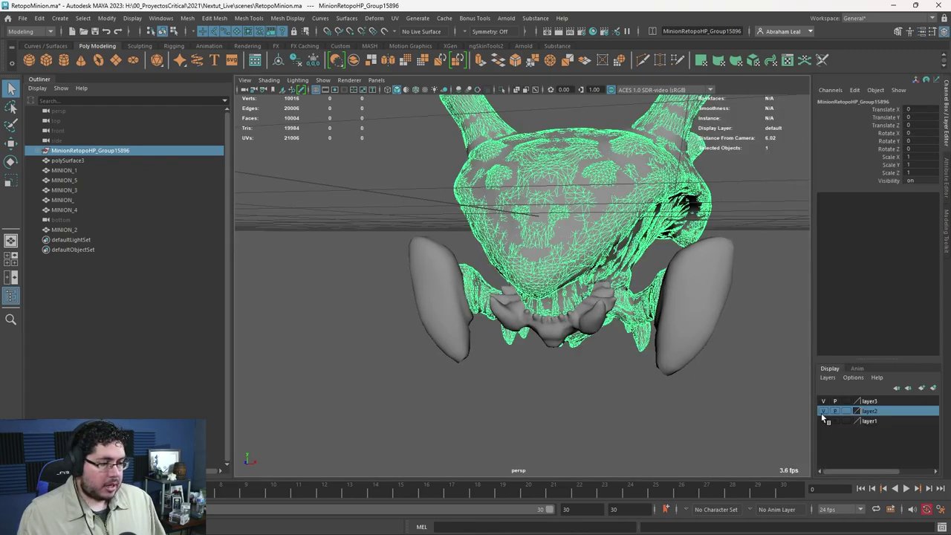
pyautogui.click(824, 421)
# Delete the high-poly group MinionRetopoHP_Group15896 and the high-poly claw mesh polySurface3.
pyautogui.keyDown('alt'); pyautogui.moveTo(580, 383); pyautogui.dragTo(668, 401); pyautogui.keyUp('alt')
pyautogui.keyDown('alt'); pyautogui.moveTo(610, 388); pyautogui.dragTo(487, 335); pyautogui.keyUp('alt')
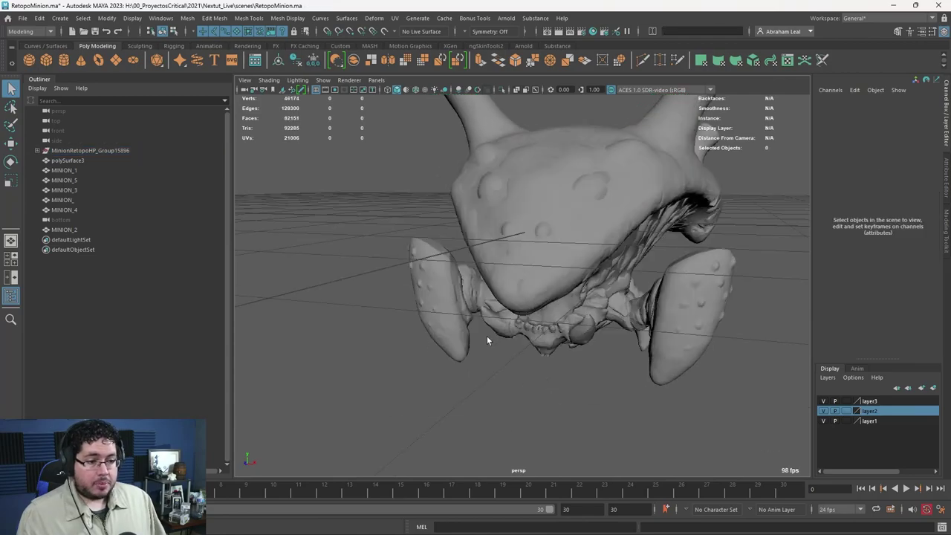
pyautogui.press('Delete')
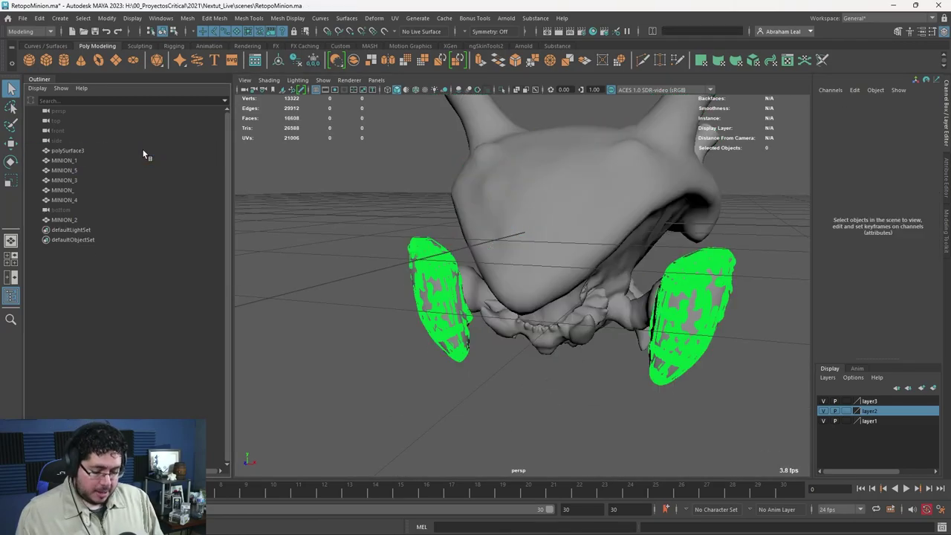
pyautogui.click(64, 180)
pyautogui.press('f')
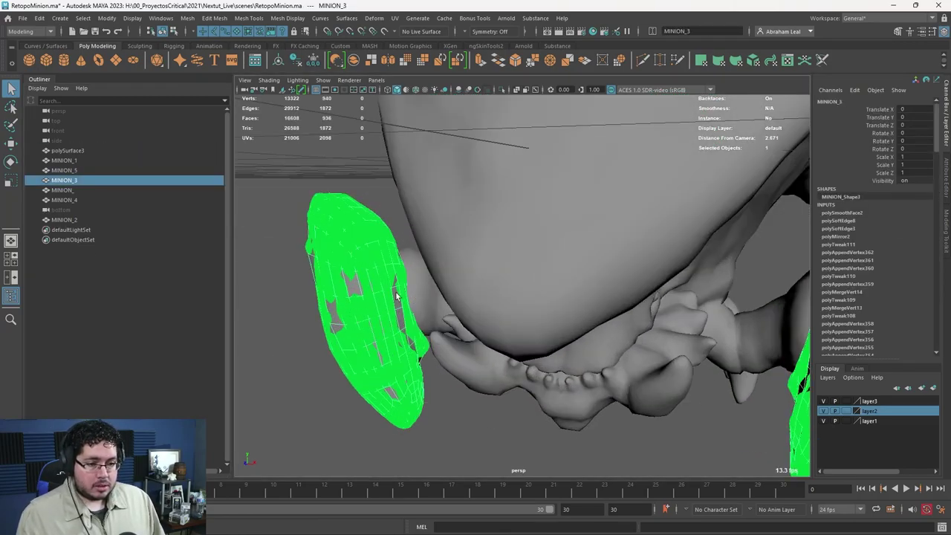
pyautogui.click(359, 296)
pyautogui.press('Delete')
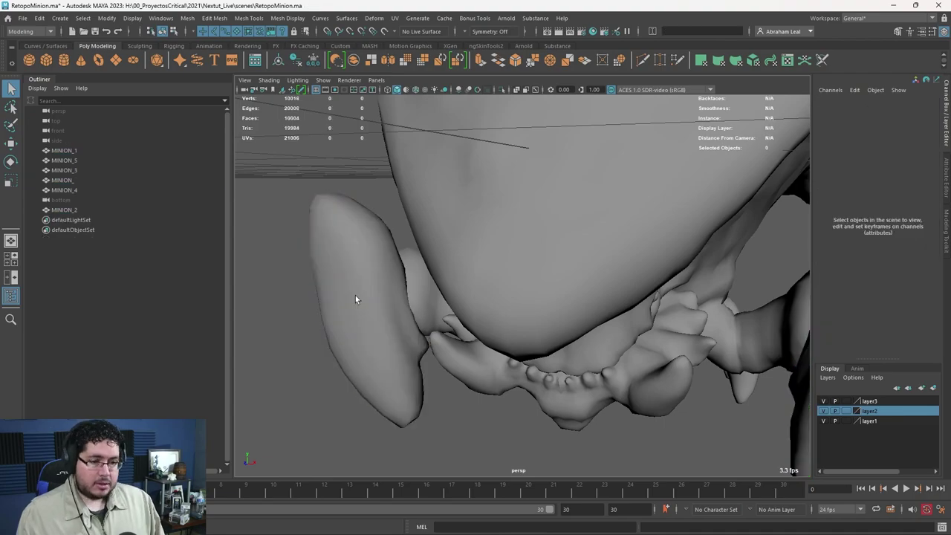
# Go through the remaining MINION meshes one by one and inspect the eye up close.
pyautogui.scroll(-4, 356, 295)
pyautogui.keyDown('alt'); pyautogui.moveTo(356, 295); pyautogui.dragTo(372, 252); pyautogui.keyUp('alt')
pyautogui.click(73, 151)
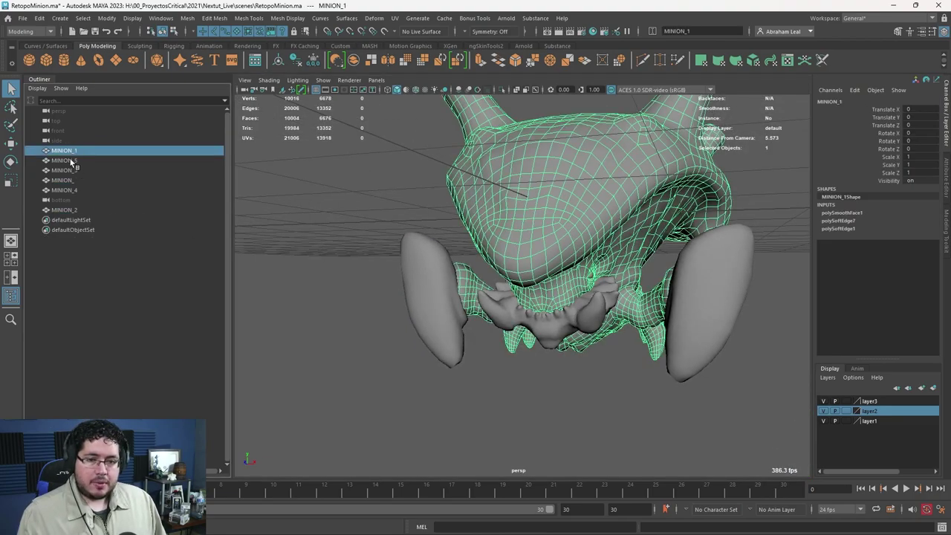
pyautogui.click(75, 160)
pyautogui.click(75, 170)
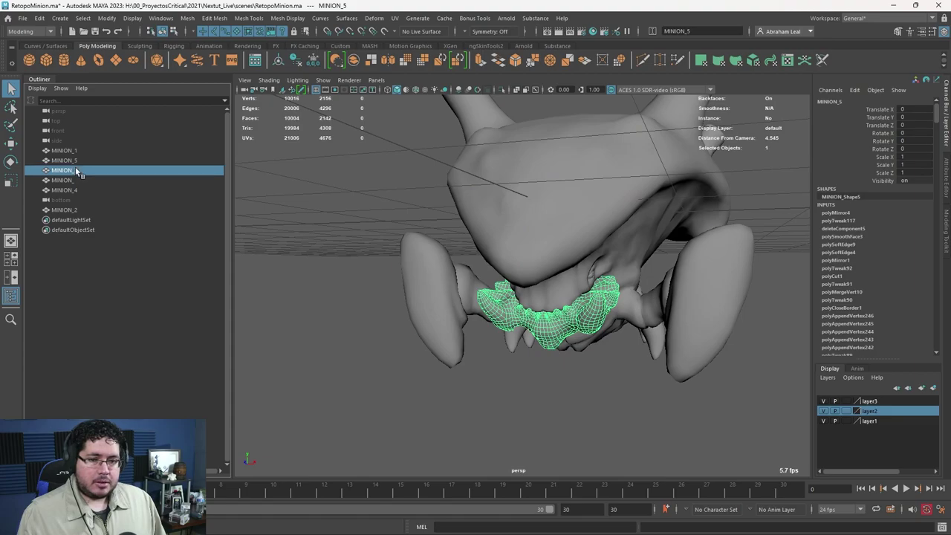
pyautogui.click(77, 181)
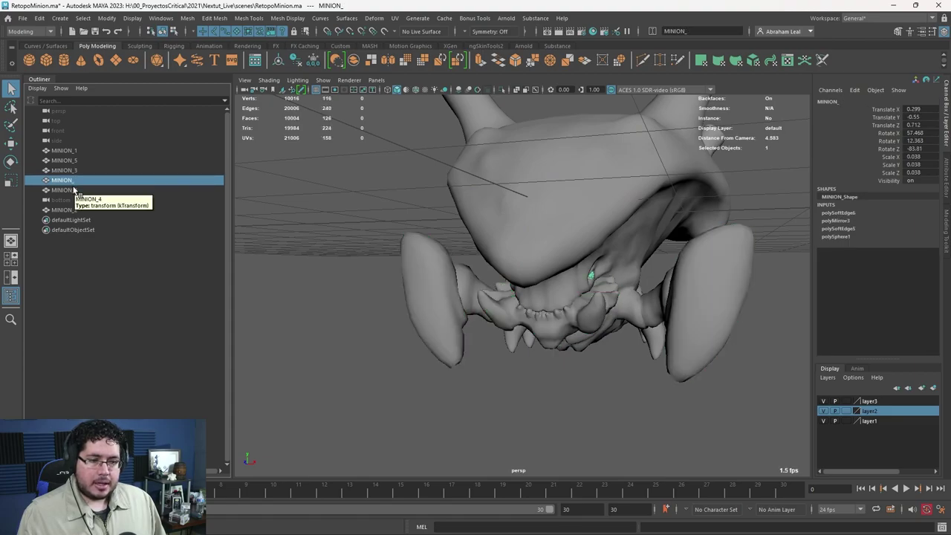
pyautogui.click(72, 190)
pyautogui.keyDown('alt'); pyautogui.moveTo(491, 286); pyautogui.dragTo(394, 293); pyautogui.keyUp('alt')
pyautogui.keyDown('alt'); pyautogui.moveTo(395, 293); pyautogui.dragTo(463, 325, button='right'); pyautogui.keyUp('alt')
pyautogui.keyDown('alt'); pyautogui.moveTo(463, 325); pyautogui.dragTo(401, 285); pyautogui.keyUp('alt')
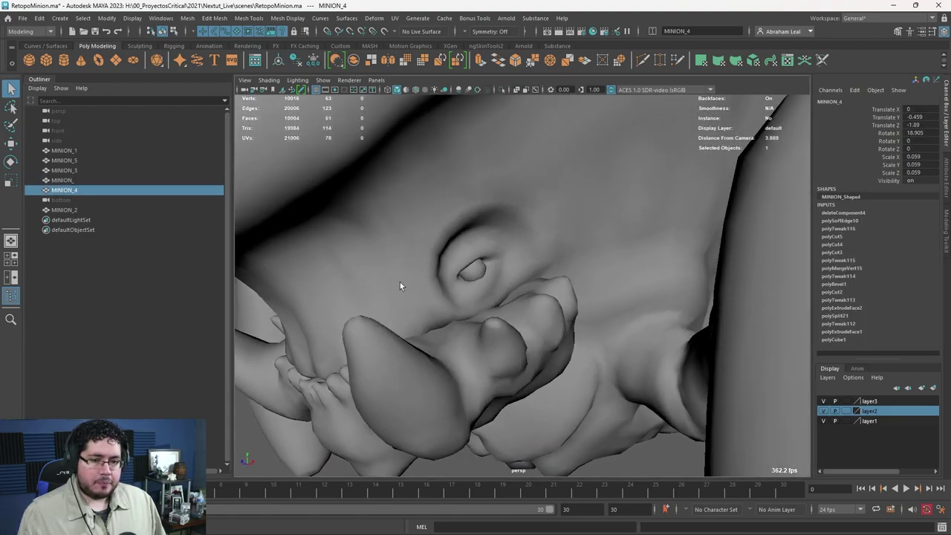
# Inspect the thin tail spikes and where they meet the end of the body.
pyautogui.scroll(-4, 478, 271)
pyautogui.keyDown('alt'); pyautogui.moveTo(498, 278); pyautogui.dragTo(537, 297); pyautogui.keyUp('alt')
pyautogui.keyDown('alt'); pyautogui.moveTo(537, 297); pyautogui.dragTo(728, 347, button='right'); pyautogui.keyUp('alt')
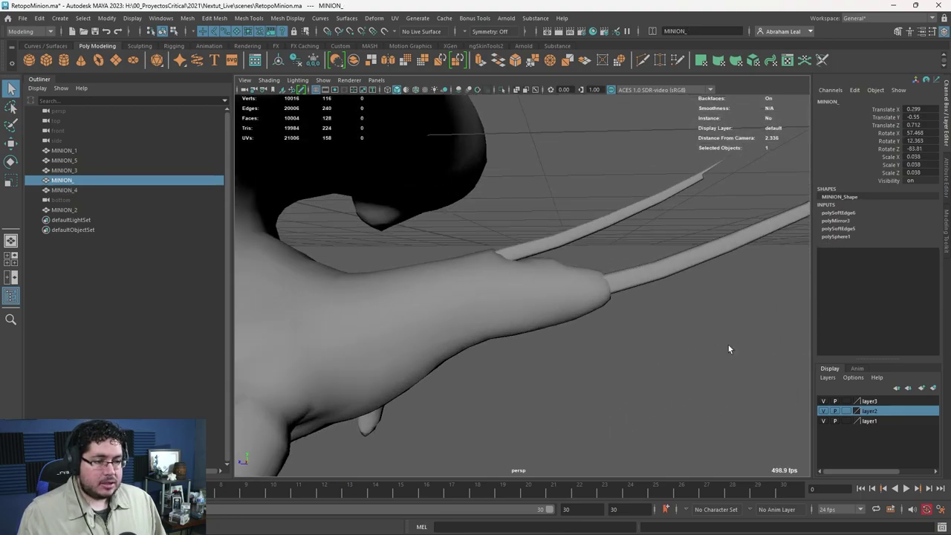
pyautogui.keyDown('alt'); pyautogui.moveTo(537, 249); pyautogui.dragTo(437, 300, button='middle'); pyautogui.keyUp('alt')
pyautogui.keyDown('alt'); pyautogui.moveTo(437, 299); pyautogui.dragTo(315, 311); pyautogui.keyUp('alt')
pyautogui.keyDown('alt'); pyautogui.moveTo(456, 265); pyautogui.dragTo(616, 366); pyautogui.keyUp('alt')
pyautogui.click(616, 365)
pyautogui.keyDown('alt'); pyautogui.moveTo(615, 367); pyautogui.dragTo(489, 291, button='right'); pyautogui.keyUp('alt')
pyautogui.click(609, 320)
pyautogui.keyDown('alt'); pyautogui.moveTo(489, 290); pyautogui.dragTo(538, 324); pyautogui.keyUp('alt')
pyautogui.click(537, 309)
pyautogui.click(482, 245)
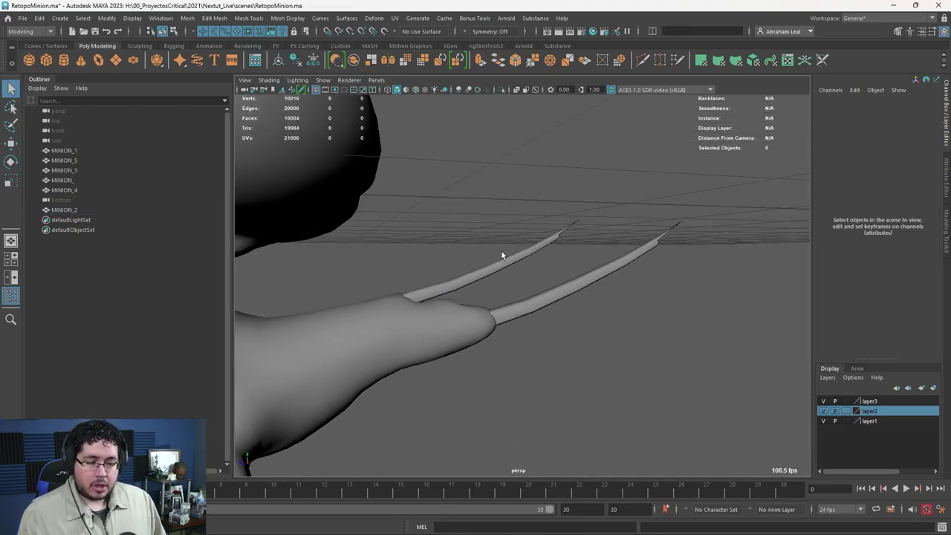
# Select all six MINION meshes, delete their construction history and freeze their transformations.
pyautogui.scroll(-6, 592, 232)
pyautogui.moveTo(592, 231); pyautogui.dragTo(300, 406)
pyautogui.keyDown('alt'); pyautogui.moveTo(483, 296); pyautogui.dragTo(599, 294, button='middle'); pyautogui.keyUp('alt')
pyautogui.scroll(-5, 603, 238)
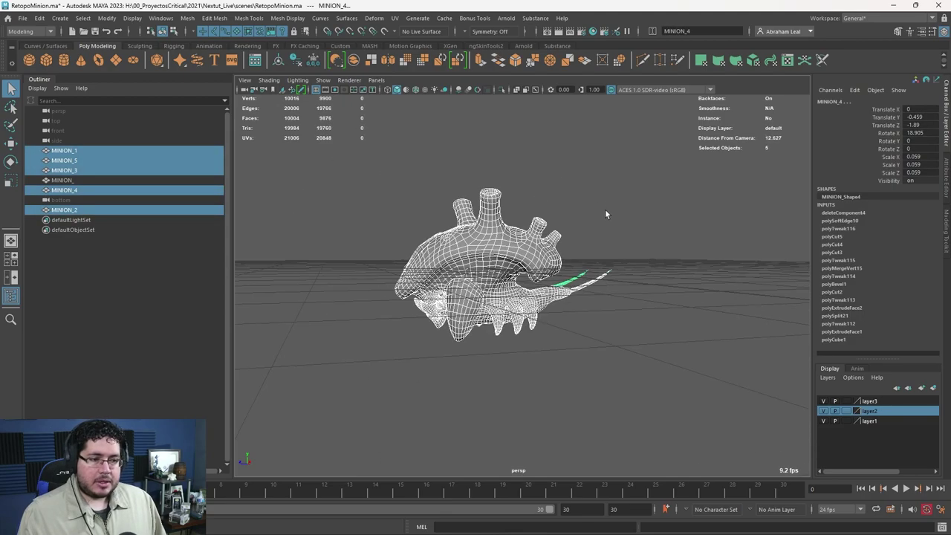
pyautogui.moveTo(605, 211); pyautogui.dragTo(320, 446)
pyautogui.click(296, 62)
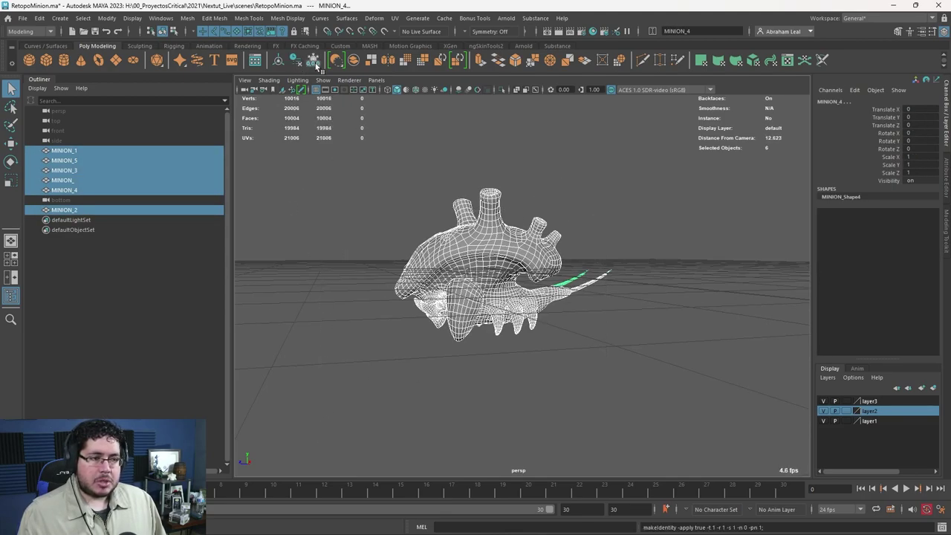
# Check the body mesh's construction history and transform values, and view the creature from the front.
pyautogui.click(370, 182)
pyautogui.keyDown('alt'); pyautogui.moveTo(369, 182); pyautogui.dragTo(509, 239); pyautogui.keyUp('alt')
pyautogui.click(510, 239)
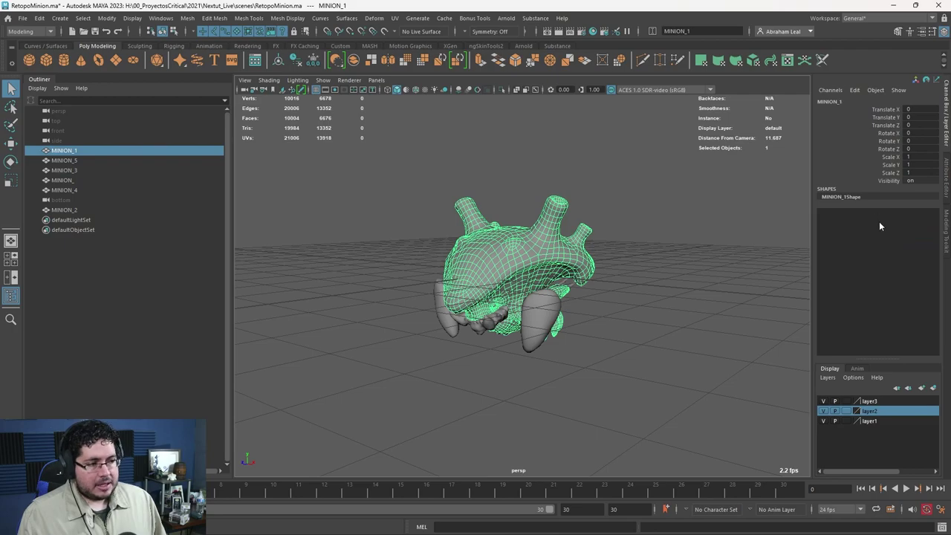
pyautogui.scroll(2, 624, 276)
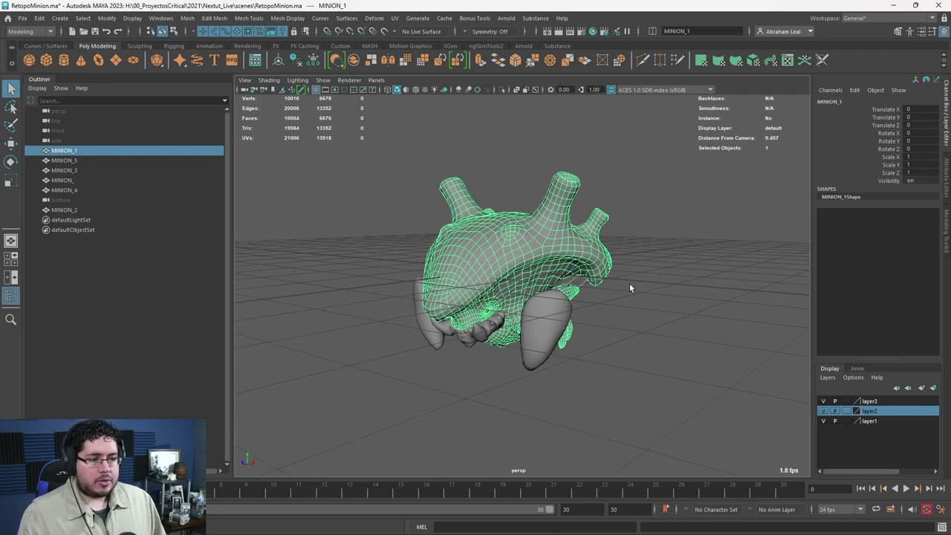
pyautogui.scroll(2, 614, 263)
pyautogui.keyDown('alt'); pyautogui.moveTo(646, 301); pyautogui.dragTo(699, 277); pyautogui.keyUp('alt')
pyautogui.click(699, 277)
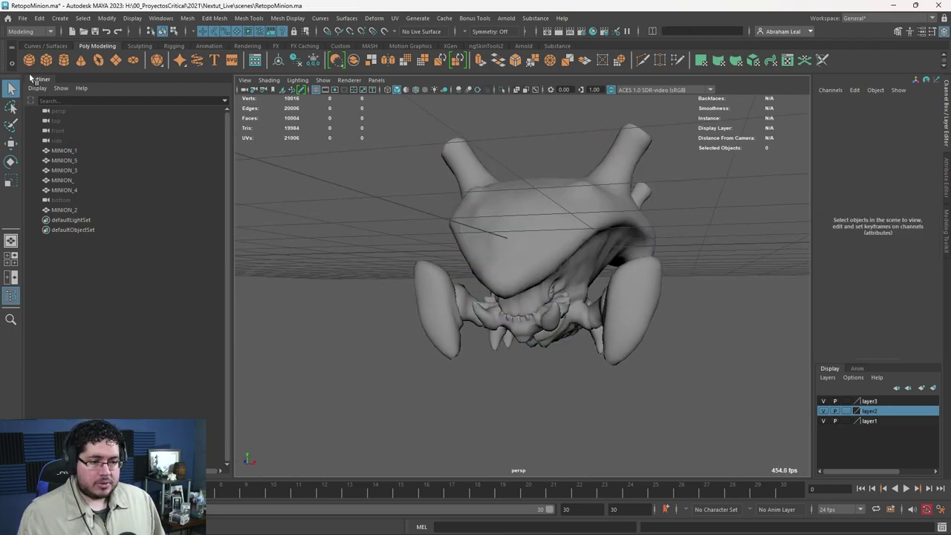
# Begin a file import and set the project to the Nextut_Live folder.
pyautogui.click(23, 17)
pyautogui.click(52, 132)
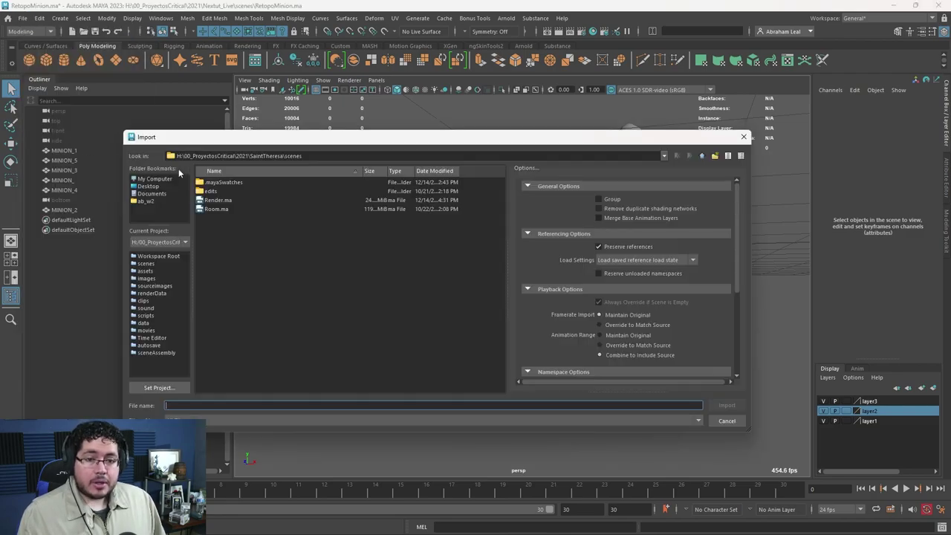
pyautogui.click(171, 389)
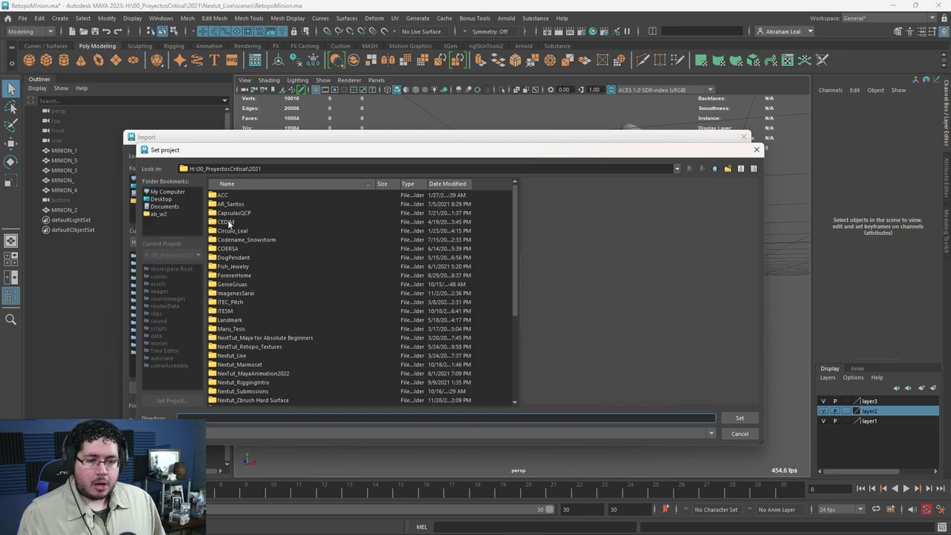
pyautogui.click(238, 355)
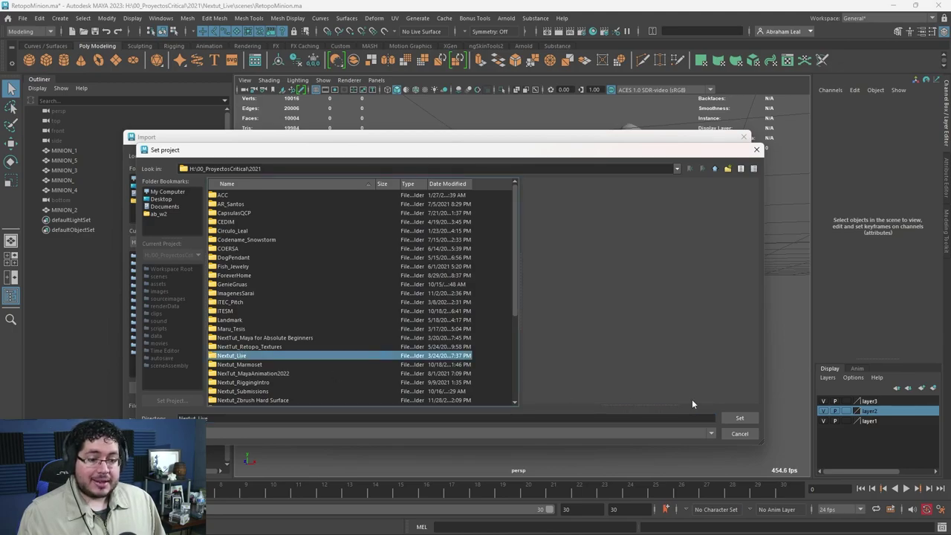
pyautogui.click(739, 418)
# Import MinionHP.obj from the project's assets/Minion folder.
pyautogui.doubleClick(216, 182)
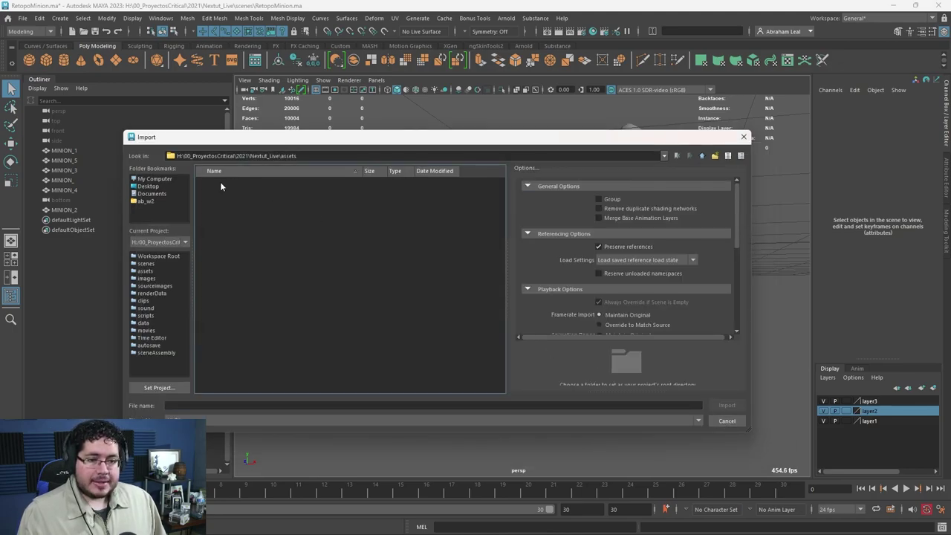
pyautogui.doubleClick(224, 318)
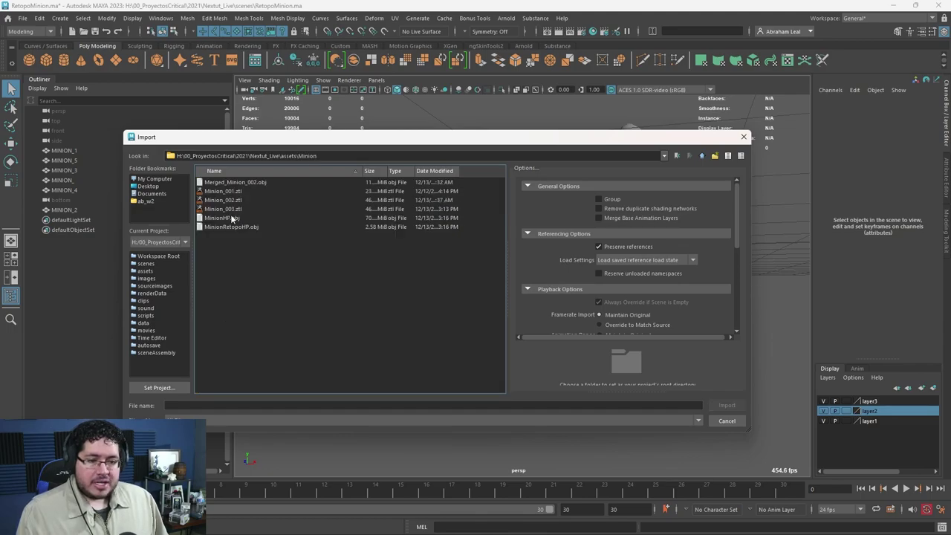
pyautogui.click(221, 218)
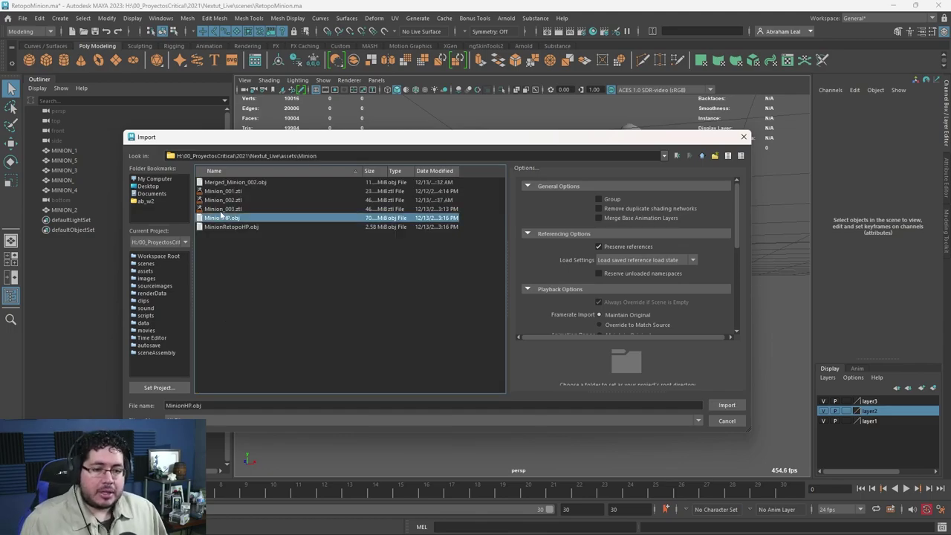
pyautogui.click(727, 405)
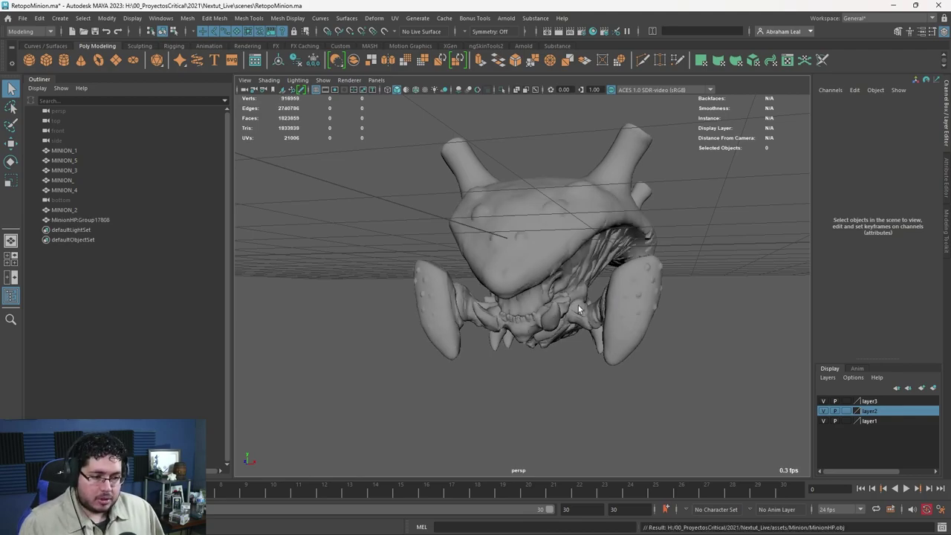
# Select only the imported high-poly minion mesh and separate it into individual pieces.
pyautogui.scroll(6, 614, 374)
pyautogui.keyDown('alt'); pyautogui.moveTo(614, 374); pyautogui.dragTo(494, 341); pyautogui.keyUp('alt')
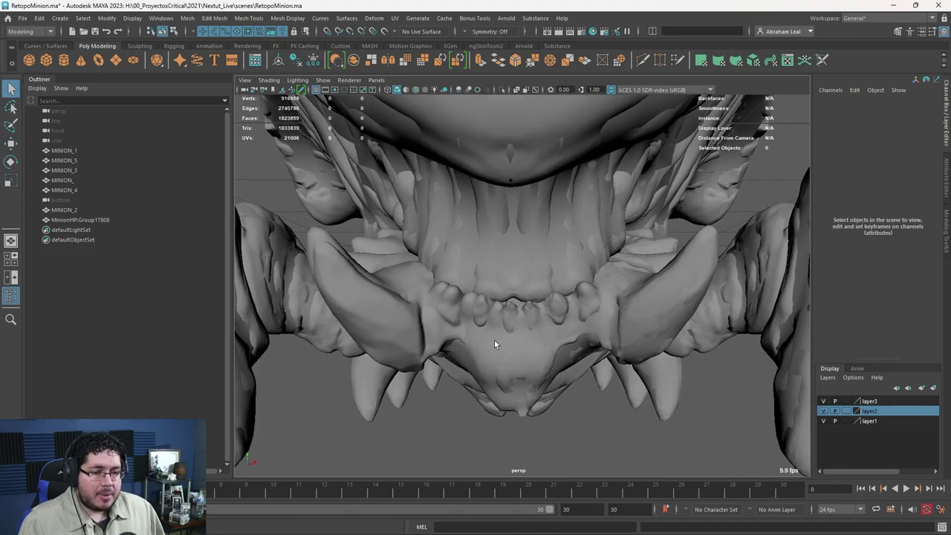
pyautogui.click(494, 339)
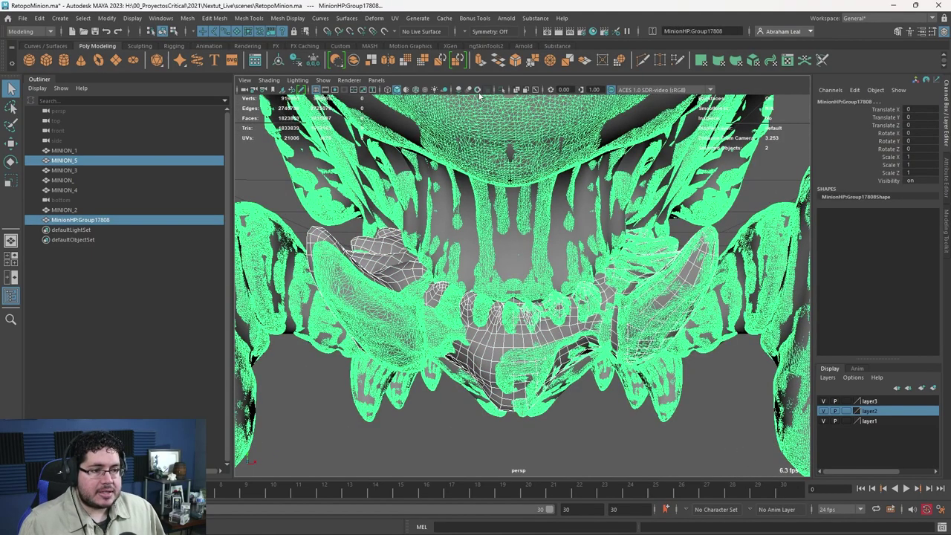
pyautogui.click(499, 318)
pyautogui.click(449, 306)
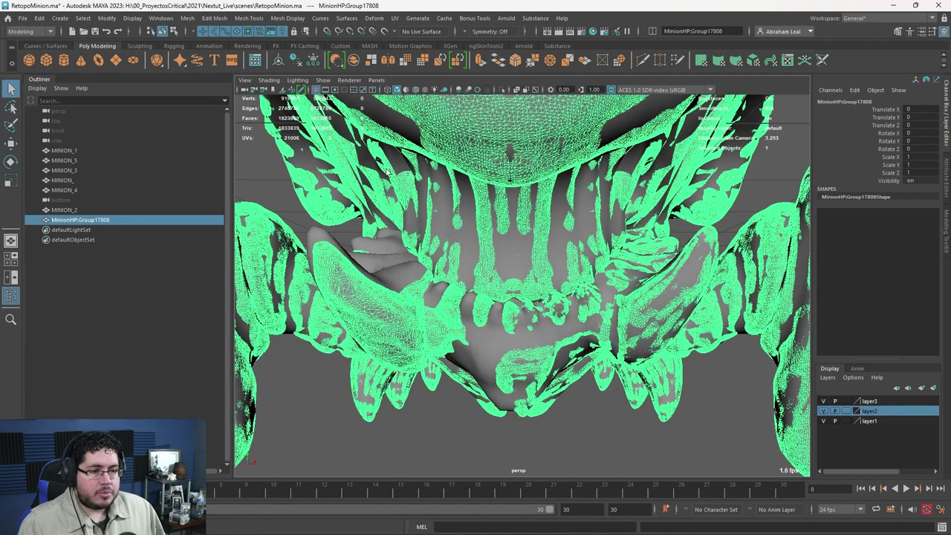
pyautogui.click(187, 18)
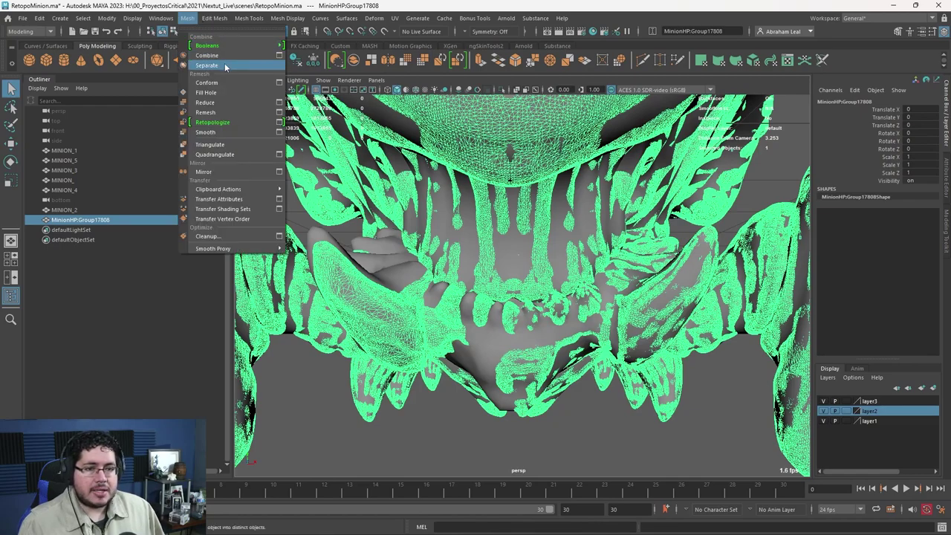
pyautogui.click(221, 65)
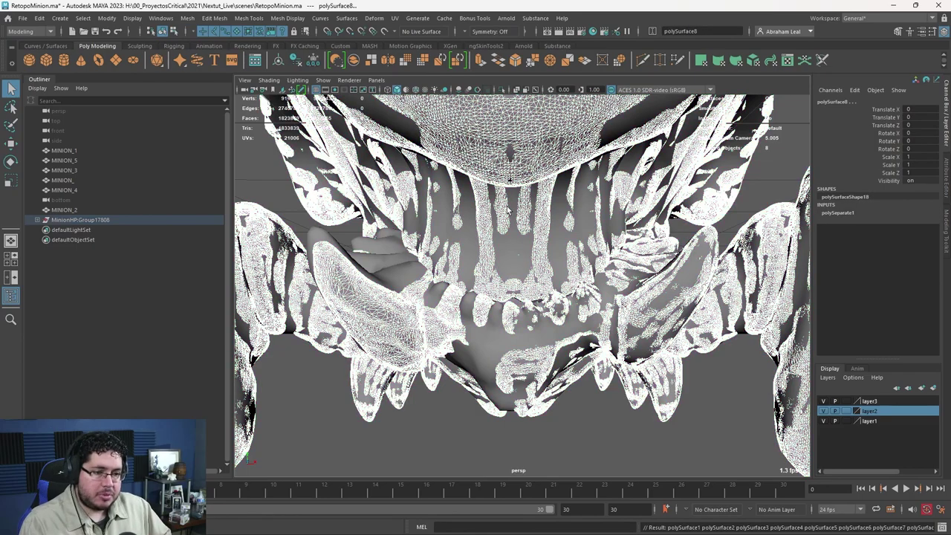
# Expand the high-poly group, select polySurface1 through polySurface8 and delete their construction history.
pyautogui.click(404, 334)
pyautogui.scroll(-4, 446, 360)
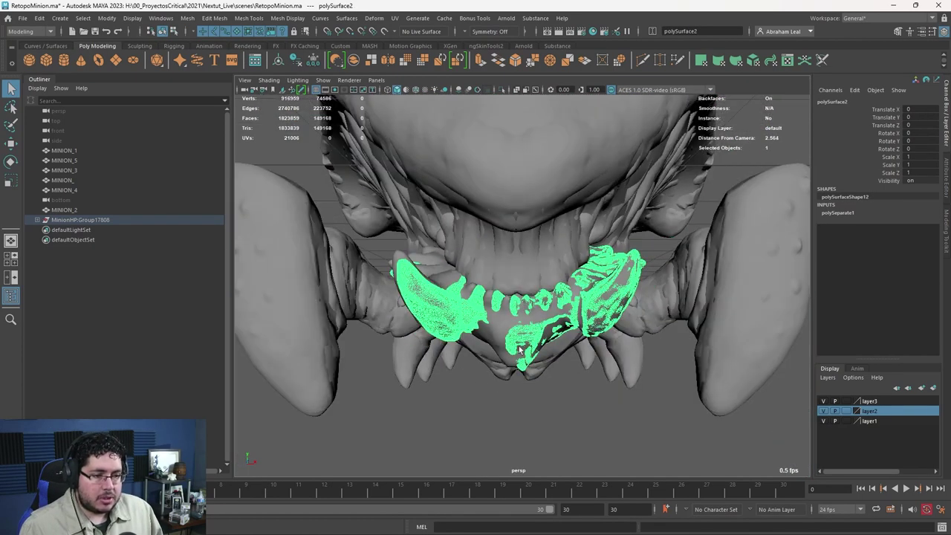
pyautogui.click(507, 295)
pyautogui.click(37, 220)
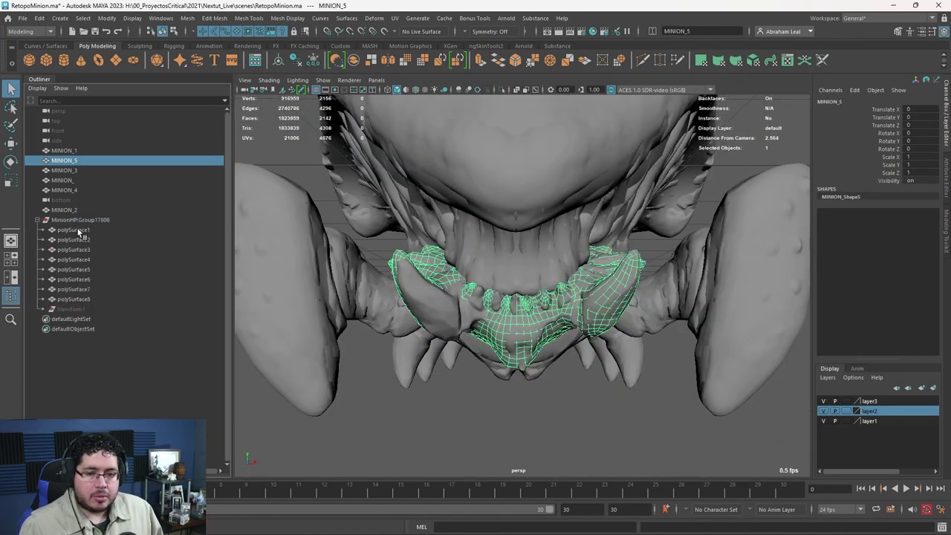
pyautogui.click(75, 230)
pyautogui.keyDown('shift'); pyautogui.click(92, 289); pyautogui.keyUp('shift')
pyautogui.keyDown('shift'); pyautogui.click(82, 298); pyautogui.keyUp('shift')
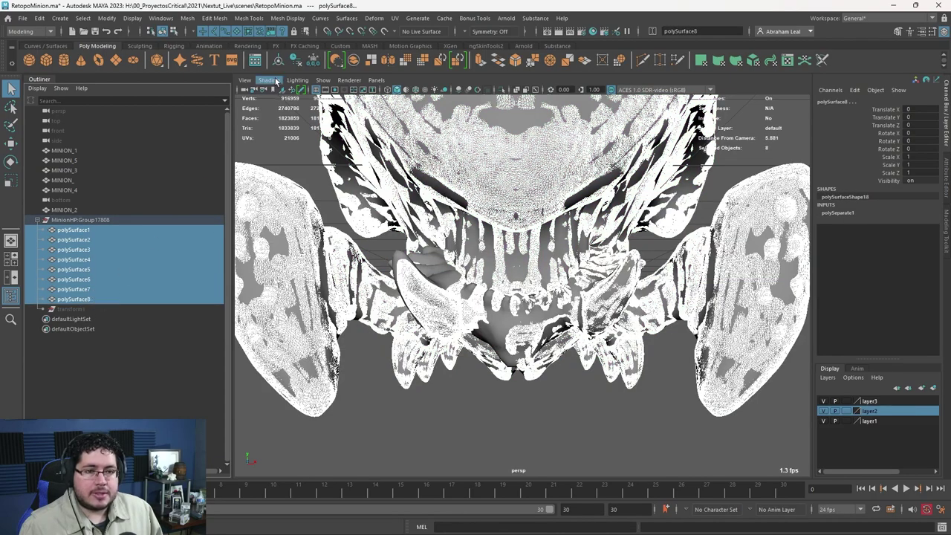
pyautogui.click(296, 59)
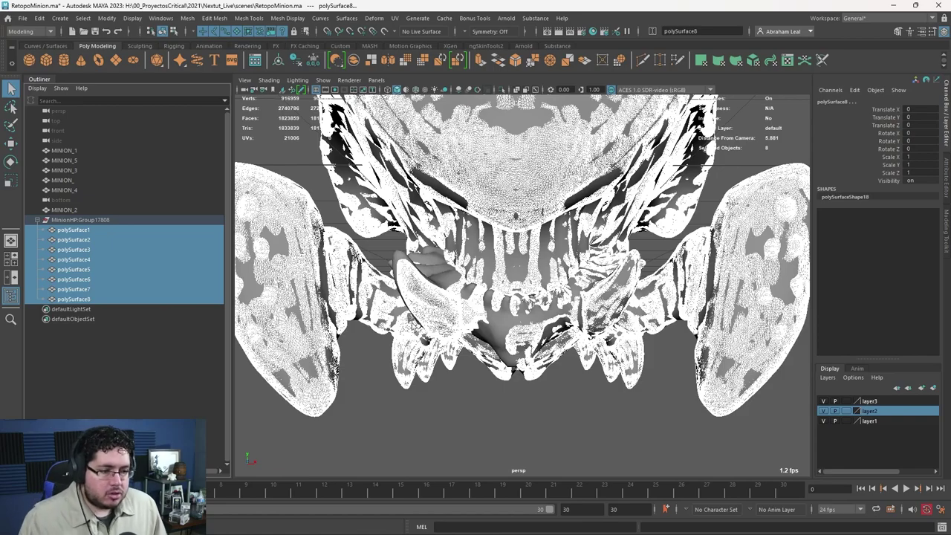
# Isolate the high-poly jaw piece together with the low-poly jaw MINION_5 and compare the two shapes.
pyautogui.click(501, 327)
pyautogui.keyDown('shift'); pyautogui.click(501, 327); pyautogui.keyUp('shift')
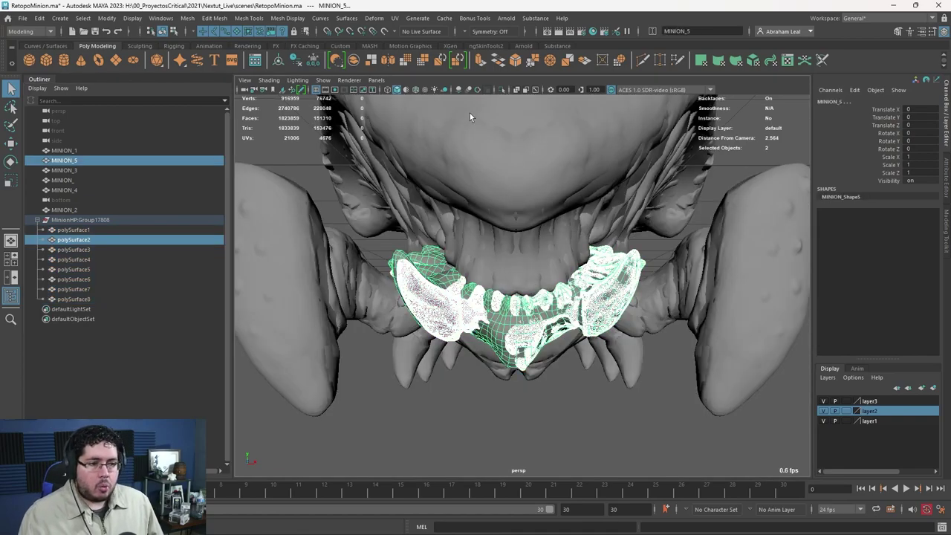
pyautogui.click(501, 89)
pyautogui.scroll(3, 576, 232)
pyautogui.keyDown('alt'); pyautogui.moveTo(576, 232); pyautogui.dragTo(541, 251); pyautogui.keyUp('alt')
pyautogui.scroll(2, 542, 251)
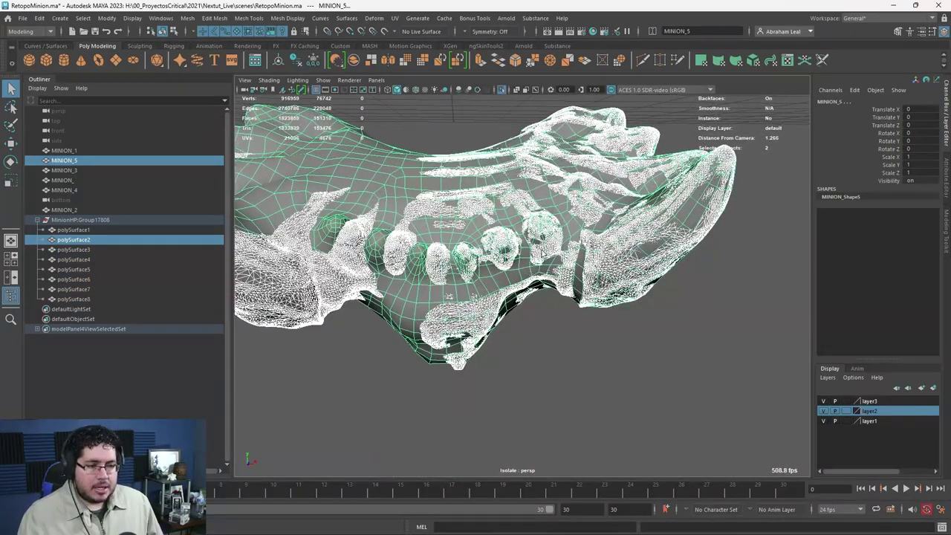
pyautogui.keyDown('alt'); pyautogui.moveTo(449, 295); pyautogui.dragTo(534, 291); pyautogui.keyUp('alt')
pyautogui.click(530, 389)
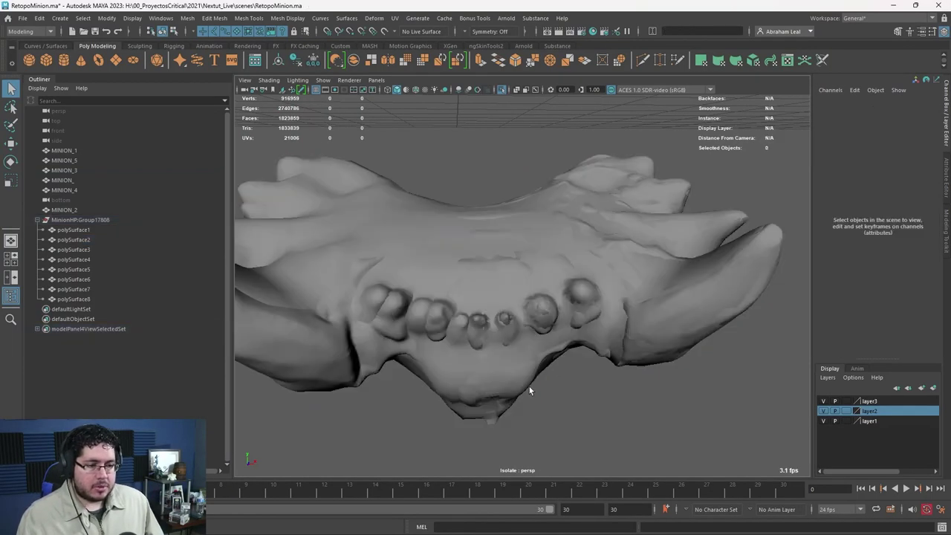
# Mirror the high-poly jaw across the world X axis in the negative direction, cutting geometry and merging border vertices at a 0.001 threshold.
pyautogui.click(524, 378)
pyautogui.scroll(-1, 548, 369)
pyautogui.scroll(2, 547, 363)
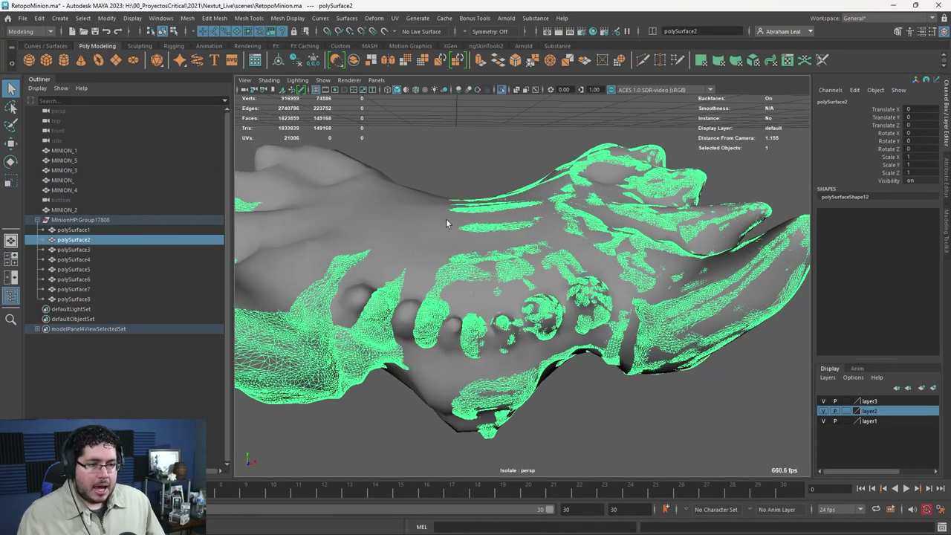
pyautogui.keyDown('shift'); pyautogui.moveTo(488, 207); pyautogui.dragTo(535, 325, button='right'); pyautogui.keyUp('shift')
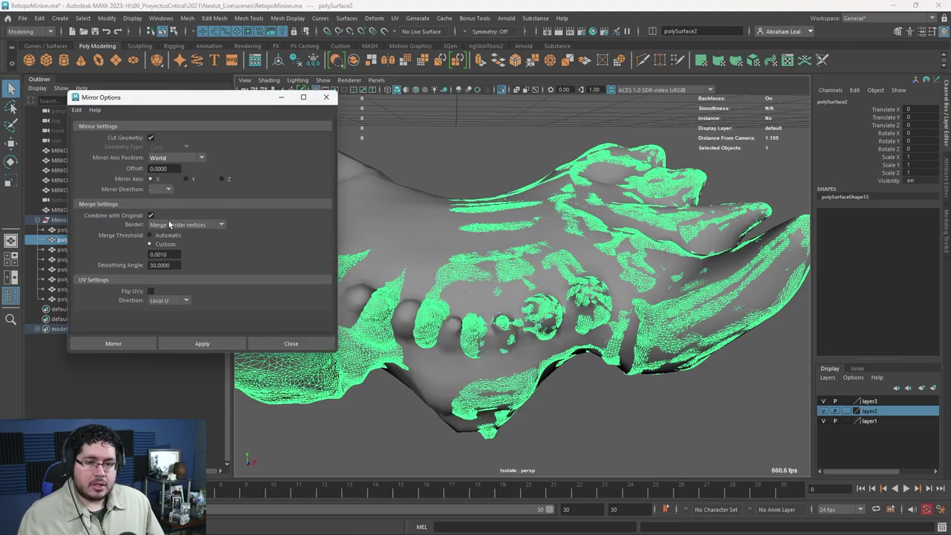
pyautogui.click(202, 343)
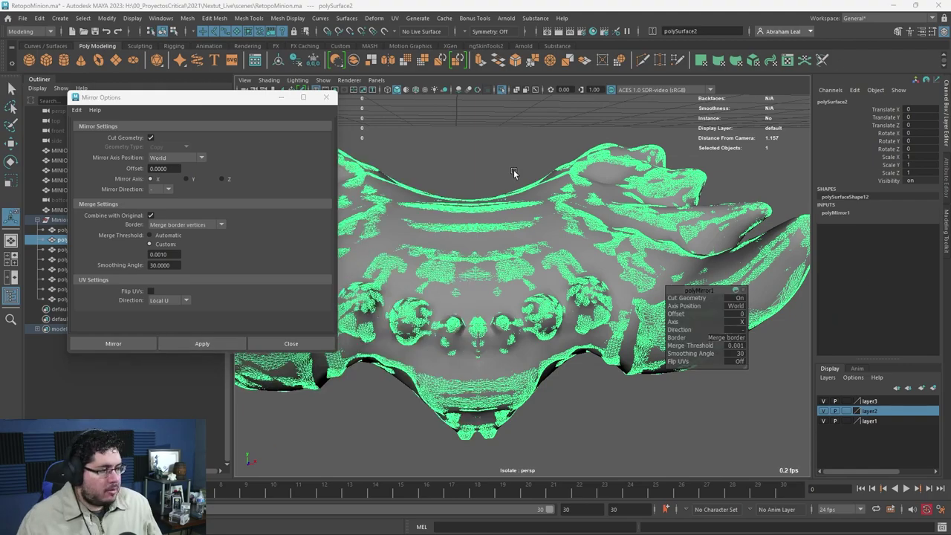
pyautogui.click(606, 437)
pyautogui.click(549, 340)
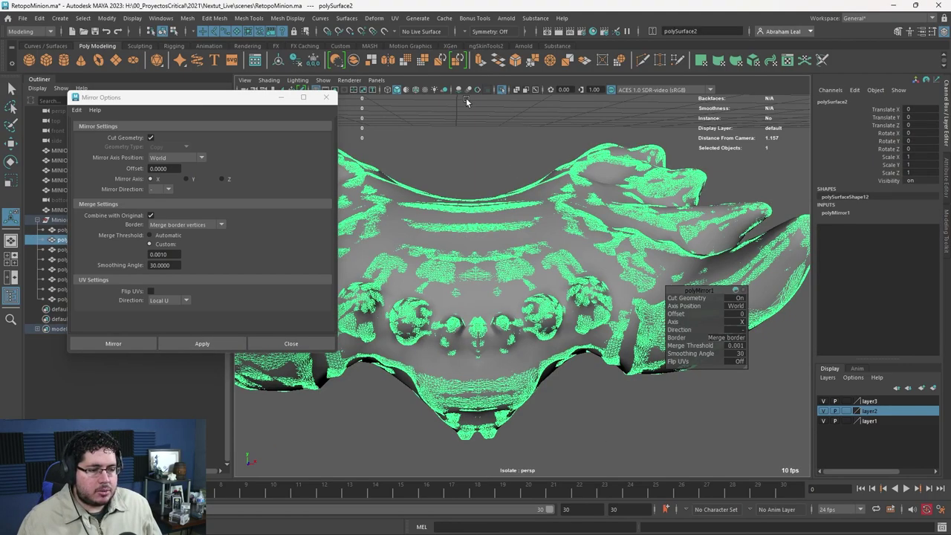
pyautogui.click(502, 90)
pyautogui.click(503, 90)
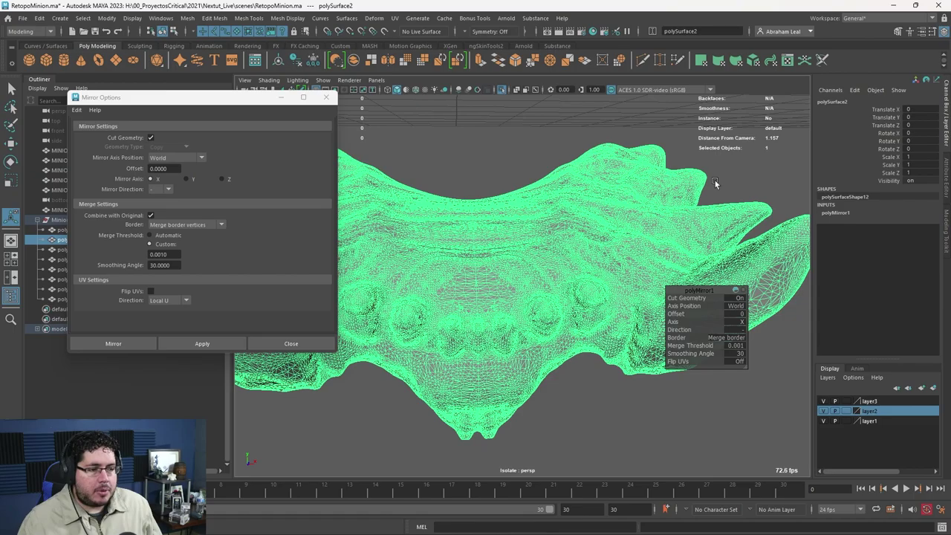
# Inspect the mirrored jaw surface around the front teeth for holes.
pyautogui.click(717, 178)
pyautogui.keyDown('alt'); pyautogui.moveTo(676, 191); pyautogui.dragTo(662, 382, button='middle'); pyautogui.keyUp('alt')
pyautogui.keyDown('alt'); pyautogui.moveTo(662, 382); pyautogui.dragTo(602, 339); pyautogui.keyUp('alt')
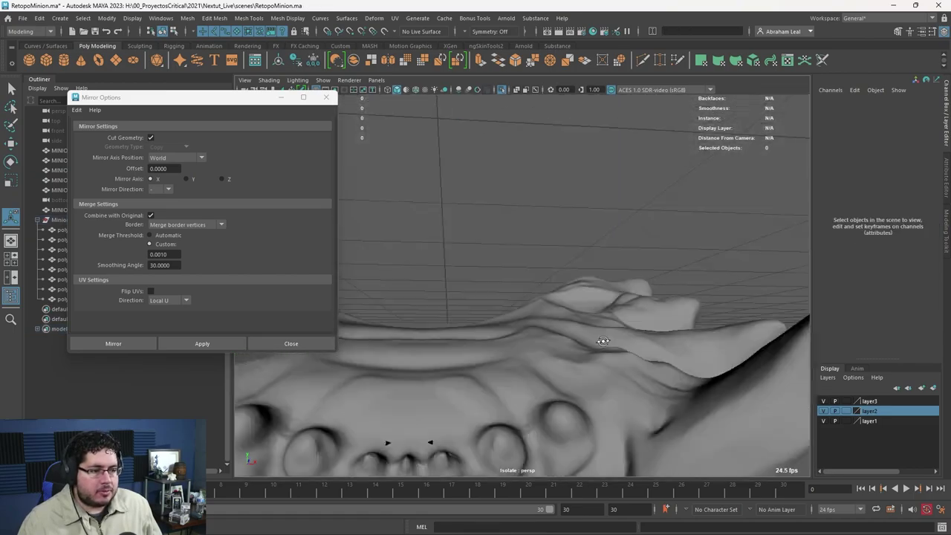
pyautogui.keyDown('alt'); pyautogui.moveTo(602, 340); pyautogui.dragTo(597, 200, button='middle'); pyautogui.keyUp('alt')
pyautogui.keyDown('alt'); pyautogui.moveTo(597, 201); pyautogui.dragTo(595, 248, button='right'); pyautogui.keyUp('alt')
# Restore the selection of the mirrored high-poly jaw, fill its holes and delete its history.
pyautogui.hotkey('ctrl', 'z')
pyautogui.hotkey('ctrl', 'z')
pyautogui.hotkey('ctrl', 'z')
pyautogui.hotkey('ctrl', 'z')
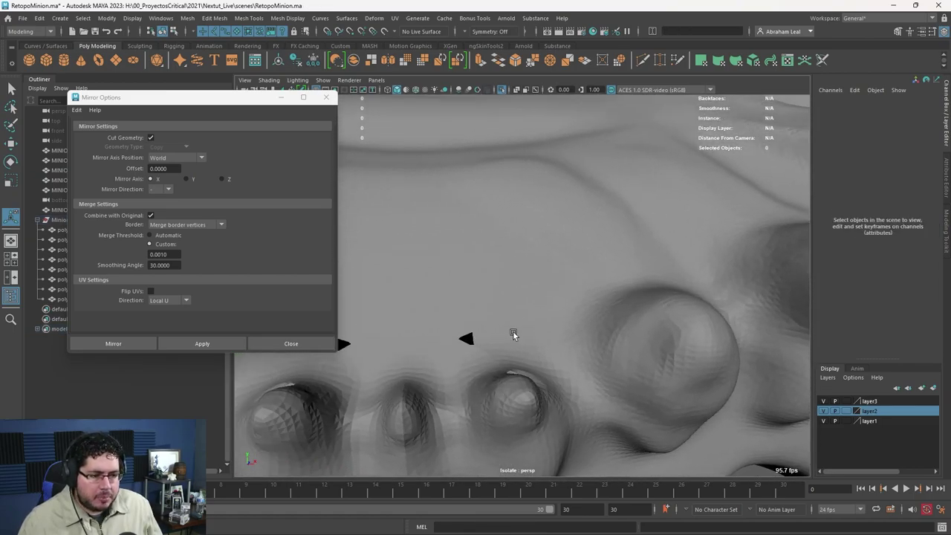
pyautogui.hotkey('ctrl', 'z')
pyautogui.hotkey('ctrl', 'z')
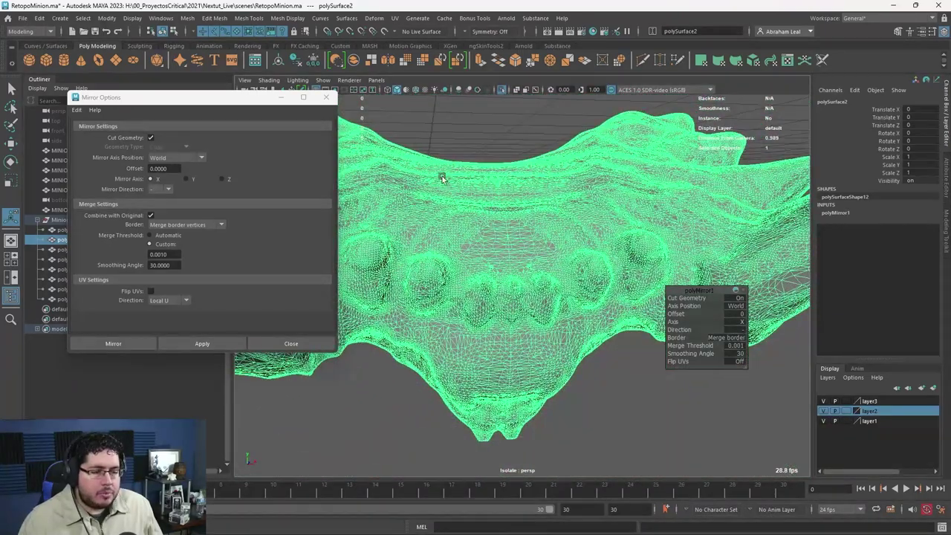
pyautogui.click(186, 19)
pyautogui.click(206, 92)
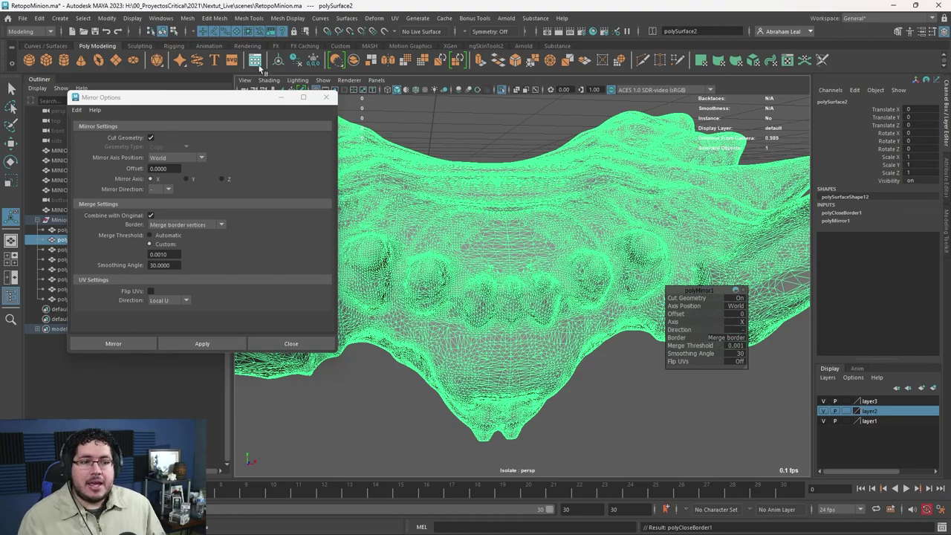
pyautogui.click(295, 60)
# Inspect the dark spots above the jaw's front teeth and their surrounding wireframe up close.
pyautogui.click(510, 146)
pyautogui.keyDown('alt'); pyautogui.moveTo(509, 147); pyautogui.dragTo(599, 365); pyautogui.keyUp('alt')
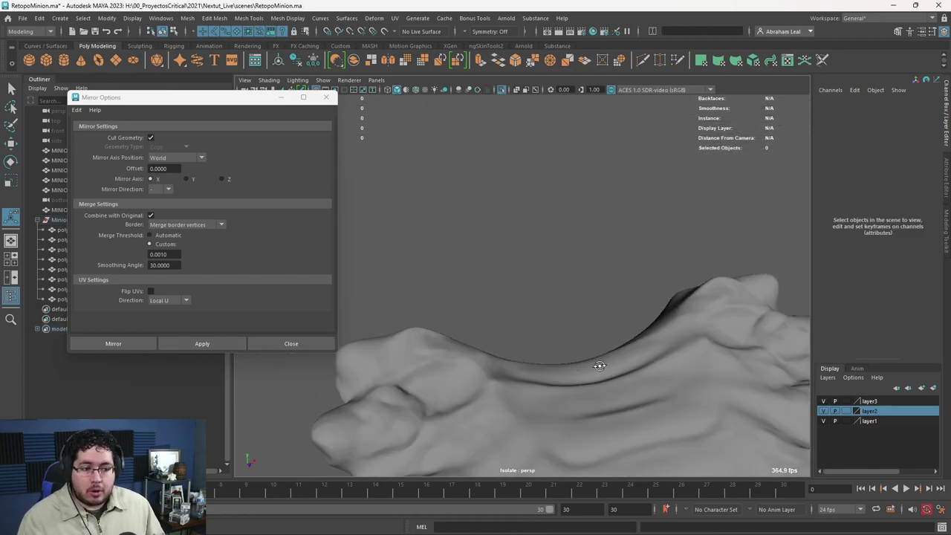
pyautogui.keyDown('alt'); pyautogui.moveTo(599, 365); pyautogui.dragTo(524, 240, button='middle'); pyautogui.keyUp('alt')
pyautogui.keyDown('alt'); pyautogui.moveTo(524, 240); pyautogui.dragTo(591, 354, button='right'); pyautogui.keyUp('alt')
pyautogui.click(591, 354)
pyautogui.keyDown('alt'); pyautogui.moveTo(678, 393); pyautogui.dragTo(590, 346, button='middle'); pyautogui.keyUp('alt')
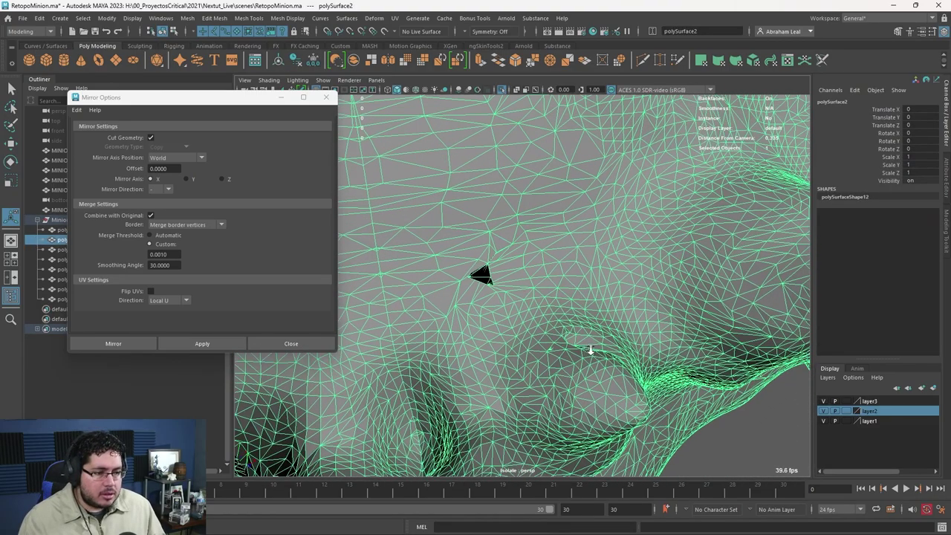
pyautogui.scroll(3, 593, 349)
pyautogui.scroll(-2, 594, 352)
# Select the faces at the dark spot above the front teeth, check them from inside the jaw and return to object mode.
pyautogui.press('q')
pyautogui.press('F11')
pyautogui.click(484, 288)
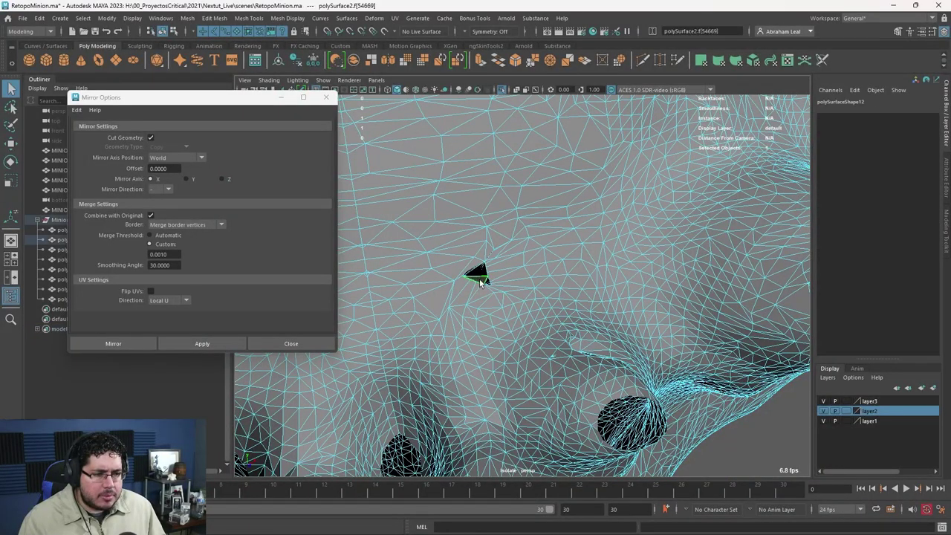
pyautogui.scroll(2, 511, 289)
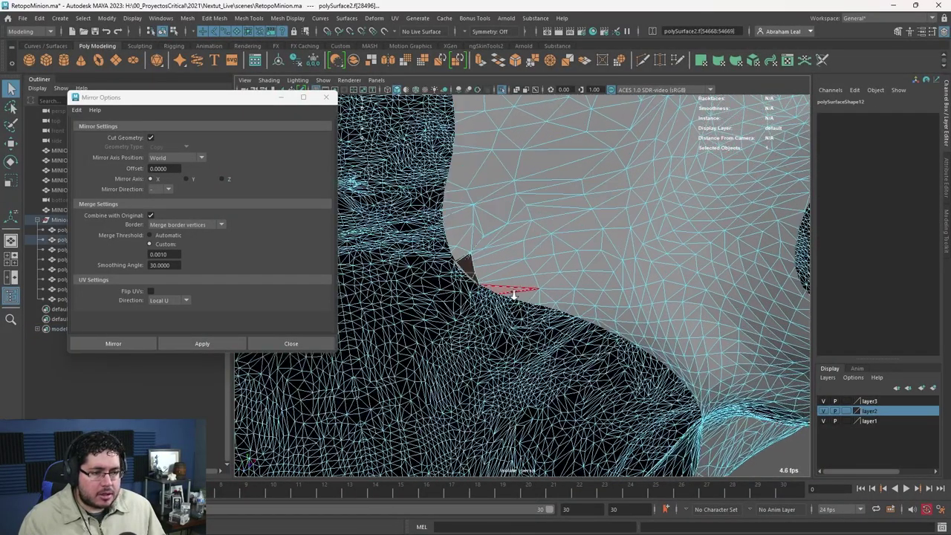
pyautogui.scroll(-5, 514, 295)
pyautogui.press('F8')
# Deselect the jaw and review the teeth and remaining dark spots from the front.
pyautogui.keyDown('alt'); pyautogui.moveTo(642, 376); pyautogui.dragTo(518, 331); pyautogui.keyUp('alt')
pyautogui.scroll(-1, 518, 331)
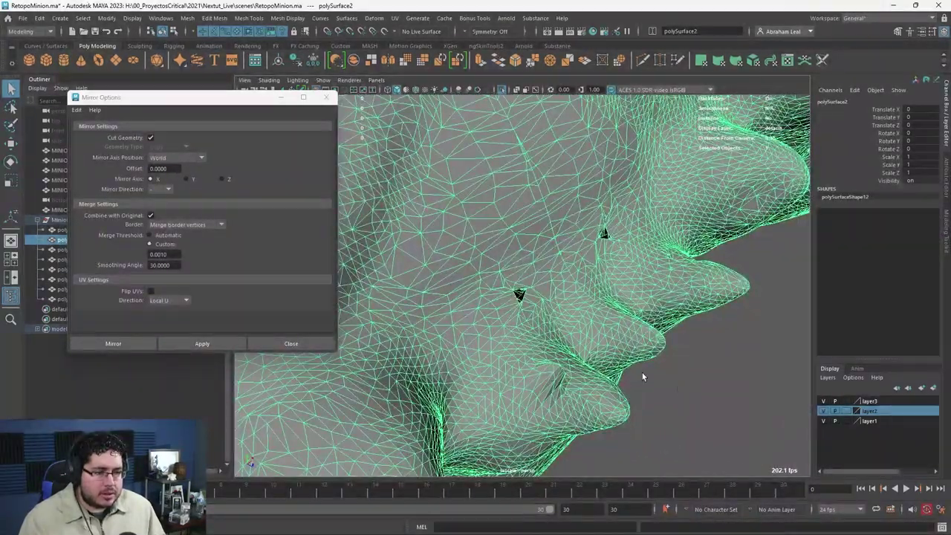
pyautogui.click(692, 385)
pyautogui.scroll(2, 693, 390)
pyautogui.keyDown('alt'); pyautogui.moveTo(692, 390); pyautogui.dragTo(550, 341); pyautogui.keyUp('alt')
pyautogui.scroll(3, 550, 341)
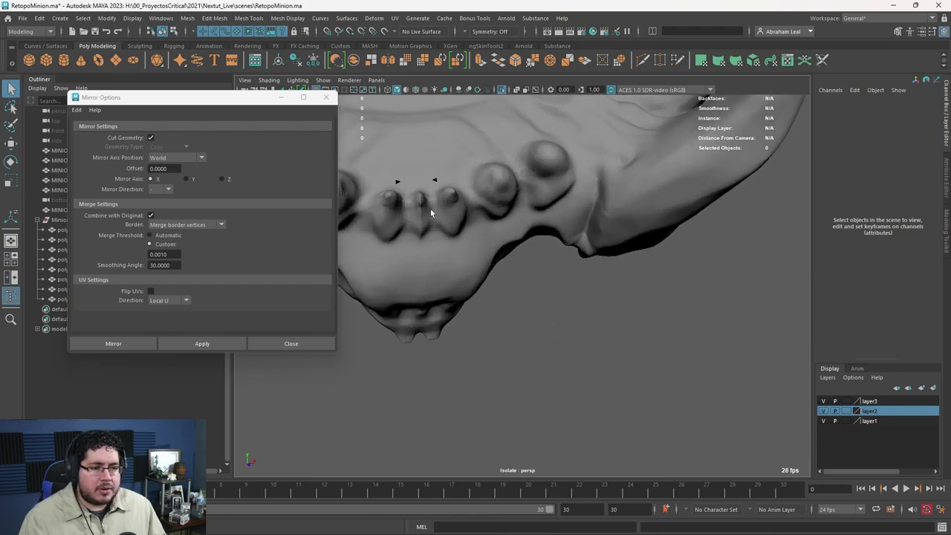
pyautogui.keyDown('alt'); pyautogui.moveTo(431, 213); pyautogui.dragTo(439, 250, button='middle'); pyautogui.keyUp('alt')
pyautogui.scroll(-5, 460, 259)
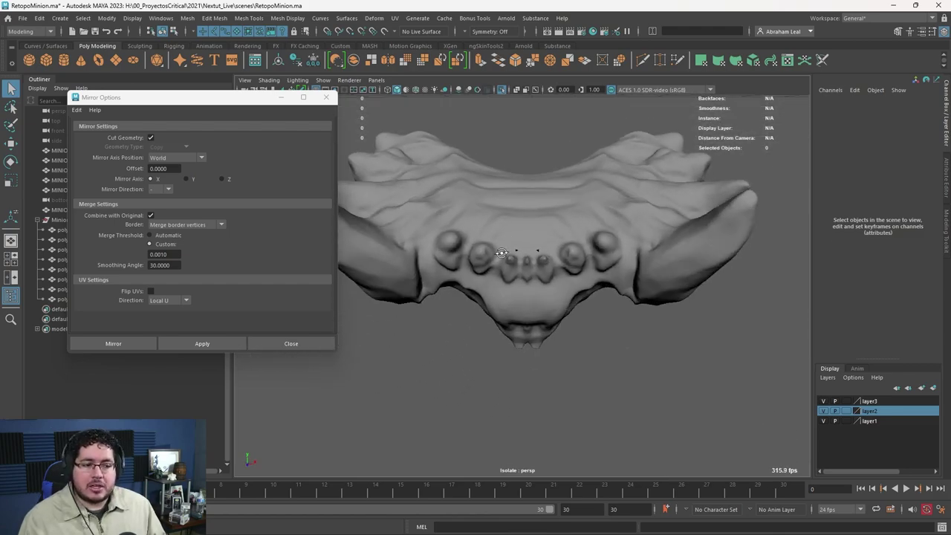
# Exit the isolated jaw view to show the whole model and close the mirror options.
pyautogui.keyDown('alt'); pyautogui.moveTo(460, 258); pyautogui.dragTo(440, 289); pyautogui.keyUp('alt')
pyautogui.click(501, 89)
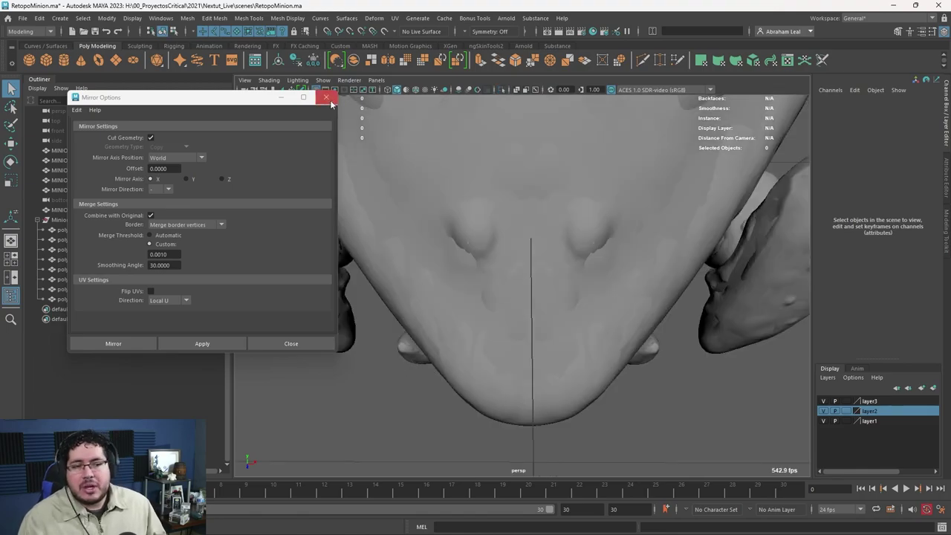
pyautogui.click(326, 97)
pyautogui.scroll(-5, 382, 144)
pyautogui.keyDown('alt'); pyautogui.moveTo(382, 144); pyautogui.dragTo(508, 252); pyautogui.keyUp('alt')
pyautogui.scroll(3, 508, 252)
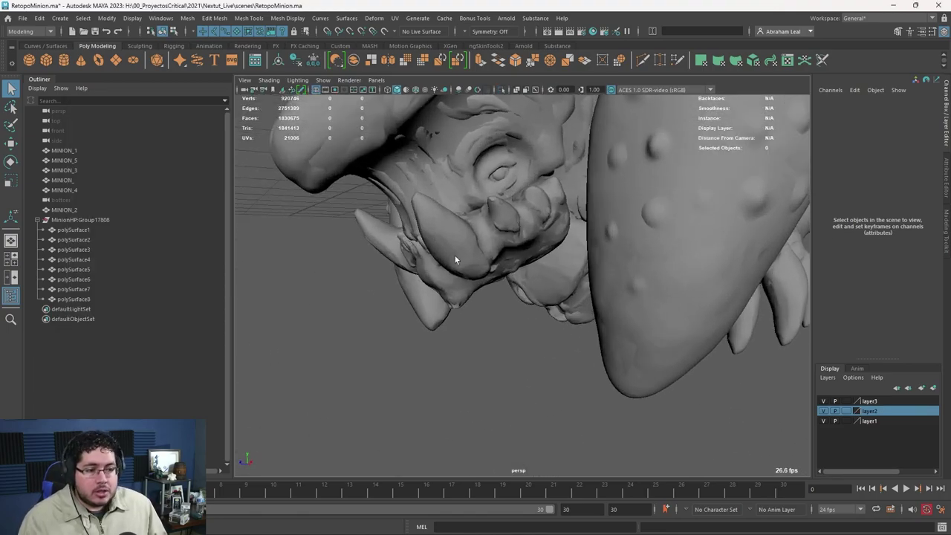
# Select the high-poly jaw together with the overlapping low-poly jaw MINION_5.
pyautogui.click(454, 256)
pyautogui.hotkey('ctrl', 'z')
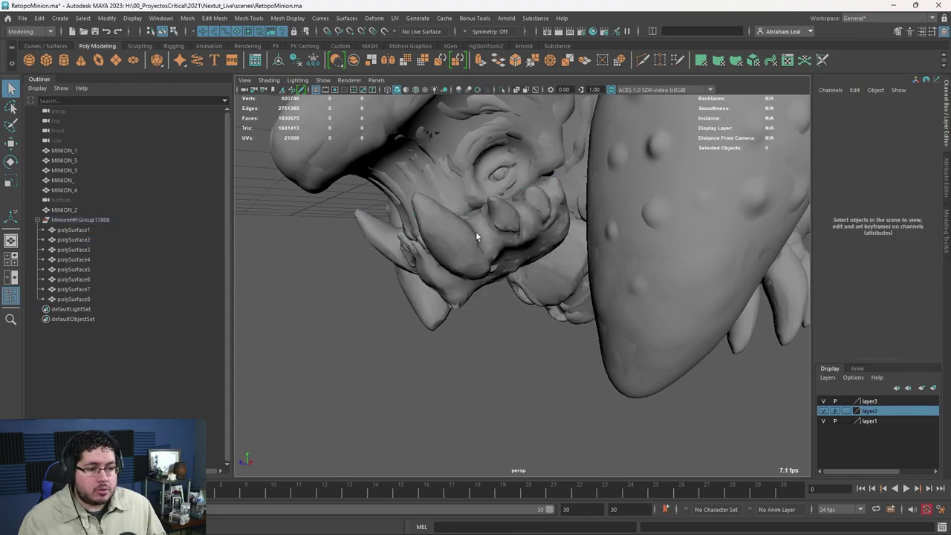
pyautogui.click(475, 235)
pyautogui.keyDown('alt'); pyautogui.moveTo(484, 227); pyautogui.dragTo(455, 285); pyautogui.keyUp('alt')
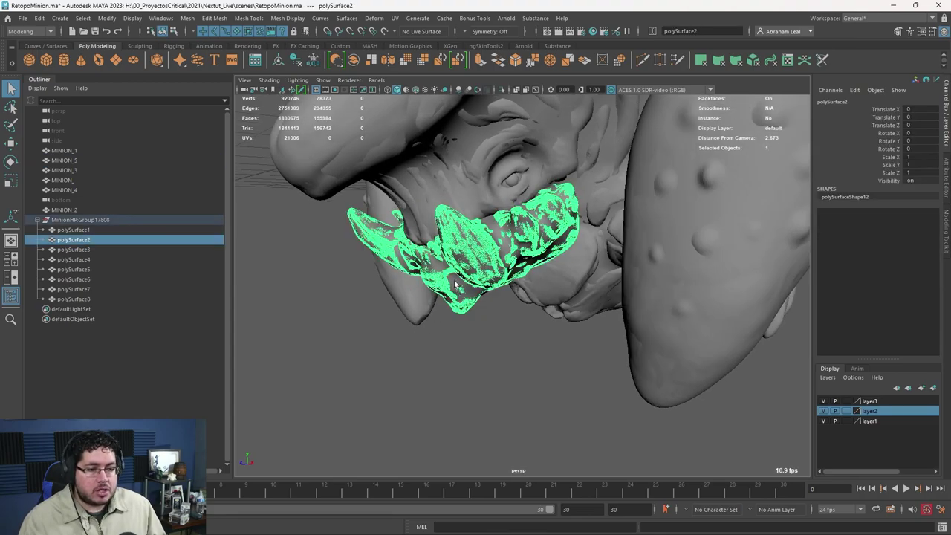
pyautogui.keyDown('shift'); pyautogui.click(455, 324); pyautogui.keyUp('shift')
pyautogui.keyDown('alt'); pyautogui.moveTo(454, 324); pyautogui.dragTo(467, 321); pyautogui.keyUp('alt')
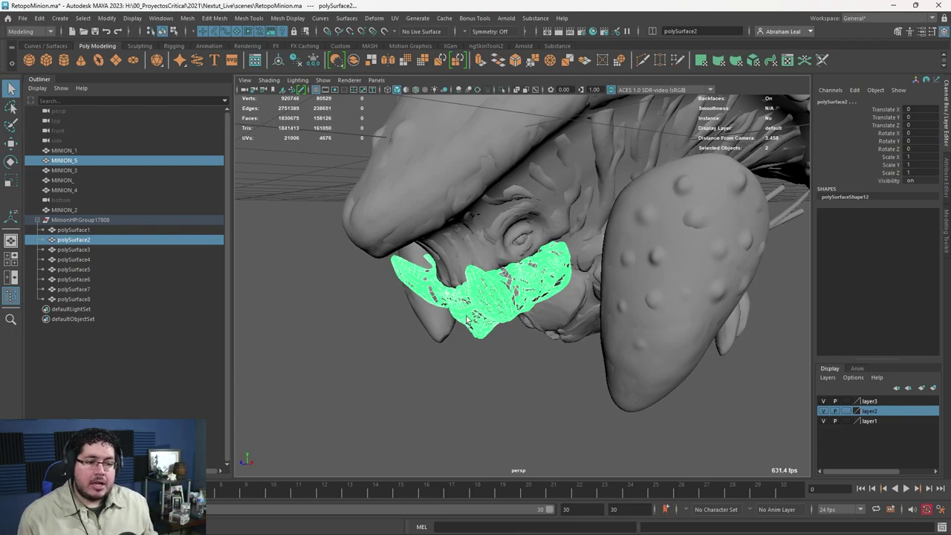
pyautogui.moveTo(486, 342)
pyautogui.keyDown('alt'); pyautogui.mouseDown()
pyautogui.moveTo(507, 348)
pyautogui.moveTo(492, 332)
pyautogui.moveTo(503, 333)
pyautogui.mouseUp(); pyautogui.keyUp('alt')
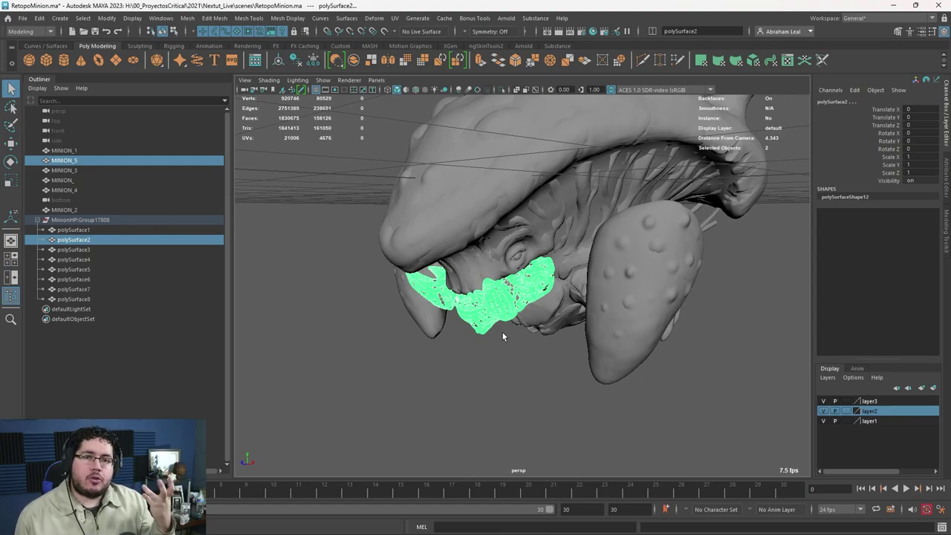
pyautogui.keyDown('alt'); pyautogui.moveTo(503, 332); pyautogui.dragTo(586, 353); pyautogui.keyUp('alt')
pyautogui.keyDown('alt'); pyautogui.moveTo(586, 353); pyautogui.dragTo(599, 410, button='right'); pyautogui.keyUp('alt')
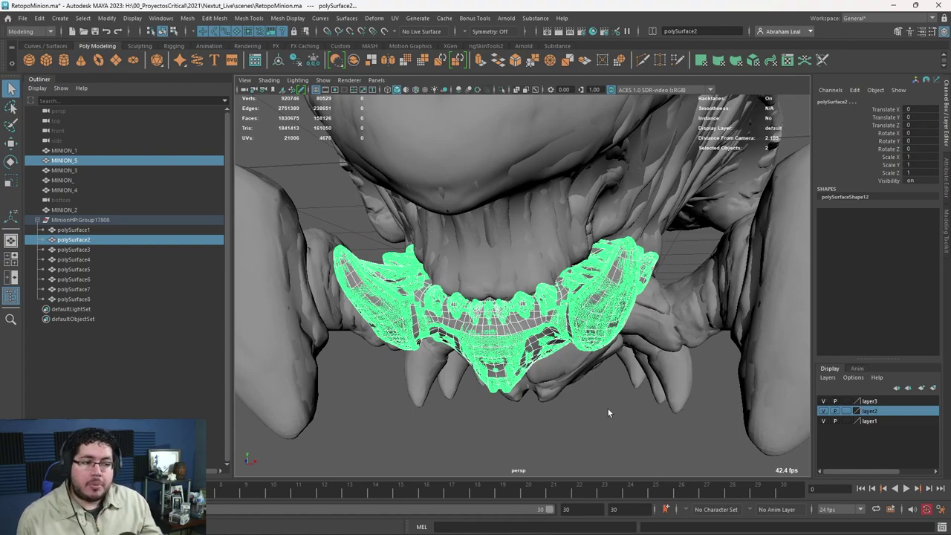
pyautogui.keyDown('alt'); pyautogui.moveTo(536, 236); pyautogui.dragTo(510, 227, button='right'); pyautogui.keyUp('alt')
pyautogui.keyDown('alt'); pyautogui.moveTo(579, 261); pyautogui.dragTo(520, 284); pyautogui.keyUp('alt')
pyautogui.keyDown('alt'); pyautogui.moveTo(521, 284); pyautogui.dragTo(501, 286, button='right'); pyautogui.keyUp('alt')
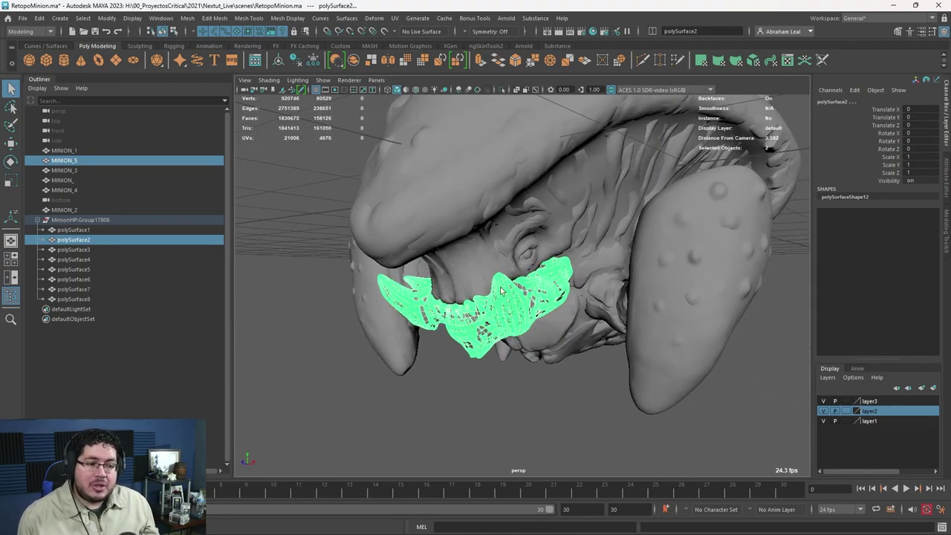
pyautogui.keyDown('alt'); pyautogui.moveTo(472, 280); pyautogui.dragTo(495, 291); pyautogui.keyUp('alt')
# Move both jaw meshes clear of the body, to about -1.114 in Y and 0.287 in Z.
pyautogui.press('w')
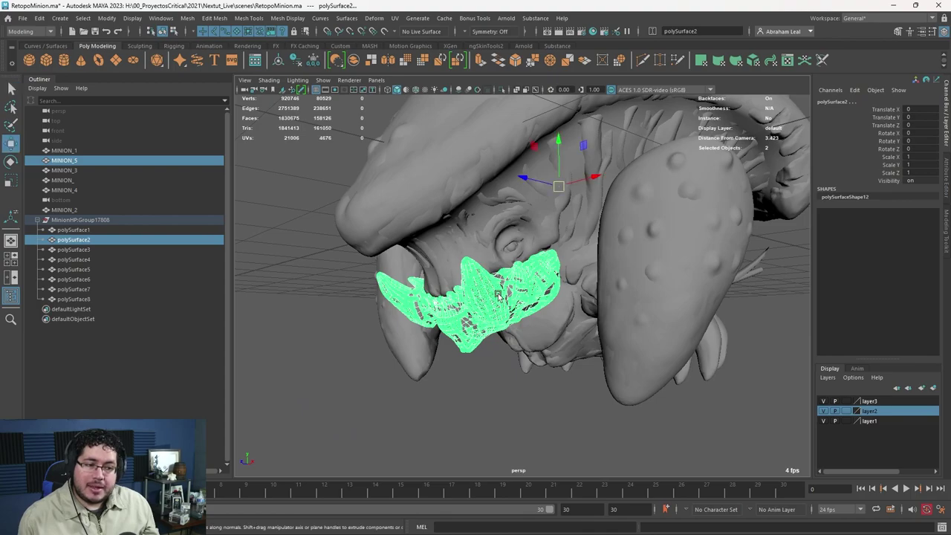
pyautogui.moveTo(558, 141); pyautogui.dragTo(436, 226)
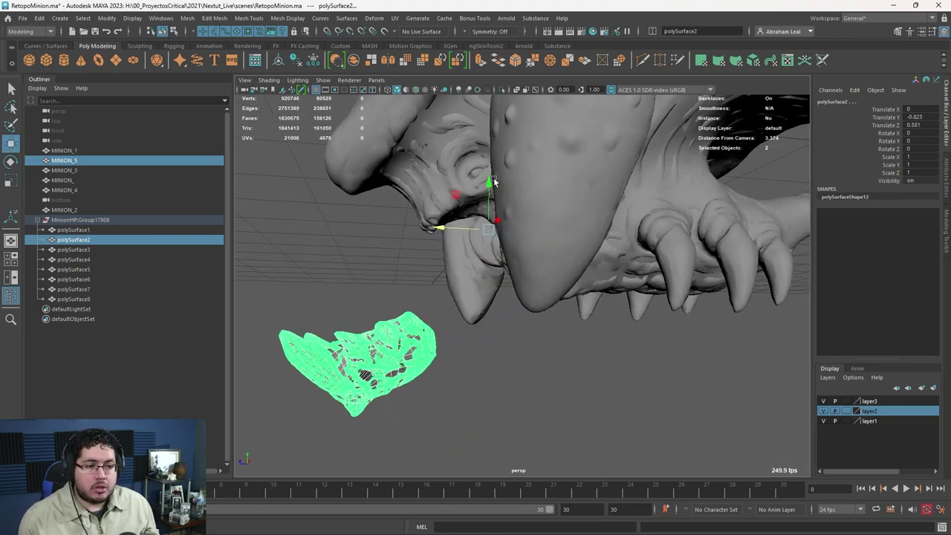
pyautogui.moveTo(493, 184); pyautogui.dragTo(511, 215)
pyautogui.keyDown('alt'); pyautogui.moveTo(512, 216); pyautogui.dragTo(520, 246); pyautogui.keyUp('alt')
pyautogui.moveTo(499, 175); pyautogui.dragTo(548, 365)
pyautogui.keyDown('alt'); pyautogui.moveTo(548, 365); pyautogui.dragTo(457, 333, button='right'); pyautogui.keyUp('alt')
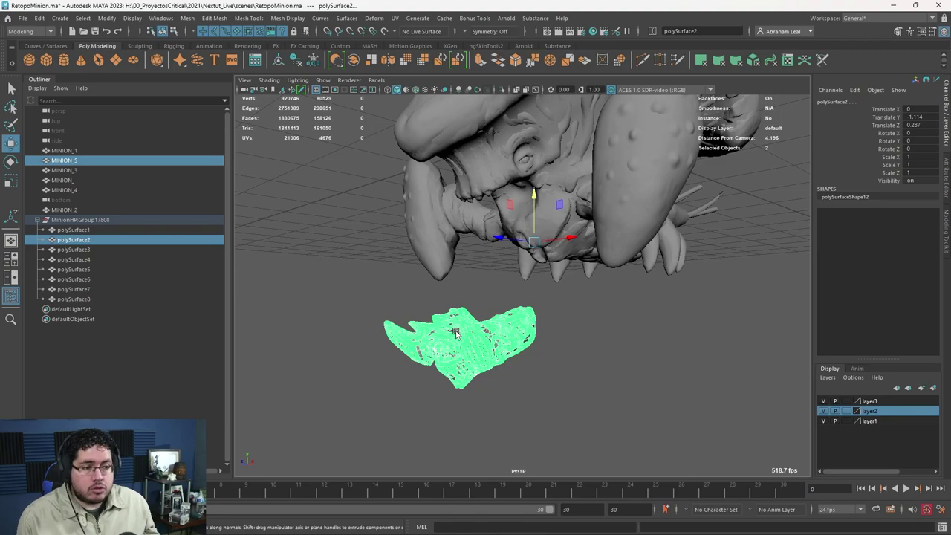
# Examine the bumpy claw piece and where it overlaps the arm, leaving nothing selected.
pyautogui.keyDown('alt'); pyautogui.moveTo(571, 311); pyautogui.dragTo(569, 265); pyautogui.keyUp('alt')
pyautogui.click(553, 249)
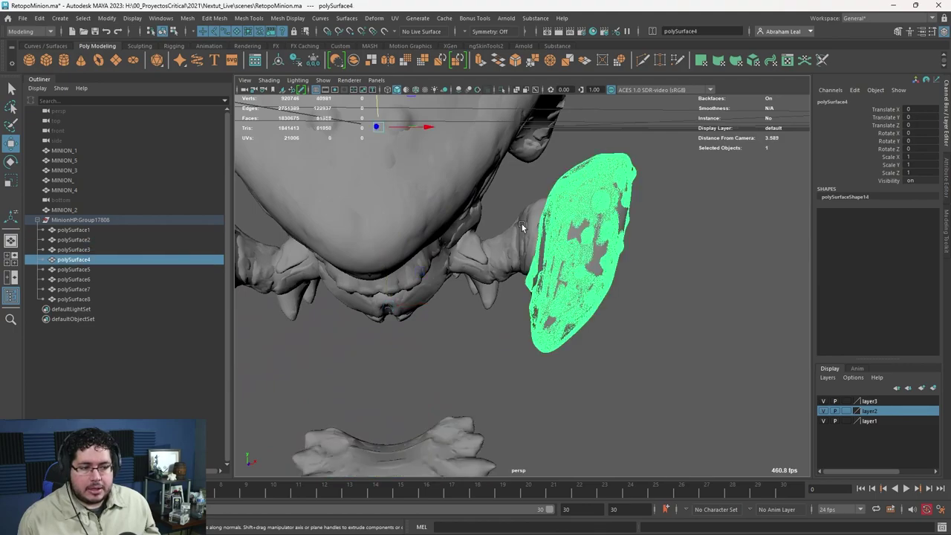
pyautogui.click(497, 328)
pyautogui.keyDown('alt'); pyautogui.moveTo(496, 328); pyautogui.dragTo(582, 303); pyautogui.keyUp('alt')
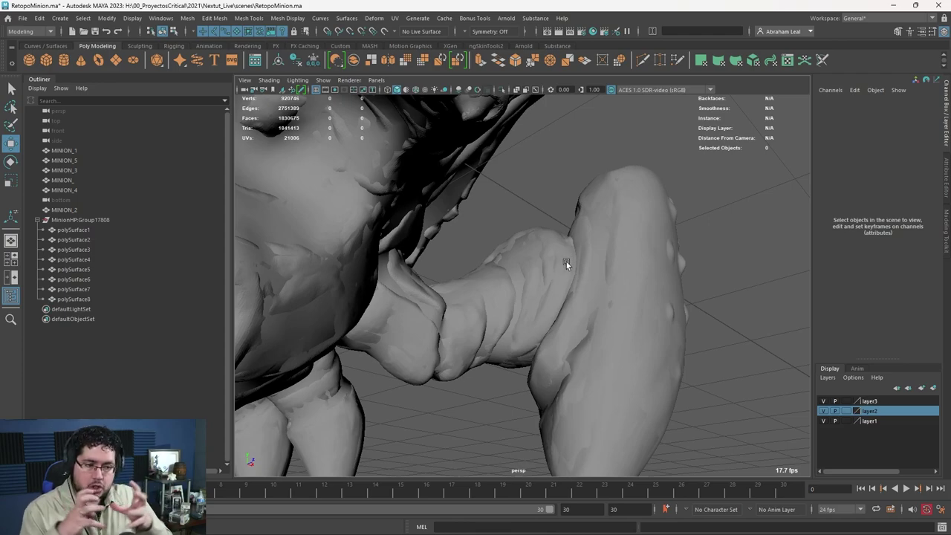
pyautogui.keyDown('alt'); pyautogui.moveTo(566, 262); pyautogui.dragTo(516, 343); pyautogui.keyUp('alt')
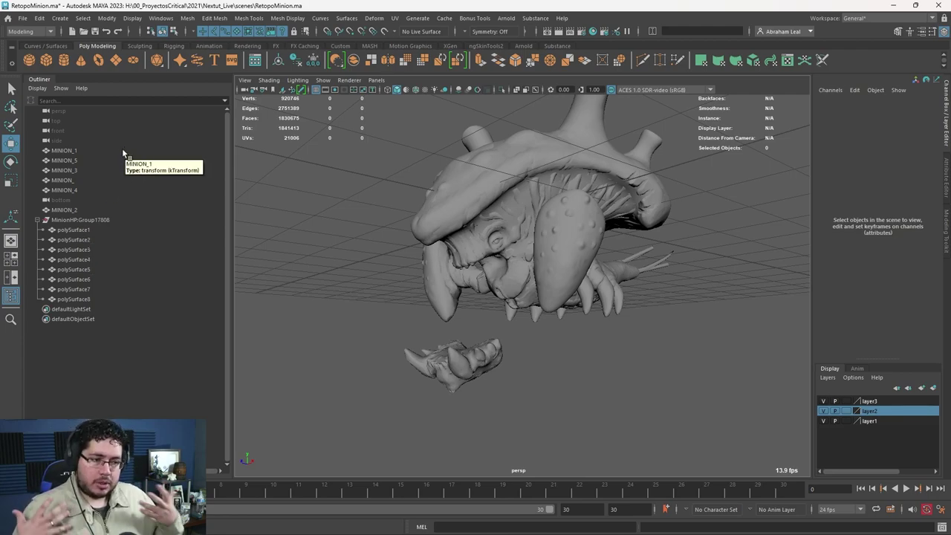
# Rename the low-poly body MINION_1 as Minion_Body_lp.
pyautogui.click(91, 150)
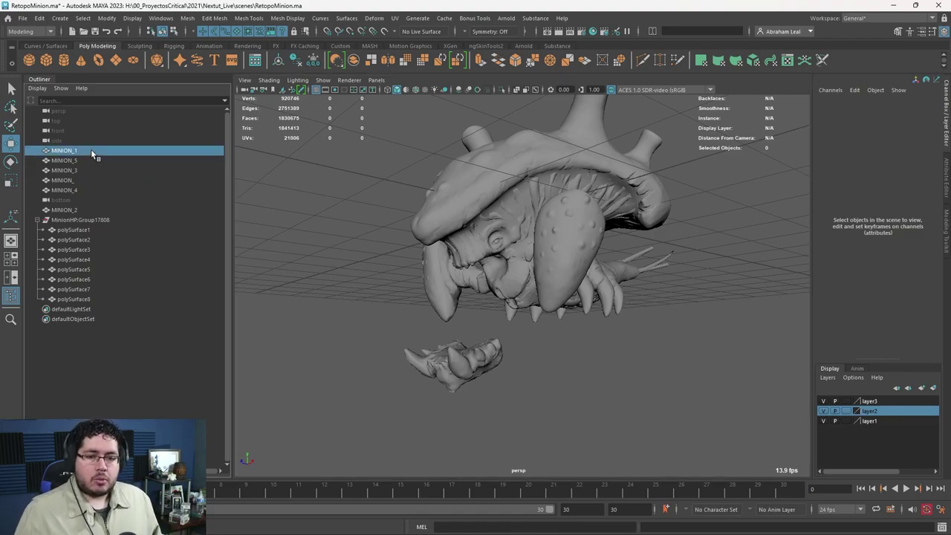
pyautogui.keyDown('alt'); pyautogui.moveTo(317, 232); pyautogui.dragTo(446, 153); pyautogui.keyUp('alt')
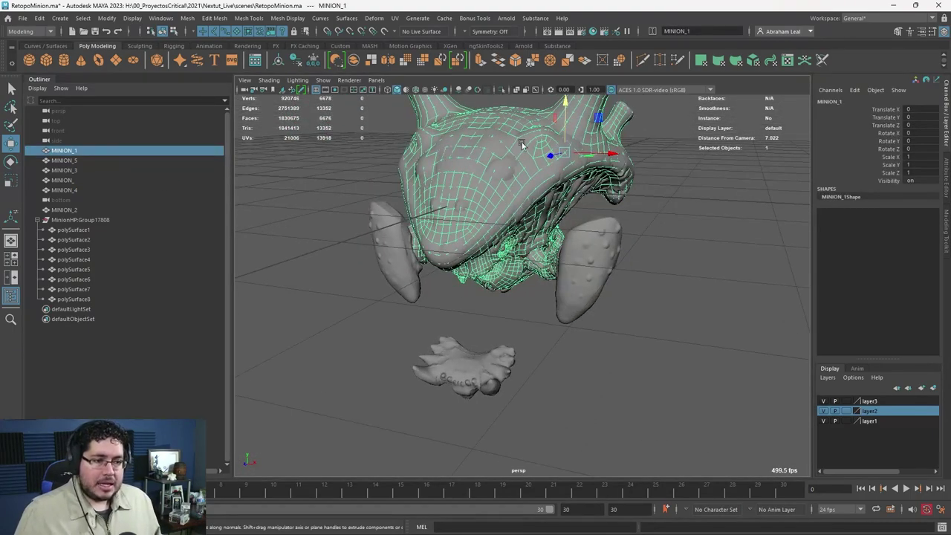
pyautogui.doubleClick(104, 150)
pyautogui.click(78, 151)
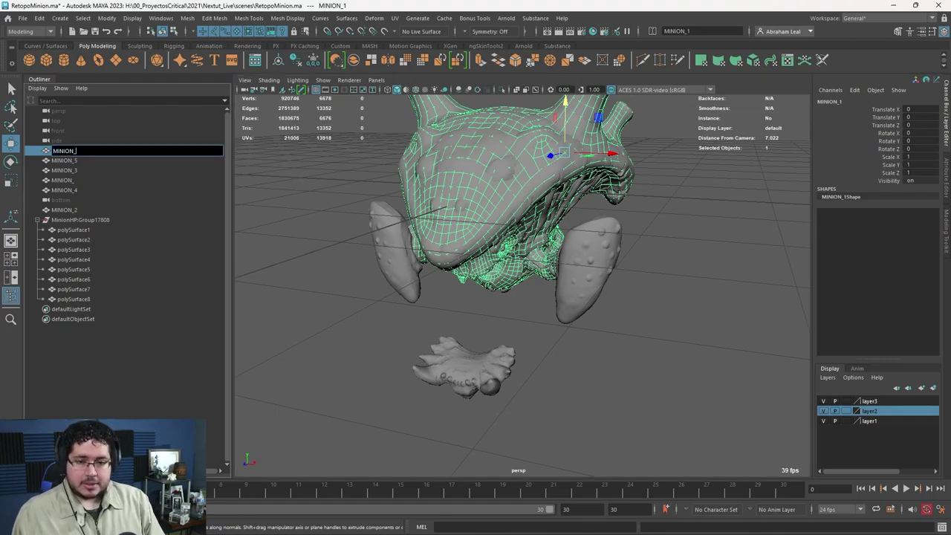
pyautogui.press('BackSpace')
pyautogui.press('BackSpace')
pyautogui.write('ini')
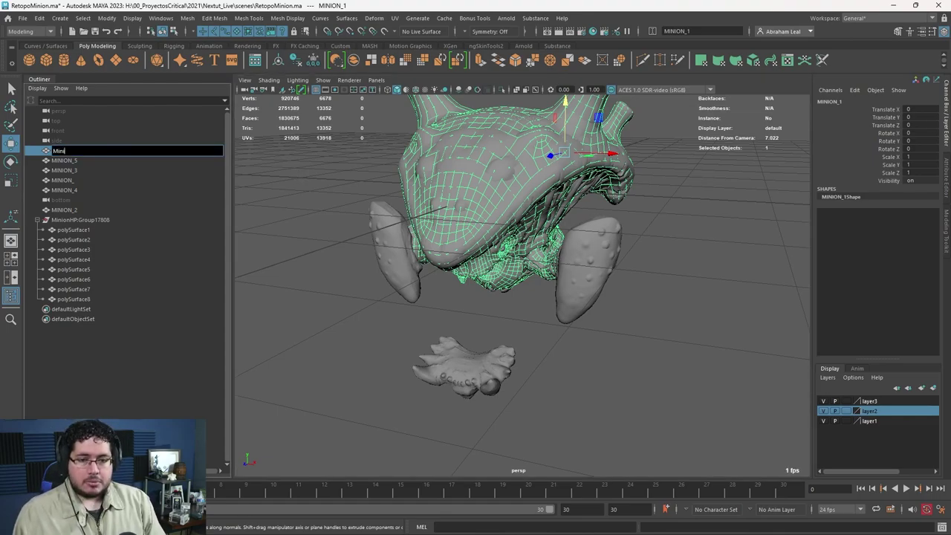
pyautogui.write('on_Body_')
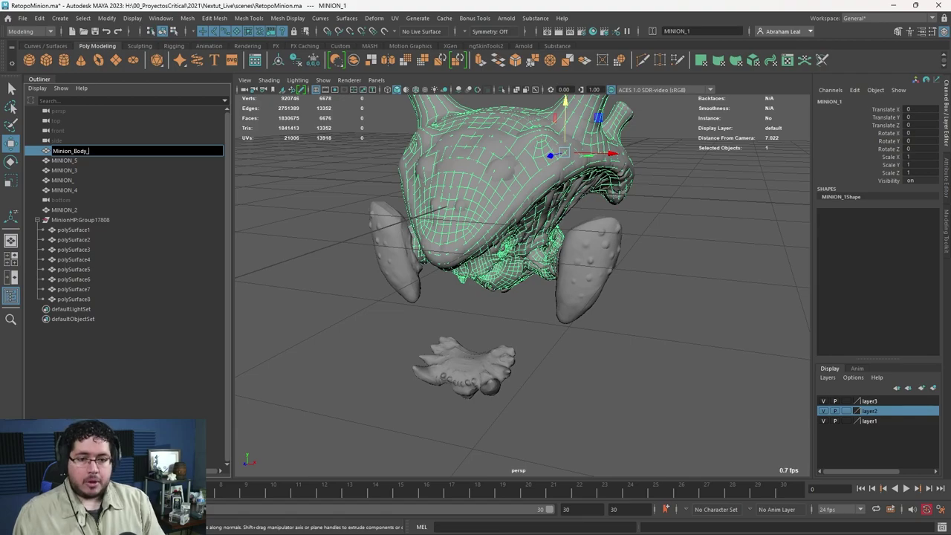
pyautogui.write('lp')
pyautogui.press('Return')
# Rename the low-poly jaw MINION_5 as Minion_Jaw_lp, reusing the body's name.
pyautogui.click(86, 160)
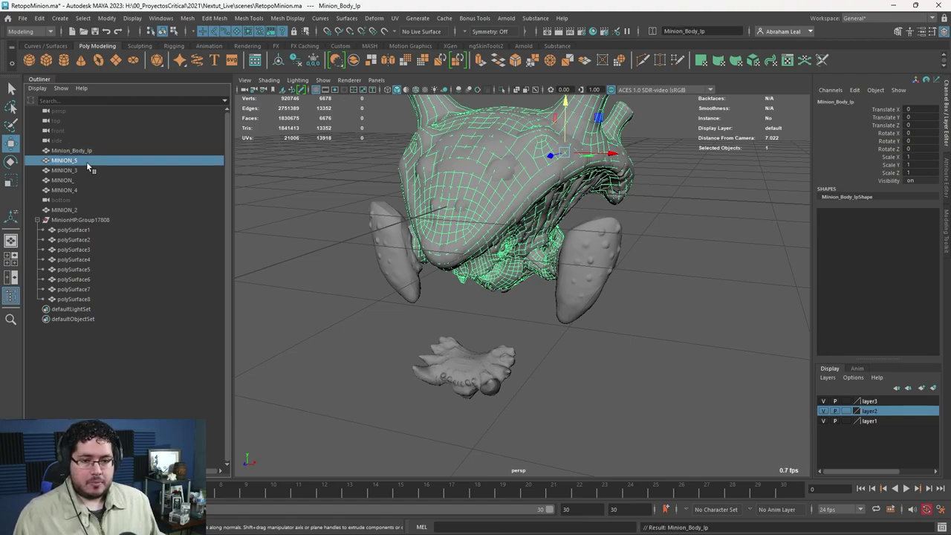
pyautogui.doubleClick(100, 151)
pyautogui.hotkey('ctrl', 'c')
pyautogui.doubleClick(82, 161)
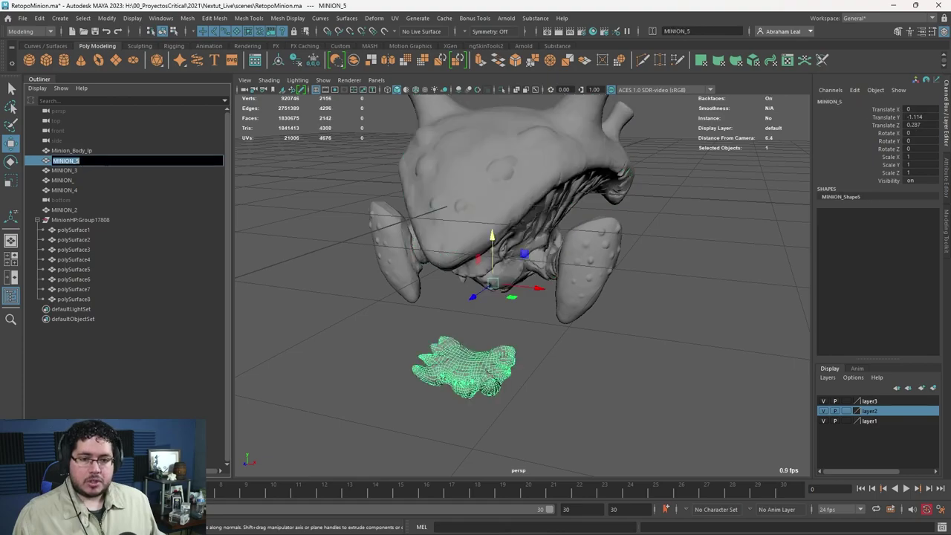
pyautogui.hotkey('ctrl', 'v')
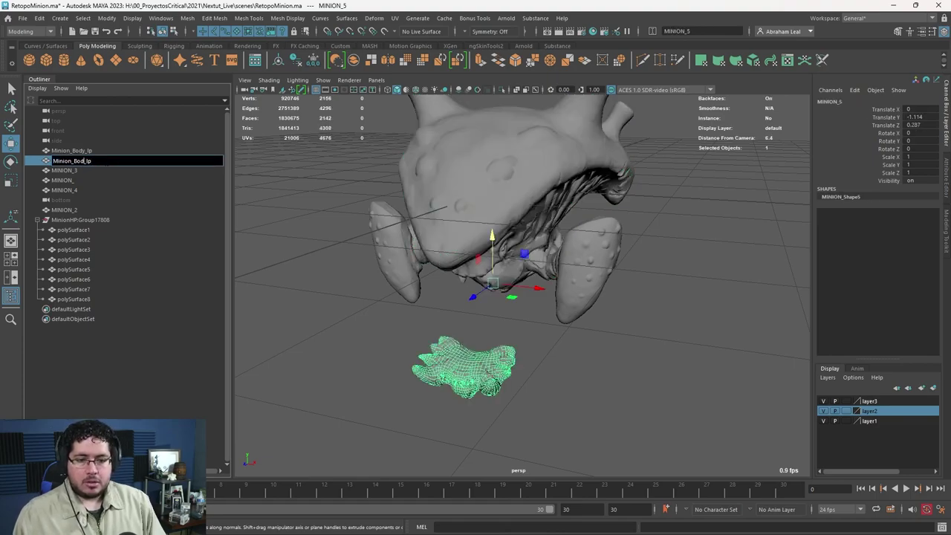
pyautogui.write('Jaw_')
pyautogui.press('Return')
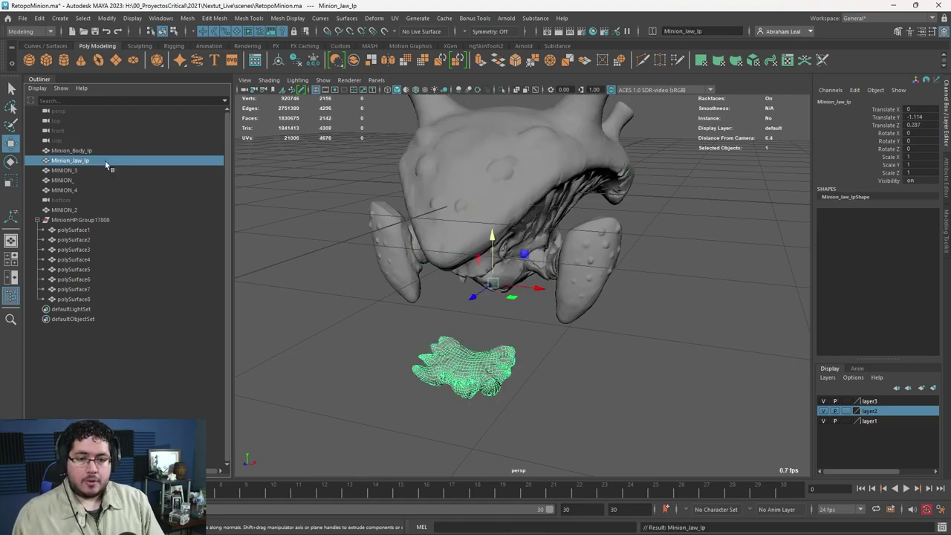
# Remove the word Minion from the low-poly body's name, leaving _Body_lp.
pyautogui.doubleClick(69, 151)
pyautogui.moveTo(71, 151); pyautogui.dragTo(60, 151)
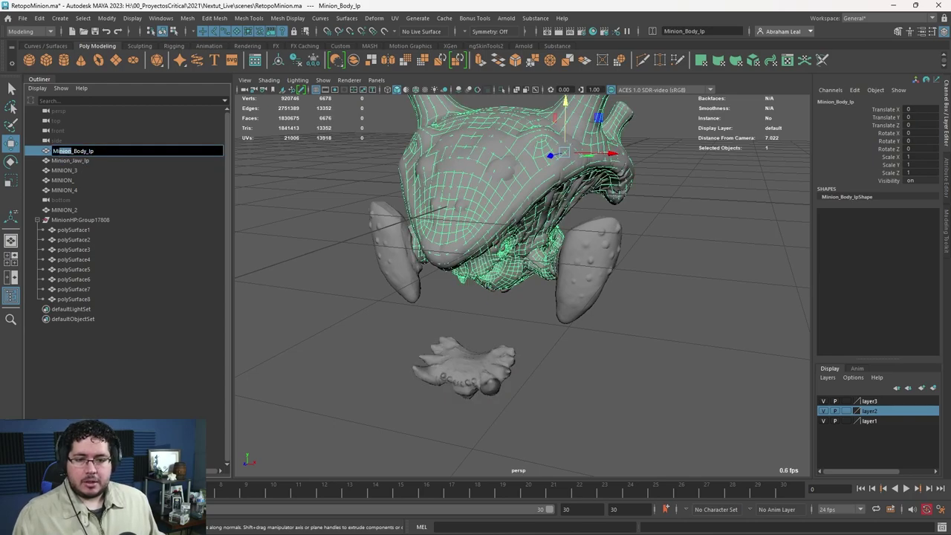
pyautogui.press('BackSpace')
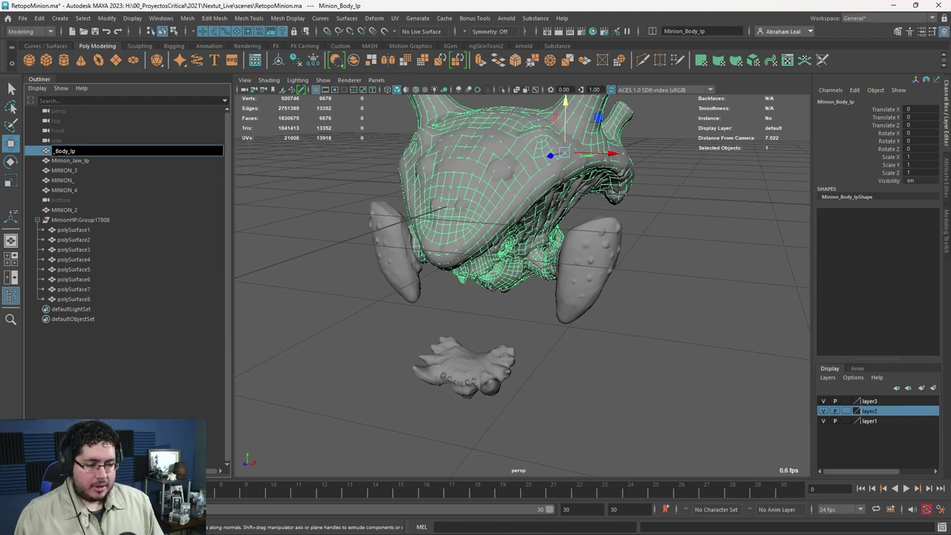
# Switch to Chrome and search the web for "random creature name generator".
pyautogui.press('super')
pyautogui.click(476, 519)
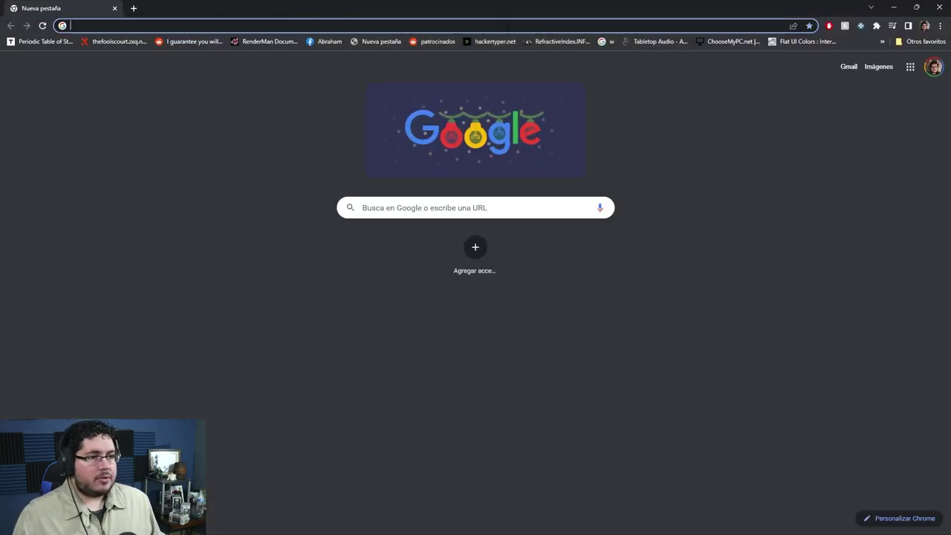
pyautogui.click(507, 26)
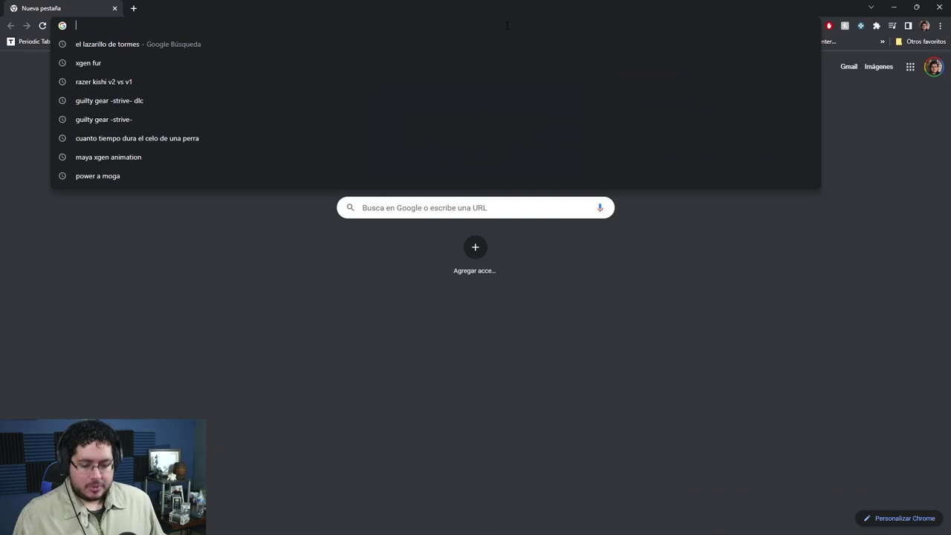
pyautogui.write('random creature nam')
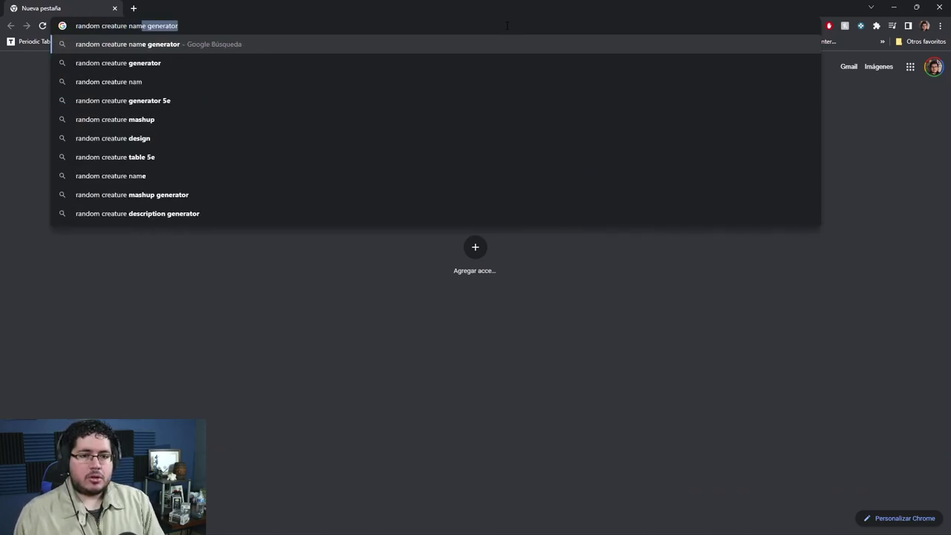
pyautogui.press('Return')
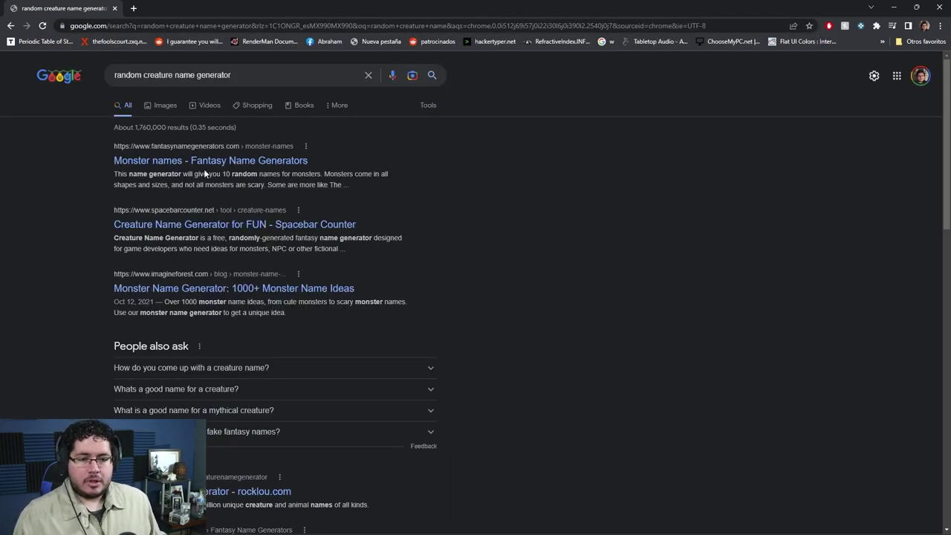
# Open the Fantasy Name Generators monster names page, generate a new set of names and highlight Fogling.
pyautogui.click(209, 160)
pyautogui.scroll(-3, 521, 356)
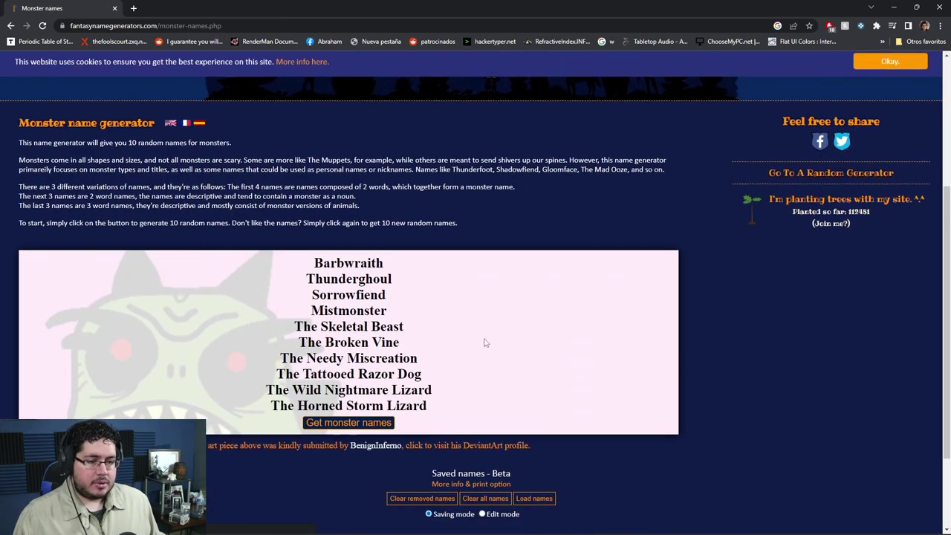
pyautogui.click(344, 424)
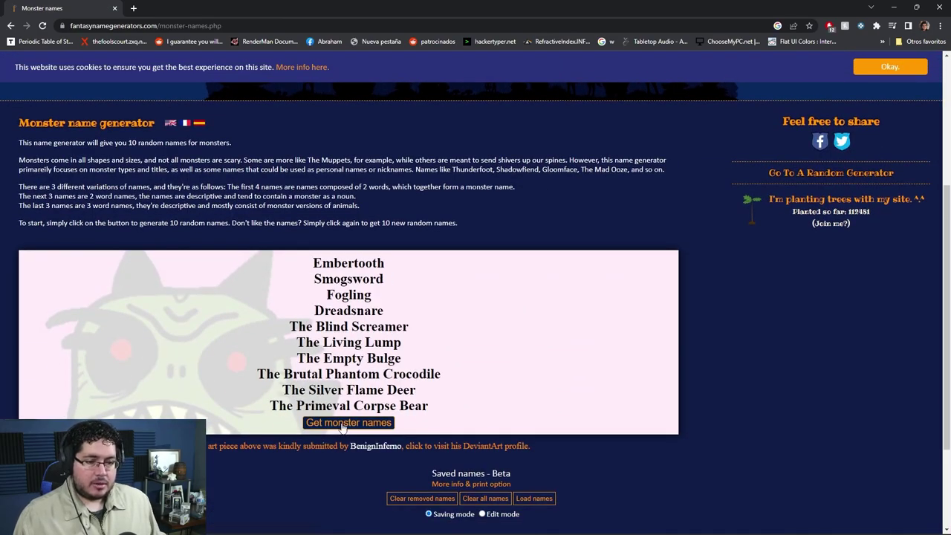
pyautogui.moveTo(327, 295); pyautogui.dragTo(386, 295)
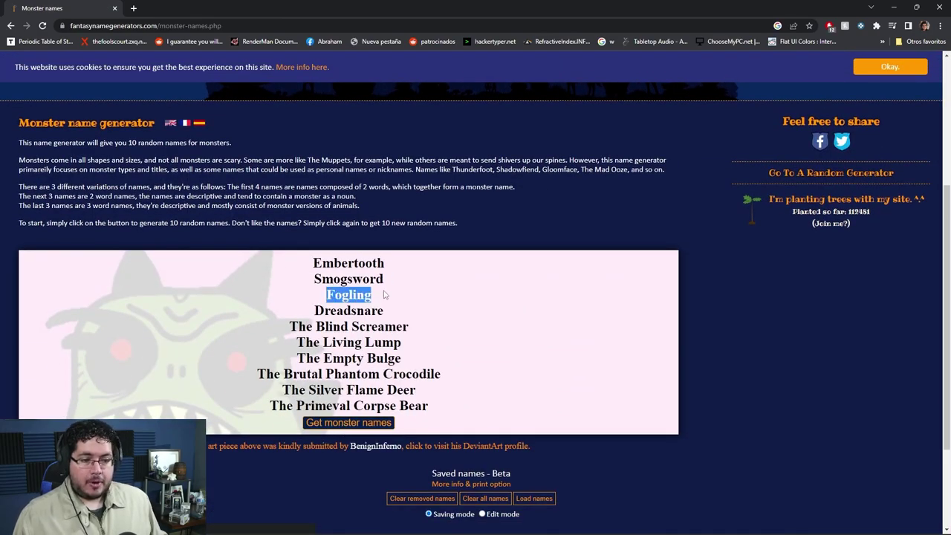
# Return to Maya and rename the low-poly body as Fogling_Body_lp.
pyautogui.click(894, 7)
pyautogui.click(60, 151)
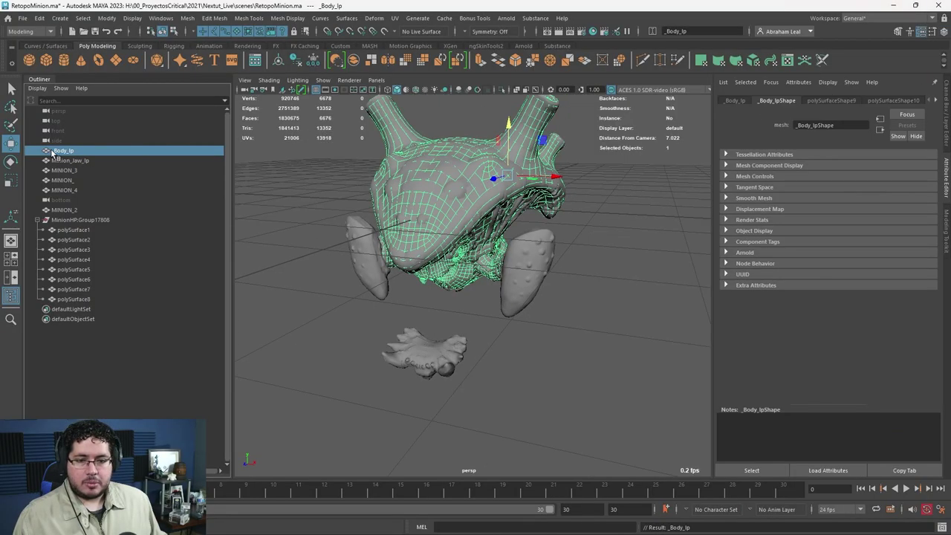
pyautogui.doubleClick(54, 151)
pyautogui.write('Fogl_Body_lp')
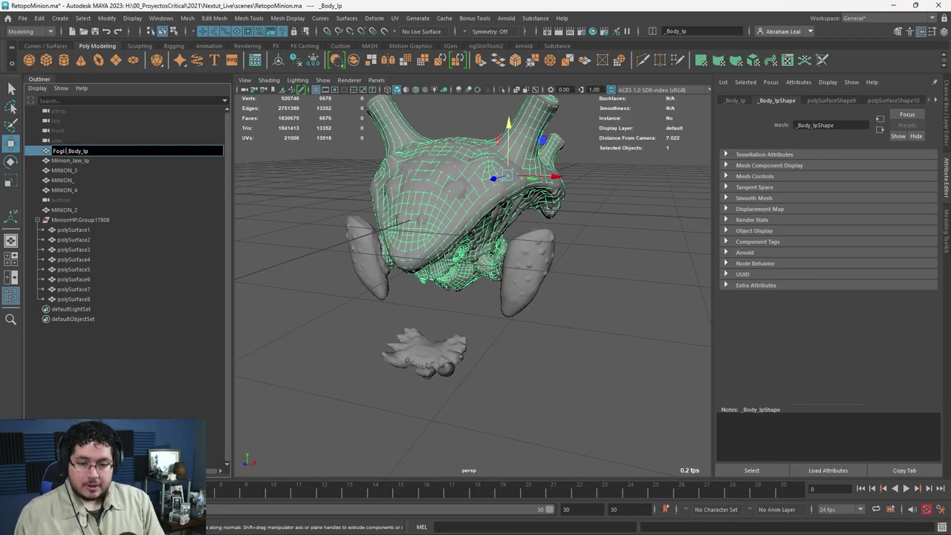
pyautogui.write('ogi')
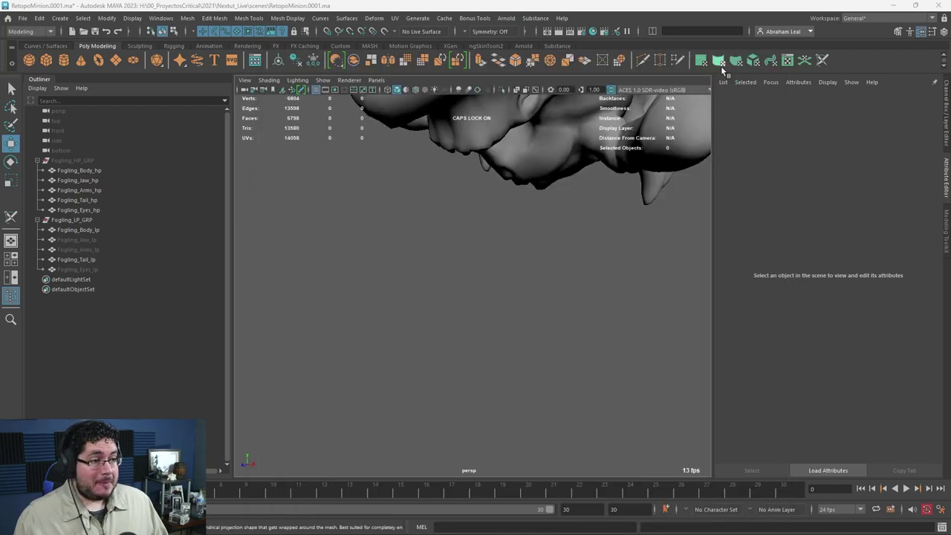
# Unhide the low-poly jaw, arms and eyes so every piece of the low-poly group is displayed.
pyautogui.click(721, 66)
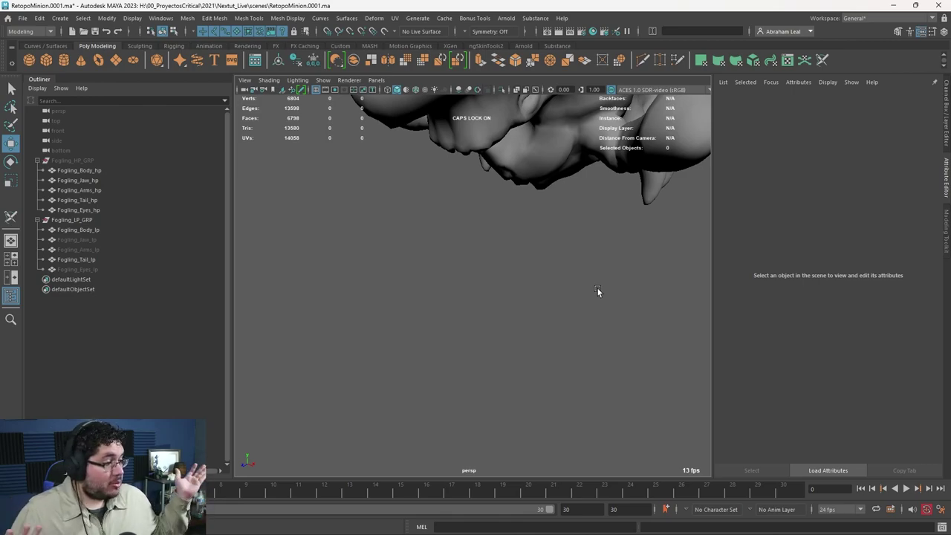
pyautogui.keyDown('alt'); pyautogui.moveTo(598, 288); pyautogui.dragTo(572, 273, button='right'); pyautogui.keyUp('alt')
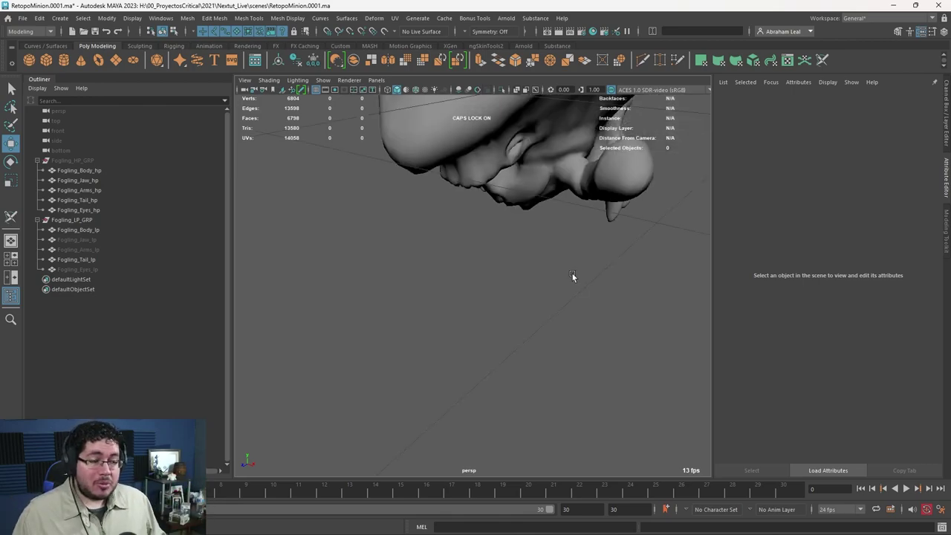
pyautogui.keyDown('alt'); pyautogui.moveTo(572, 273); pyautogui.dragTo(474, 269); pyautogui.keyUp('alt')
pyautogui.keyDown('alt'); pyautogui.moveTo(474, 270); pyautogui.dragTo(447, 285, button='middle'); pyautogui.keyUp('alt')
pyautogui.keyDown('alt'); pyautogui.moveTo(447, 284); pyautogui.dragTo(426, 267, button='right'); pyautogui.keyUp('alt')
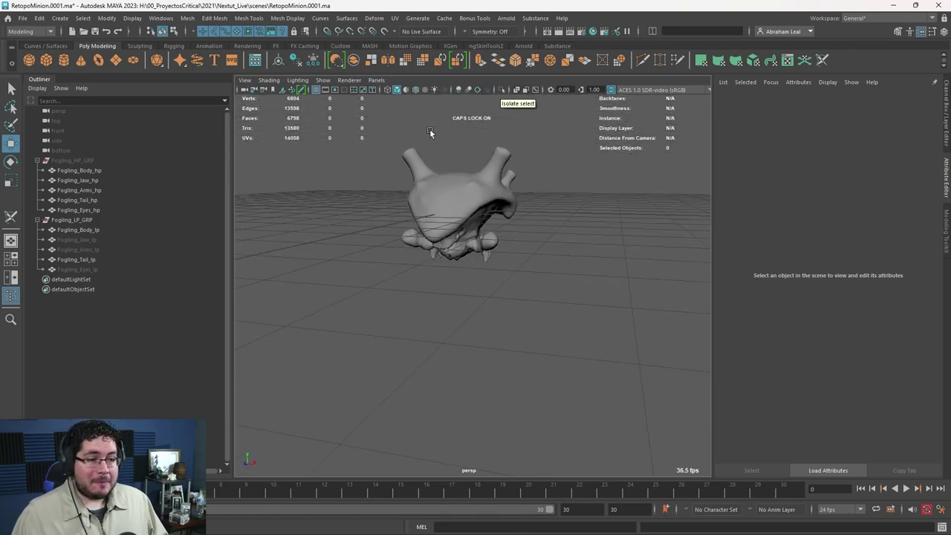
pyautogui.click(91, 240)
pyautogui.keyDown('ctrl'); pyautogui.click(94, 250); pyautogui.keyUp('ctrl')
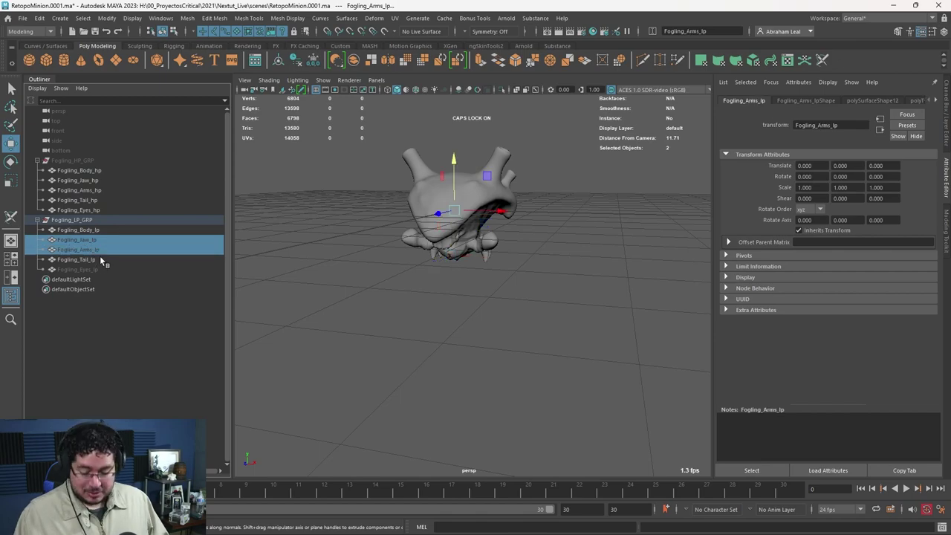
pyautogui.press('h')
pyautogui.click(96, 268)
pyautogui.press('h')
pyautogui.click(345, 286)
pyautogui.keyDown('alt'); pyautogui.moveTo(344, 286); pyautogui.dragTo(401, 312); pyautogui.keyUp('alt')
pyautogui.keyDown('alt'); pyautogui.moveTo(401, 312); pyautogui.dragTo(489, 346, button='right'); pyautogui.keyUp('alt')
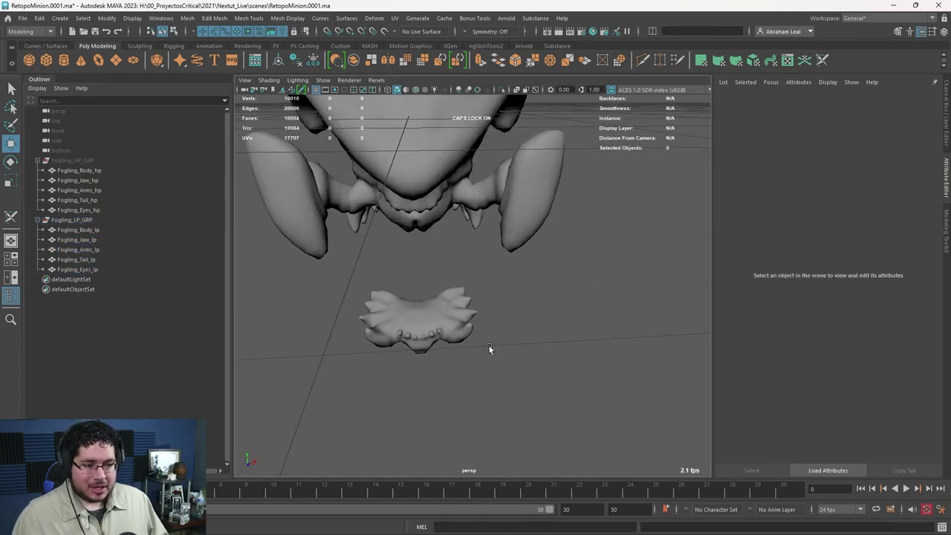
# Unhide Fogling_HP_GRP and check which parts of the creature the high-poly body, jaw and tail objects cover.
pyautogui.keyDown('alt'); pyautogui.moveTo(489, 346); pyautogui.dragTo(372, 292); pyautogui.keyUp('alt')
pyautogui.click(58, 161)
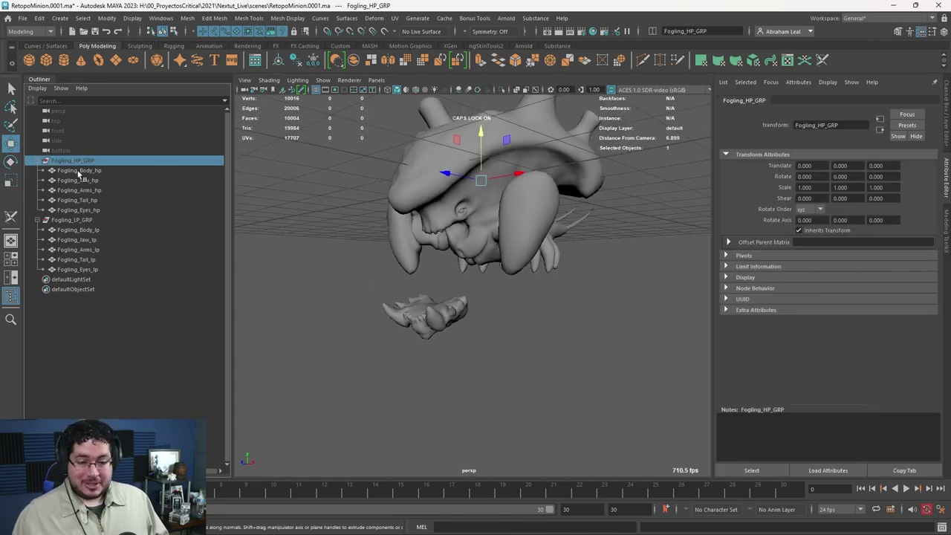
pyautogui.click(356, 261)
pyautogui.keyDown('alt'); pyautogui.moveTo(289, 249); pyautogui.dragTo(414, 277); pyautogui.keyUp('alt')
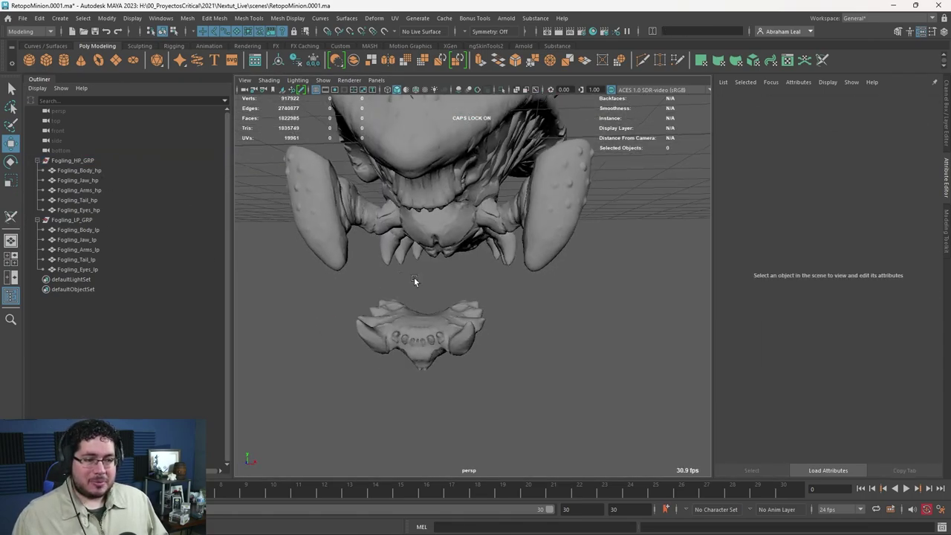
pyautogui.click(92, 172)
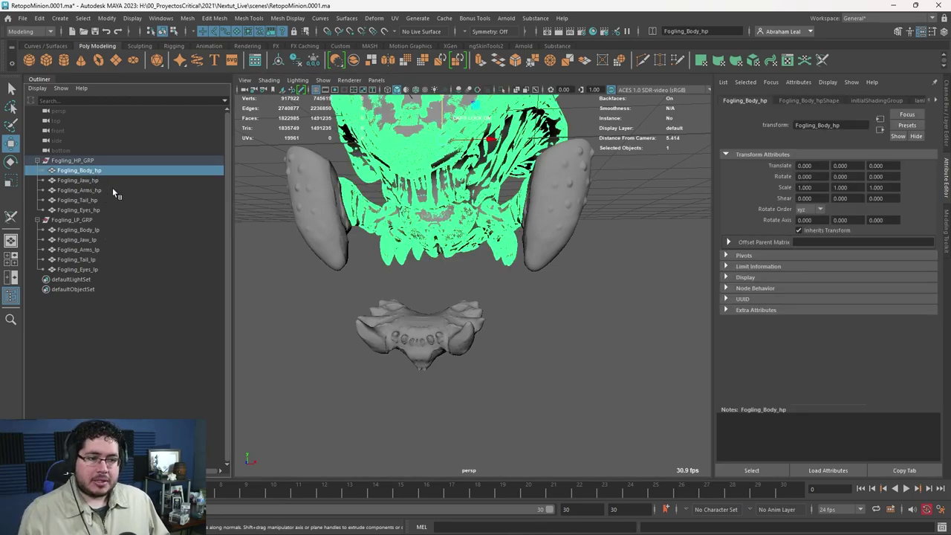
pyautogui.click(98, 181)
pyautogui.click(101, 200)
pyautogui.keyDown('alt'); pyautogui.moveTo(426, 275); pyautogui.dragTo(373, 273); pyautogui.keyUp('alt')
pyautogui.hotkey('ctrl', 'z')
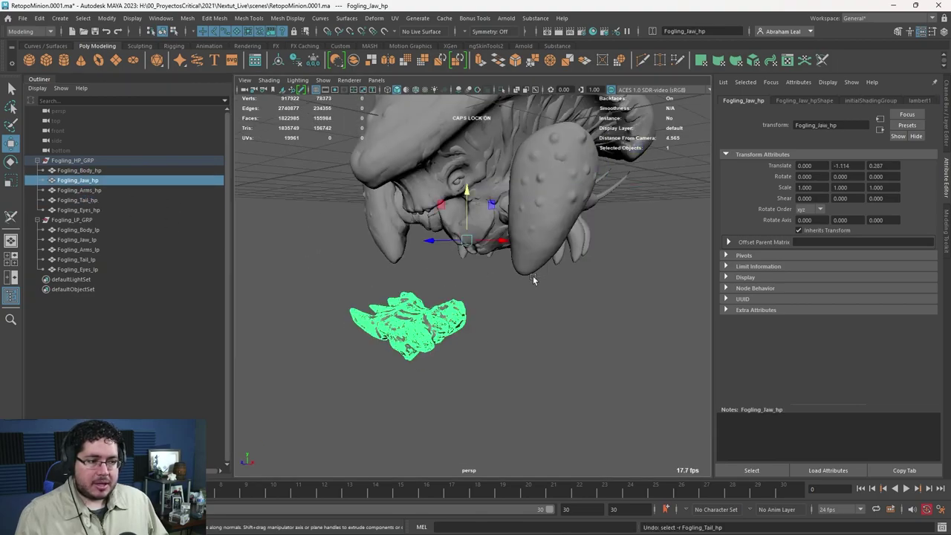
# Compare the low-poly and high-poly eyes up close, isolating Fogling_Eyes_hp and then restoring the full scene.
pyautogui.keyDown('alt'); pyautogui.moveTo(533, 275); pyautogui.dragTo(391, 352); pyautogui.keyUp('alt')
pyautogui.keyDown('alt'); pyautogui.moveTo(324, 297); pyautogui.dragTo(306, 313); pyautogui.keyUp('alt')
pyautogui.scroll(5, 339, 286)
pyautogui.keyDown('alt'); pyautogui.moveTo(339, 278); pyautogui.dragTo(377, 255); pyautogui.keyUp('alt')
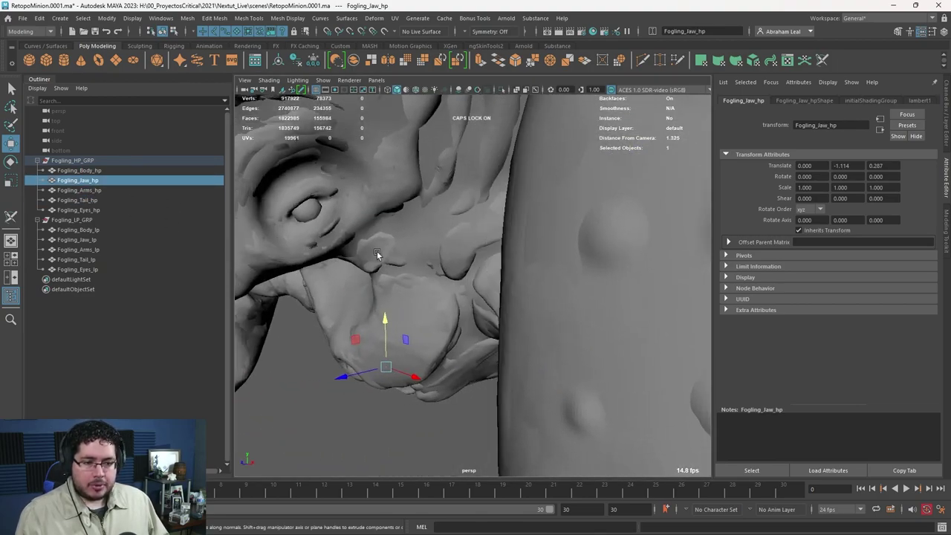
pyautogui.click(311, 213)
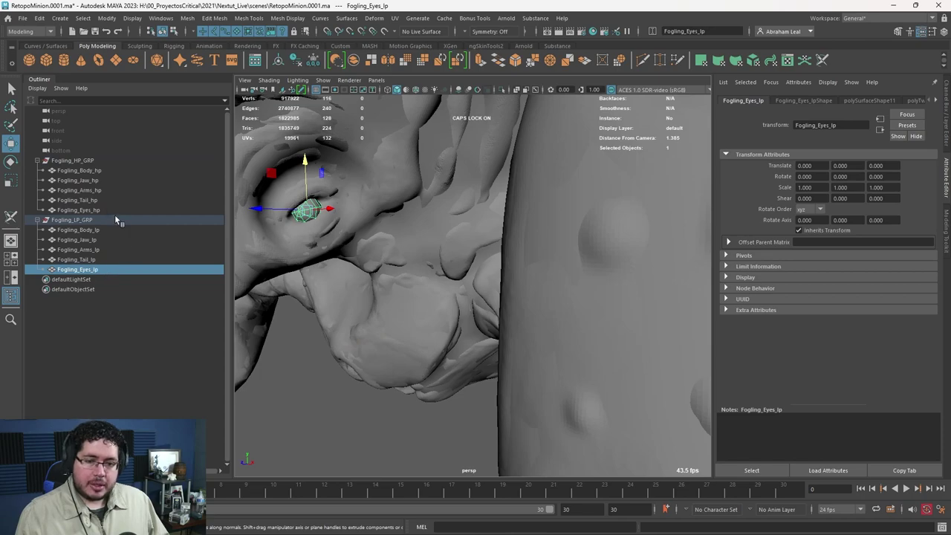
pyautogui.click(87, 211)
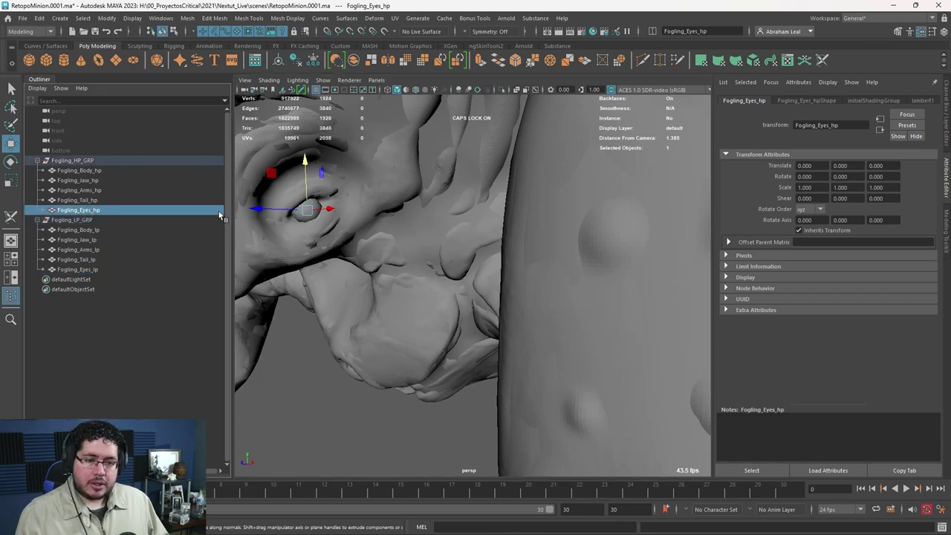
pyautogui.click(502, 89)
pyautogui.keyDown('alt'); pyautogui.moveTo(331, 258); pyautogui.dragTo(460, 284, button='middle'); pyautogui.keyUp('alt')
pyautogui.click(457, 282)
pyautogui.scroll(5, 457, 282)
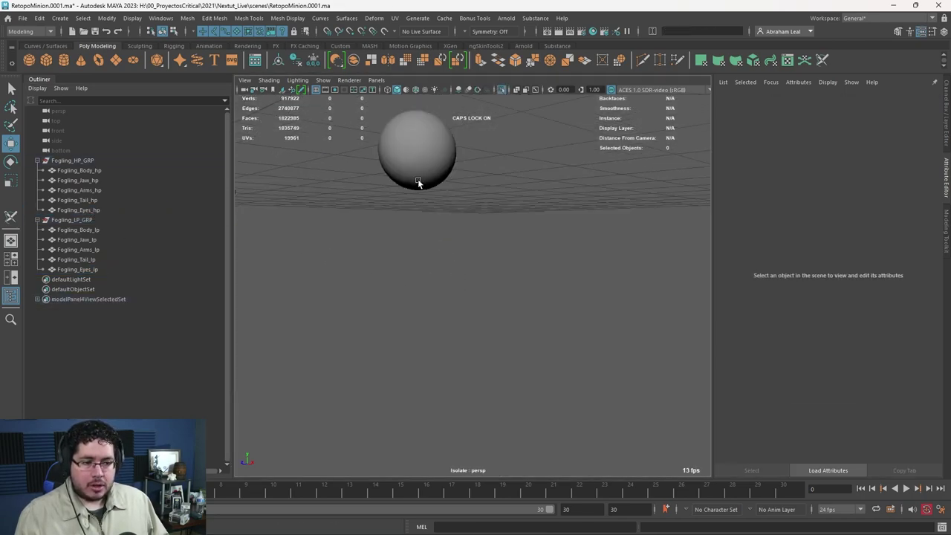
pyautogui.click(500, 91)
# Examine the overlapping tail strands and compare Fogling_Tail_hp with Fogling_Tail_lp.
pyautogui.scroll(-10, 512, 231)
pyautogui.keyDown('alt'); pyautogui.moveTo(503, 260); pyautogui.dragTo(421, 262); pyautogui.keyUp('alt')
pyautogui.moveTo(539, 275)
pyautogui.keyDown('alt'); pyautogui.mouseDown()
pyautogui.moveTo(512, 251)
pyautogui.moveTo(526, 283)
pyautogui.mouseUp(); pyautogui.keyUp('alt')
pyautogui.keyDown('alt'); pyautogui.moveTo(527, 283); pyautogui.dragTo(463, 319, button='middle'); pyautogui.keyUp('alt')
pyautogui.scroll(8, 463, 319)
pyautogui.keyDown('alt'); pyautogui.moveTo(437, 302); pyautogui.dragTo(434, 223, button='right'); pyautogui.keyUp('alt')
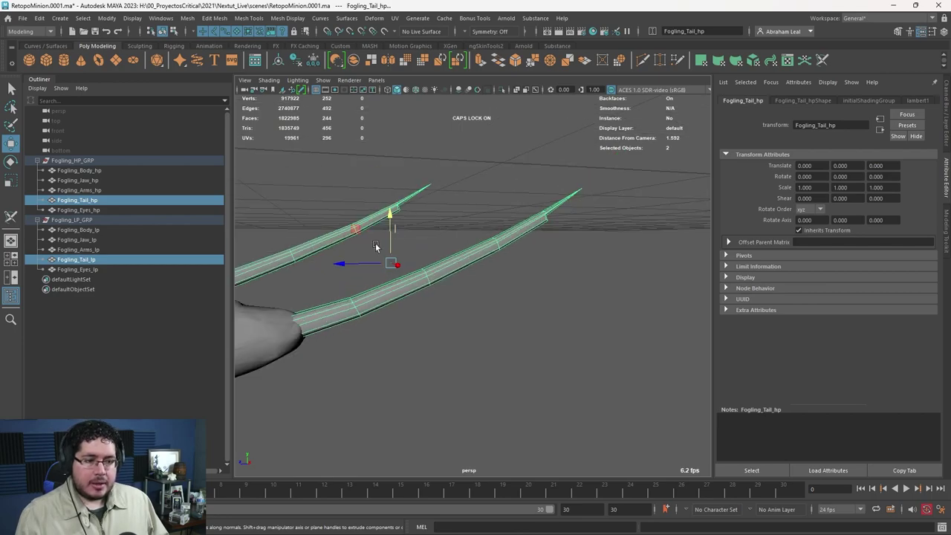
pyautogui.click(433, 259)
pyautogui.moveTo(432, 259); pyautogui.dragTo(423, 285)
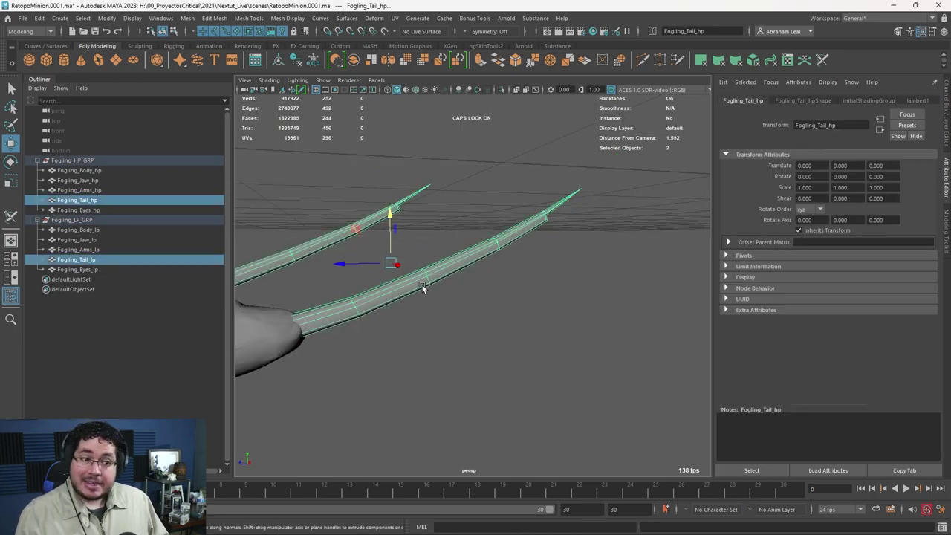
pyautogui.click(106, 202)
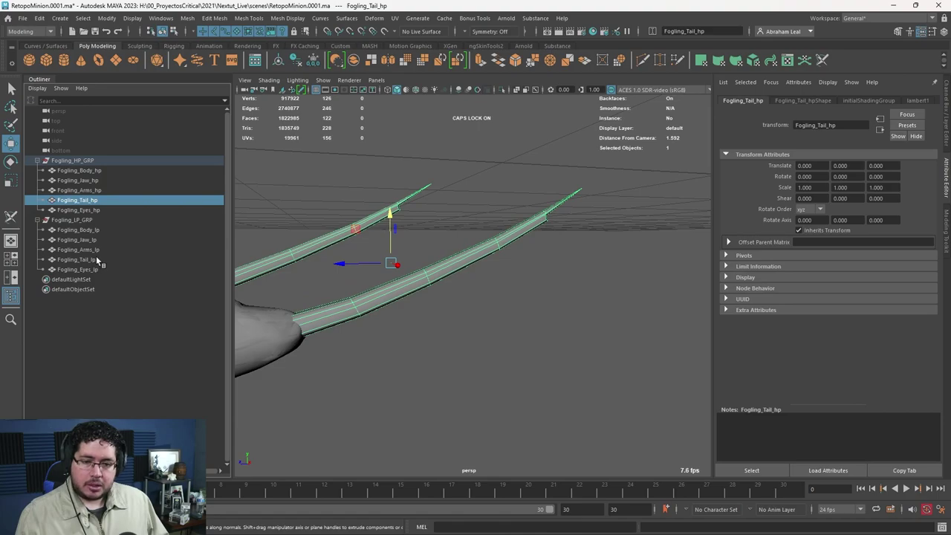
pyautogui.click(94, 260)
pyautogui.click(481, 345)
pyautogui.keyDown('alt'); pyautogui.moveTo(481, 345); pyautogui.dragTo(445, 309); pyautogui.keyUp('alt')
pyautogui.scroll(-5, 489, 312)
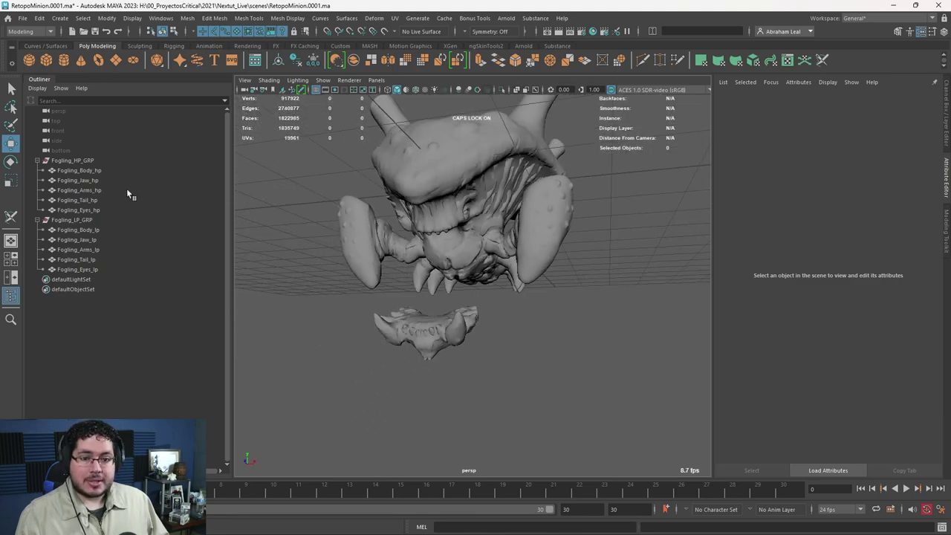
# Go through the five high-poly and five low-poly objects one by one to check that their names match.
pyautogui.click(82, 170)
pyautogui.click(83, 180)
pyautogui.click(84, 190)
pyautogui.click(87, 201)
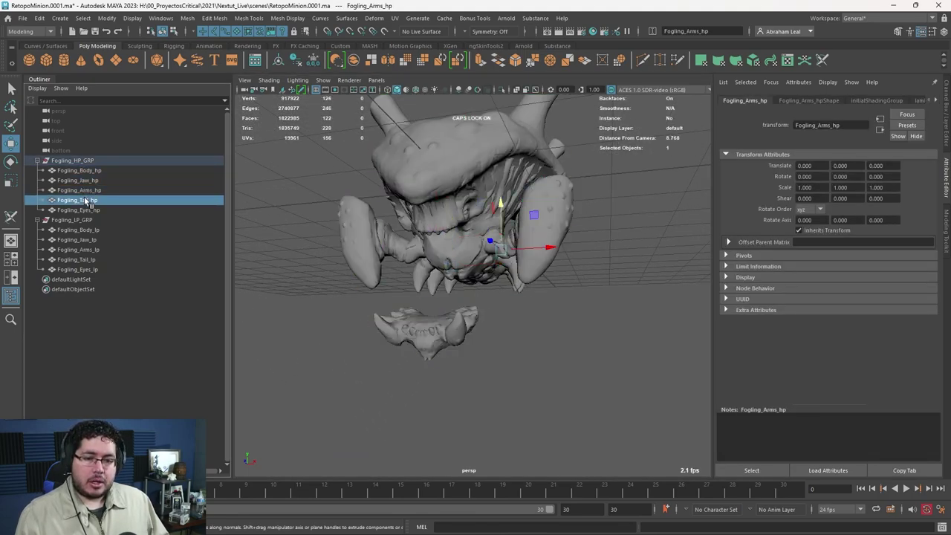
pyautogui.click(80, 210)
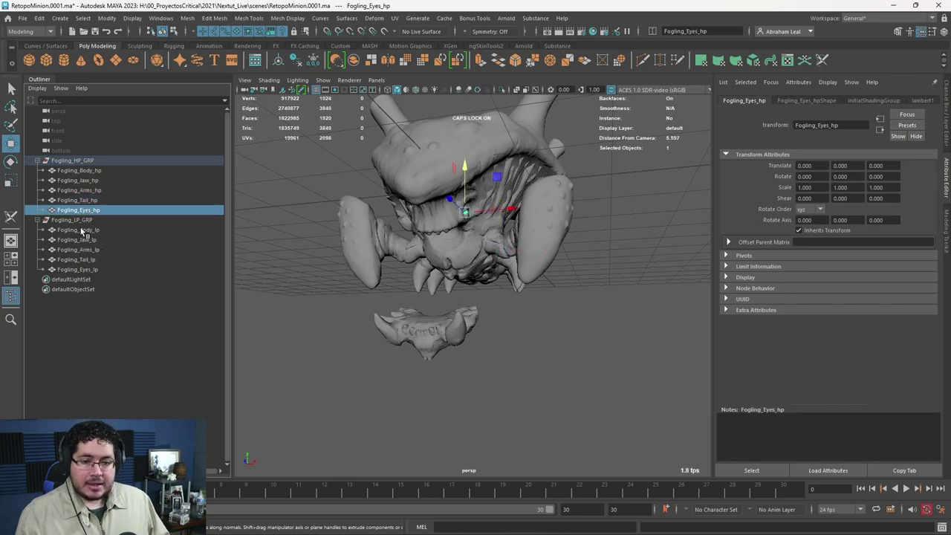
pyautogui.click(81, 231)
pyautogui.click(83, 240)
pyautogui.click(84, 250)
pyautogui.click(87, 260)
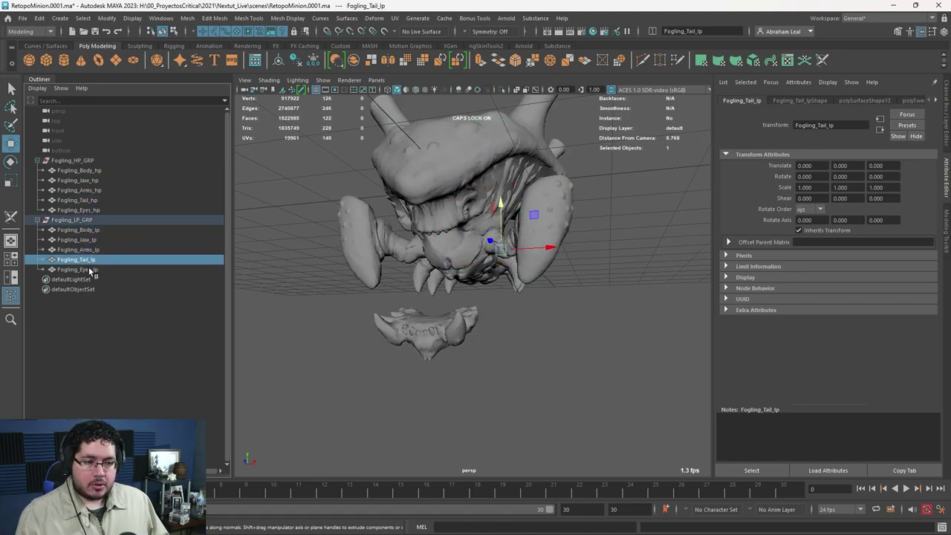
pyautogui.click(89, 271)
# Hide Fogling_HP_GRP and frame the low-poly group in the view.
pyautogui.click(74, 161)
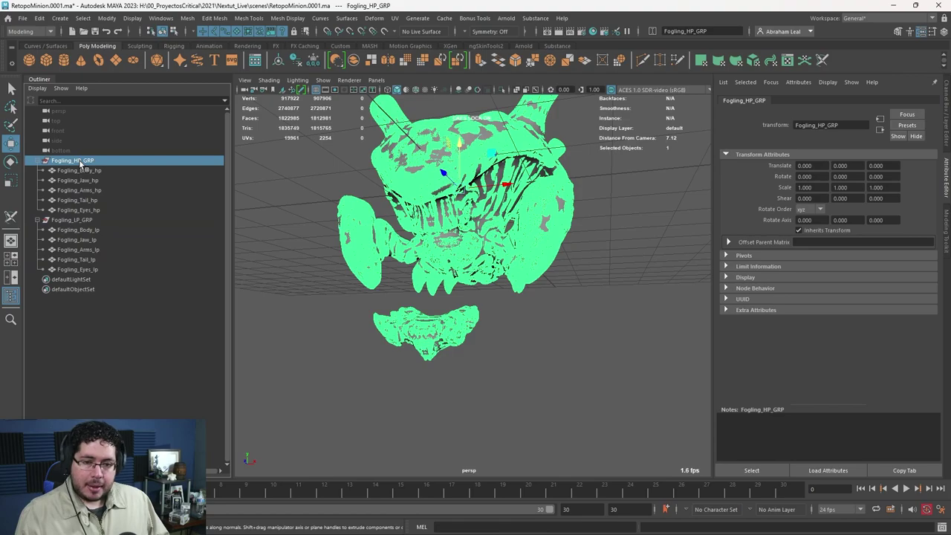
pyautogui.press('h')
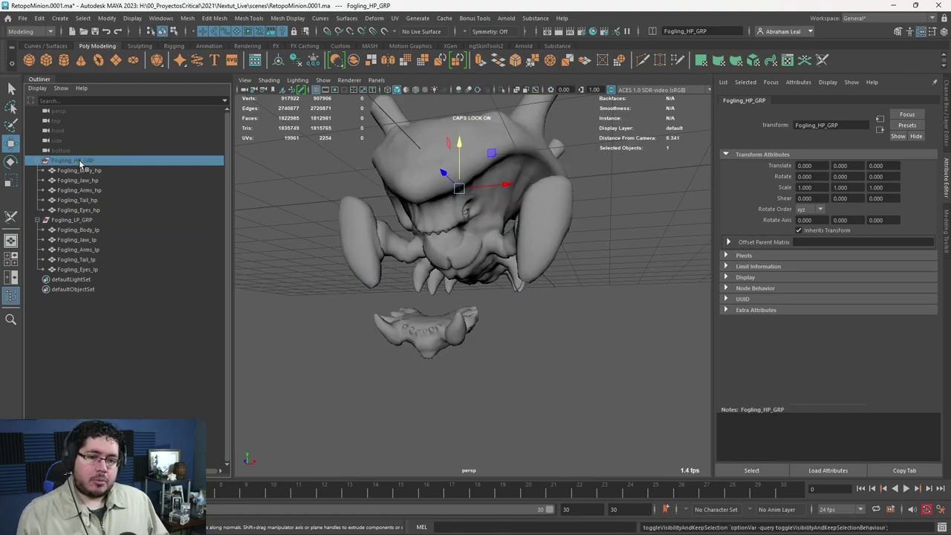
pyautogui.click(294, 260)
pyautogui.keyDown('alt'); pyautogui.moveTo(294, 259); pyautogui.dragTo(218, 269); pyautogui.keyUp('alt')
pyautogui.click(92, 221)
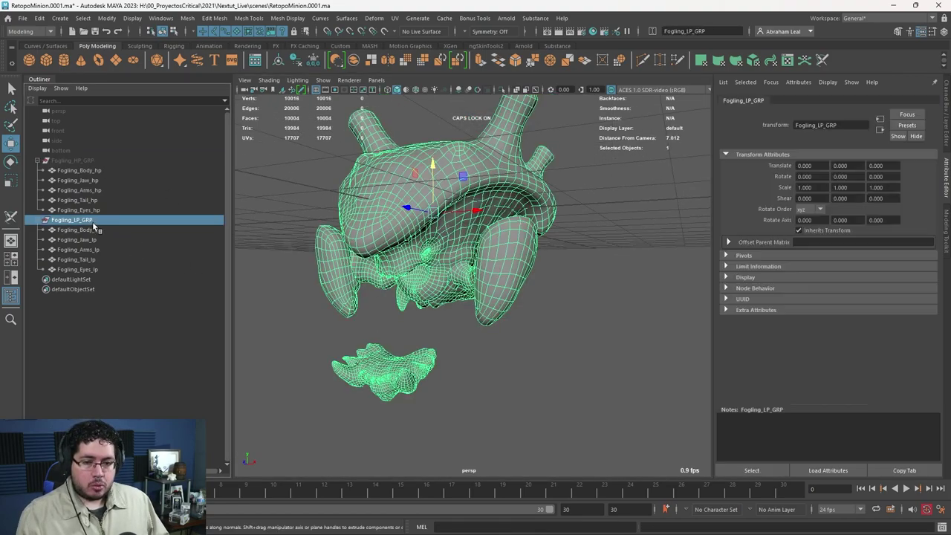
pyautogui.press('f')
pyautogui.click(571, 285)
# Inspect the existing UV shells of the low-poly arms in the UV Editor, then close it.
pyautogui.click(496, 223)
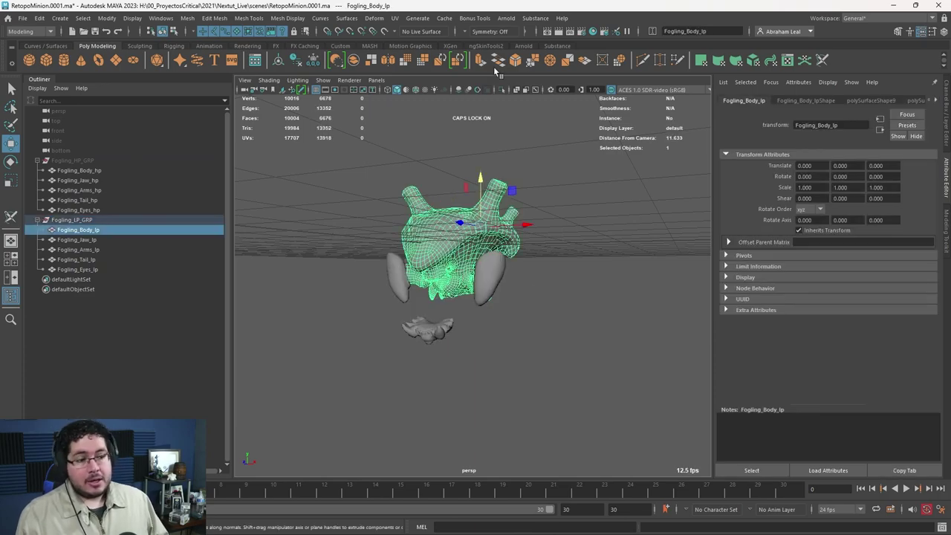
pyautogui.click(532, 282)
pyautogui.click(490, 275)
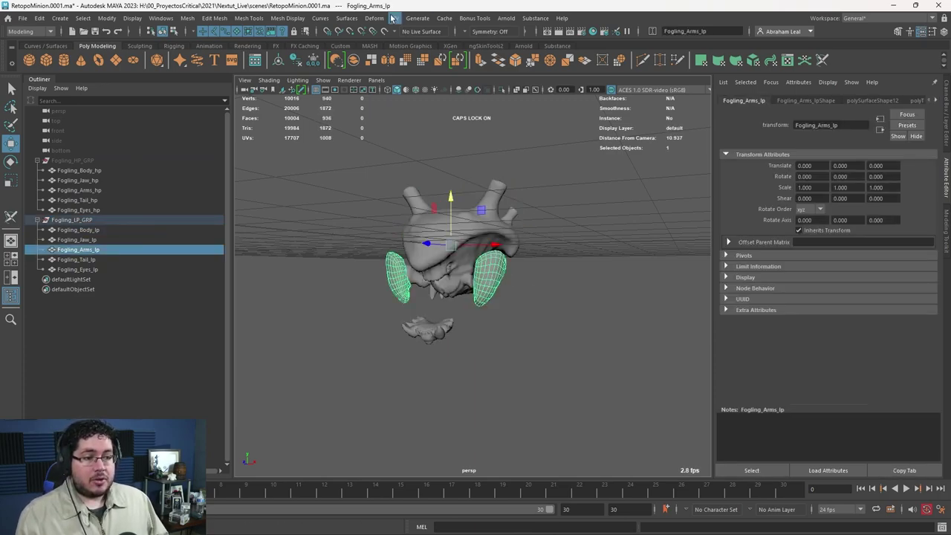
pyautogui.click(395, 18)
pyautogui.click(414, 35)
pyautogui.rightClick(470, 345)
pyautogui.moveTo(470, 345); pyautogui.dragTo(427, 329, button='right')
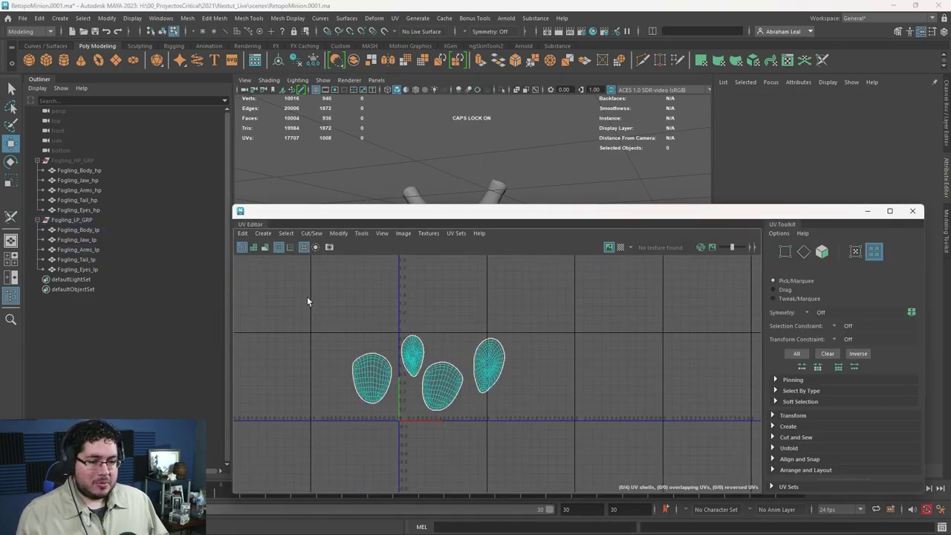
pyautogui.click(913, 210)
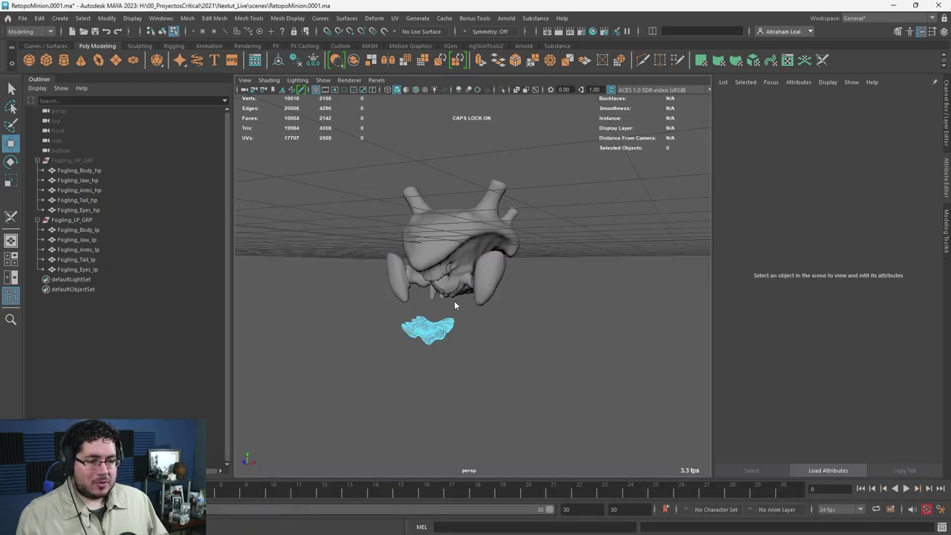
# Delete the UVs of all five low-poly meshes together.
pyautogui.click(439, 327)
pyautogui.click(508, 219)
pyautogui.click(594, 158)
pyautogui.moveTo(598, 159); pyautogui.dragTo(288, 438)
pyautogui.keyDown('alt'); pyautogui.moveTo(496, 304); pyautogui.dragTo(506, 328); pyautogui.keyUp('alt')
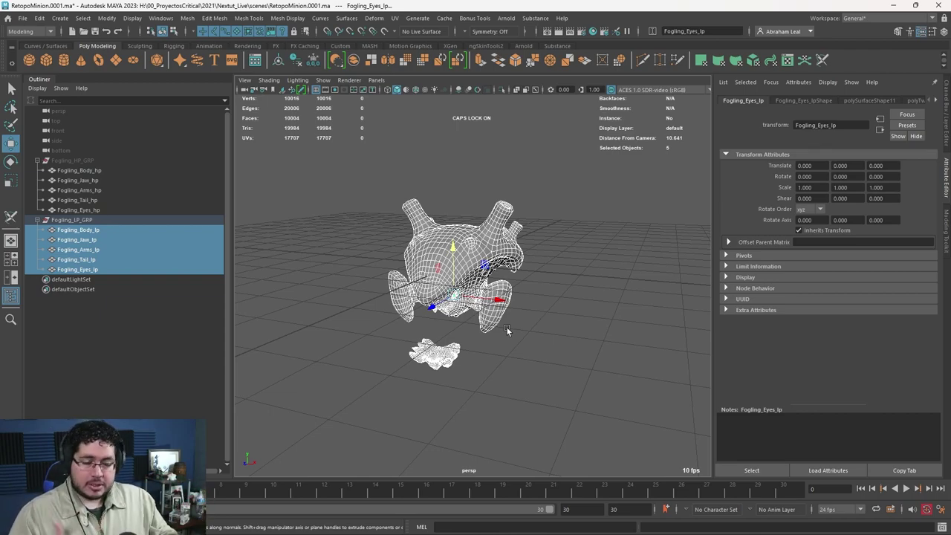
pyautogui.click(573, 176)
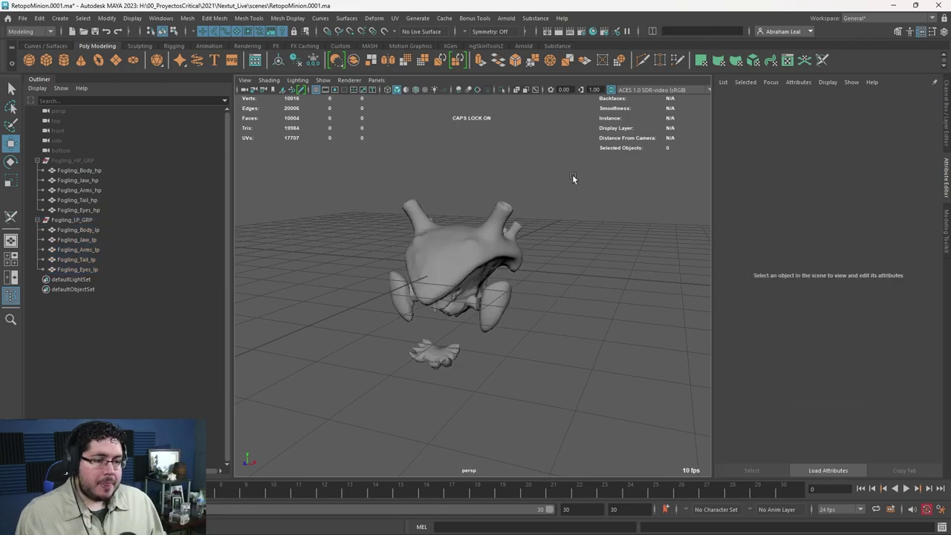
pyautogui.moveTo(573, 176); pyautogui.dragTo(333, 418)
pyautogui.click(395, 19)
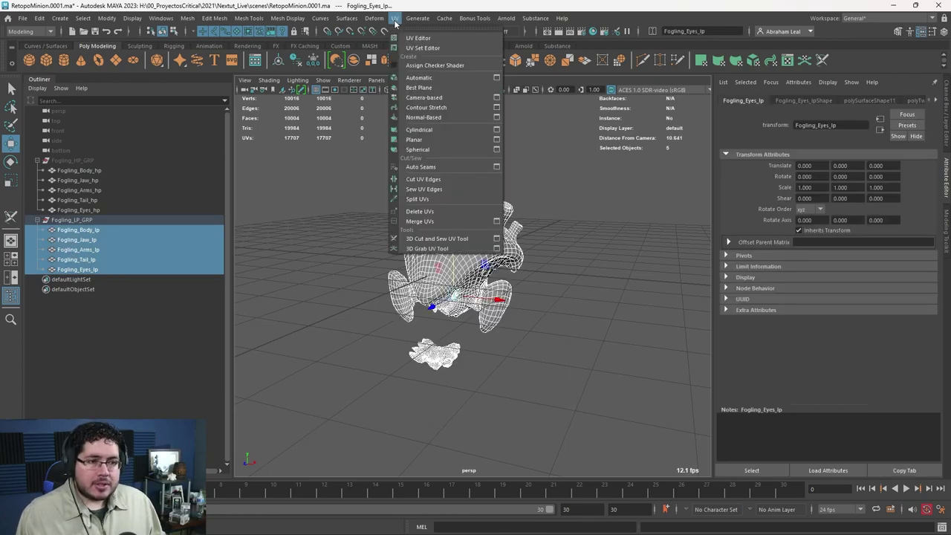
pyautogui.click(425, 212)
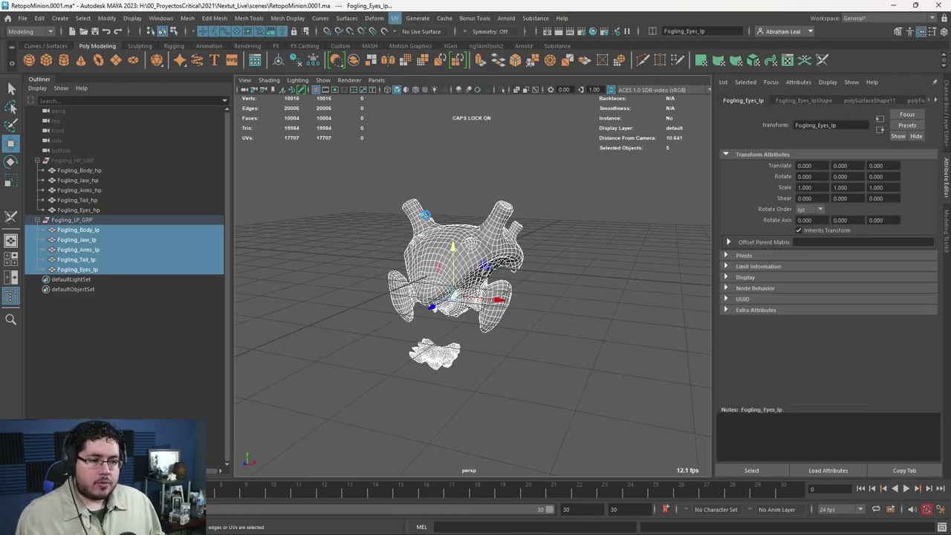
pyautogui.click(550, 229)
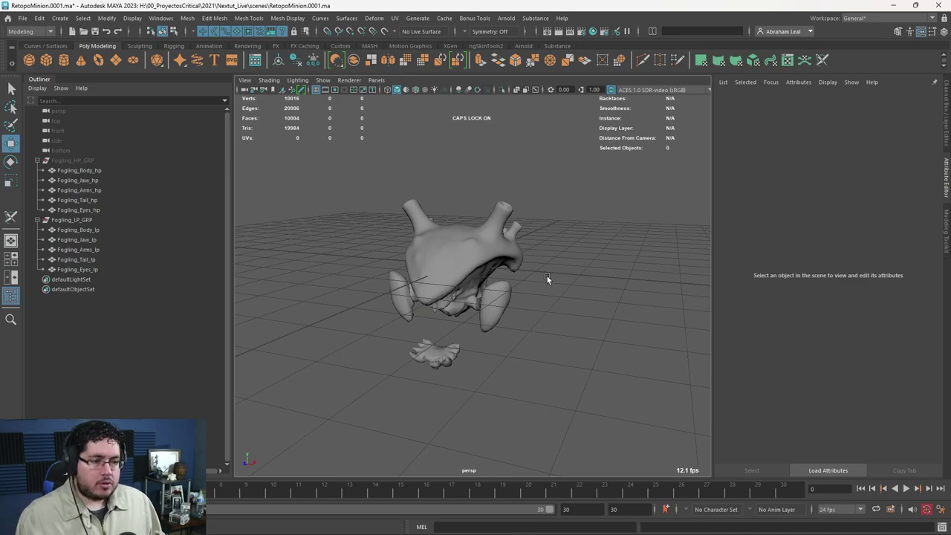
# Apply a planar UV projection from the camera, fitted to the bounding box, to all five low-poly meshes.
pyautogui.scroll(5, 554, 281)
pyautogui.keyDown('alt'); pyautogui.moveTo(561, 286); pyautogui.dragTo(578, 200, button='middle'); pyautogui.keyUp('alt')
pyautogui.scroll(-5, 578, 200)
pyautogui.moveTo(570, 134); pyautogui.dragTo(328, 369)
pyautogui.click(395, 18)
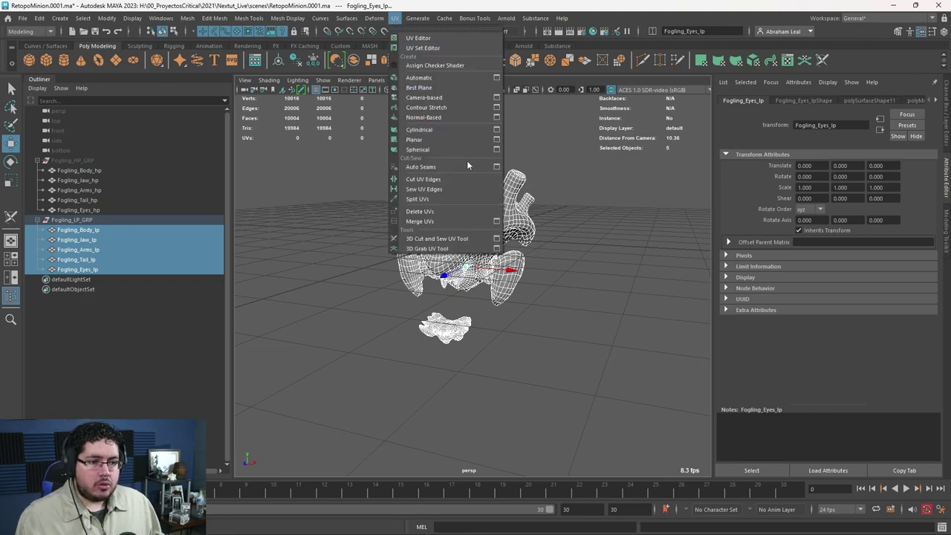
pyautogui.click(498, 141)
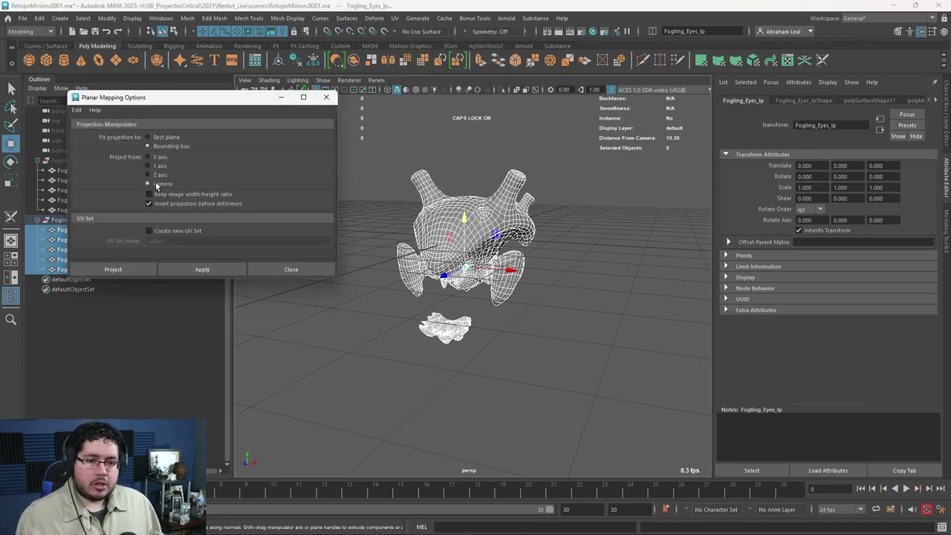
pyautogui.click(203, 269)
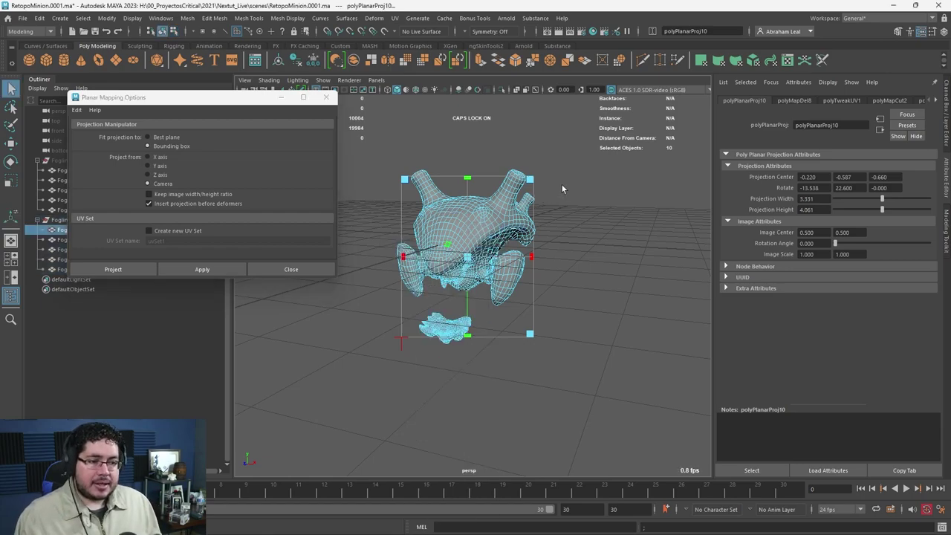
# Examine the projected UVs of all five low-poly meshes together in the UV Editor, then close it.
pyautogui.press('q')
pyautogui.click(526, 208)
pyautogui.click(499, 294)
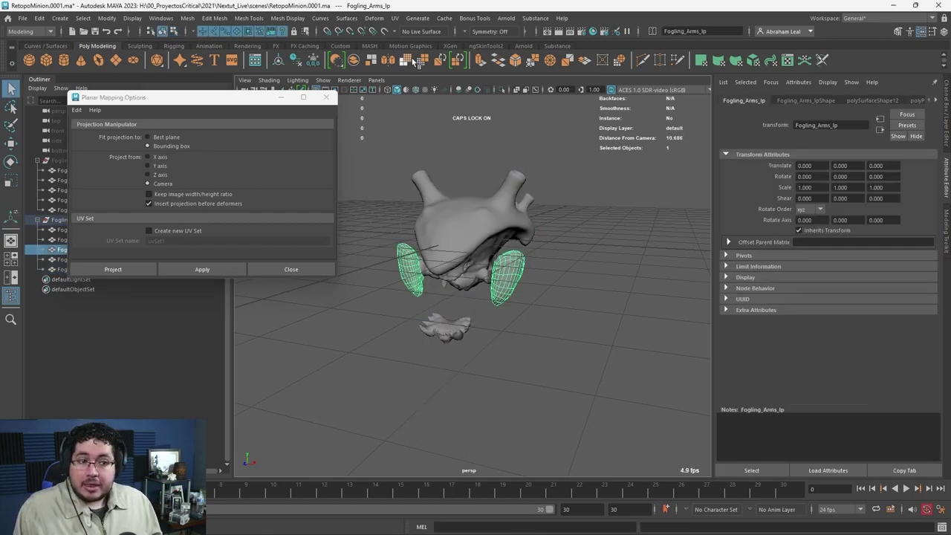
pyautogui.moveTo(577, 136); pyautogui.dragTo(334, 382)
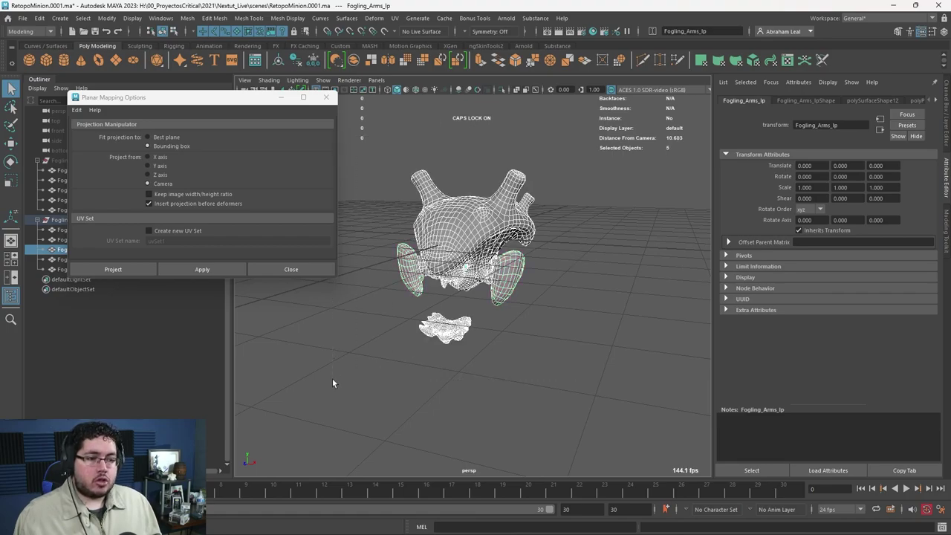
pyautogui.click(394, 18)
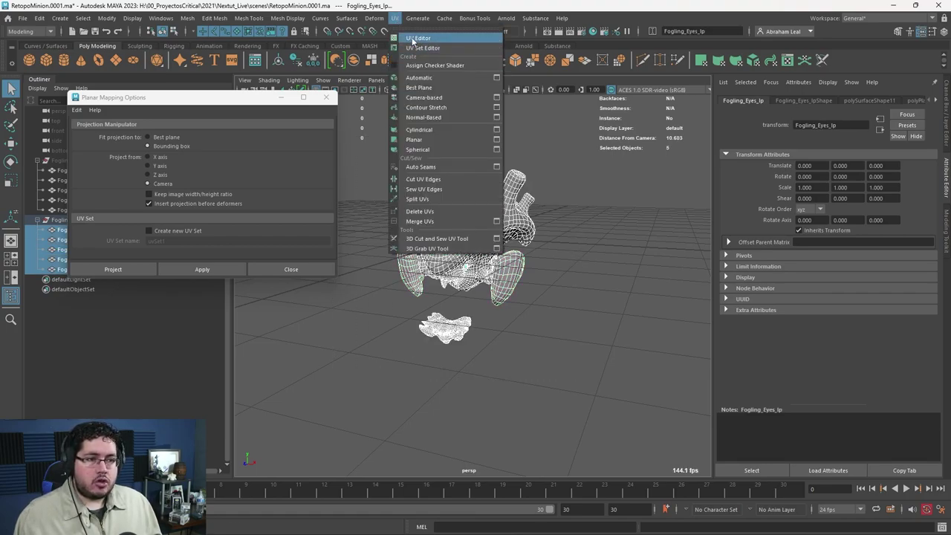
pyautogui.click(417, 37)
pyautogui.scroll(3, 435, 377)
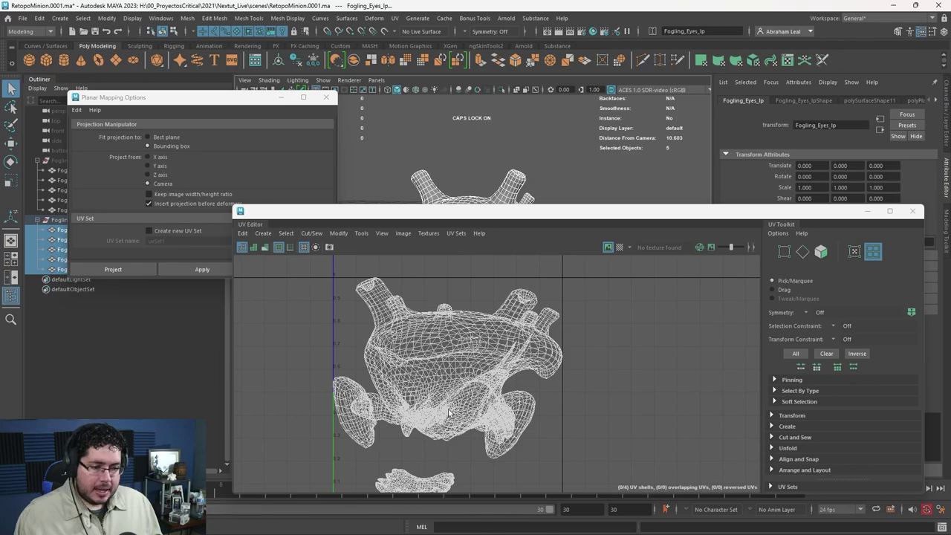
pyautogui.keyDown('alt'); pyautogui.moveTo(449, 413); pyautogui.dragTo(460, 361, button='middle'); pyautogui.keyUp('alt')
pyautogui.scroll(3, 461, 351)
pyautogui.scroll(-5, 462, 349)
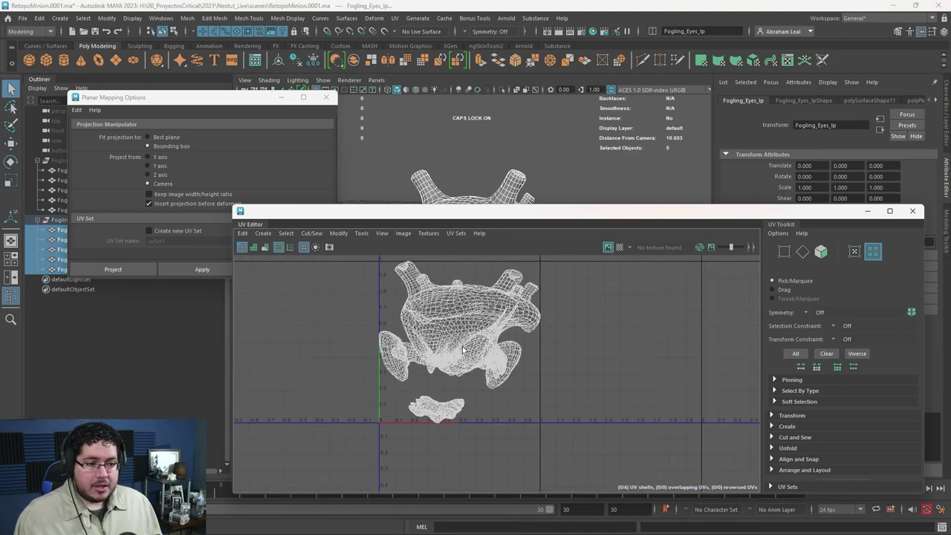
pyautogui.scroll(2, 463, 349)
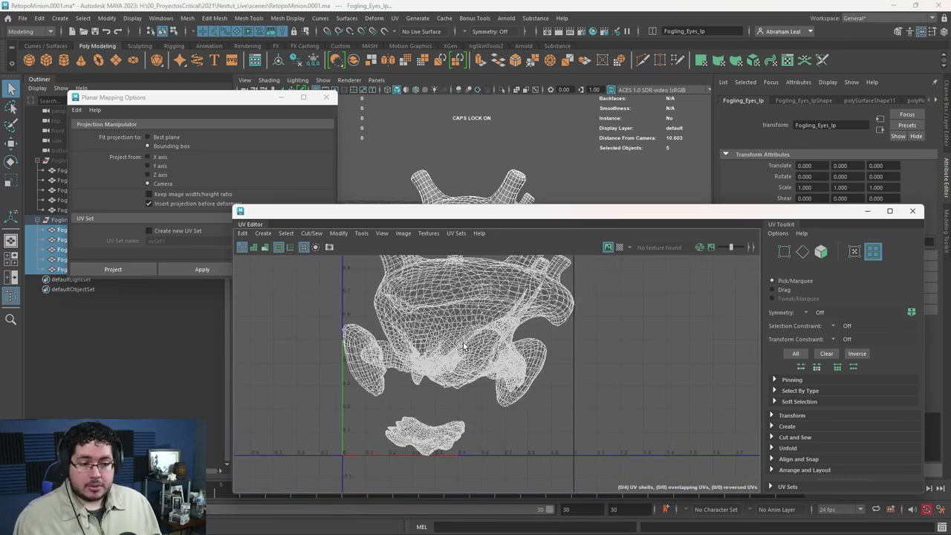
pyautogui.scroll(-1, 512, 359)
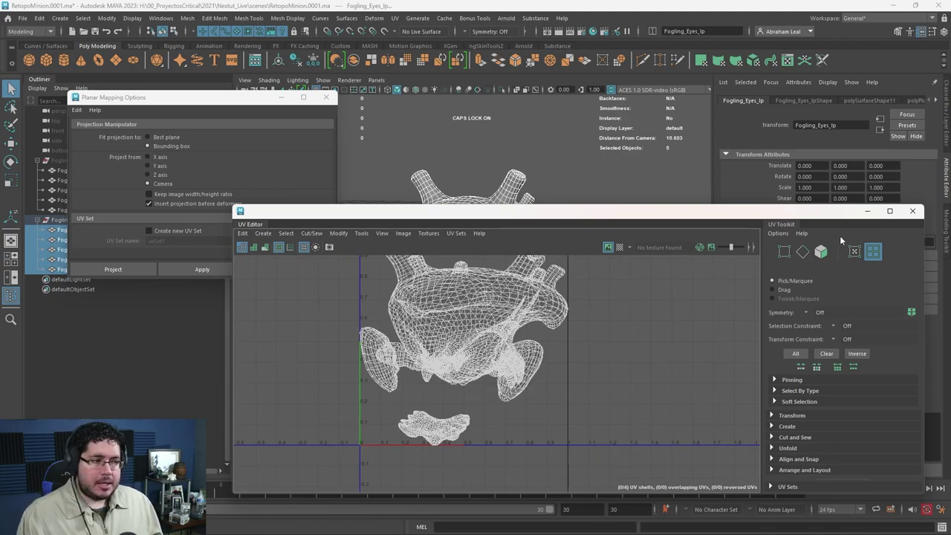
pyautogui.click(913, 211)
# Close the planar mapping options and isolate Fogling_Eyes_lp, framed in the view.
pyautogui.scroll(4, 527, 308)
pyautogui.click(505, 324)
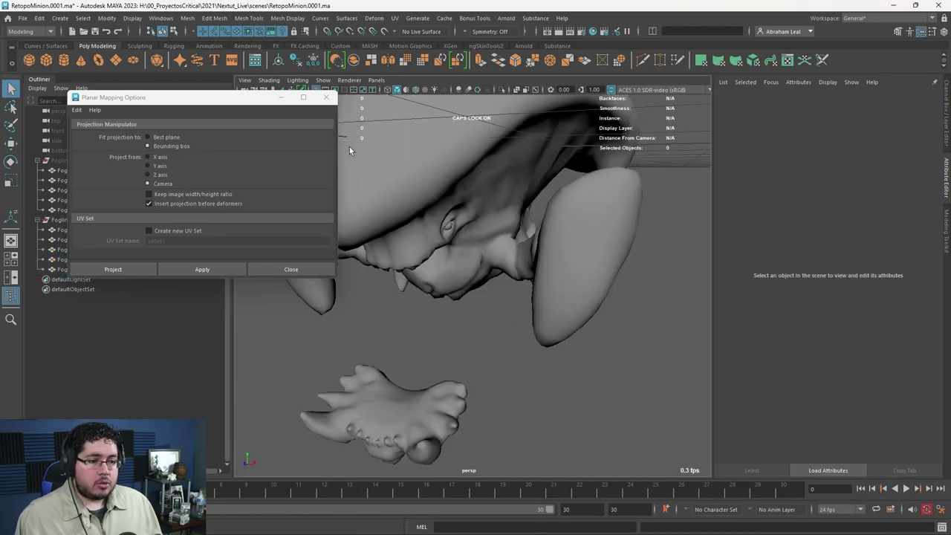
pyautogui.click(452, 228)
pyautogui.click(326, 97)
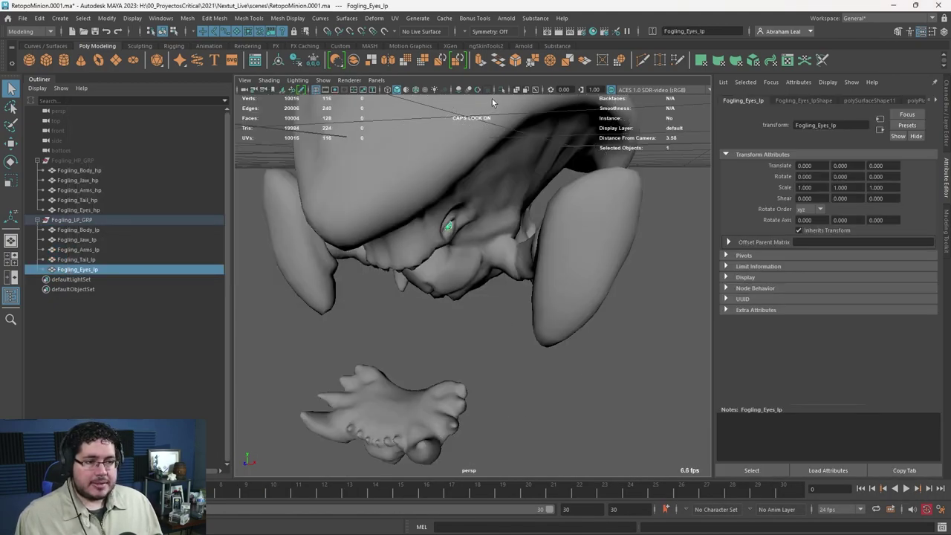
pyautogui.click(500, 90)
pyautogui.scroll(5, 450, 285)
pyautogui.keyDown('alt'); pyautogui.moveTo(451, 285); pyautogui.dragTo(484, 278); pyautogui.keyUp('alt')
pyautogui.press('f')
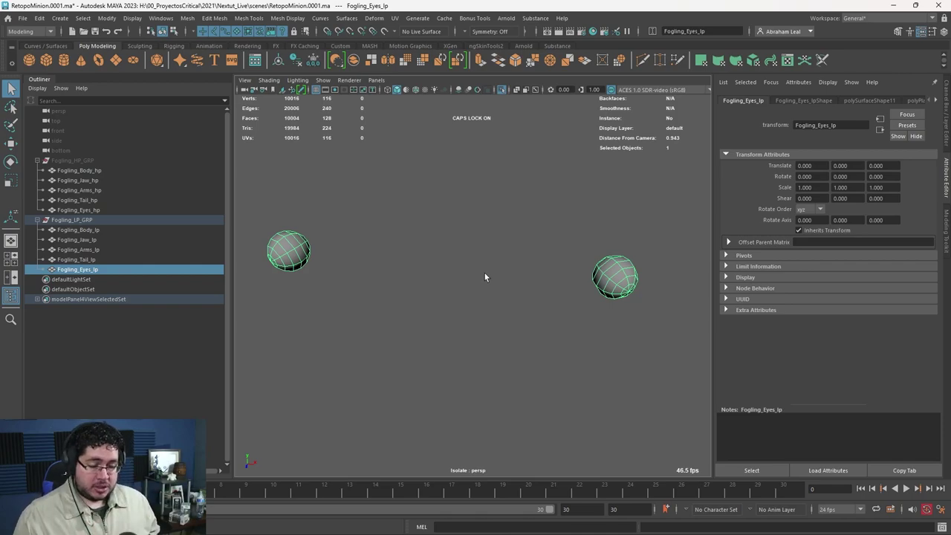
pyautogui.keyDown('alt'); pyautogui.moveTo(505, 260); pyautogui.dragTo(571, 274); pyautogui.keyUp('alt')
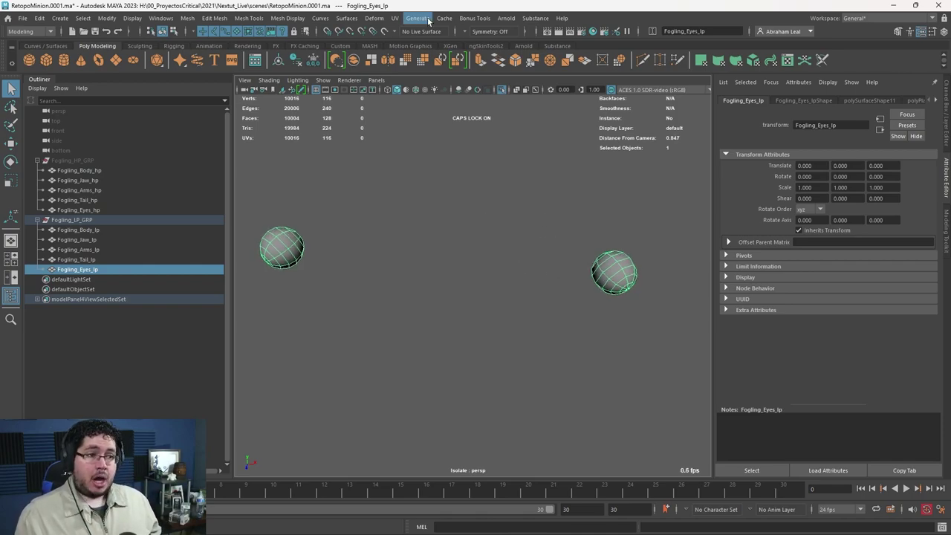
# Cut a UV seam loop around the middle of each low-poly eye with the 3D Cut and Sew UV Tool.
pyautogui.click(395, 17)
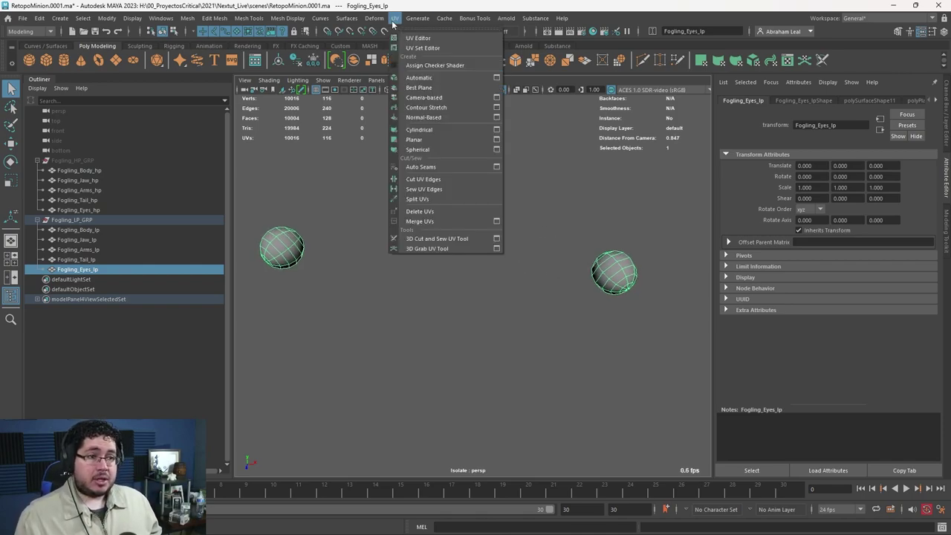
pyautogui.click(432, 238)
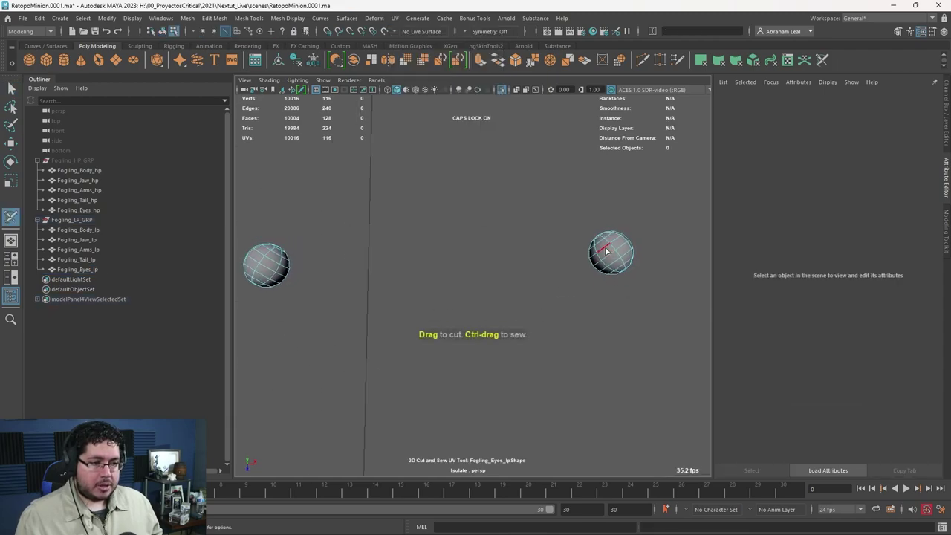
pyautogui.click(606, 252)
pyautogui.click(269, 257)
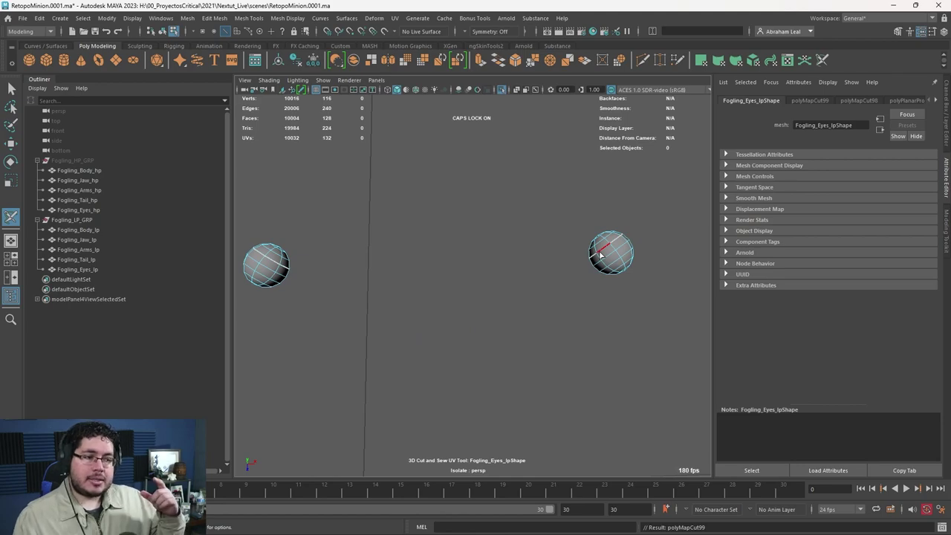
pyautogui.press('q')
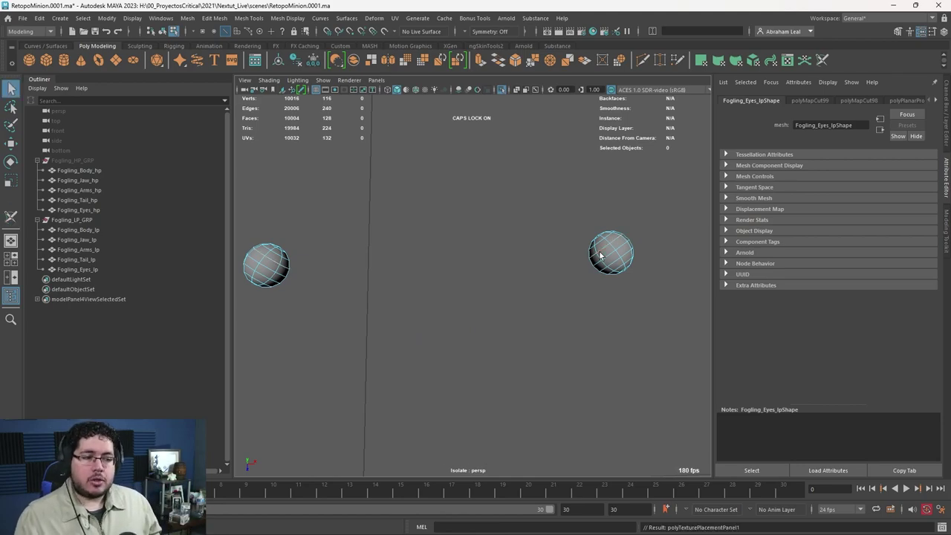
# Select all UV shells of Fogling_Eyes_lp in the UV Editor and unfold them.
pyautogui.click(600, 253)
pyautogui.click(395, 17)
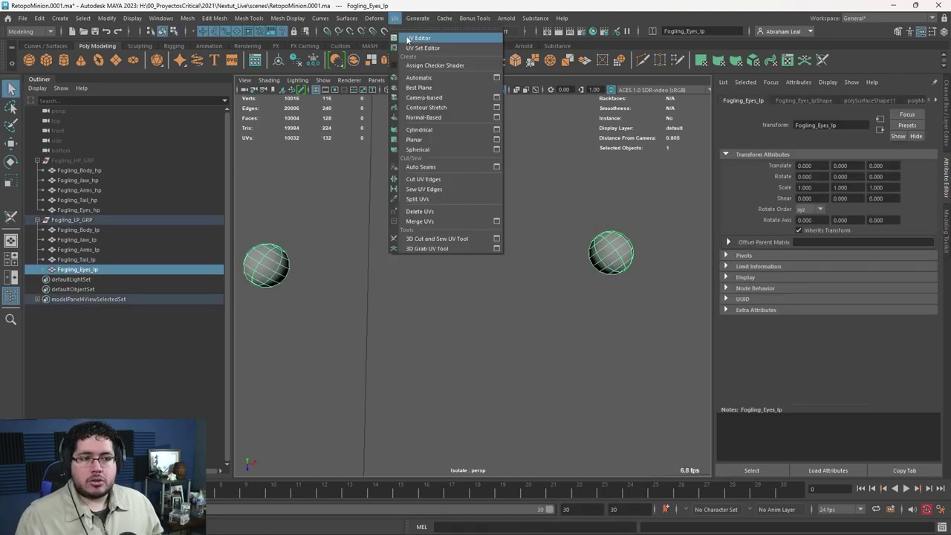
pyautogui.click(416, 37)
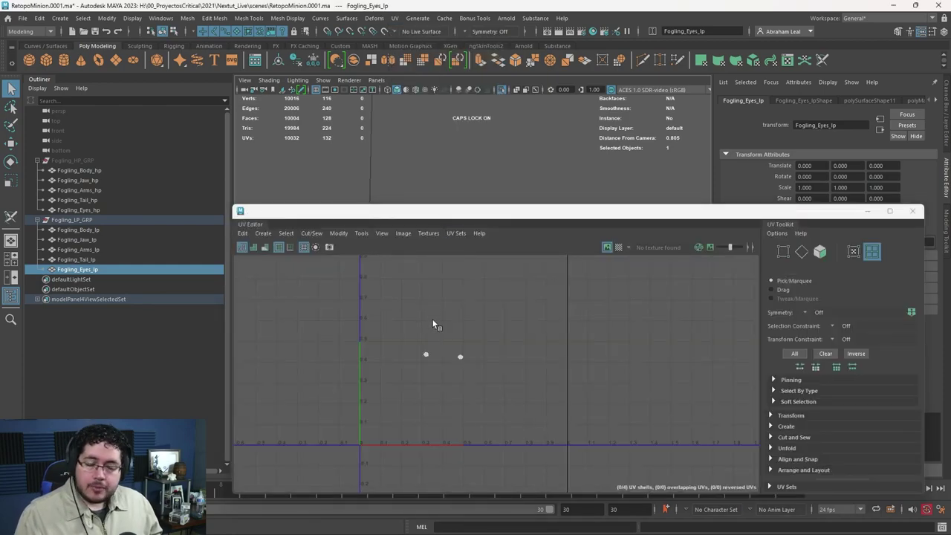
pyautogui.scroll(2, 445, 327)
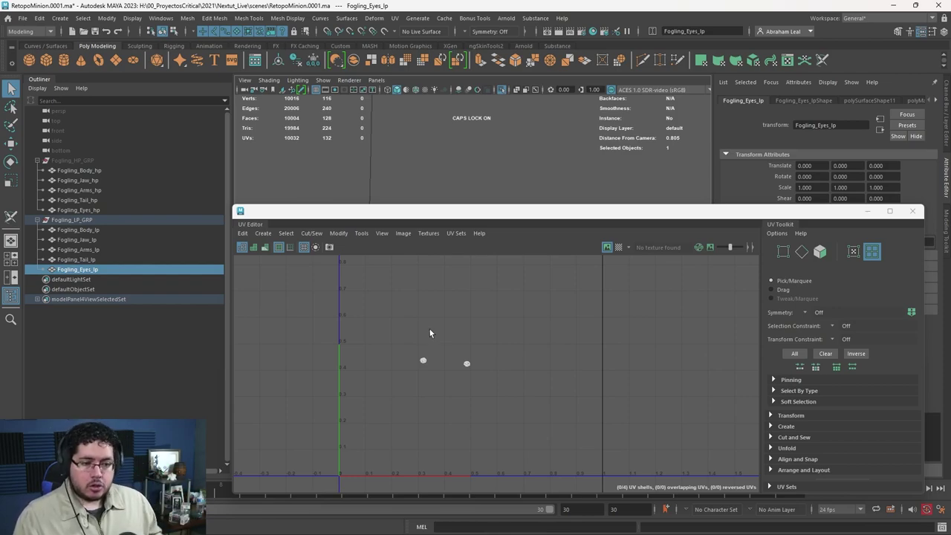
pyautogui.scroll(2, 429, 329)
pyautogui.rightClick(418, 356)
pyautogui.click(381, 341)
pyautogui.moveTo(357, 304); pyautogui.dragTo(576, 418)
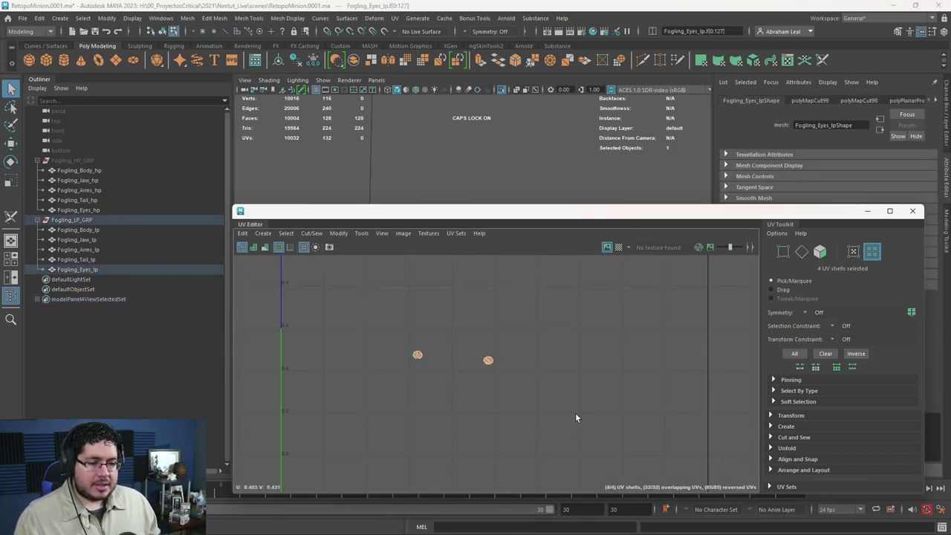
pyautogui.hotkey('ctrl', 'u')
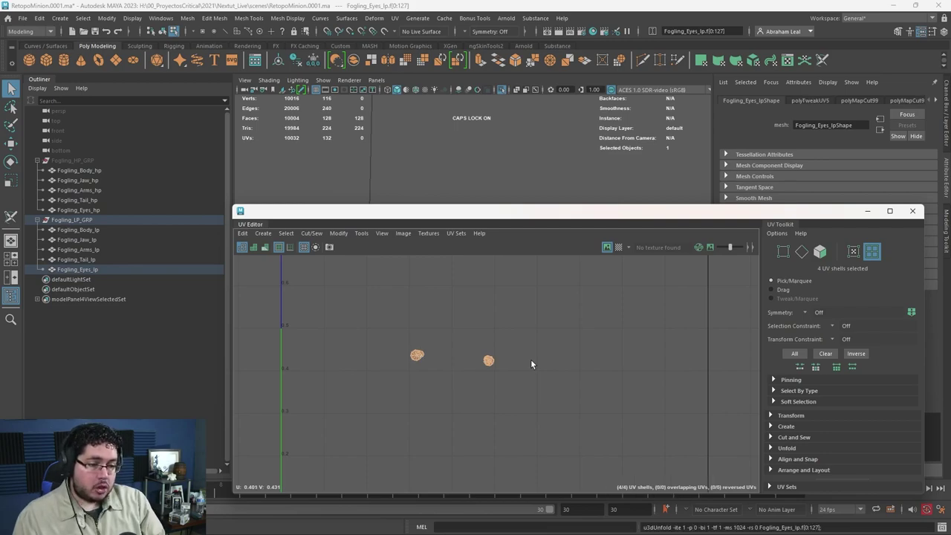
# Move one shell of each eye sideways so its two halves no longer overlap, then close the UV Editor.
pyautogui.scroll(5, 495, 355)
pyautogui.click(486, 383)
pyautogui.press('w')
pyautogui.moveTo(517, 376); pyautogui.dragTo(560, 376)
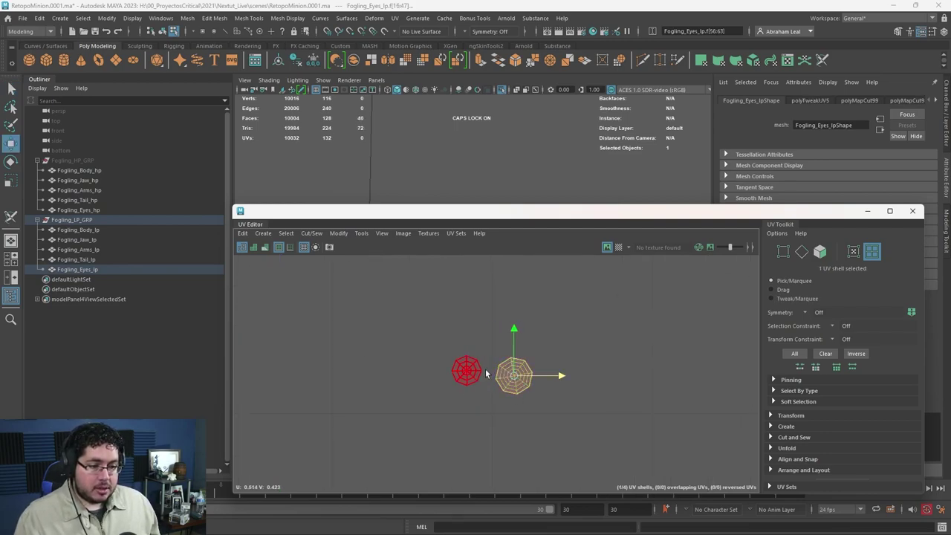
pyautogui.click(409, 392)
pyautogui.keyDown('alt'); pyautogui.moveTo(408, 392); pyautogui.dragTo(539, 361, button='middle'); pyautogui.keyUp('alt')
pyautogui.moveTo(328, 329); pyautogui.dragTo(304, 327)
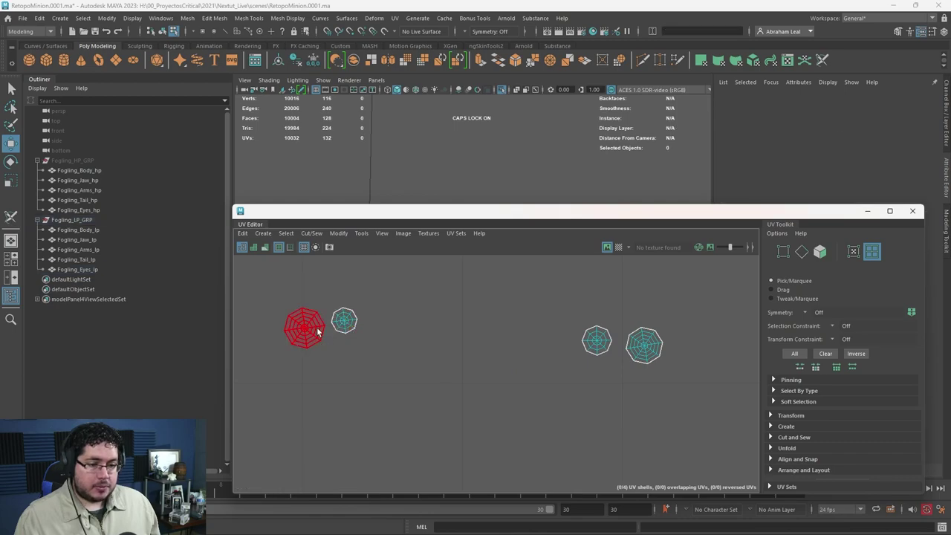
pyautogui.scroll(-8, 477, 354)
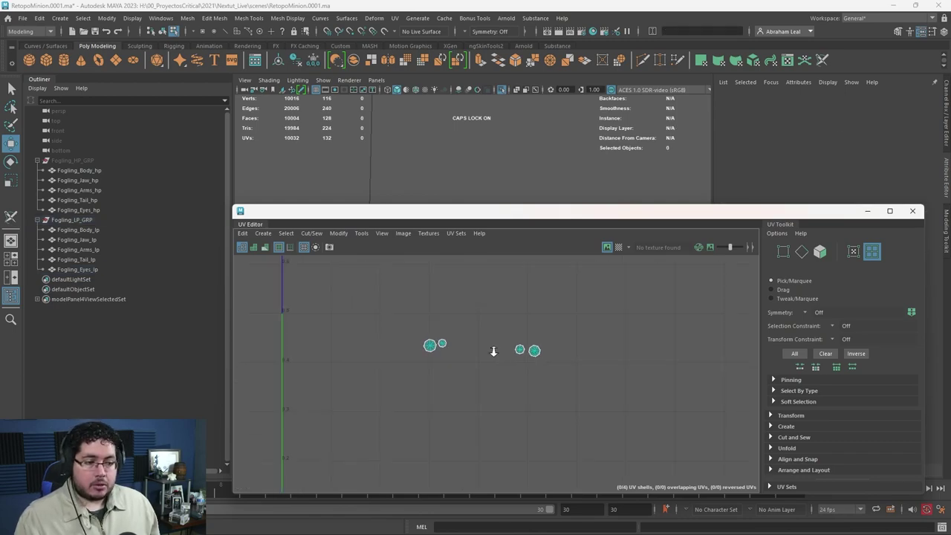
pyautogui.click(912, 210)
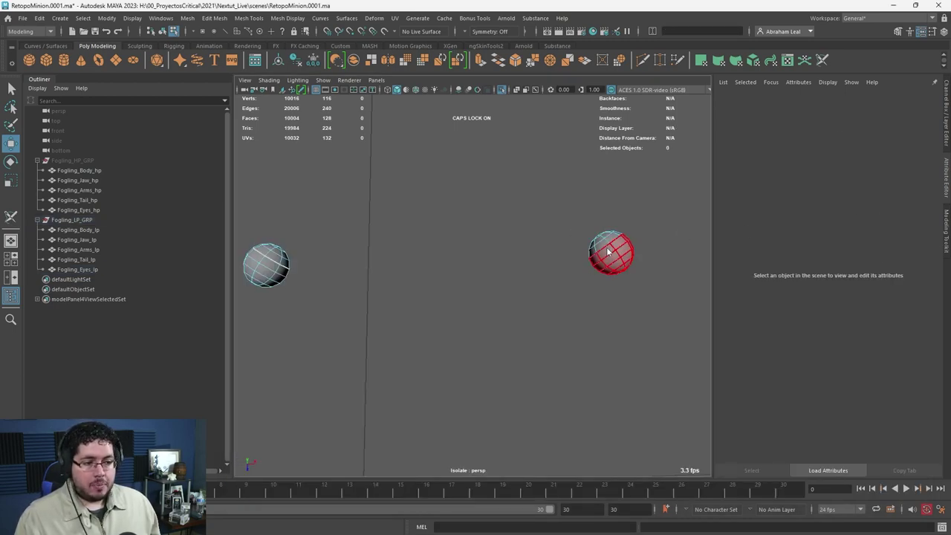
# Return to object selection and turn off isolation to show the whole low-poly creature.
pyautogui.click(611, 247)
pyautogui.moveTo(611, 241); pyautogui.dragTo(682, 201, button='right')
pyautogui.click(562, 151)
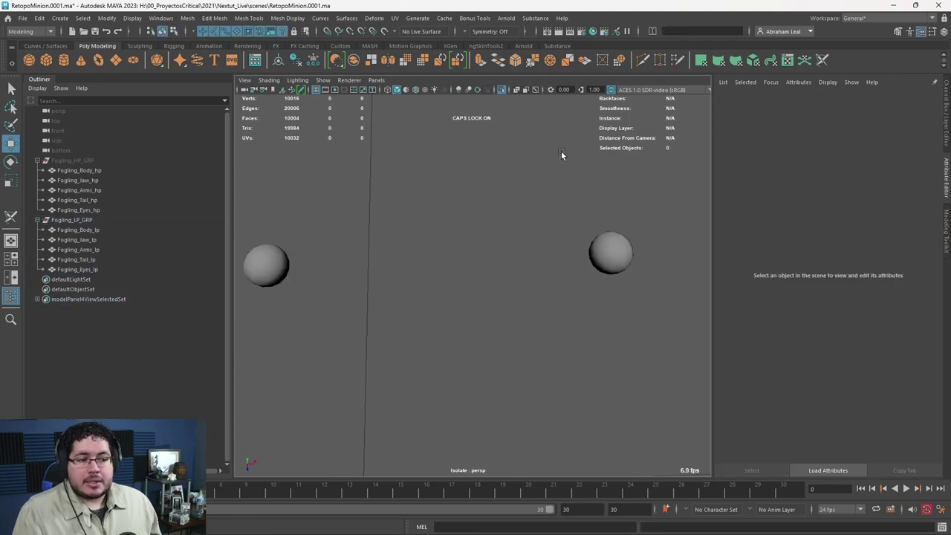
pyautogui.click(502, 89)
pyautogui.keyDown('alt'); pyautogui.moveTo(571, 221); pyautogui.dragTo(323, 193, button='right'); pyautogui.keyUp('alt')
pyautogui.keyDown('alt'); pyautogui.moveTo(609, 387); pyautogui.dragTo(584, 343); pyautogui.keyUp('alt')
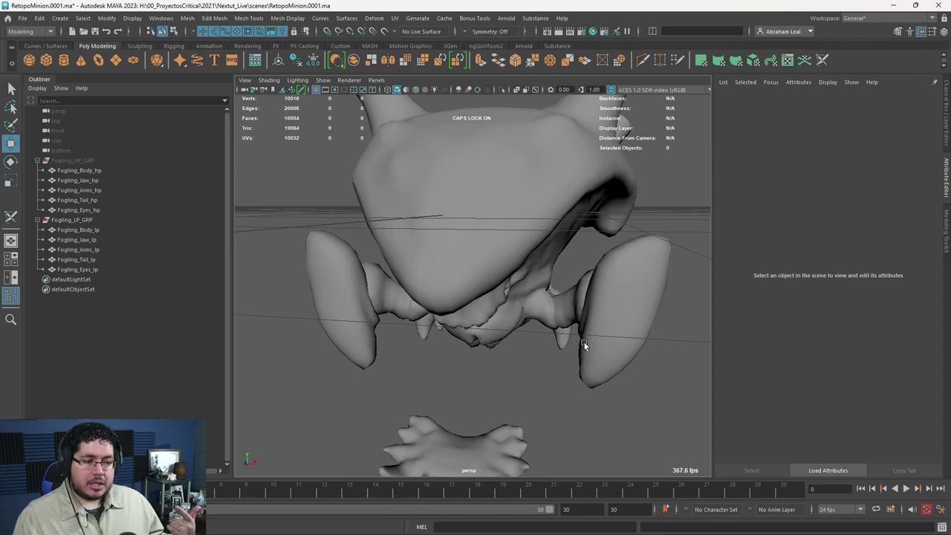
# Isolate Fogling_Arms_lp in the view.
pyautogui.click(608, 308)
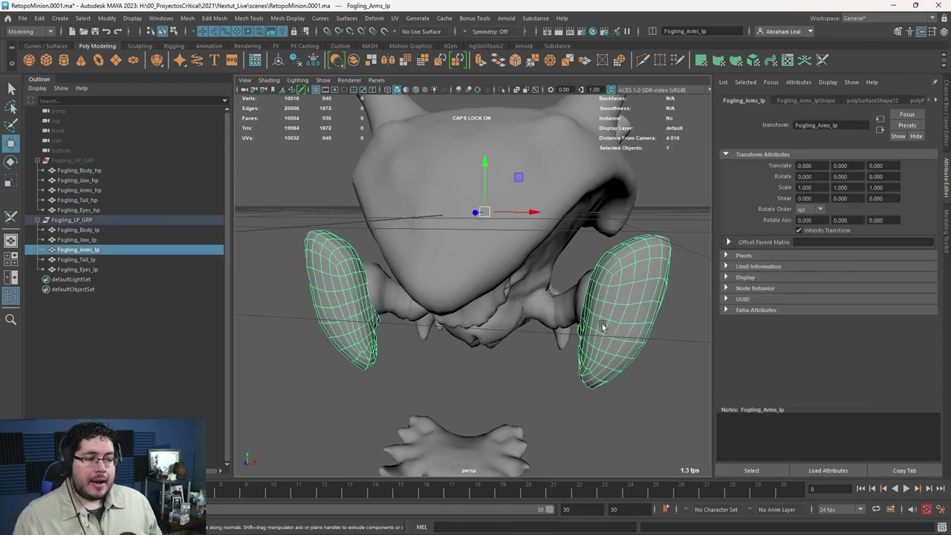
pyautogui.click(502, 90)
pyautogui.keyDown('alt'); pyautogui.moveTo(491, 148); pyautogui.dragTo(558, 206); pyautogui.keyUp('alt')
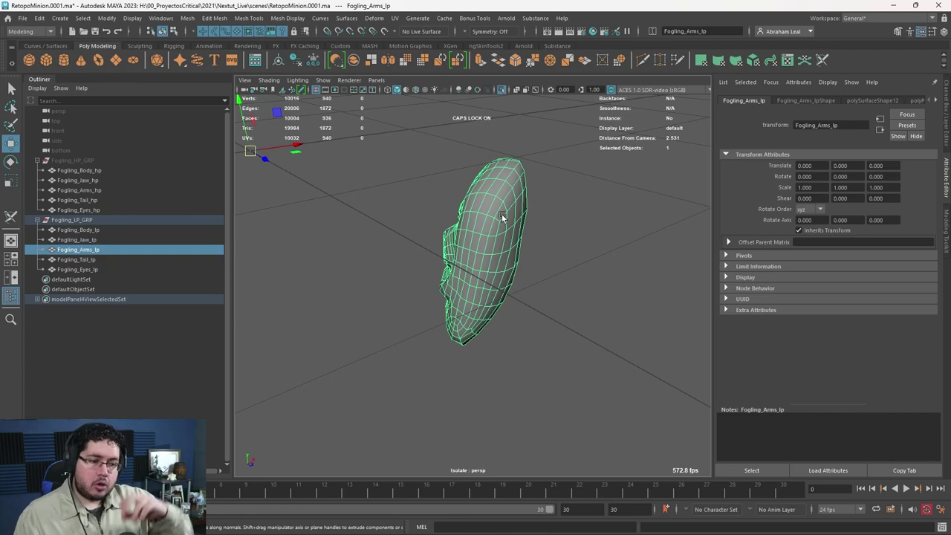
# Cut a UV seam loop around each low-poly arm, separating its outer side from its inner side, and return to object selection.
pyautogui.keyDown('alt'); pyautogui.moveTo(502, 217); pyautogui.dragTo(407, 160); pyautogui.keyUp('alt')
pyautogui.click(395, 18)
pyautogui.click(437, 238)
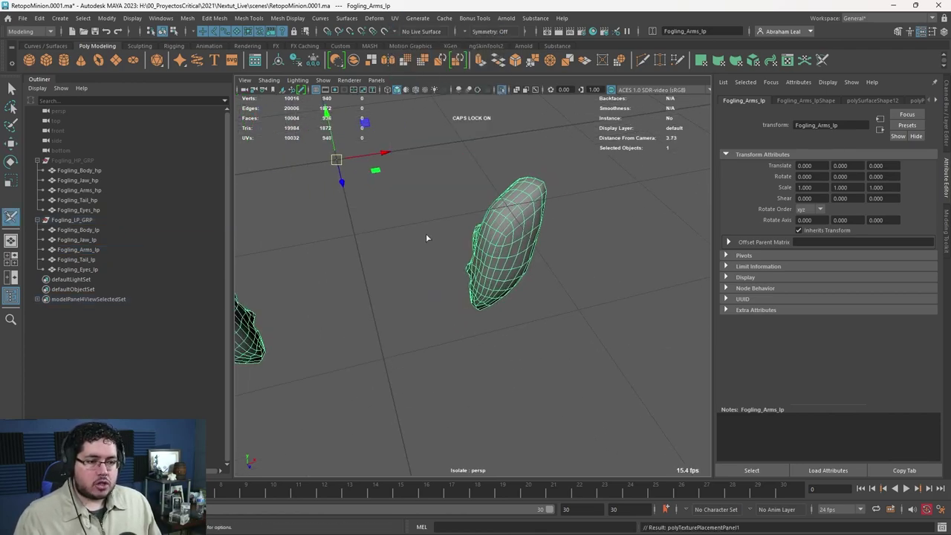
pyautogui.keyDown('alt'); pyautogui.moveTo(493, 212); pyautogui.dragTo(437, 308); pyautogui.keyUp('alt')
pyautogui.doubleClick(353, 286)
pyautogui.moveTo(658, 305); pyautogui.dragTo(703, 239, button='right')
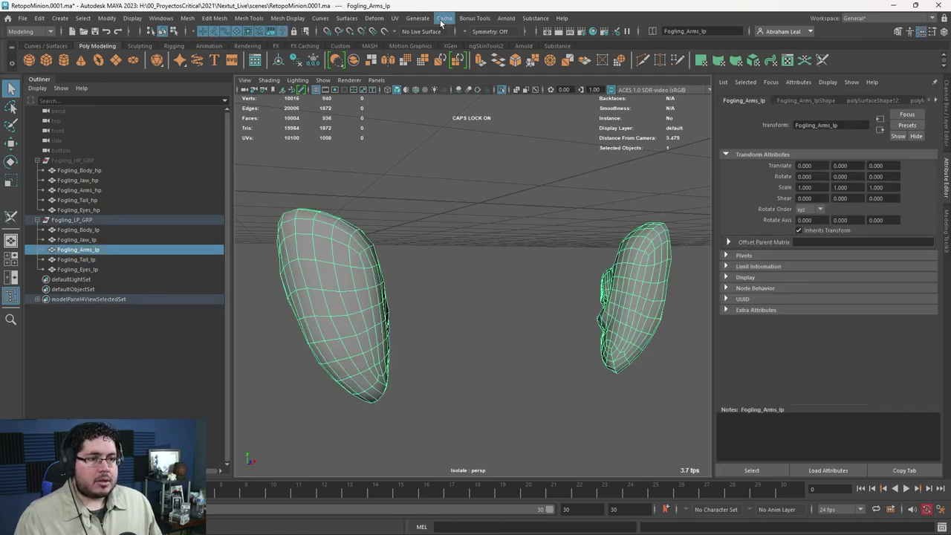
# Select all UV shells of Fogling_Arms_lp in the UV Editor and unfold them.
pyautogui.click(395, 18)
pyautogui.click(420, 35)
pyautogui.scroll(-2, 381, 295)
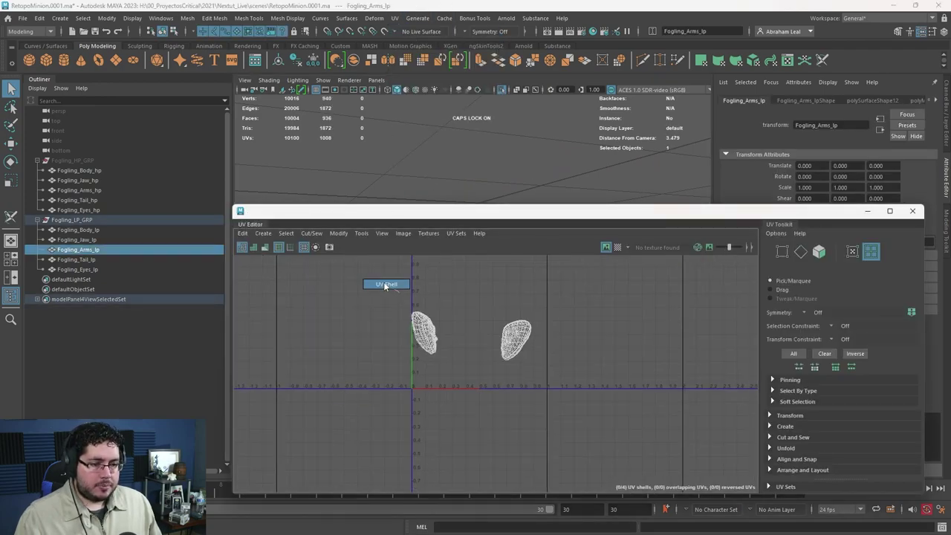
pyautogui.moveTo(362, 268); pyautogui.dragTo(582, 390)
pyautogui.hotkey('ctrl', 'u')
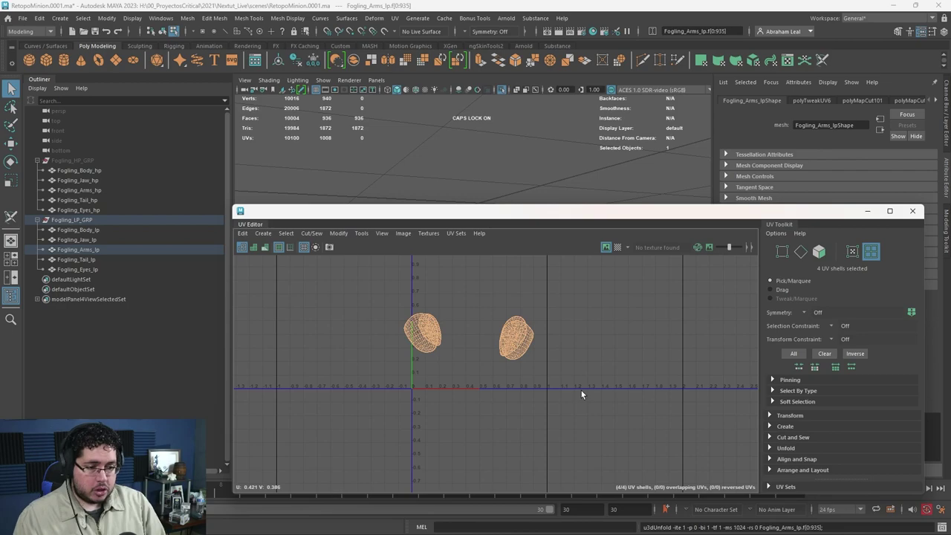
# Move one shell of each arm aside so the four arm shells no longer overlap.
pyautogui.click(575, 388)
pyautogui.scroll(3, 532, 384)
pyautogui.click(358, 301)
pyautogui.press('w')
pyautogui.moveTo(367, 298); pyautogui.dragTo(350, 317)
pyautogui.click(364, 312)
pyautogui.click(520, 313)
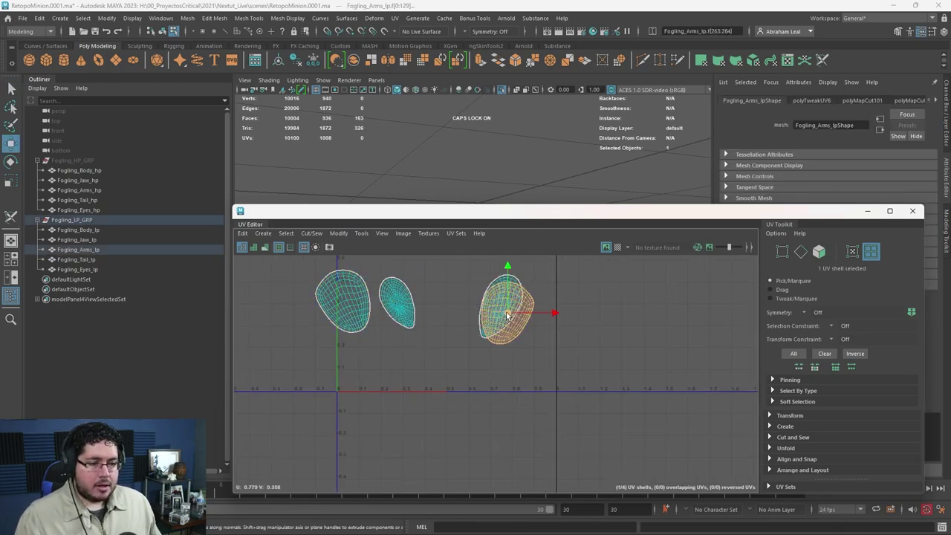
pyautogui.moveTo(521, 312); pyautogui.dragTo(544, 327)
pyautogui.click(470, 293)
pyautogui.click(471, 373)
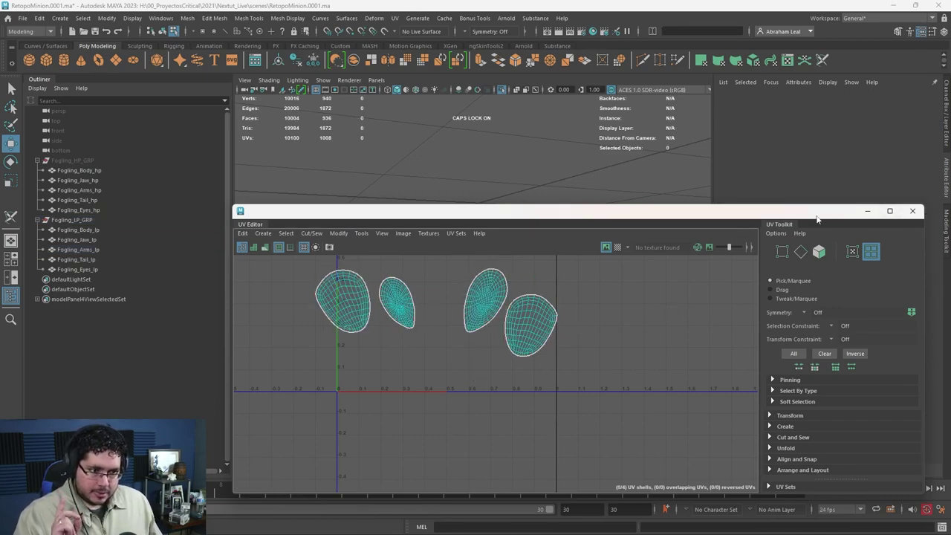
# Close the UV Editor and return the arms mesh to object selection with nothing selected.
pyautogui.click(913, 211)
pyautogui.moveTo(353, 253); pyautogui.dragTo(401, 238, button='right')
pyautogui.click(468, 185)
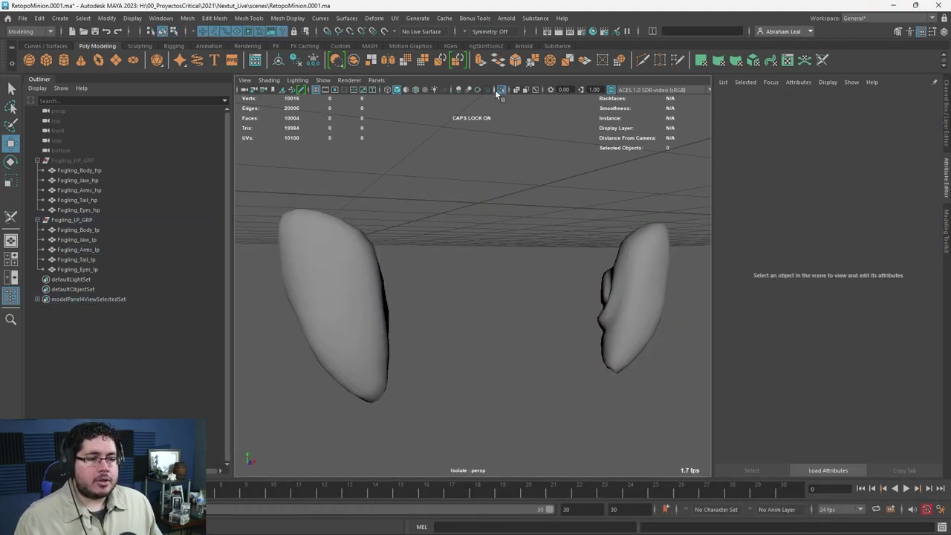
# Show the whole creature again and hide the finished low-poly arms and eyes meshes.
pyautogui.click(501, 90)
pyautogui.keyDown('alt'); pyautogui.moveTo(500, 110); pyautogui.dragTo(508, 265); pyautogui.keyUp('alt')
pyautogui.click(571, 298)
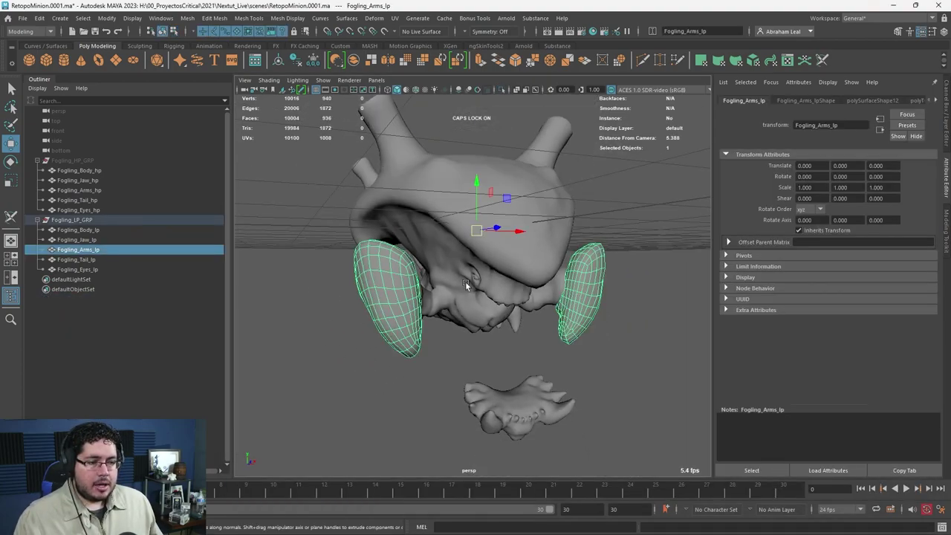
pyautogui.scroll(5, 476, 296)
pyautogui.press('q')
pyautogui.keyDown('shift'); pyautogui.click(498, 266); pyautogui.keyUp('shift')
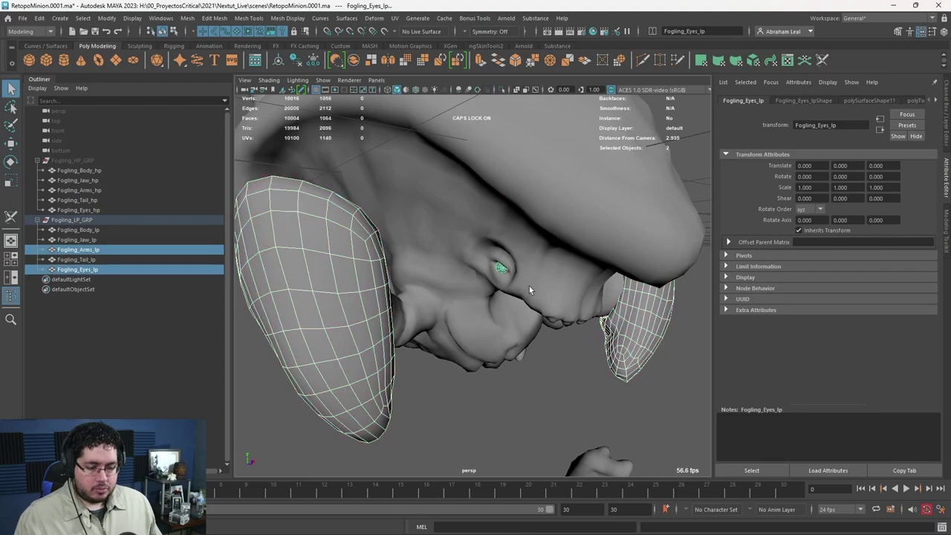
pyautogui.press('h')
# Isolate the Fogling_Tail_lp mesh and frame its two thin tapered tubes.
pyautogui.click(616, 376)
pyautogui.keyDown('alt'); pyautogui.moveTo(617, 376); pyautogui.dragTo(578, 224); pyautogui.keyUp('alt')
pyautogui.click(579, 227)
pyautogui.click(503, 89)
pyautogui.press('f')
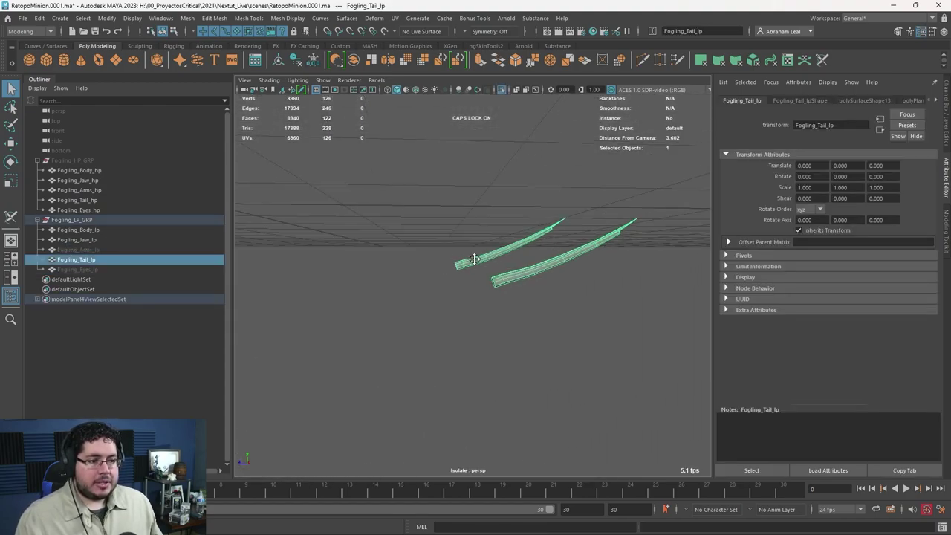
pyautogui.keyDown('alt'); pyautogui.moveTo(535, 283); pyautogui.dragTo(500, 308); pyautogui.keyUp('alt')
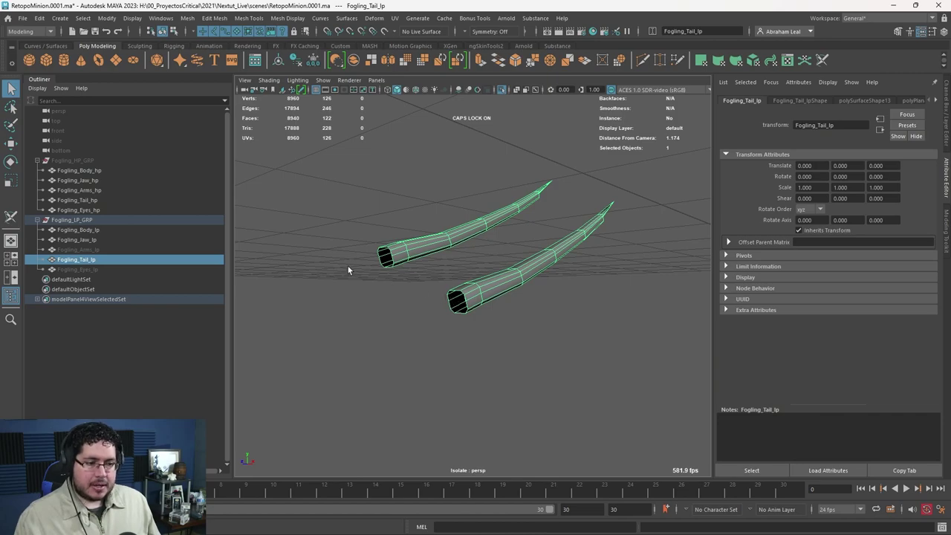
# Cut a lengthwise UV seam along each tail tube with the 3D Cut and Sew UV Tool and return to object selection.
pyautogui.click(400, 21)
pyautogui.click(424, 238)
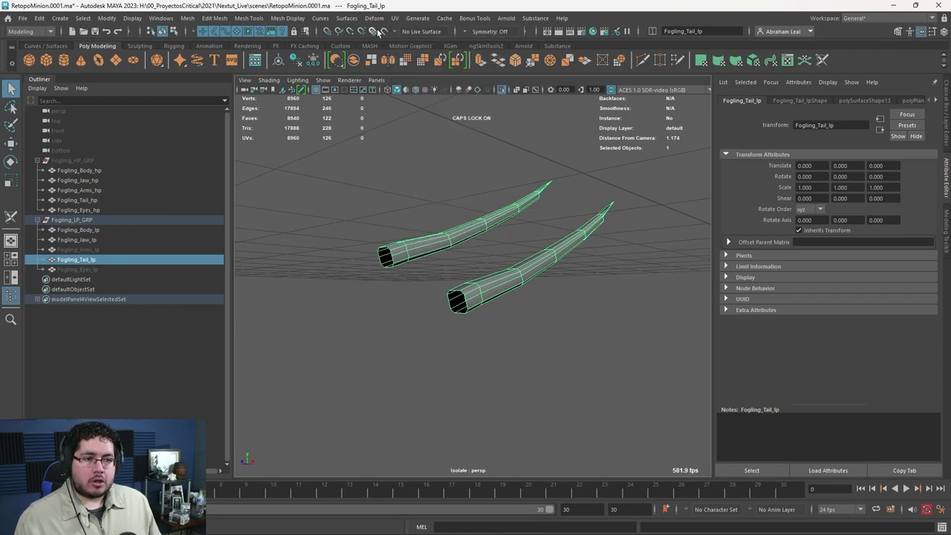
pyautogui.click(395, 18)
pyautogui.click(424, 240)
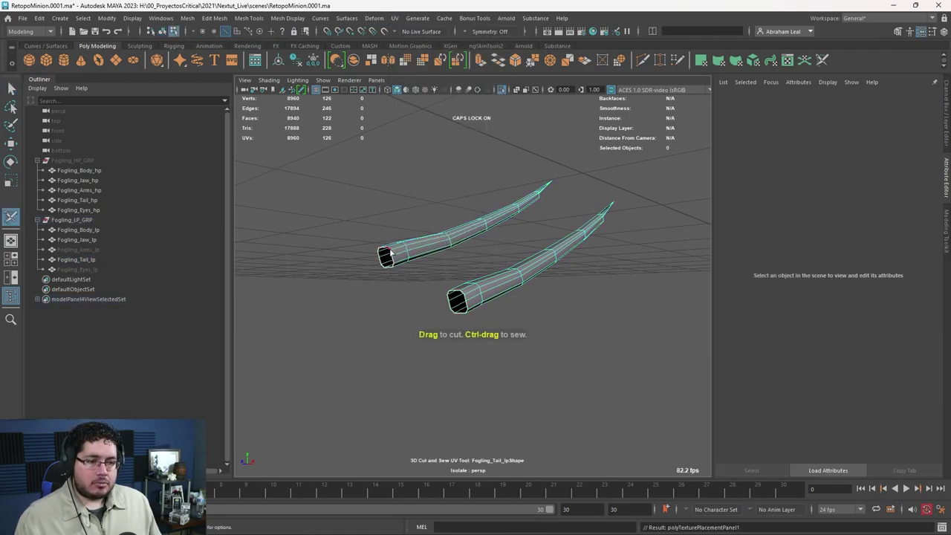
pyautogui.keyDown('alt'); pyautogui.moveTo(437, 303); pyautogui.dragTo(486, 276); pyautogui.keyUp('alt')
pyautogui.scroll(2, 487, 276)
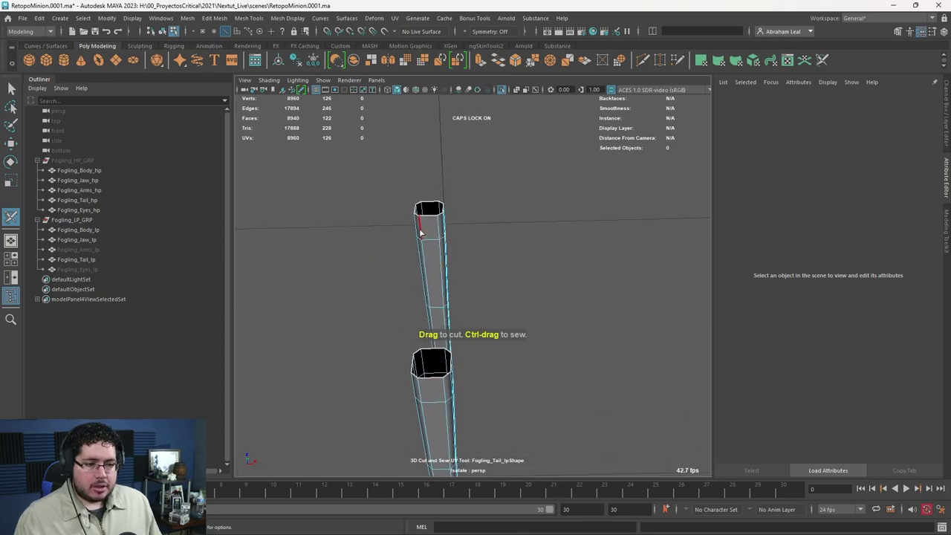
pyautogui.doubleClick(421, 229)
pyautogui.doubleClick(420, 387)
pyautogui.scroll(-4, 427, 327)
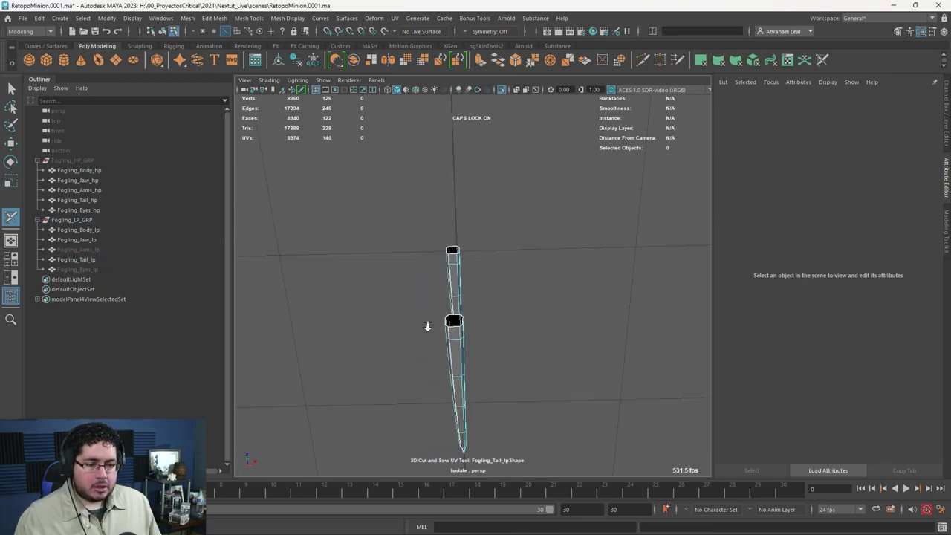
pyautogui.keyDown('alt'); pyautogui.moveTo(426, 327); pyautogui.dragTo(397, 336); pyautogui.keyUp('alt')
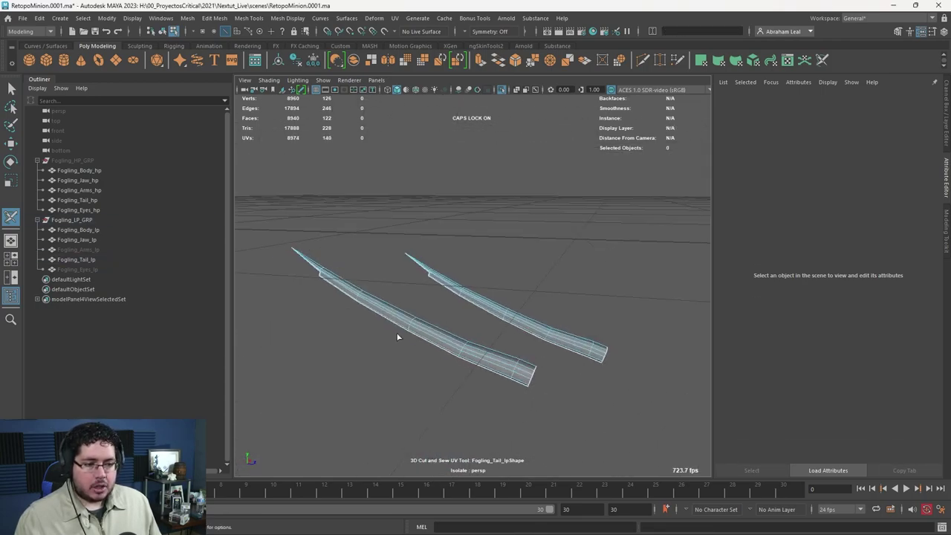
pyautogui.press('q')
pyautogui.press('F8')
# Select both UV shells of Fogling_Tail_lp in the UV Editor, unfold them, and clear the selection.
pyautogui.click(476, 295)
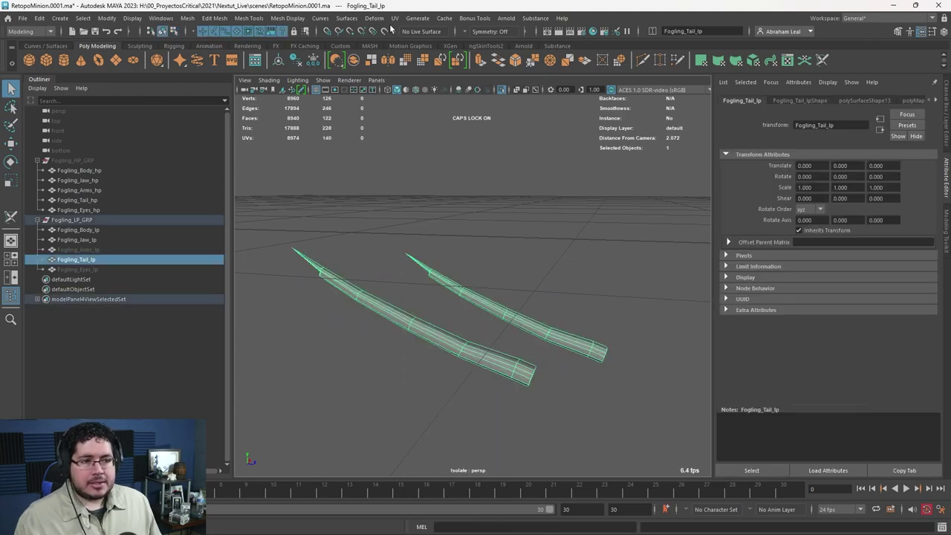
pyautogui.click(395, 18)
pyautogui.click(417, 38)
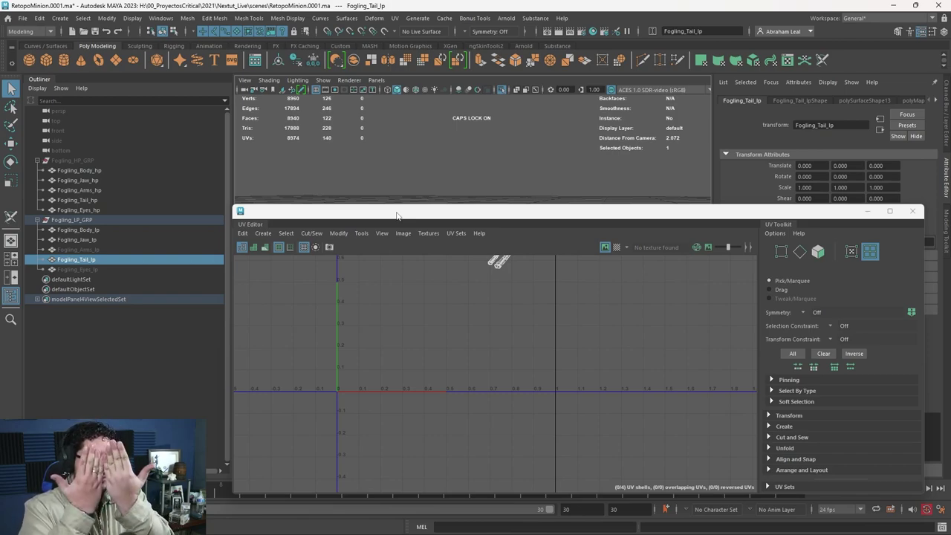
pyautogui.scroll(-4, 414, 333)
pyautogui.keyDown('alt'); pyautogui.moveTo(447, 293); pyautogui.dragTo(444, 340, button='middle'); pyautogui.keyUp('alt')
pyautogui.moveTo(445, 340); pyautogui.dragTo(415, 308, button='right')
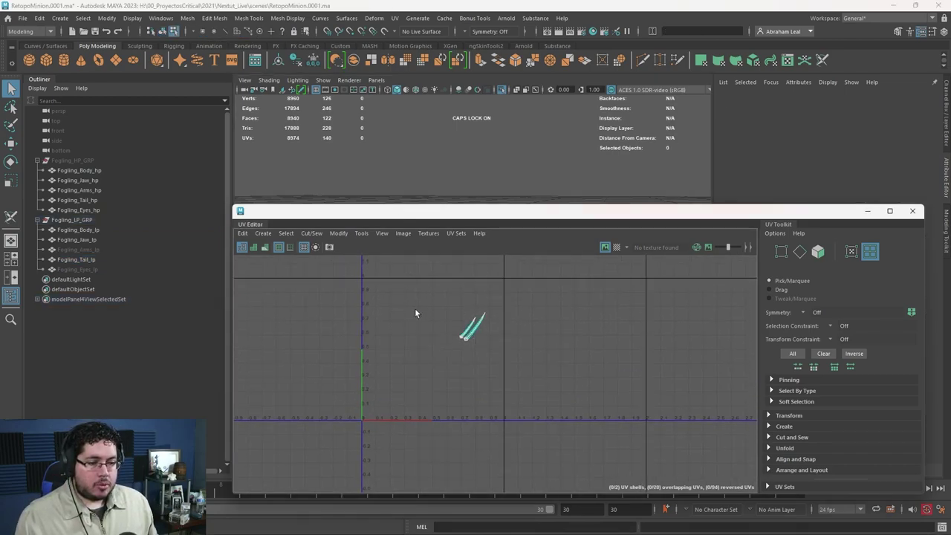
pyautogui.moveTo(411, 308); pyautogui.dragTo(511, 371)
pyautogui.hotkey('ctrl', 'u')
pyautogui.scroll(3, 480, 358)
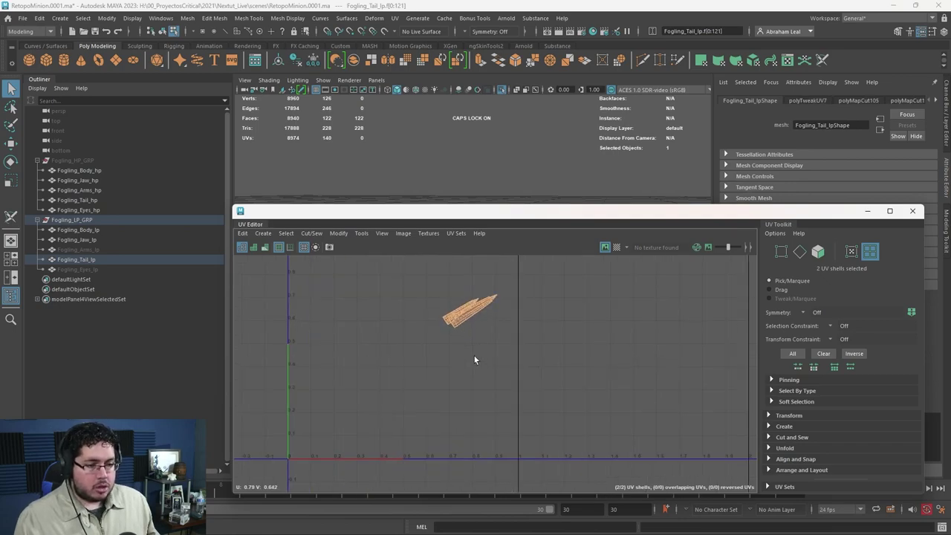
pyautogui.click(474, 356)
# Close the UV Editor, leave isolation and hide the finished low-poly tail mesh.
pyautogui.click(913, 211)
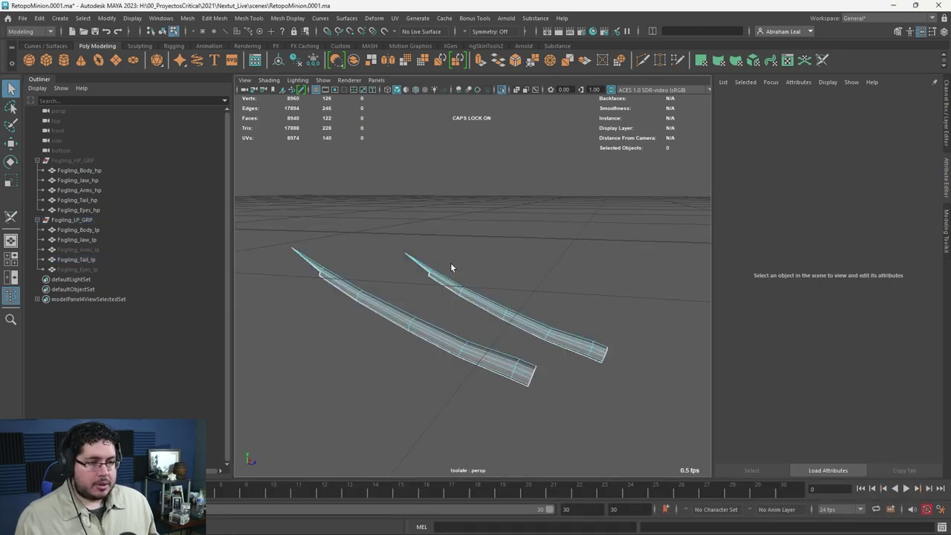
pyautogui.click(502, 89)
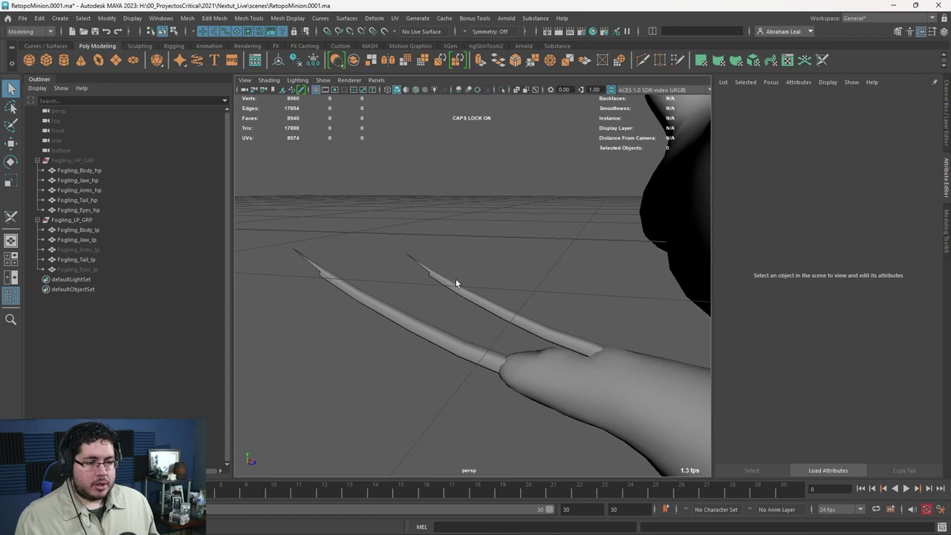
pyautogui.click(450, 287)
pyautogui.press('h')
pyautogui.click(533, 276)
# Isolate the Fogling_Jaw_lp mesh and view it closely around its tusks.
pyautogui.keyDown('alt'); pyautogui.moveTo(532, 275); pyautogui.dragTo(435, 290, button='right'); pyautogui.keyUp('alt')
pyautogui.keyDown('alt'); pyautogui.moveTo(436, 290); pyautogui.dragTo(486, 332); pyautogui.keyUp('alt')
pyautogui.click(487, 332)
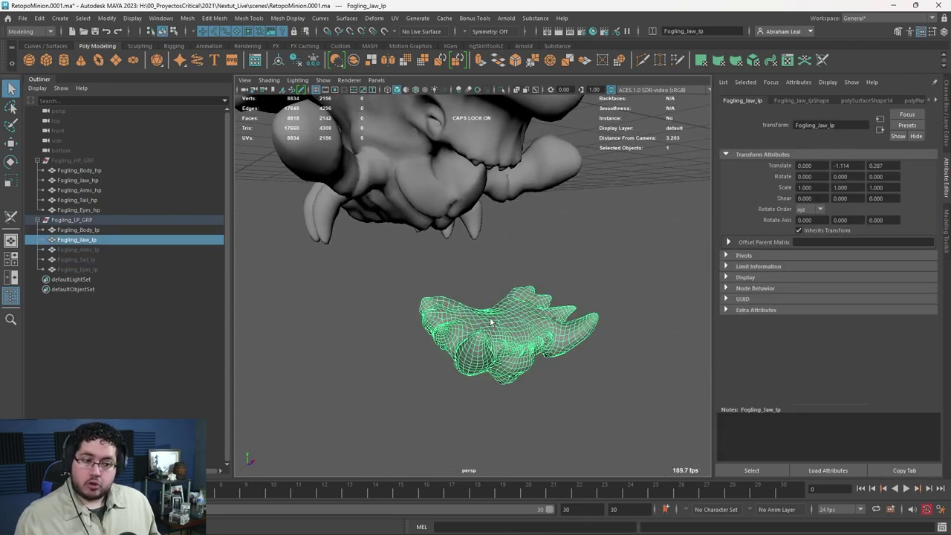
pyautogui.click(502, 91)
pyautogui.keyDown('alt'); pyautogui.moveTo(478, 214); pyautogui.dragTo(422, 290); pyautogui.keyUp('alt')
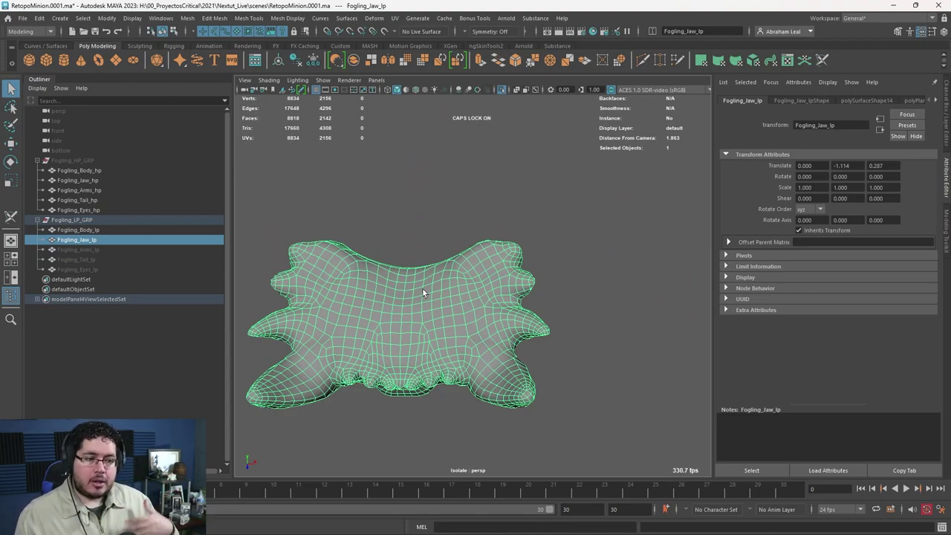
pyautogui.keyDown('alt'); pyautogui.moveTo(423, 289); pyautogui.dragTo(478, 369); pyautogui.keyUp('alt')
pyautogui.keyDown('alt'); pyautogui.moveTo(482, 320); pyautogui.dragTo(478, 345); pyautogui.keyUp('alt')
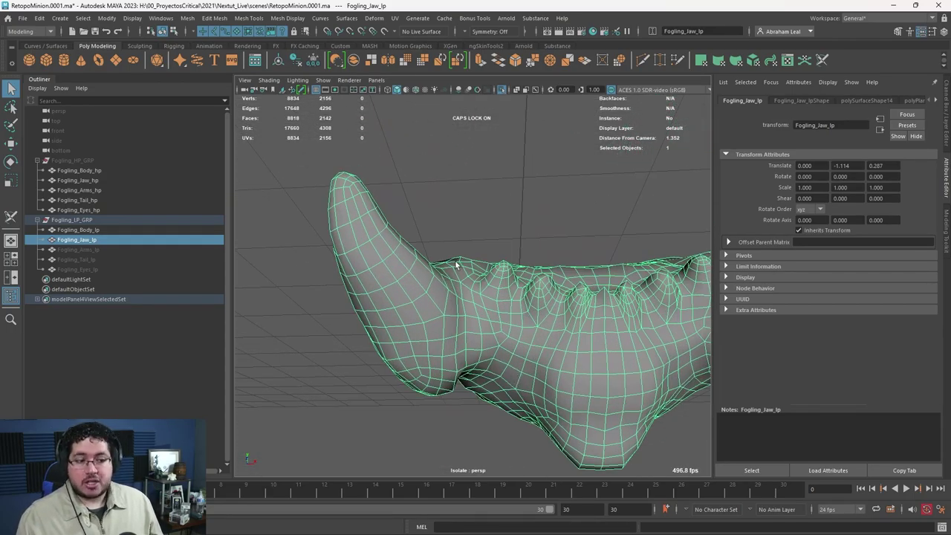
# Start the 3D Cut and Sew UV Tool on the jaw with Object X symmetry.
pyautogui.click(395, 18)
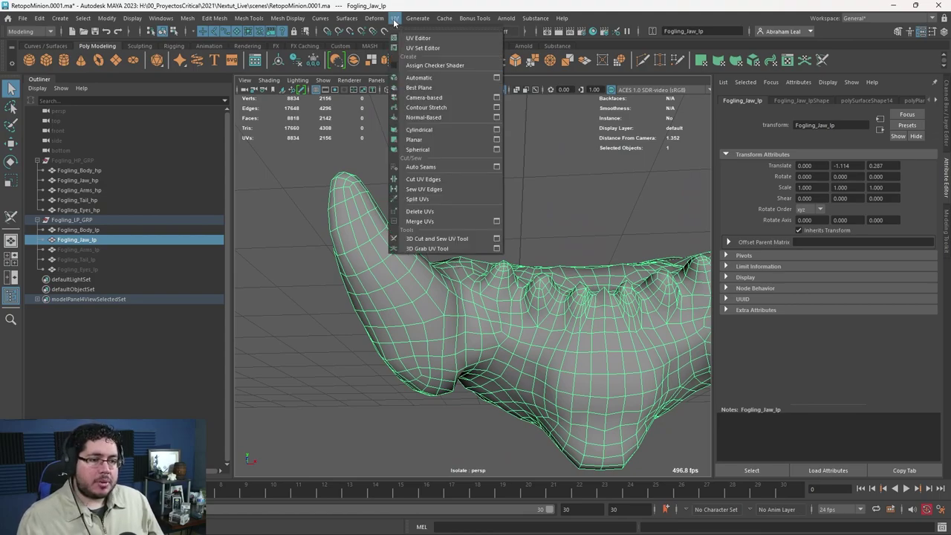
pyautogui.click(444, 240)
pyautogui.keyDown('alt'); pyautogui.moveTo(471, 234); pyautogui.dragTo(416, 185); pyautogui.keyUp('alt')
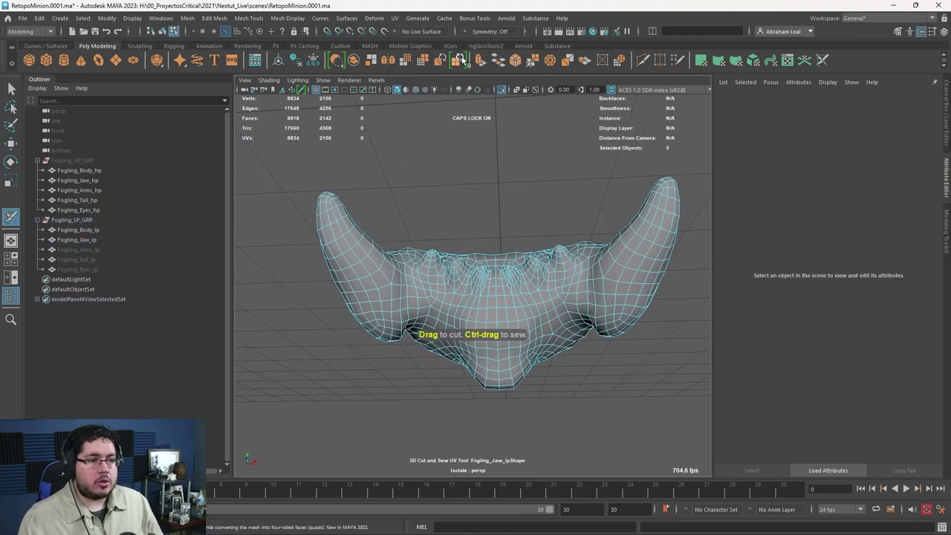
pyautogui.click(465, 32)
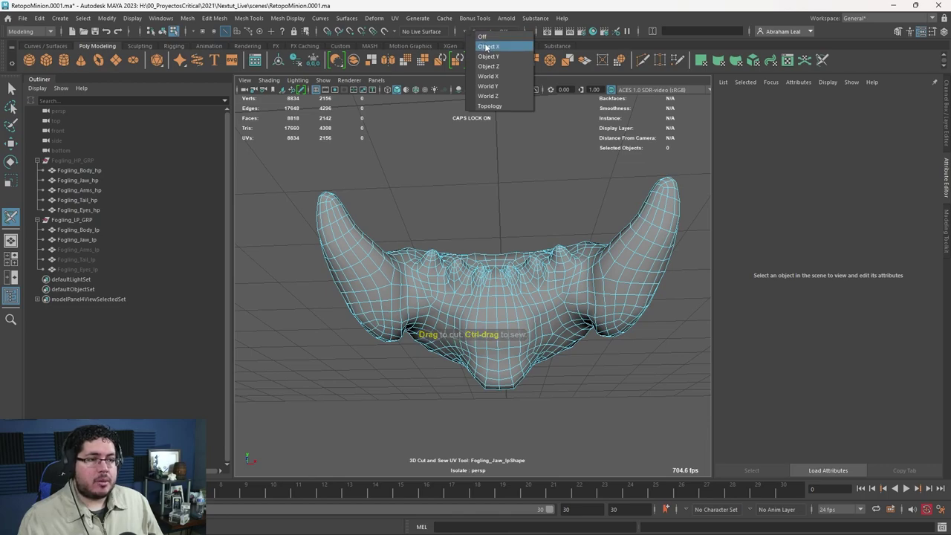
pyautogui.click(487, 46)
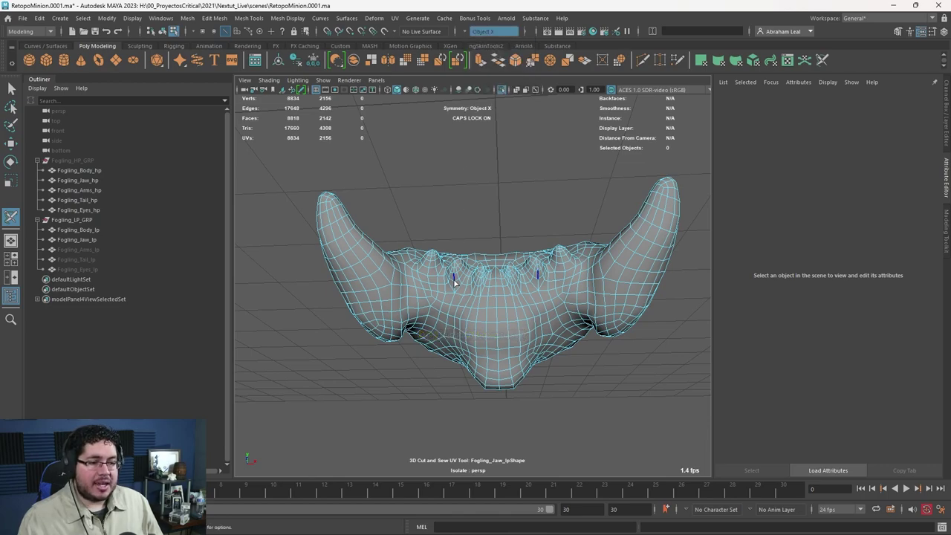
# Cut a UV seam loop around the base of the jaw's large front tusks, mirrored on both sides.
pyautogui.click(412, 288)
pyautogui.keyDown('alt'); pyautogui.moveTo(594, 321); pyautogui.dragTo(403, 374); pyautogui.keyUp('alt')
pyautogui.scroll(5, 633, 312)
pyautogui.click(507, 305)
pyautogui.click(440, 381)
pyautogui.doubleClick(450, 365)
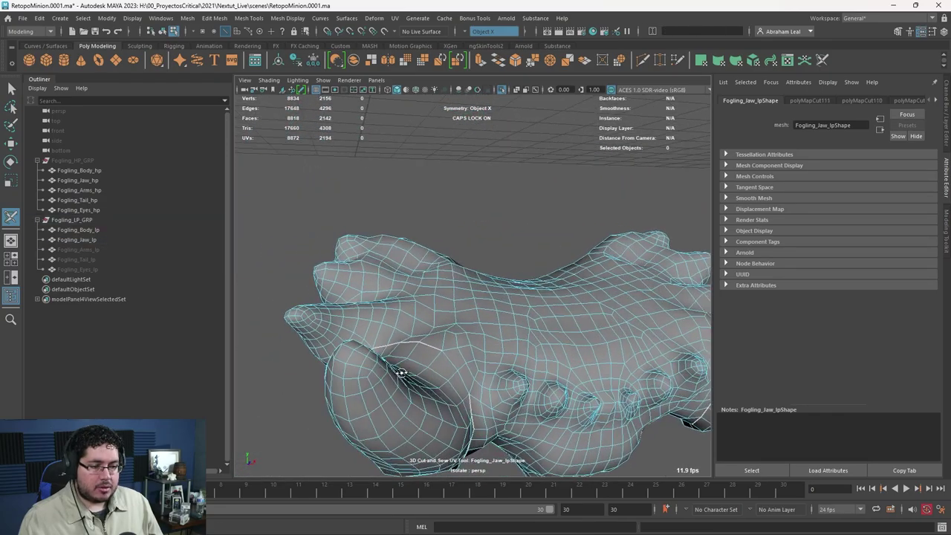
pyautogui.keyDown('alt'); pyautogui.moveTo(404, 374); pyautogui.dragTo(420, 292, button='middle'); pyautogui.keyUp('alt')
pyautogui.click(416, 281)
pyautogui.click(421, 317)
pyautogui.moveTo(420, 317)
pyautogui.keyDown('alt'); pyautogui.mouseDown()
pyautogui.moveTo(410, 234)
pyautogui.moveTo(434, 201)
pyautogui.moveTo(432, 305)
pyautogui.mouseUp(); pyautogui.keyUp('alt')
# Cut a UV seam around the base of the pointed side tooth next to each front tusk.
pyautogui.keyDown('alt'); pyautogui.moveTo(466, 180); pyautogui.dragTo(533, 330); pyautogui.keyUp('alt')
pyautogui.keyDown('alt'); pyautogui.moveTo(532, 331); pyautogui.dragTo(566, 240, button='middle'); pyautogui.keyUp('alt')
pyautogui.click(542, 344)
pyautogui.click(518, 357)
pyautogui.keyDown('alt'); pyautogui.moveTo(516, 355); pyautogui.dragTo(546, 307); pyautogui.keyUp('alt')
pyautogui.click(502, 378)
pyautogui.click(481, 350)
pyautogui.click(511, 312)
pyautogui.doubleClick(508, 380)
# Cut UV seam loops around the bases of the two rear side teeth on each side of the jaw.
pyautogui.keyDown('alt'); pyautogui.moveTo(508, 381); pyautogui.dragTo(484, 388); pyautogui.keyUp('alt')
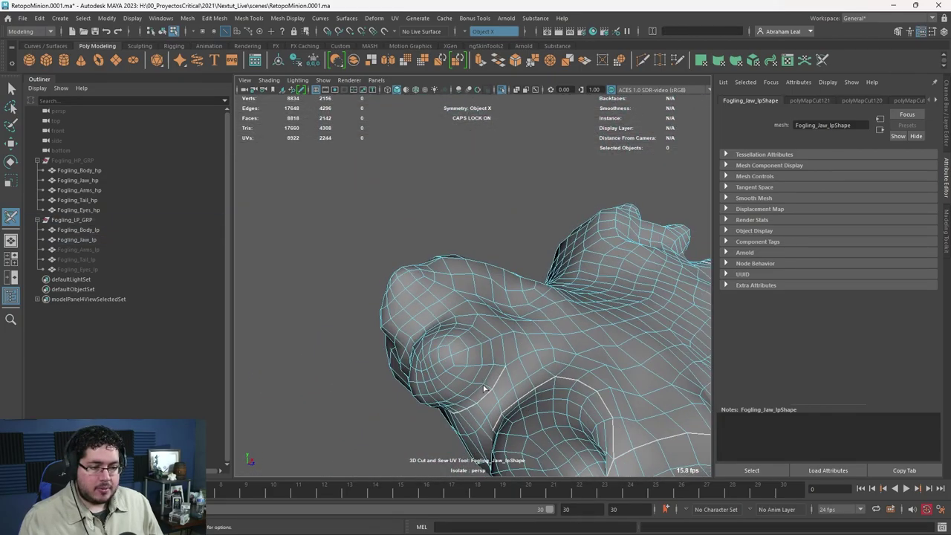
pyautogui.moveTo(503, 357); pyautogui.dragTo(483, 318)
pyautogui.keyDown('alt'); pyautogui.moveTo(483, 318); pyautogui.dragTo(511, 359); pyautogui.keyUp('alt')
pyautogui.doubleClick(471, 319)
pyautogui.keyDown('alt'); pyautogui.moveTo(471, 318); pyautogui.dragTo(453, 387); pyautogui.keyUp('alt')
pyautogui.click(483, 336)
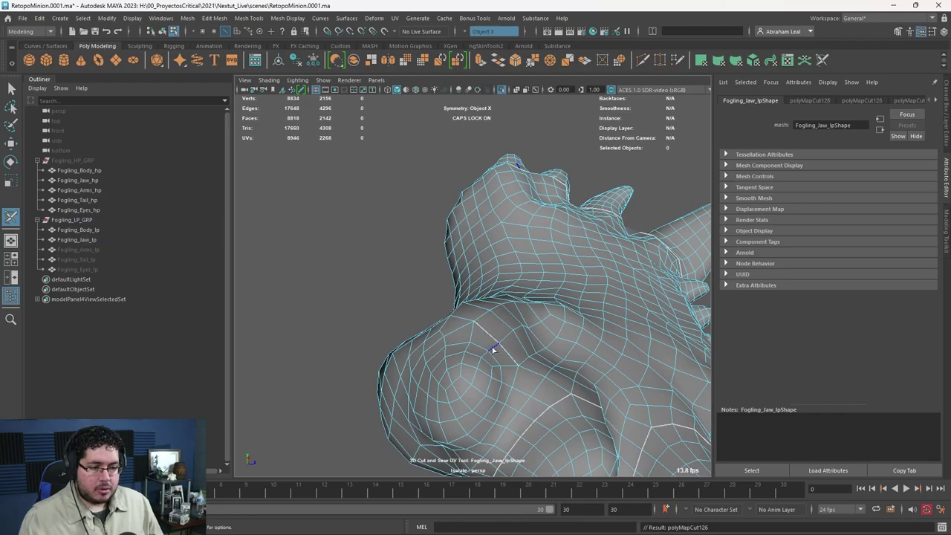
pyautogui.doubleClick(511, 380)
pyautogui.keyDown('alt'); pyautogui.moveTo(510, 380); pyautogui.dragTo(535, 454); pyautogui.keyUp('alt')
pyautogui.doubleClick(476, 431)
pyautogui.keyDown('alt'); pyautogui.moveTo(535, 455); pyautogui.dragTo(446, 367, button='right'); pyautogui.keyUp('alt')
pyautogui.keyDown('alt'); pyautogui.moveTo(446, 367); pyautogui.dragTo(478, 281); pyautogui.keyUp('alt')
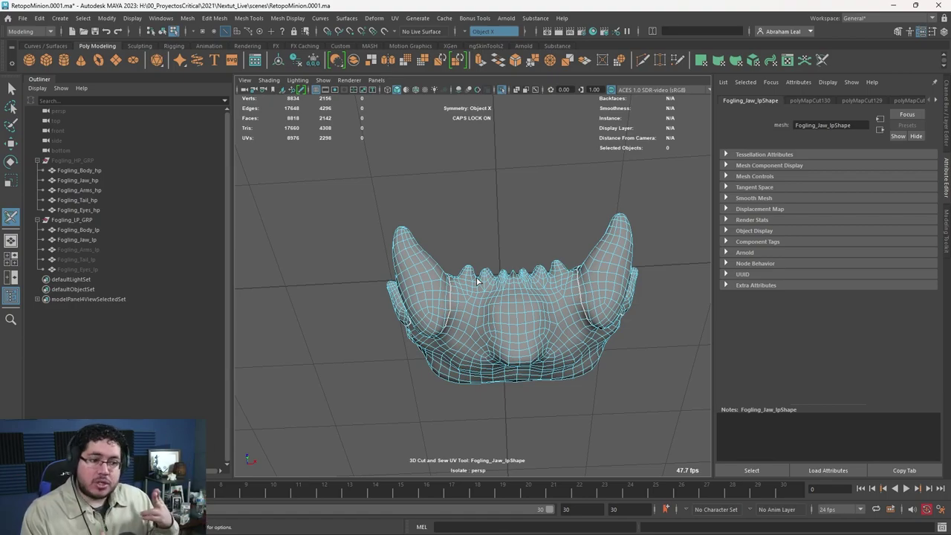
# Try cutting a further seam edge on the front tusk, and undo that cut.
pyautogui.keyDown('alt'); pyautogui.moveTo(434, 284); pyautogui.dragTo(608, 349); pyautogui.keyUp('alt')
pyautogui.click(485, 352)
pyautogui.keyDown('alt'); pyautogui.moveTo(552, 362); pyautogui.dragTo(448, 374); pyautogui.keyUp('alt')
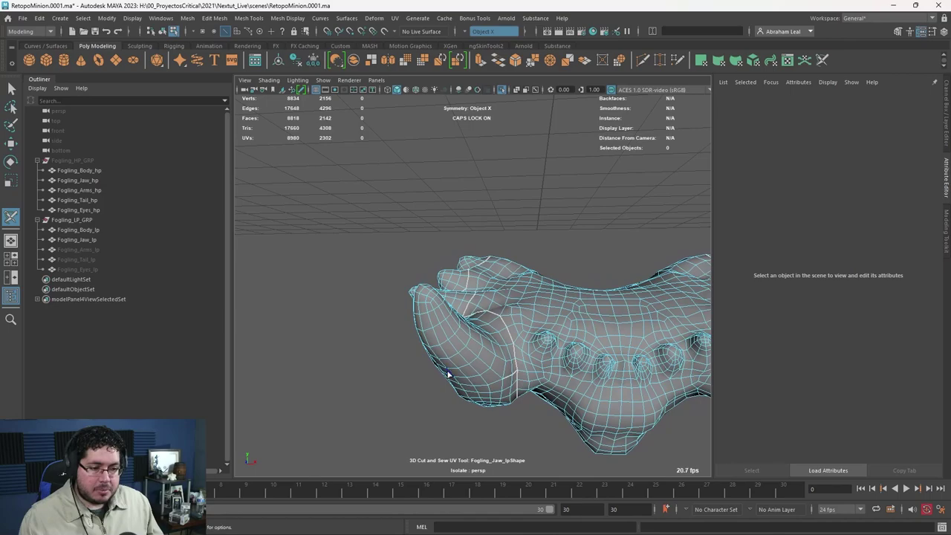
pyautogui.hotkey('ctrl', 'z')
# Cut lengthwise UV seams from base towards tip along the jaw's front tusks and side teeth, mirrored on both sides.
pyautogui.keyDown('alt'); pyautogui.moveTo(499, 395); pyautogui.dragTo(453, 376); pyautogui.keyUp('alt')
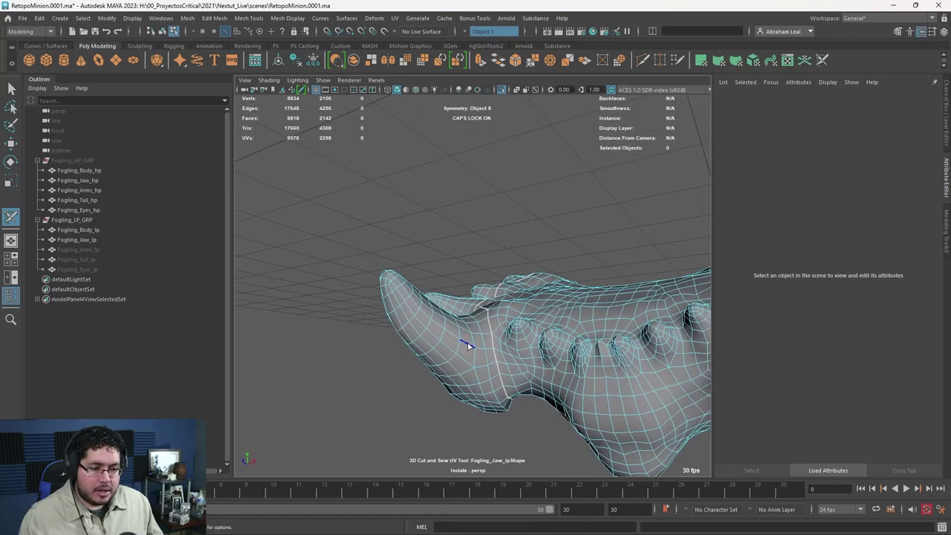
pyautogui.click(469, 346)
pyautogui.keyDown('alt'); pyautogui.moveTo(468, 345); pyautogui.dragTo(451, 374); pyautogui.keyUp('alt')
pyautogui.click(516, 346)
pyautogui.doubleClick(569, 345)
pyautogui.doubleClick(435, 355)
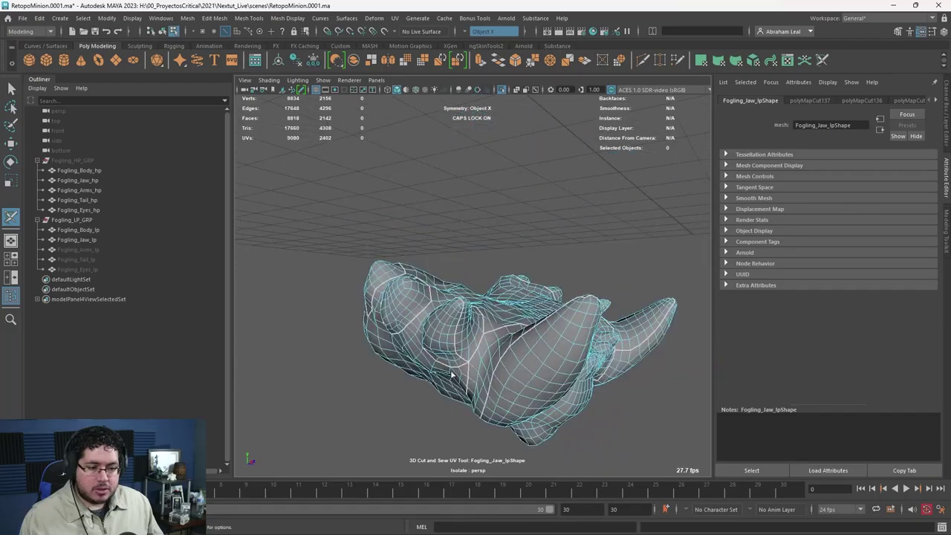
pyautogui.keyDown('alt'); pyautogui.moveTo(451, 375); pyautogui.dragTo(558, 433, button='right'); pyautogui.keyUp('alt')
pyautogui.keyDown('alt'); pyautogui.moveTo(558, 434); pyautogui.dragTo(461, 353); pyautogui.keyUp('alt')
pyautogui.doubleClick(462, 343)
pyautogui.doubleClick(473, 343)
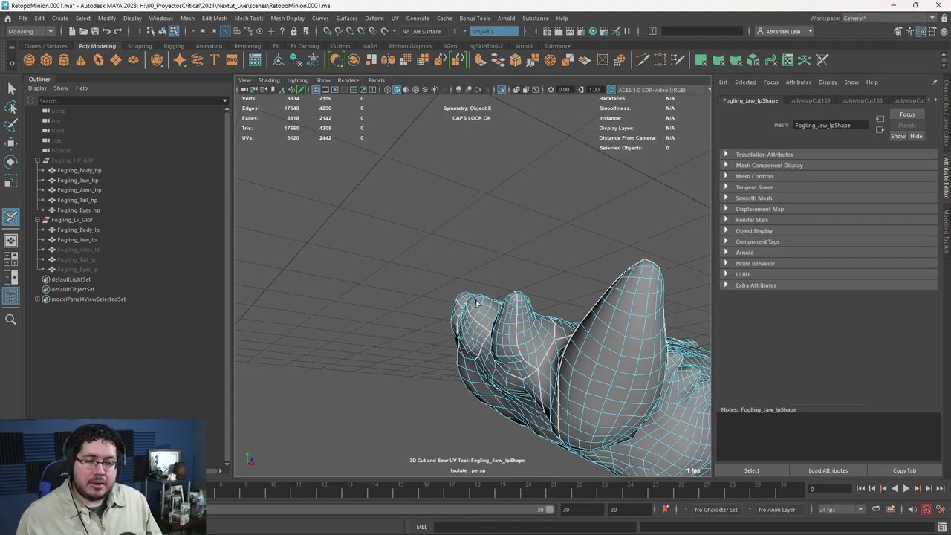
pyautogui.keyDown('alt'); pyautogui.moveTo(479, 304); pyautogui.dragTo(503, 355); pyautogui.keyUp('alt')
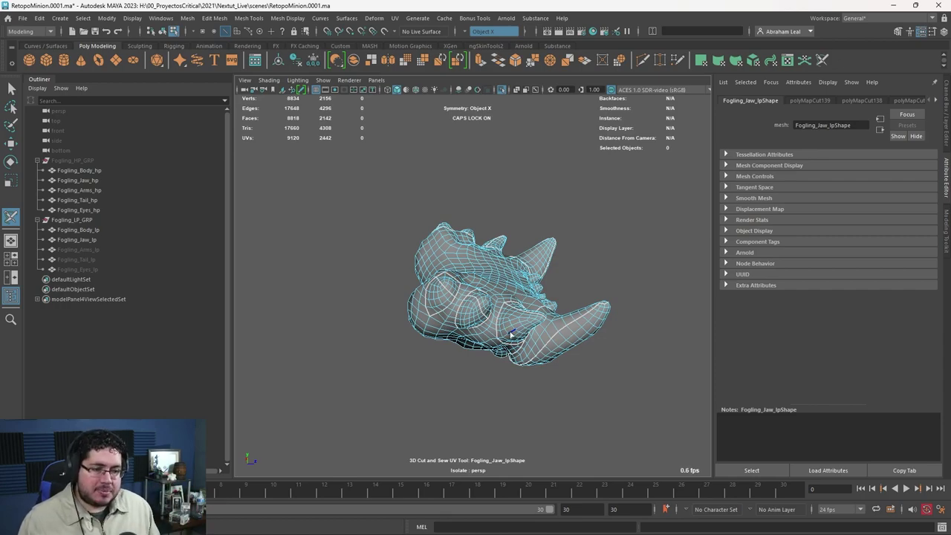
# Add a few more seam edges around the bases of the jaw's side teeth.
pyautogui.keyDown('alt'); pyautogui.moveTo(353, 290); pyautogui.dragTo(507, 298); pyautogui.keyUp('alt')
pyautogui.click(504, 308)
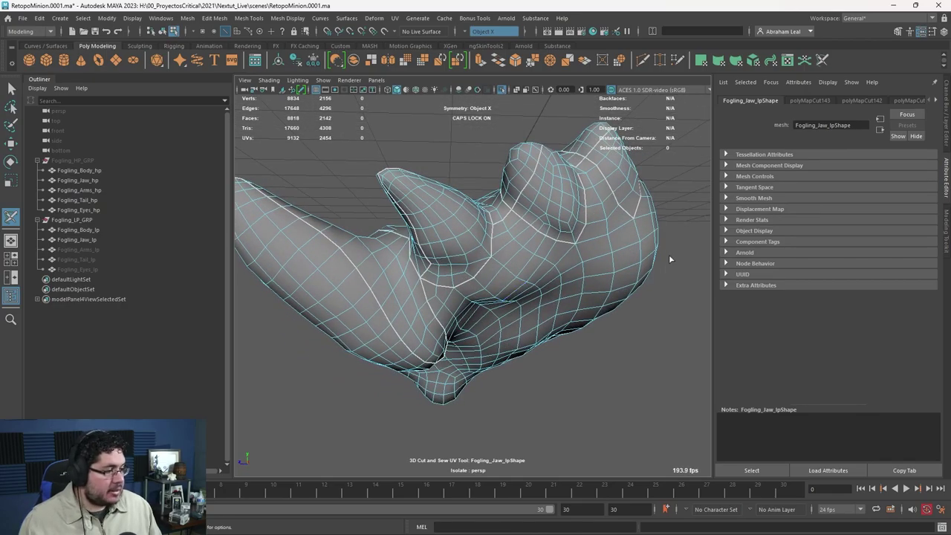
pyautogui.keyDown('alt'); pyautogui.moveTo(488, 276); pyautogui.dragTo(566, 211); pyautogui.keyUp('alt')
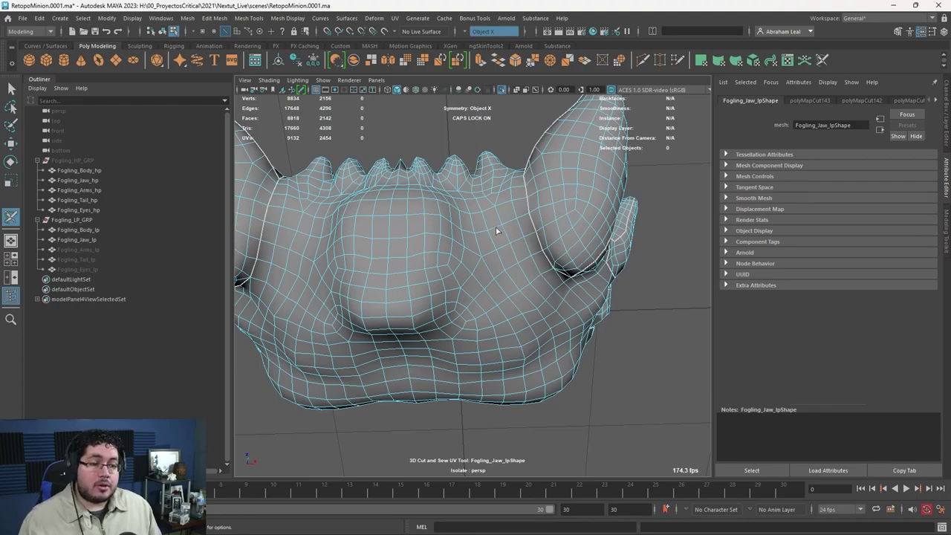
pyautogui.keyDown('alt'); pyautogui.moveTo(496, 227); pyautogui.dragTo(501, 266); pyautogui.keyUp('alt')
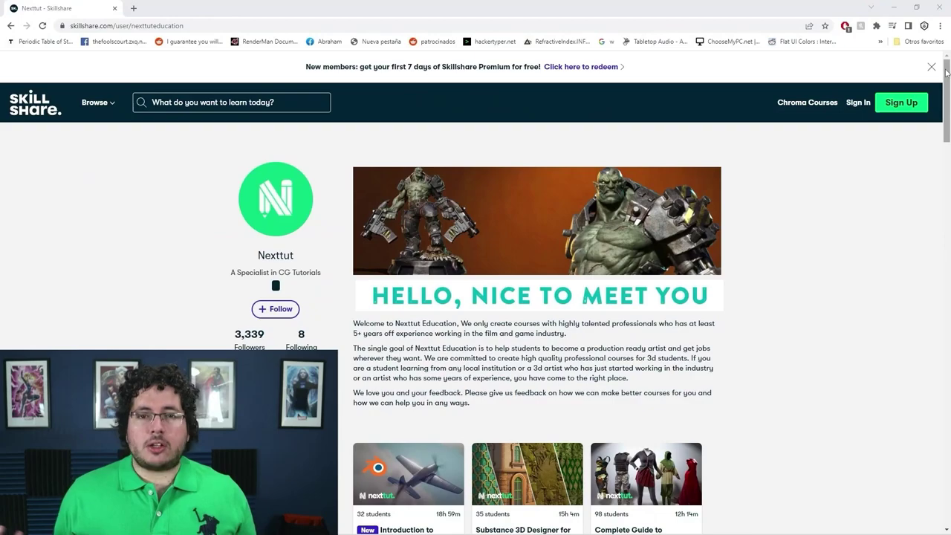
pyautogui.scroll(-3, 946, 72)
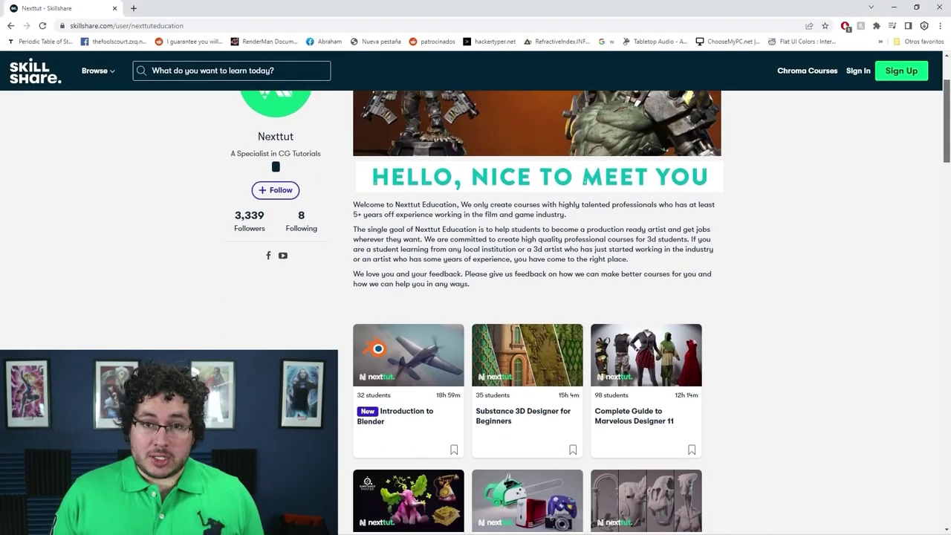
pyautogui.scroll(-3, 535, 297)
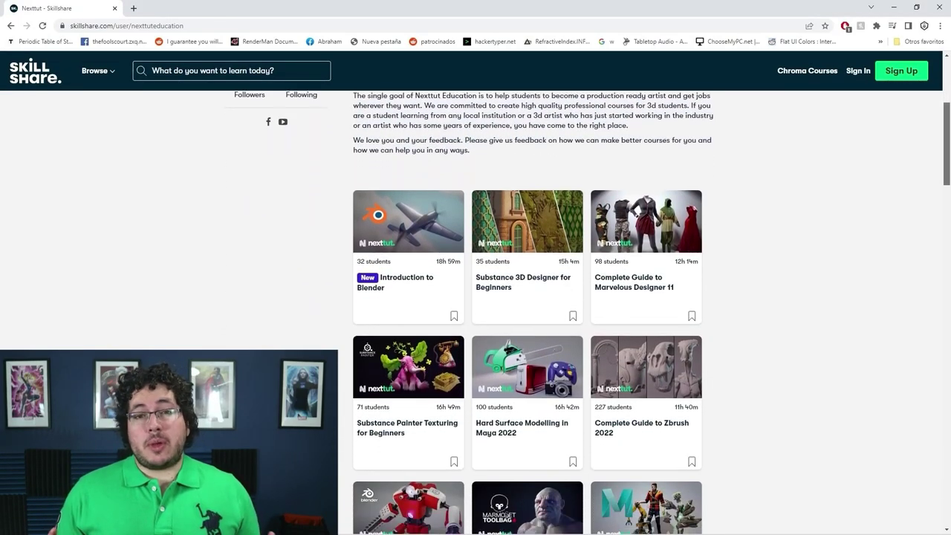
pyautogui.moveTo(947, 113); pyautogui.dragTo(946, 116)
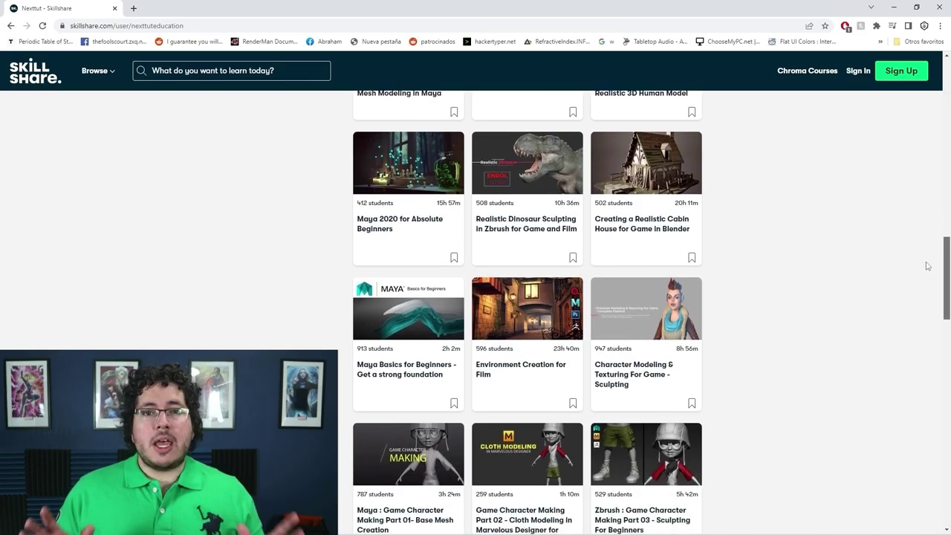
pyautogui.scroll(-1, 925, 274)
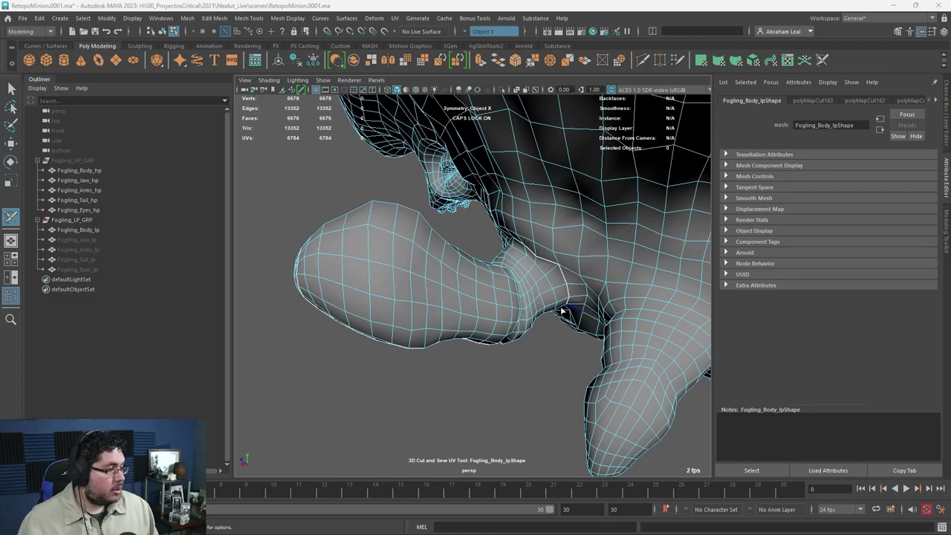
# Stop cutting seams, unhide the Fogling_Jaw_lp mesh and check its UV shells in the UV Editor.
pyautogui.keyDown('alt'); pyautogui.moveTo(562, 311); pyautogui.dragTo(518, 262); pyautogui.keyUp('alt')
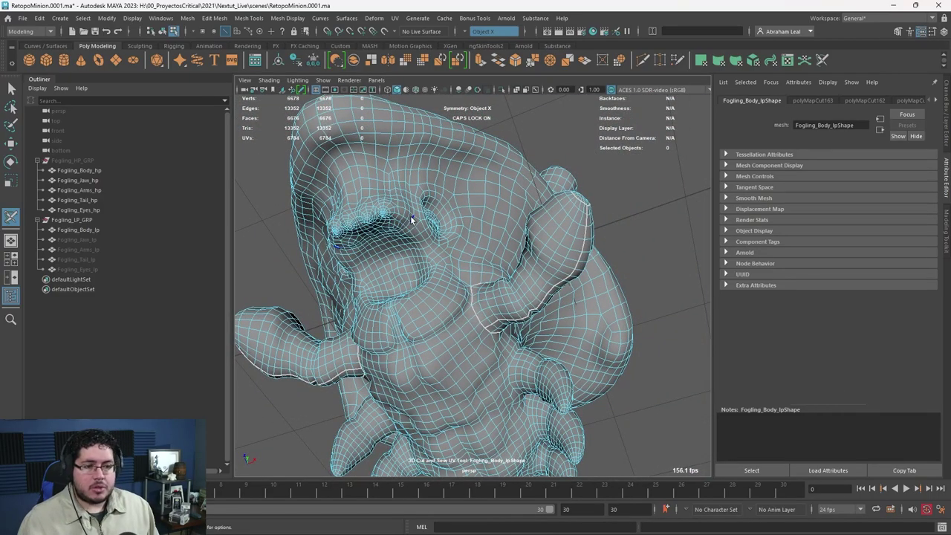
pyautogui.press('q')
pyautogui.click(481, 96)
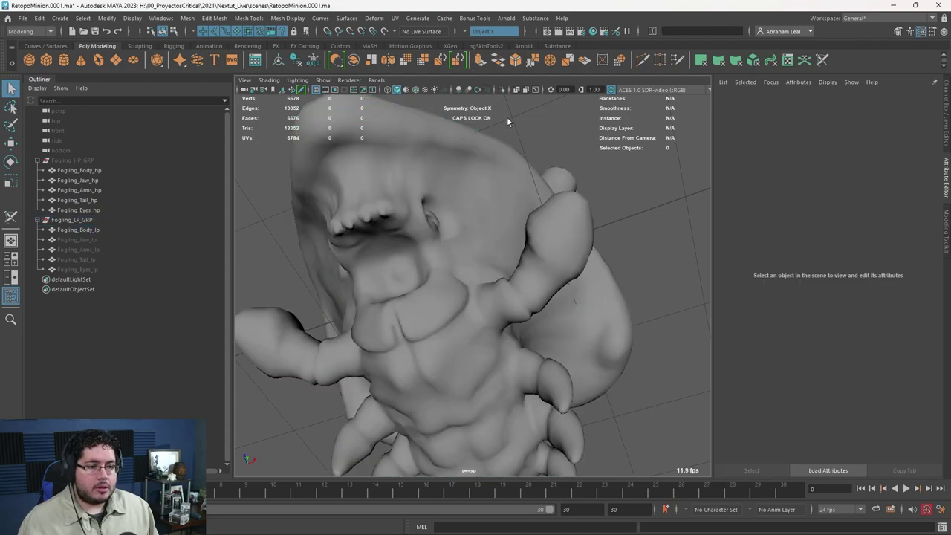
pyautogui.click(499, 88)
pyautogui.click(499, 88)
pyautogui.keyDown('alt'); pyautogui.moveTo(446, 149); pyautogui.dragTo(323, 217, button='right'); pyautogui.keyUp('alt')
pyautogui.keyDown('alt'); pyautogui.moveTo(323, 217); pyautogui.dragTo(366, 258); pyautogui.keyUp('alt')
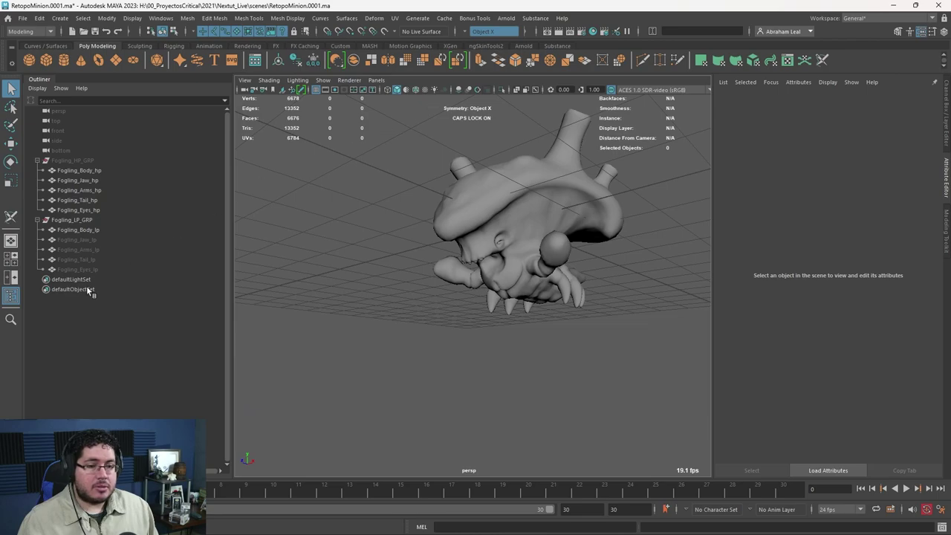
pyautogui.click(87, 241)
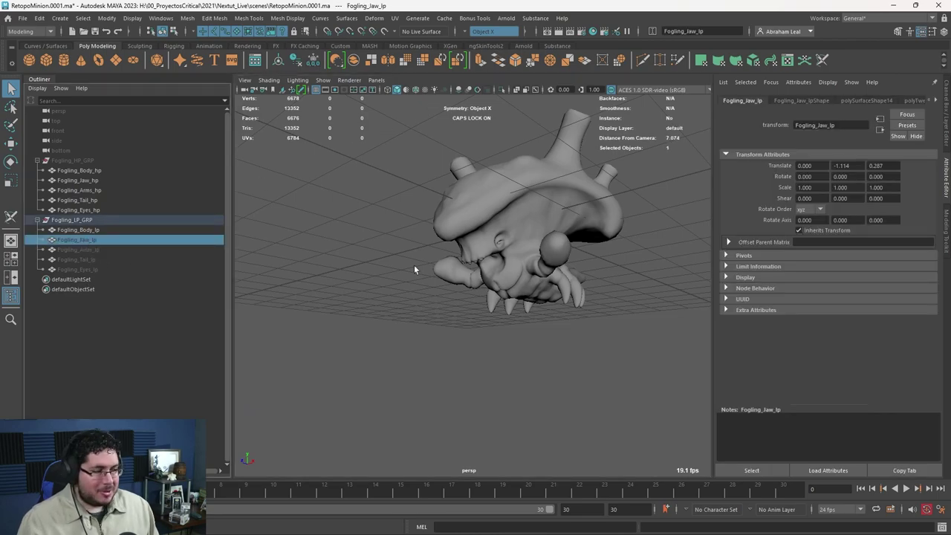
pyautogui.hotkey('shift', 'h')
pyautogui.click(446, 327)
pyautogui.click(456, 334)
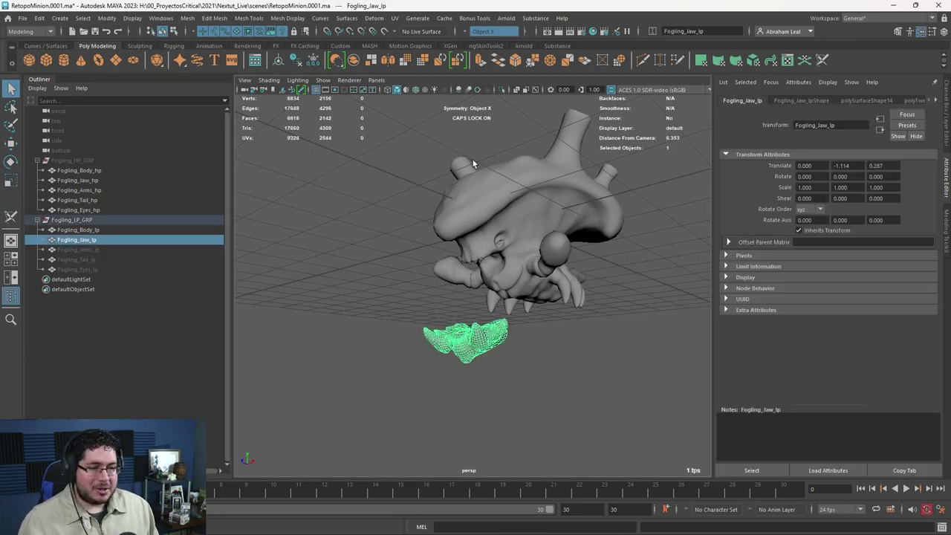
pyautogui.click(395, 18)
pyautogui.click(415, 36)
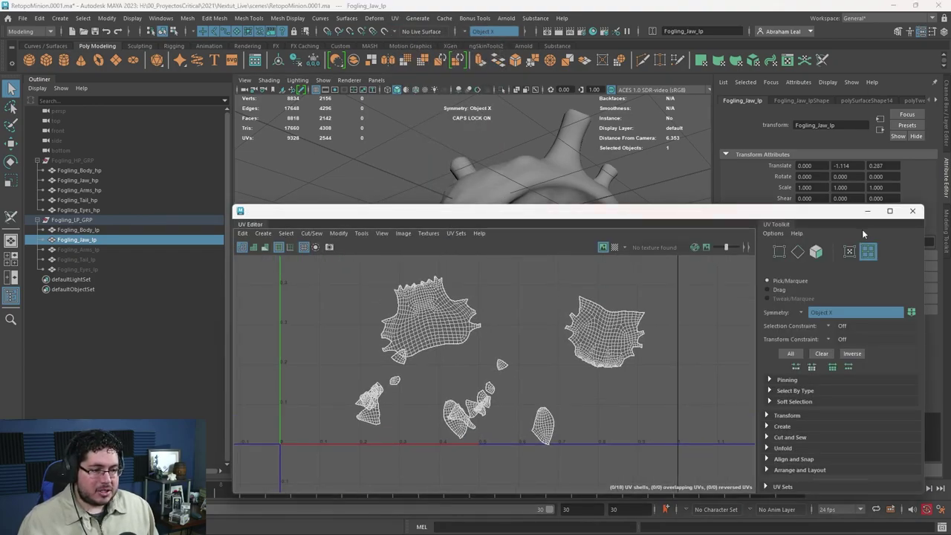
pyautogui.click(911, 214)
# Hide the Fogling_Jaw_lp mesh so that only the low-poly body is displayed.
pyautogui.click(556, 201)
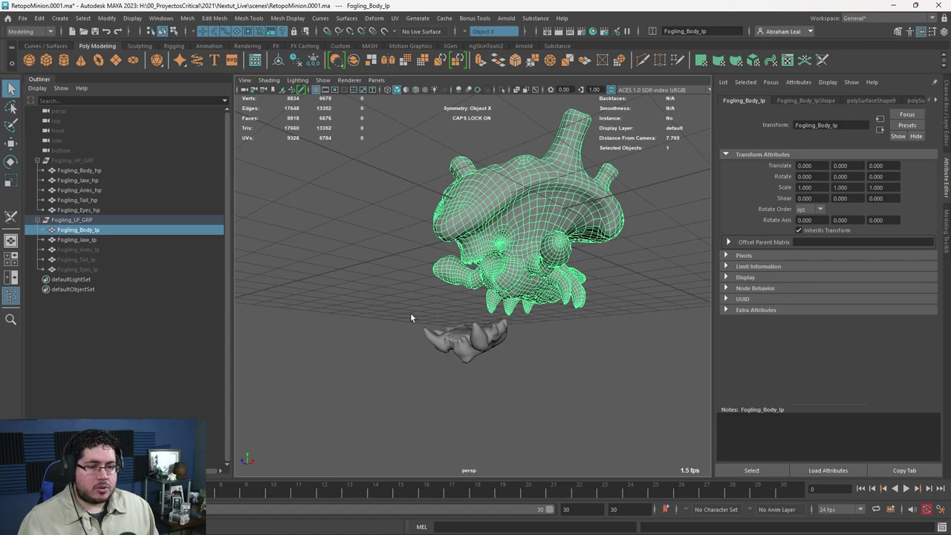
pyautogui.click(469, 352)
pyautogui.hotkey('ctrl', 'h')
# Start a UV seam around the base of the body's first claw leg with the 3D Cut and Sew UV Tool.
pyautogui.click(495, 259)
pyautogui.keyDown('alt'); pyautogui.moveTo(495, 260); pyautogui.dragTo(445, 234, button='middle'); pyautogui.keyUp('alt')
pyautogui.keyDown('alt'); pyautogui.moveTo(446, 234); pyautogui.dragTo(510, 185, button='right'); pyautogui.keyUp('alt')
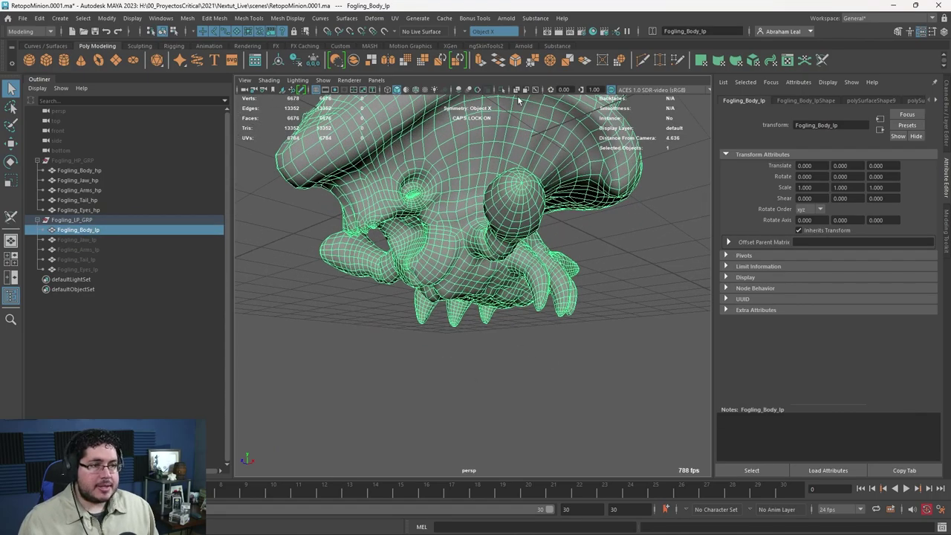
pyautogui.click(395, 18)
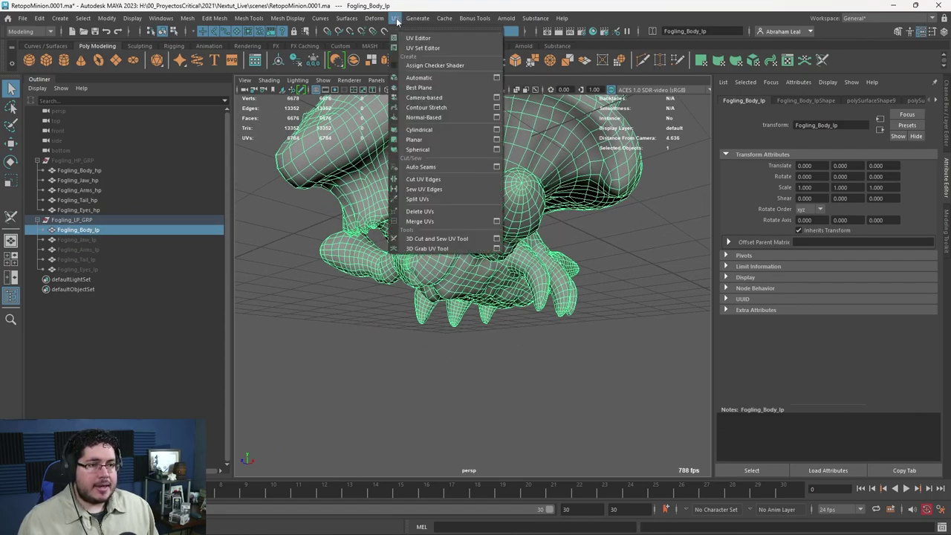
pyautogui.click(431, 241)
pyautogui.keyDown('alt'); pyautogui.moveTo(431, 245); pyautogui.dragTo(506, 339); pyautogui.keyUp('alt')
pyautogui.keyDown('alt'); pyautogui.moveTo(506, 340); pyautogui.dragTo(538, 327, button='right'); pyautogui.keyUp('alt')
pyautogui.keyDown('alt'); pyautogui.moveTo(538, 327); pyautogui.dragTo(496, 257); pyautogui.keyUp('alt')
pyautogui.keyDown('alt'); pyautogui.moveTo(497, 257); pyautogui.dragTo(466, 277, button='middle'); pyautogui.keyUp('alt')
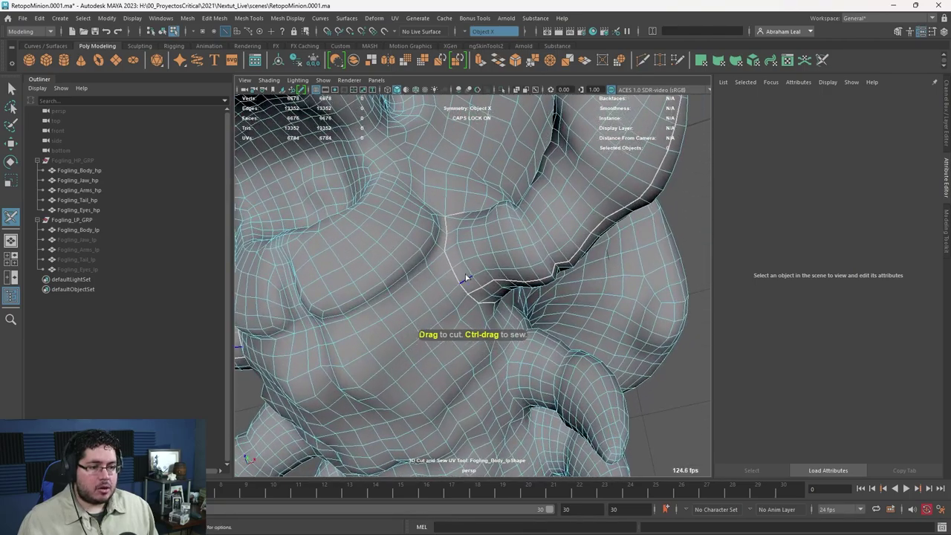
pyautogui.keyDown('alt'); pyautogui.moveTo(466, 278); pyautogui.dragTo(462, 257); pyautogui.keyUp('alt')
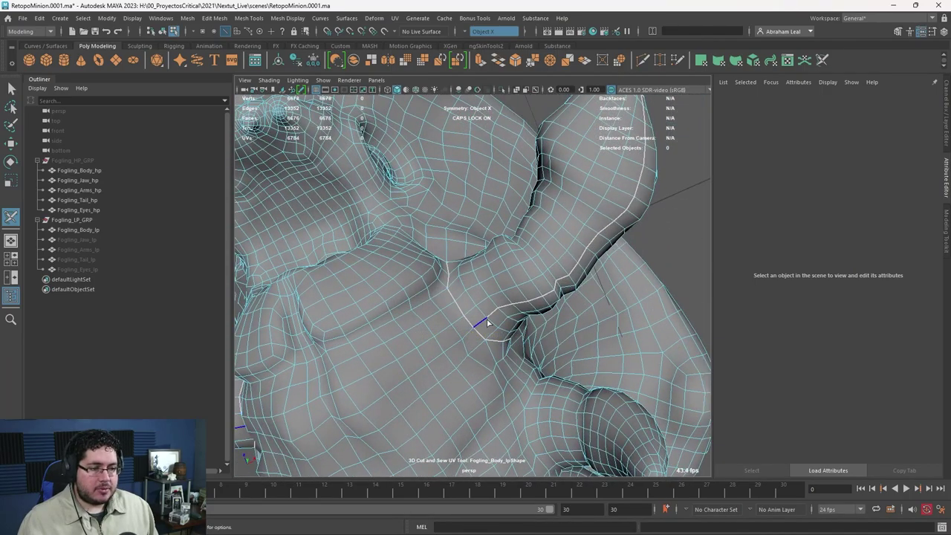
pyautogui.keyDown('alt'); pyautogui.moveTo(613, 186); pyautogui.dragTo(435, 244); pyautogui.keyUp('alt')
pyautogui.click(459, 242)
# Try cutting a full edge loop beside the first claw leg's base, and undo that cut.
pyautogui.doubleClick(562, 263)
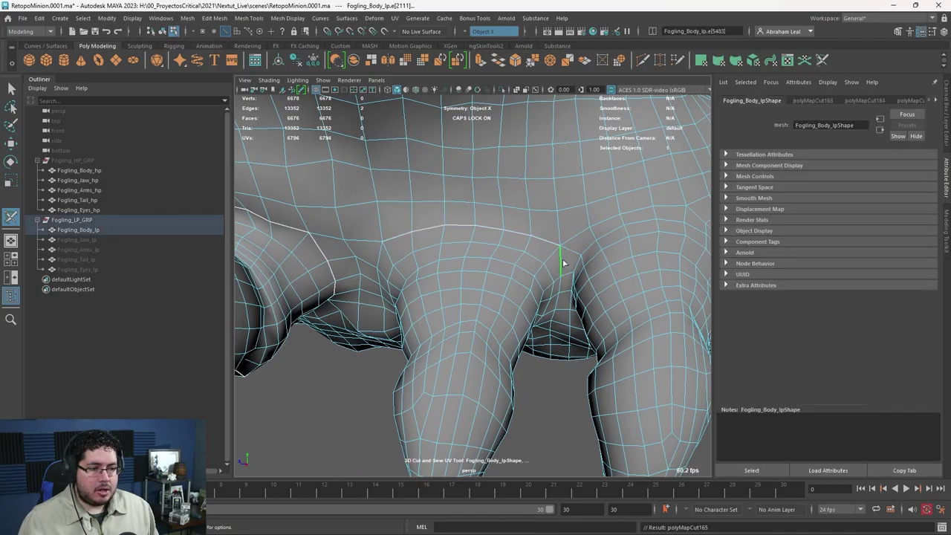
pyautogui.keyDown('alt'); pyautogui.moveTo(561, 263); pyautogui.dragTo(528, 240); pyautogui.keyUp('alt')
pyautogui.keyDown('alt'); pyautogui.moveTo(528, 240); pyautogui.dragTo(528, 412, button='right'); pyautogui.keyUp('alt')
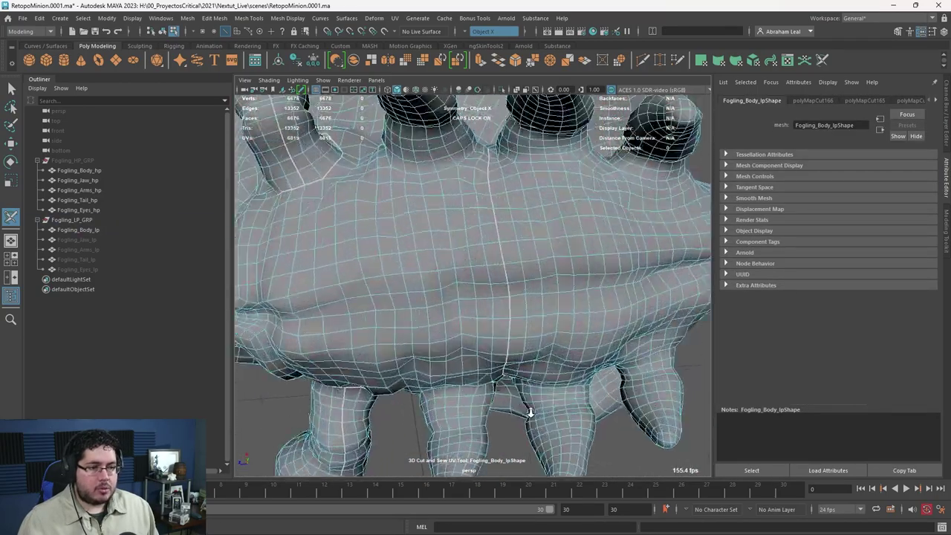
pyautogui.keyDown('alt'); pyautogui.moveTo(528, 412); pyautogui.dragTo(511, 356); pyautogui.keyUp('alt')
pyautogui.hotkey('ctrl', 'z')
# Sew the stray edges at the first claw leg and continue the seam loop around its base.
pyautogui.keyDown('alt'); pyautogui.moveTo(484, 249); pyautogui.dragTo(463, 290); pyautogui.keyUp('alt')
pyautogui.keyDown('alt'); pyautogui.moveTo(463, 292); pyautogui.dragTo(466, 271, button='middle'); pyautogui.keyUp('alt')
pyautogui.scroll(-2, 467, 275)
pyautogui.keyDown('ctrl'); pyautogui.doubleClick(484, 316); pyautogui.keyUp('ctrl')
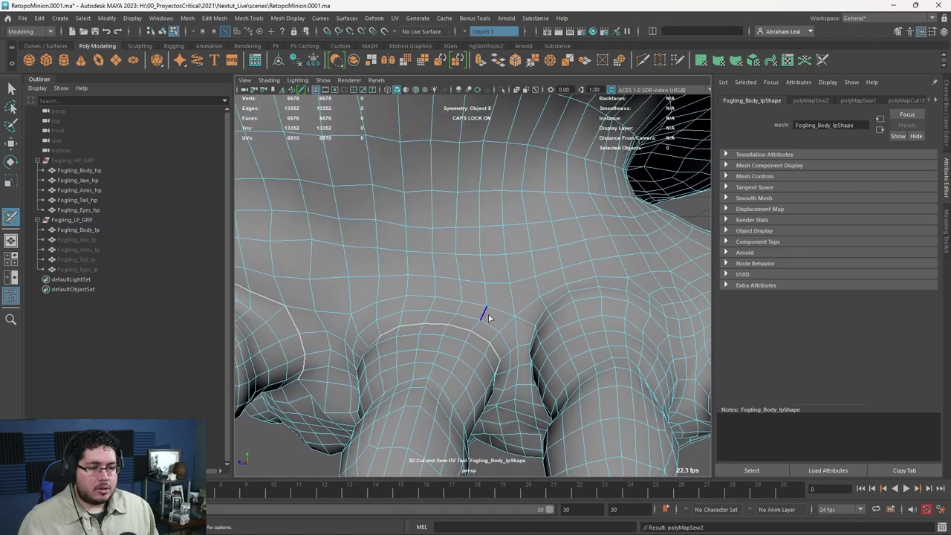
pyautogui.keyDown('alt'); pyautogui.moveTo(484, 314); pyautogui.dragTo(422, 296); pyautogui.keyUp('alt')
pyautogui.doubleClick(402, 291)
pyautogui.keyDown('alt'); pyautogui.moveTo(502, 318); pyautogui.dragTo(476, 221); pyautogui.keyUp('alt')
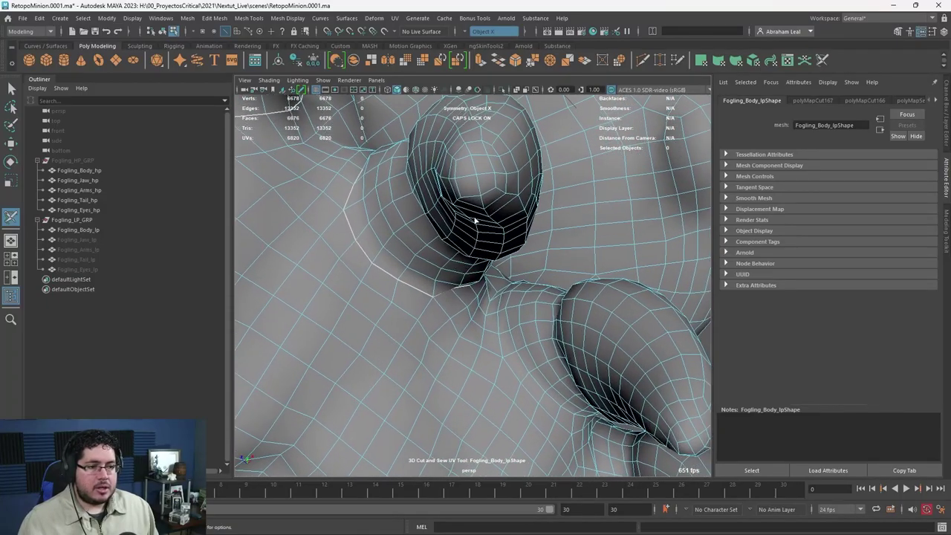
# Try a cut near the first claw leg's tip, and undo it.
pyautogui.click(495, 159)
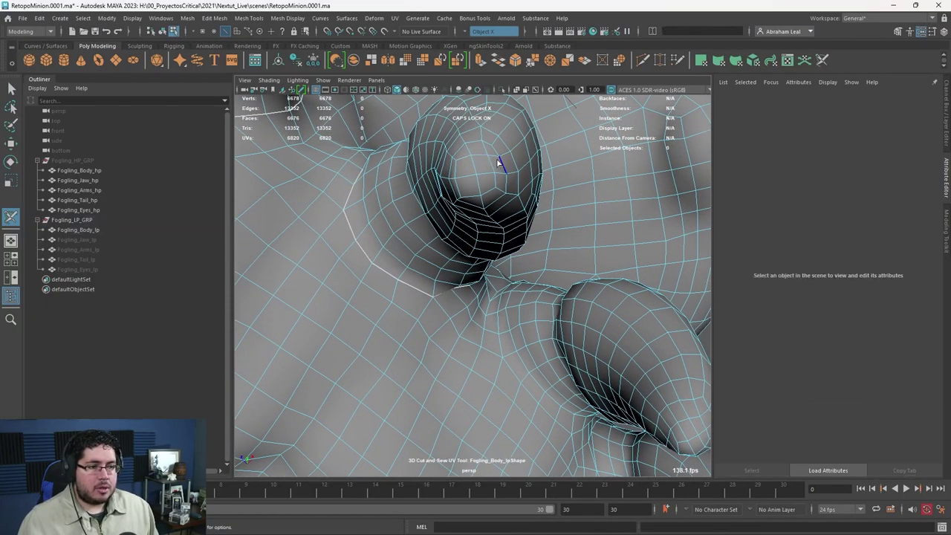
pyautogui.keyDown('alt'); pyautogui.moveTo(495, 154); pyautogui.dragTo(469, 224); pyautogui.keyUp('alt')
pyautogui.hotkey('ctrl', 'z')
pyautogui.hotkey('ctrl', 'z')
# Cut a lengthwise seam on the first claw leg and a seam loop around the base of the second.
pyautogui.doubleClick(518, 185)
pyautogui.keyDown('alt'); pyautogui.moveTo(468, 224); pyautogui.dragTo(428, 225, button='middle'); pyautogui.keyUp('alt')
pyautogui.keyDown('alt'); pyautogui.moveTo(428, 224); pyautogui.dragTo(542, 267); pyautogui.keyUp('alt')
pyautogui.click(449, 356)
pyautogui.doubleClick(565, 321)
pyautogui.doubleClick(546, 240)
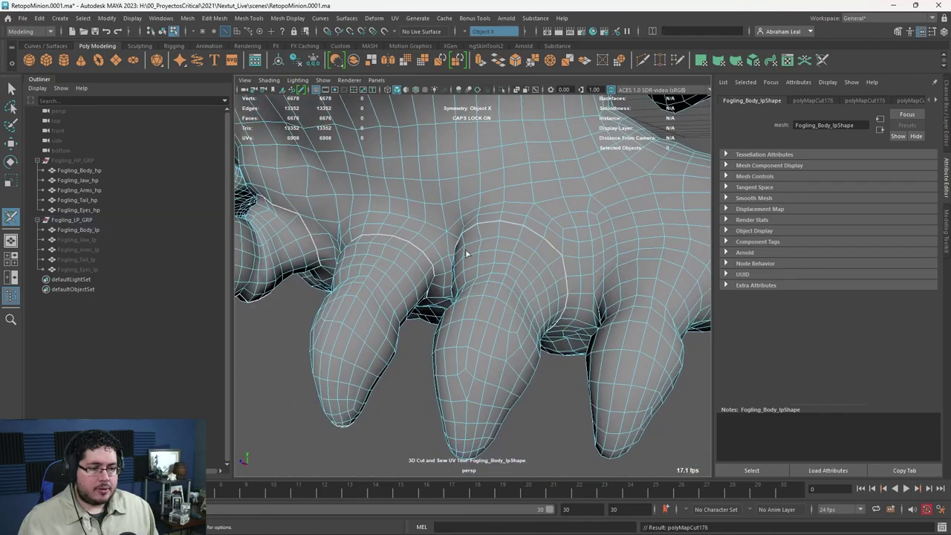
# Cut a lengthwise seam along the underside of the second claw leg and a loop around its tip.
pyautogui.keyDown('alt'); pyautogui.moveTo(465, 249); pyautogui.dragTo(495, 248); pyautogui.keyUp('alt')
pyautogui.doubleClick(501, 217)
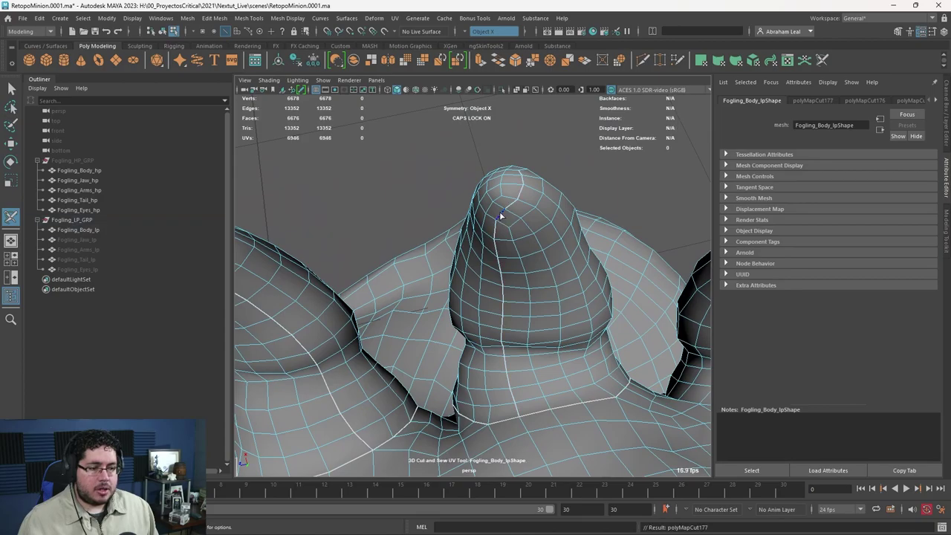
pyautogui.keyDown('alt'); pyautogui.moveTo(501, 216); pyautogui.dragTo(513, 255); pyautogui.keyUp('alt')
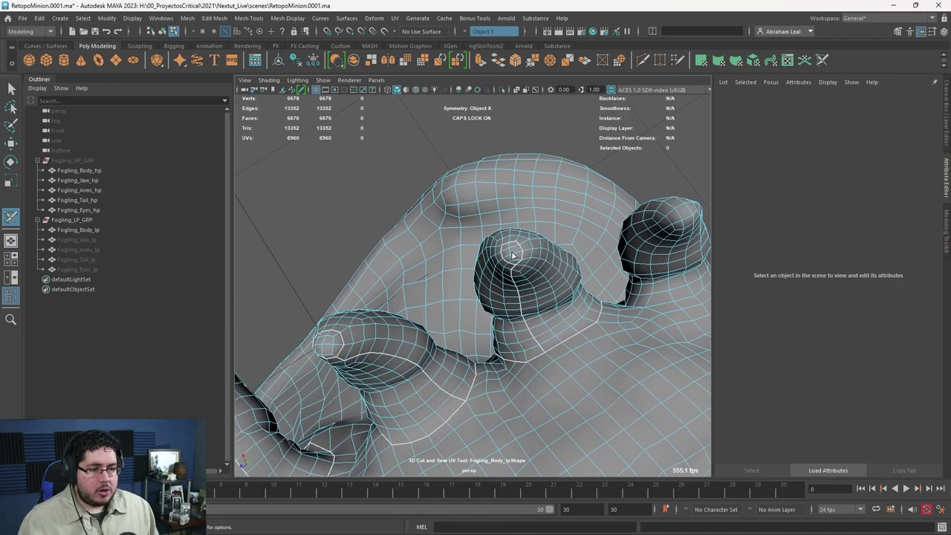
# Cut a UV seam loop around the base of the third claw leg, undoing the stray picks.
pyautogui.keyDown('alt'); pyautogui.moveTo(553, 282); pyautogui.dragTo(504, 287); pyautogui.keyUp('alt')
pyautogui.keyDown('alt'); pyautogui.moveTo(506, 287); pyautogui.dragTo(495, 324, button='right'); pyautogui.keyUp('alt')
pyautogui.doubleClick(497, 330)
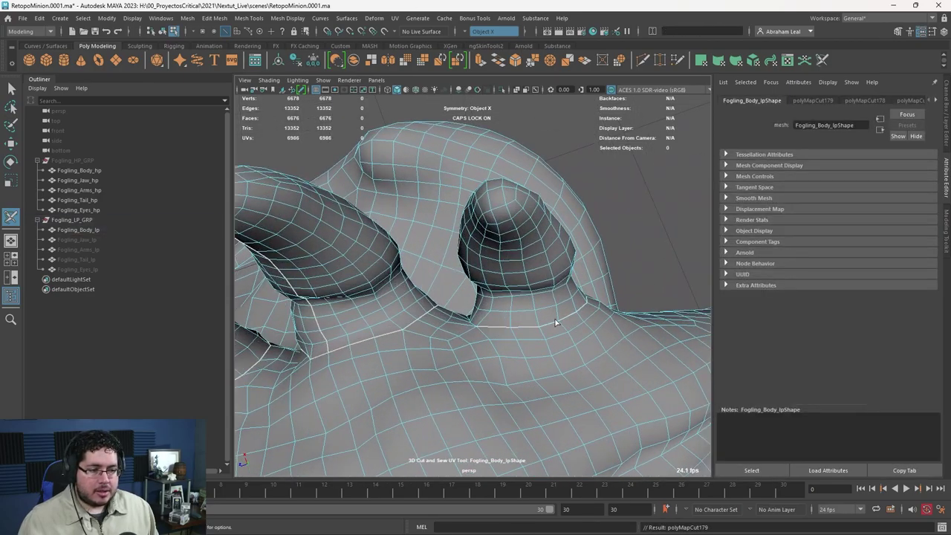
pyautogui.keyDown('alt'); pyautogui.moveTo(558, 323); pyautogui.dragTo(552, 291); pyautogui.keyUp('alt')
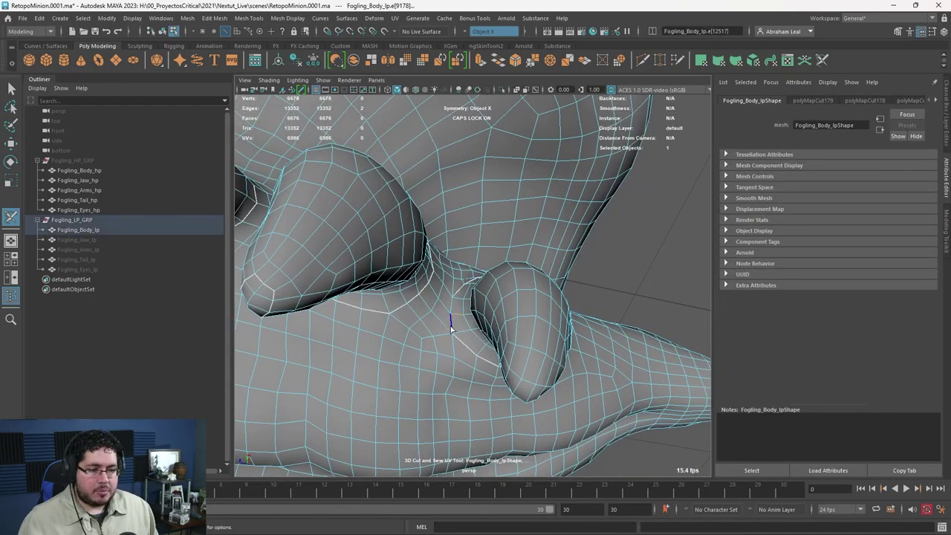
pyautogui.hotkey('ctrl', 'z')
pyautogui.keyDown('alt'); pyautogui.moveTo(451, 327); pyautogui.dragTo(500, 296); pyautogui.keyUp('alt')
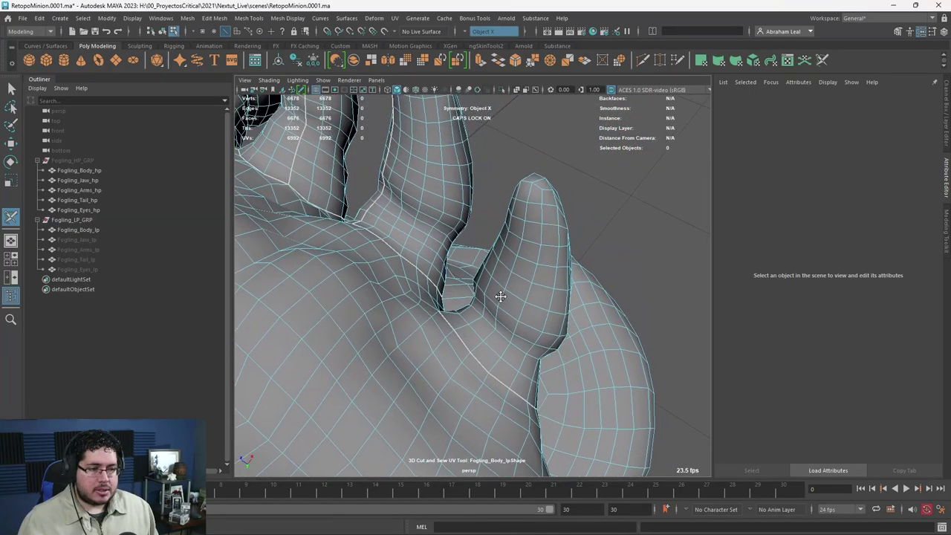
pyautogui.click(532, 196)
pyautogui.keyDown('alt'); pyautogui.moveTo(532, 197); pyautogui.dragTo(477, 260); pyautogui.keyUp('alt')
pyautogui.hotkey('ctrl', 'z')
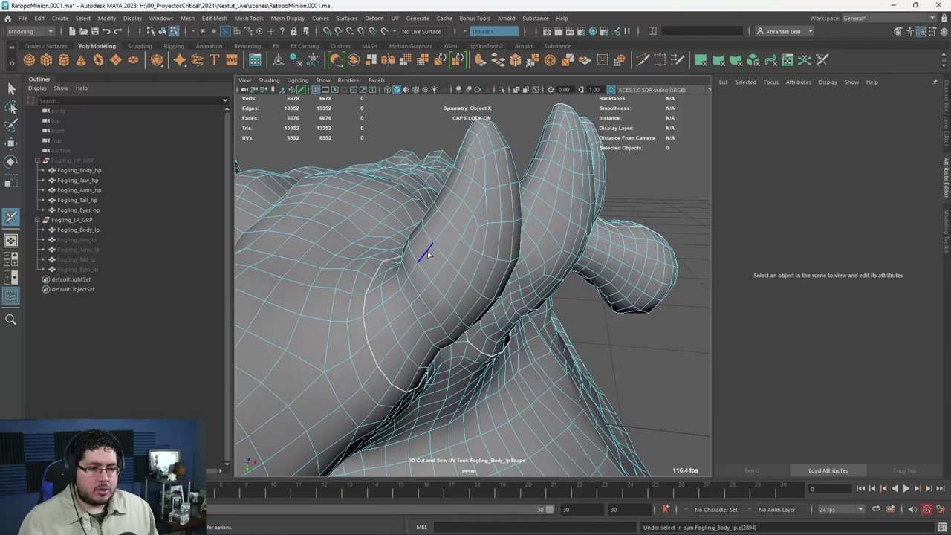
# Cut a lengthwise seam on the third claw leg and sew up the lengthwise seams on the other two.
pyautogui.doubleClick(427, 254)
pyautogui.click(435, 202)
pyautogui.keyDown('alt'); pyautogui.moveTo(435, 202); pyautogui.dragTo(441, 253); pyautogui.keyUp('alt')
pyautogui.keyDown('ctrl'); pyautogui.doubleClick(415, 251); pyautogui.keyUp('ctrl')
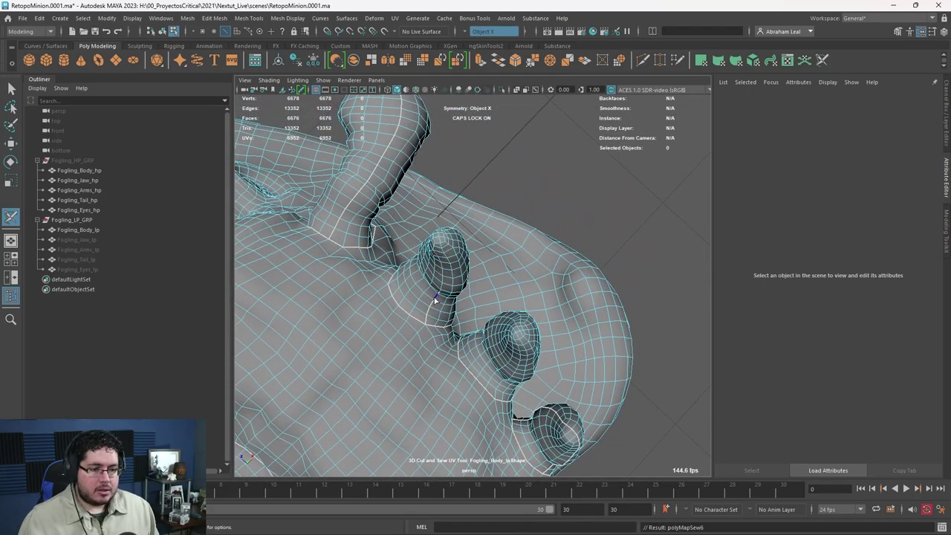
# Recut the lengthwise seams on the claw legs from base to tip, mirrored on both sides.
pyautogui.keyDown('alt'); pyautogui.moveTo(437, 299); pyautogui.dragTo(331, 229); pyautogui.keyUp('alt')
pyautogui.doubleClick(519, 224)
pyautogui.click(371, 277)
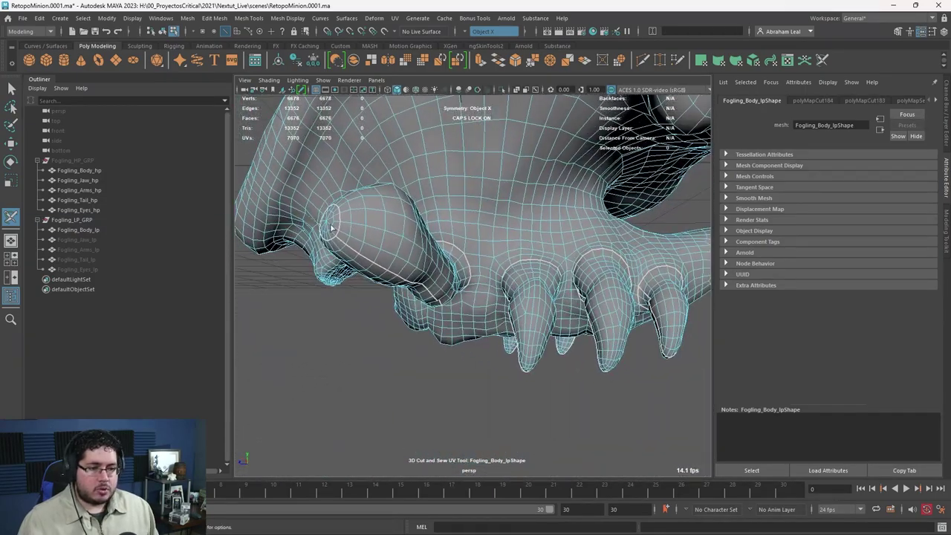
# Cut a lengthwise seam along the body's long rear limb, from the seam at its base to its tip.
pyautogui.keyDown('alt'); pyautogui.moveTo(470, 273); pyautogui.dragTo(463, 320); pyautogui.keyUp('alt')
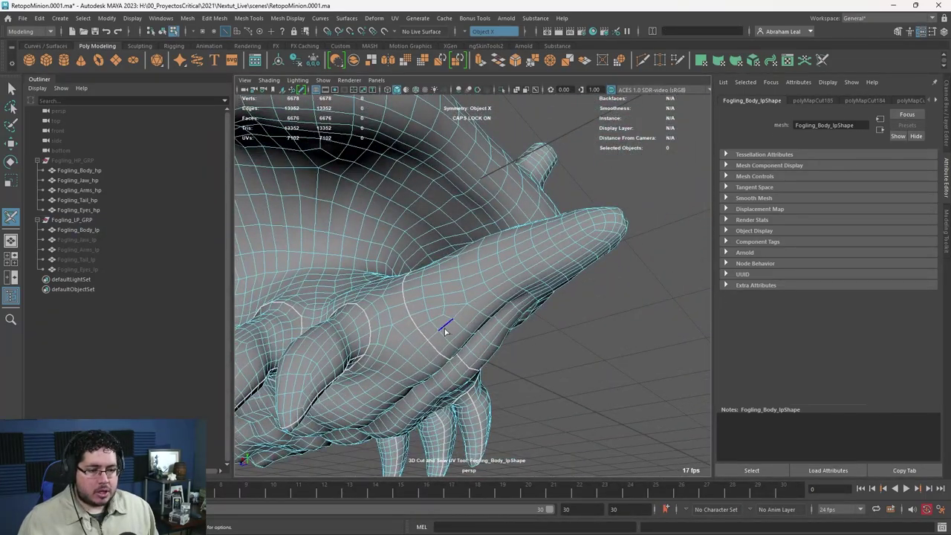
pyautogui.doubleClick(470, 303)
pyautogui.keyDown('alt'); pyautogui.moveTo(520, 296); pyautogui.dragTo(484, 285); pyautogui.keyUp('alt')
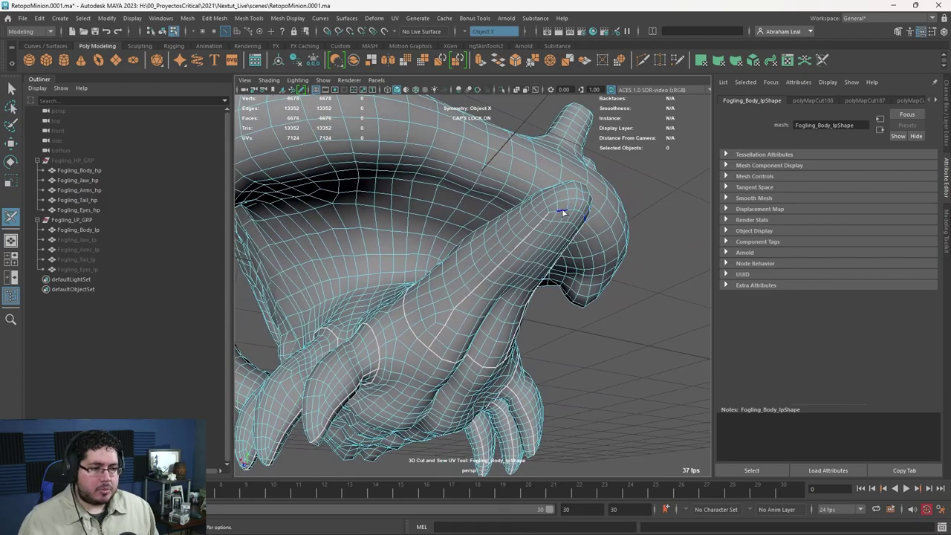
pyautogui.moveTo(563, 213)
pyautogui.mouseDown()
pyautogui.moveTo(552, 206)
pyautogui.moveTo(566, 265)
pyautogui.moveTo(587, 280)
pyautogui.moveTo(520, 257)
pyautogui.mouseUp()
# Cut connecting seams between the bases of neighbouring claw legs along the side of the belly.
pyautogui.keyDown('alt'); pyautogui.moveTo(423, 266); pyautogui.dragTo(480, 323); pyautogui.keyUp('alt')
pyautogui.keyDown('alt'); pyautogui.moveTo(481, 322); pyautogui.dragTo(525, 359, button='right'); pyautogui.keyUp('alt')
pyautogui.doubleClick(553, 293)
pyautogui.keyDown('alt'); pyautogui.moveTo(571, 298); pyautogui.dragTo(418, 297); pyautogui.keyUp('alt')
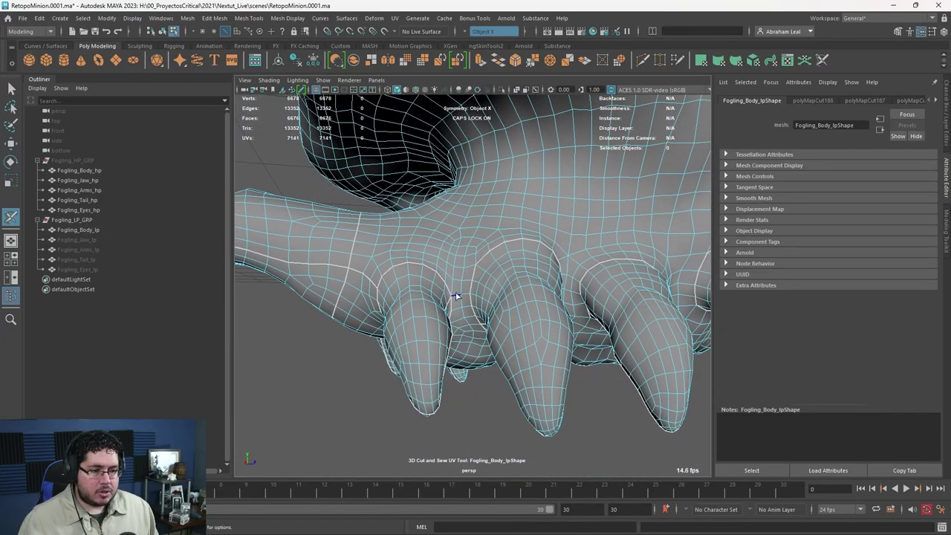
pyautogui.keyDown('alt'); pyautogui.moveTo(515, 303); pyautogui.dragTo(440, 306); pyautogui.keyUp('alt')
pyautogui.doubleClick(432, 281)
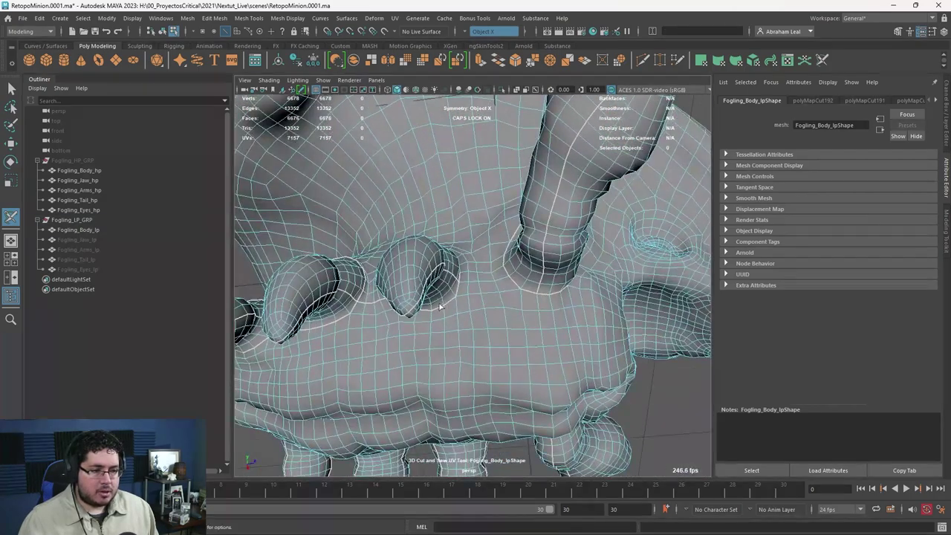
# Extend the belly's side seam from the bulbous arm's base forward to the corner of the mouth.
pyautogui.keyDown('alt'); pyautogui.moveTo(520, 284); pyautogui.dragTo(457, 343); pyautogui.keyUp('alt')
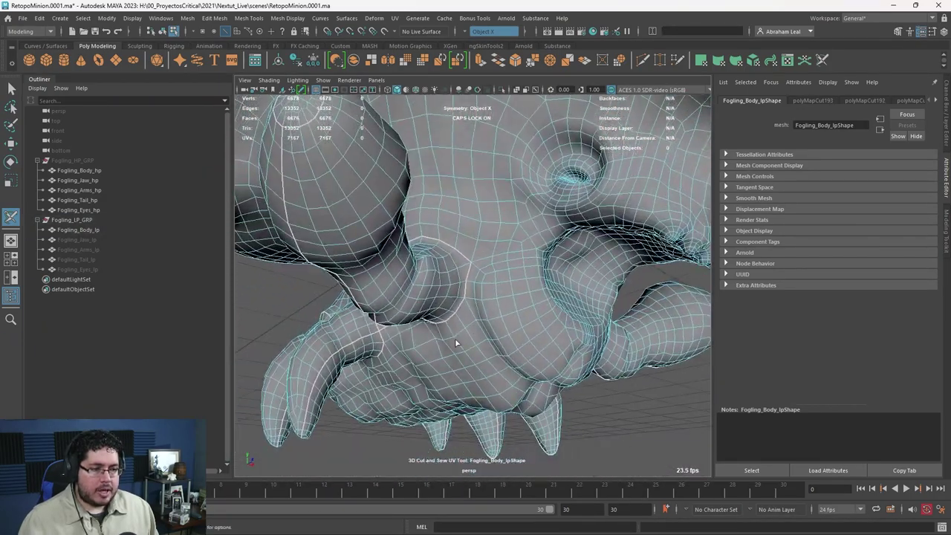
pyautogui.click(482, 262)
pyautogui.keyDown('alt'); pyautogui.moveTo(482, 262); pyautogui.dragTo(555, 274); pyautogui.keyUp('alt')
pyautogui.keyDown('alt'); pyautogui.moveTo(555, 274); pyautogui.dragTo(440, 339, button='right'); pyautogui.keyUp('alt')
pyautogui.keyDown('alt'); pyautogui.moveTo(440, 339); pyautogui.dragTo(548, 334); pyautogui.keyUp('alt')
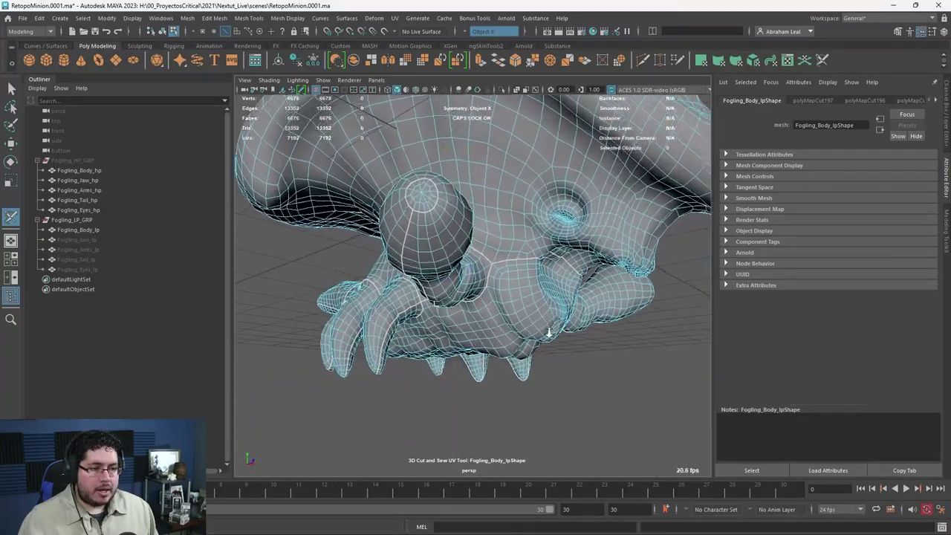
# Cut a seam loop around the base of the wide spout on the body's back, mirrored on both sides.
pyautogui.scroll(3, 548, 334)
pyautogui.keyDown('alt'); pyautogui.moveTo(548, 334); pyautogui.dragTo(480, 306, button='middle'); pyautogui.keyUp('alt')
pyautogui.keyDown('alt'); pyautogui.moveTo(480, 306); pyautogui.dragTo(478, 284); pyautogui.keyUp('alt')
pyautogui.click(432, 272)
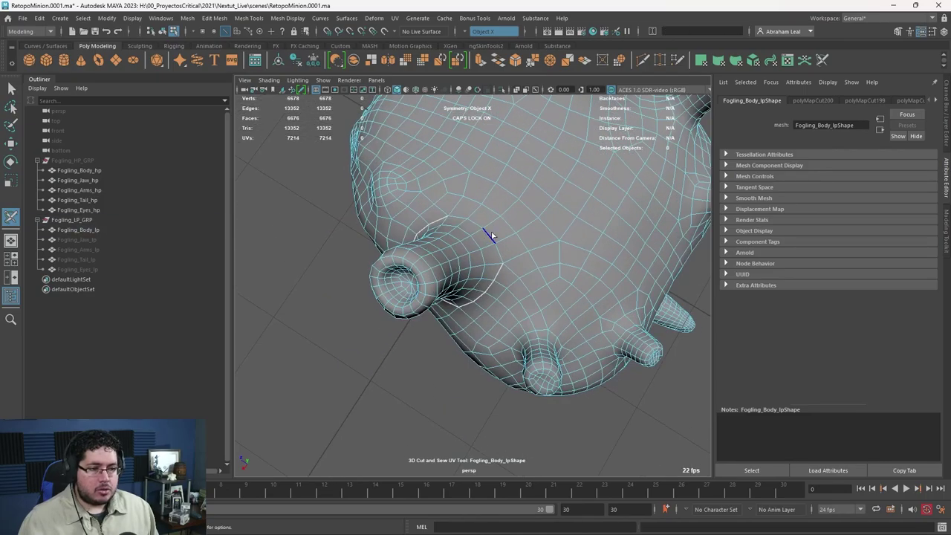
pyautogui.keyDown('alt'); pyautogui.moveTo(489, 241); pyautogui.dragTo(550, 226); pyautogui.keyUp('alt')
pyautogui.keyDown('alt'); pyautogui.moveTo(460, 231); pyautogui.dragTo(480, 275); pyautogui.keyUp('alt')
pyautogui.keyDown('alt'); pyautogui.moveTo(480, 276); pyautogui.dragTo(567, 320, button='right'); pyautogui.keyUp('alt')
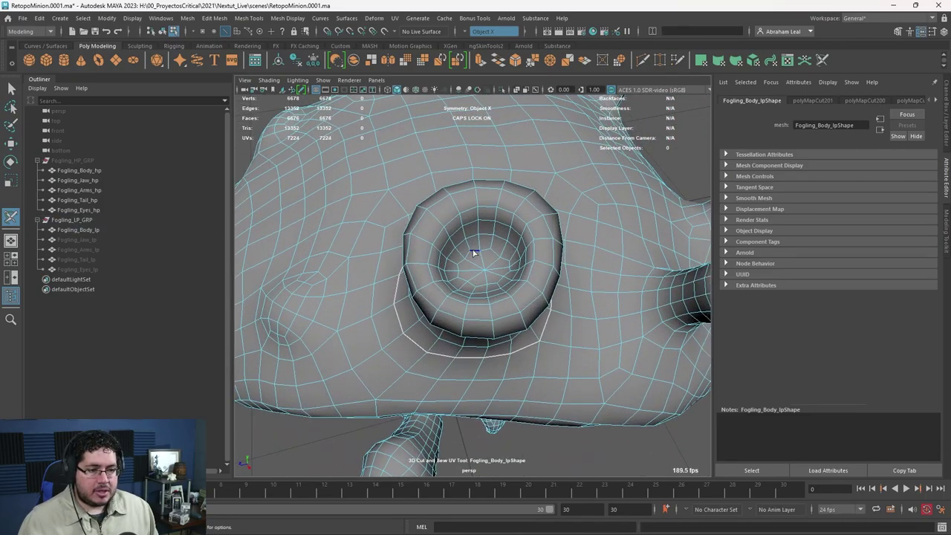
# Cut a ring seam inside the spout's opening and a lengthwise seam joining it to the seam at the base.
pyautogui.click(461, 244)
pyautogui.keyDown('alt'); pyautogui.moveTo(461, 244); pyautogui.dragTo(500, 252); pyautogui.keyUp('alt')
pyautogui.keyDown('alt'); pyautogui.moveTo(524, 297); pyautogui.dragTo(490, 287); pyautogui.keyUp('alt')
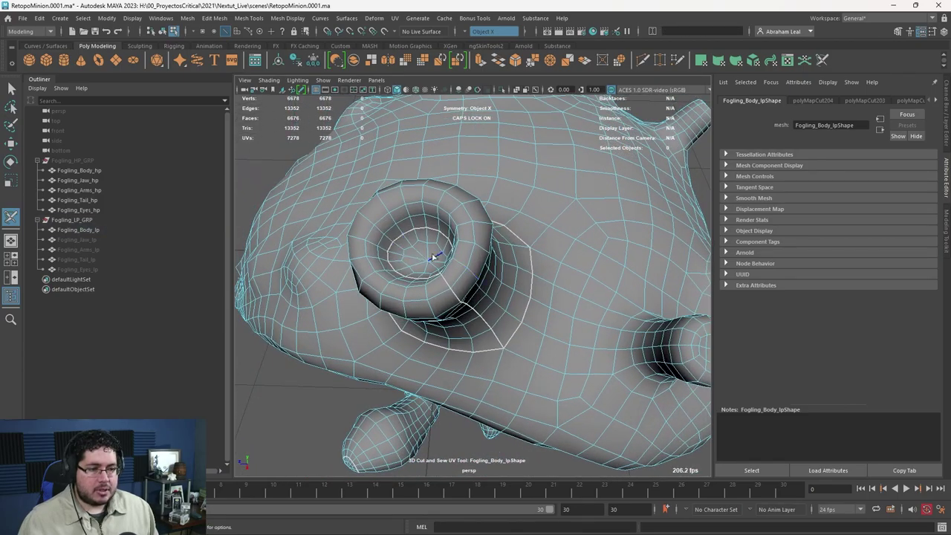
pyautogui.keyDown('alt'); pyautogui.moveTo(433, 257); pyautogui.dragTo(398, 236); pyautogui.keyUp('alt')
pyautogui.keyDown('alt'); pyautogui.moveTo(497, 332); pyautogui.dragTo(459, 275); pyautogui.keyUp('alt')
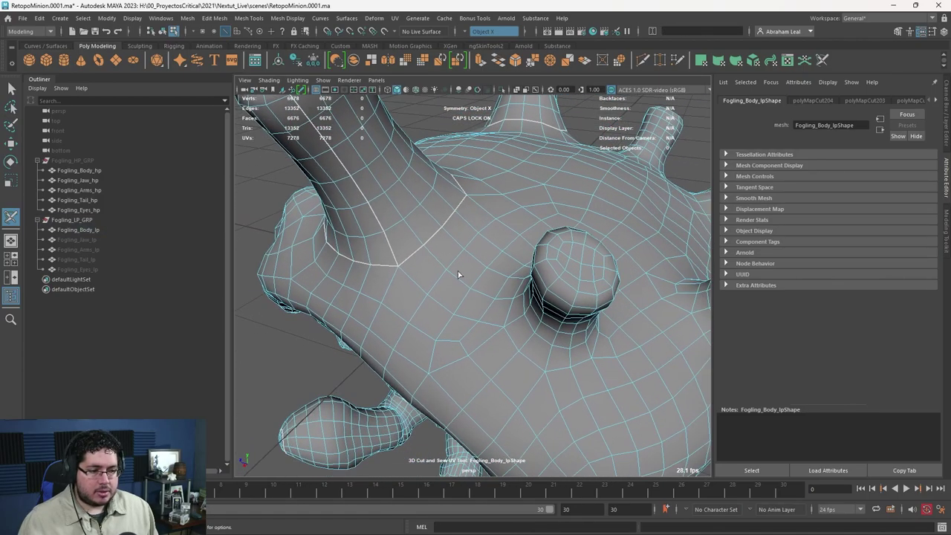
# Cut a seam loop around the base of the neighbouring short spout, undoing the stray cut across the back.
pyautogui.keyDown('alt'); pyautogui.moveTo(563, 368); pyautogui.dragTo(463, 266); pyautogui.keyUp('alt')
pyautogui.keyDown('alt'); pyautogui.moveTo(462, 269); pyautogui.dragTo(410, 343); pyautogui.keyUp('alt')
pyautogui.keyDown('alt'); pyautogui.moveTo(416, 345); pyautogui.dragTo(486, 319); pyautogui.keyUp('alt')
pyautogui.hotkey('ctrl', 'z')
pyautogui.doubleClick(473, 304)
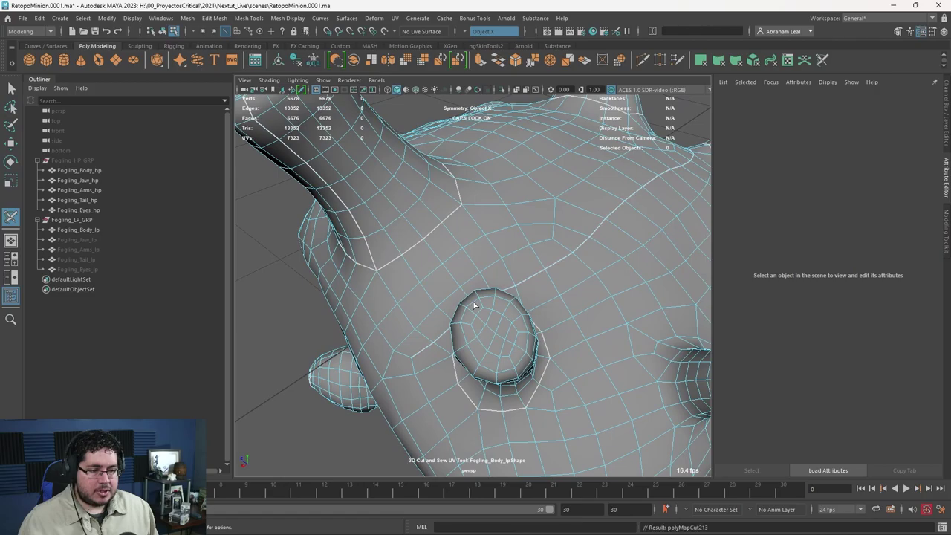
# Cut the short spout's cap and lengthwise seams, connecting them to its base seam.
pyautogui.click(474, 305)
pyautogui.moveTo(474, 305)
pyautogui.keyDown('alt'); pyautogui.mouseDown()
pyautogui.moveTo(477, 270)
pyautogui.moveTo(458, 293)
pyautogui.moveTo(480, 295)
pyautogui.moveTo(447, 289)
pyautogui.moveTo(481, 297)
pyautogui.mouseUp(); pyautogui.keyUp('alt')
pyautogui.click(509, 343)
pyautogui.keyDown('alt'); pyautogui.moveTo(510, 344); pyautogui.dragTo(590, 274); pyautogui.keyUp('alt')
pyautogui.doubleClick(476, 314)
pyautogui.doubleClick(522, 244)
# Cut a mirrored seam along the side of the head, following the ridge above the eye toward the snout.
pyautogui.keyDown('alt'); pyautogui.moveTo(591, 274); pyautogui.dragTo(557, 268, button='right'); pyautogui.keyUp('alt')
pyautogui.keyDown('alt'); pyautogui.moveTo(569, 286); pyautogui.dragTo(533, 245); pyautogui.keyUp('alt')
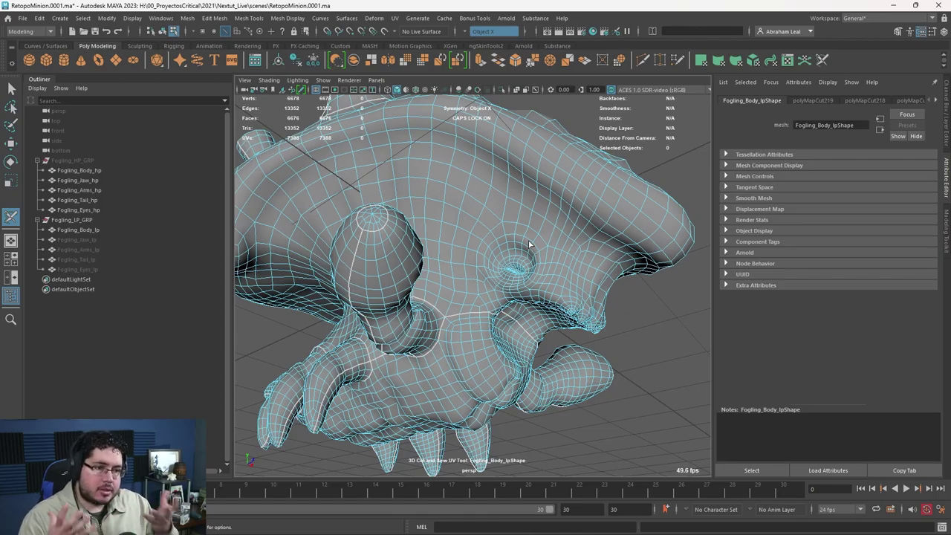
pyautogui.keyDown('alt'); pyautogui.moveTo(492, 221); pyautogui.dragTo(526, 301); pyautogui.keyUp('alt')
pyautogui.scroll(4, 426, 246)
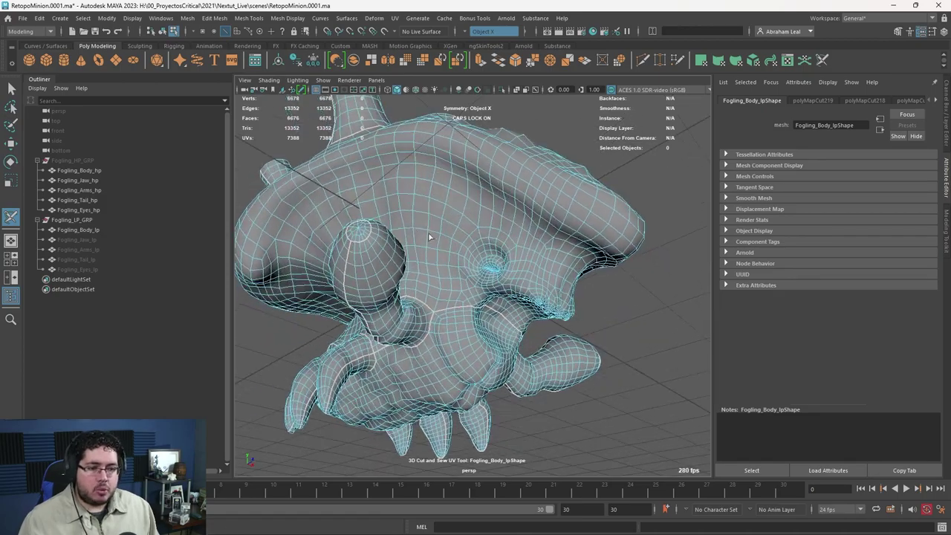
pyautogui.keyDown('alt'); pyautogui.moveTo(327, 205); pyautogui.dragTo(465, 257); pyautogui.keyUp('alt')
pyautogui.doubleClick(395, 205)
pyautogui.doubleClick(499, 170)
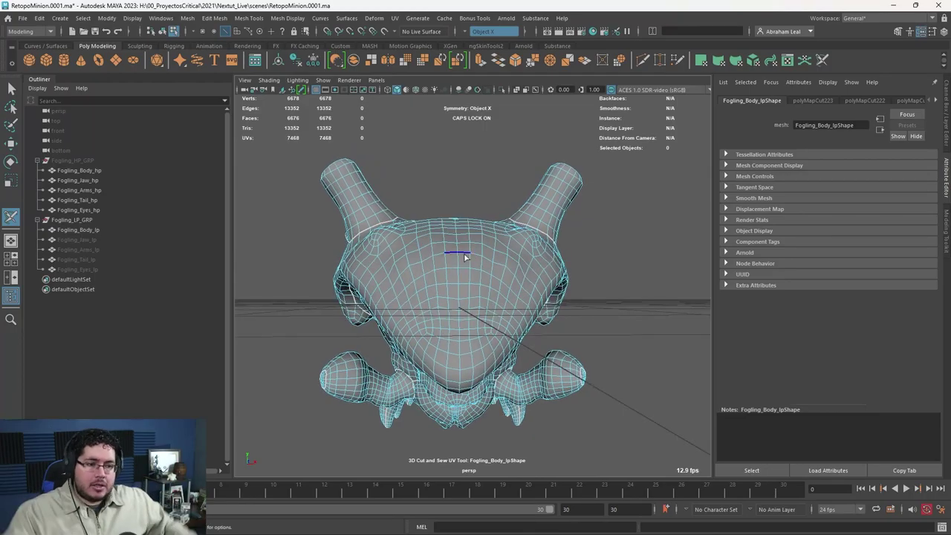
pyautogui.keyDown('alt'); pyautogui.moveTo(465, 266); pyautogui.dragTo(514, 273); pyautogui.keyUp('alt')
pyautogui.keyDown('alt'); pyautogui.moveTo(515, 273); pyautogui.dragTo(518, 324, button='right'); pyautogui.keyUp('alt')
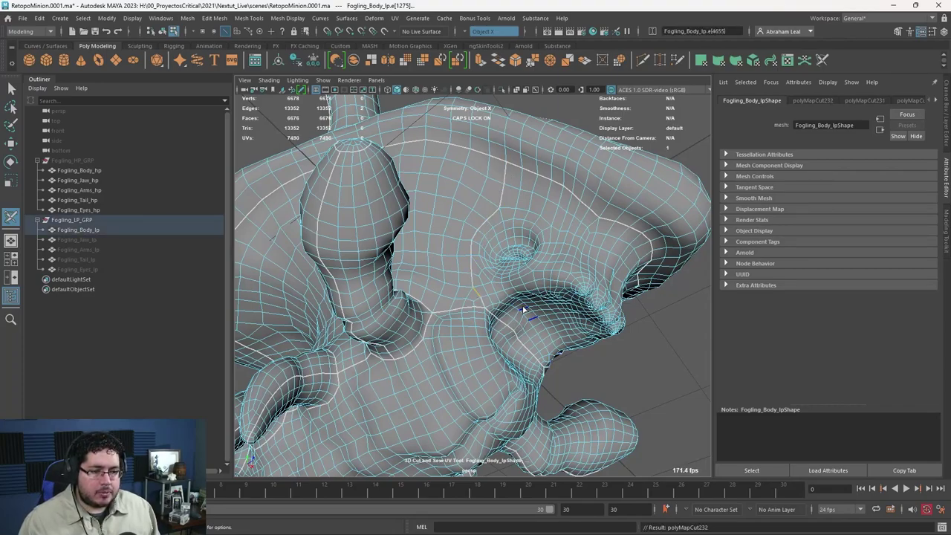
# Cut UV seam loops around the small teeth along the upper mouth edge of the low-poly body with symmetry on.
pyautogui.keyDown('alt'); pyautogui.moveTo(523, 309); pyautogui.dragTo(687, 311); pyautogui.keyUp('alt')
pyautogui.click(656, 337)
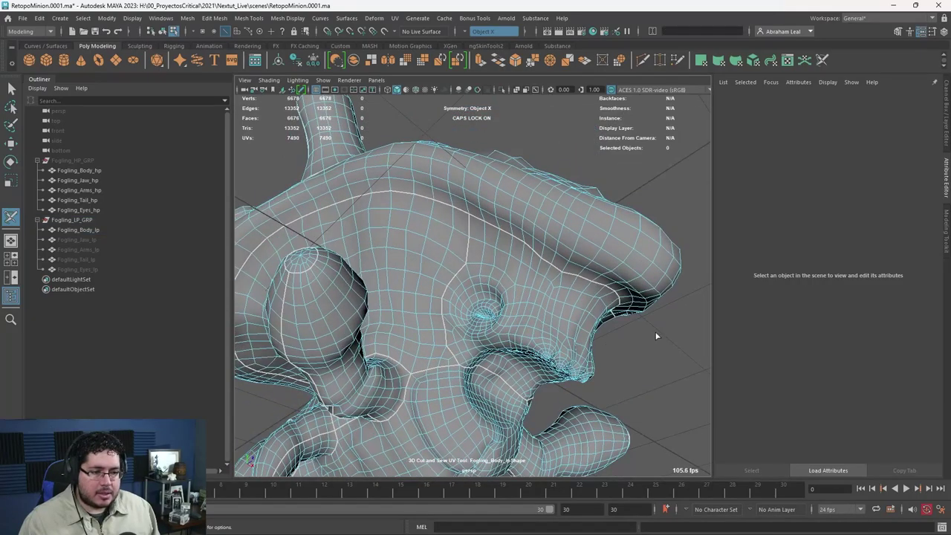
pyautogui.keyDown('alt'); pyautogui.moveTo(656, 336); pyautogui.dragTo(648, 347, button='right'); pyautogui.keyUp('alt')
pyautogui.keyDown('alt'); pyautogui.moveTo(647, 347); pyautogui.dragTo(473, 280); pyautogui.keyUp('alt')
pyautogui.press('[')
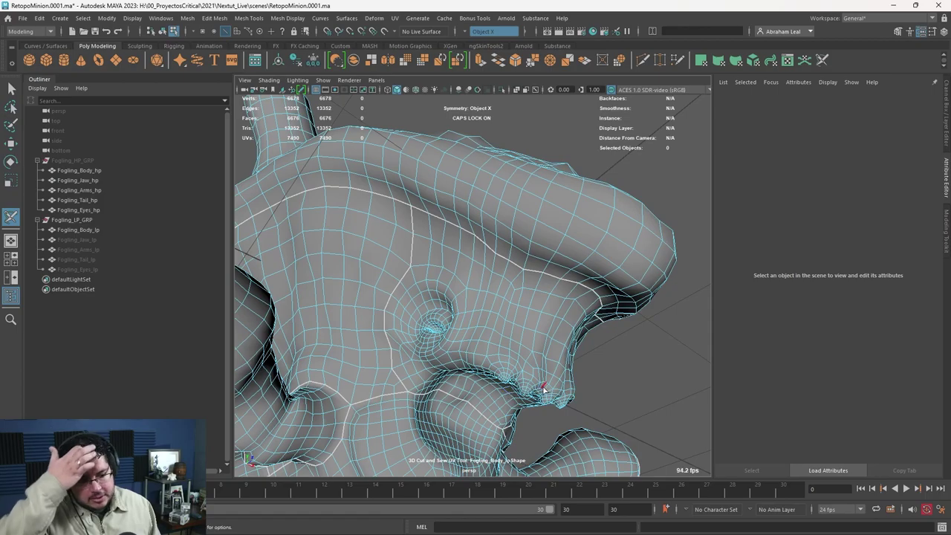
pyautogui.keyDown('alt'); pyautogui.moveTo(547, 358); pyautogui.dragTo(586, 401, button='right'); pyautogui.keyUp('alt')
pyautogui.keyDown('alt'); pyautogui.moveTo(585, 401); pyautogui.dragTo(388, 275); pyautogui.keyUp('alt')
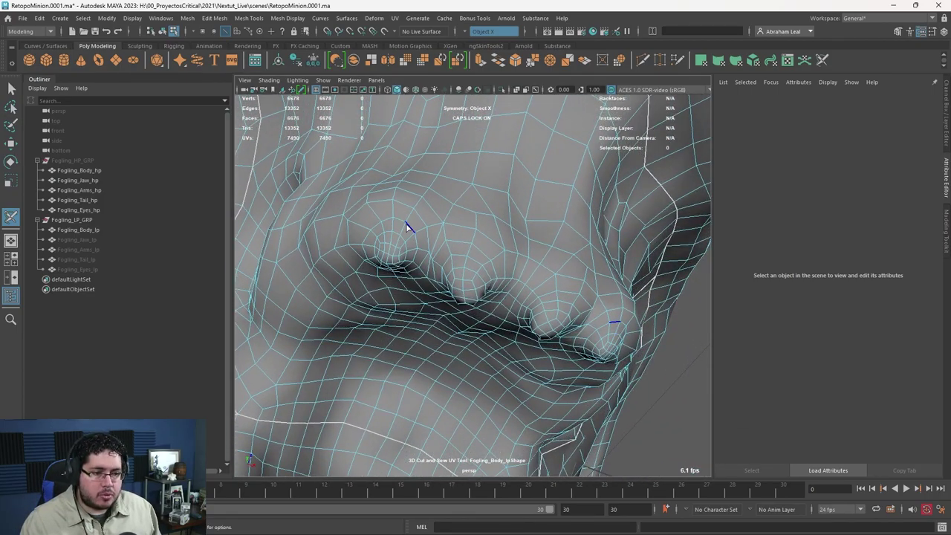
pyautogui.click(436, 247)
pyautogui.doubleClick(453, 243)
pyautogui.keyDown('alt'); pyautogui.moveTo(452, 243); pyautogui.dragTo(469, 289); pyautogui.keyUp('alt')
pyautogui.keyDown('alt'); pyautogui.moveTo(469, 289); pyautogui.dragTo(478, 320, button='right'); pyautogui.keyUp('alt')
pyautogui.keyDown('alt'); pyautogui.moveTo(477, 319); pyautogui.dragTo(489, 307, button='middle'); pyautogui.keyUp('alt')
pyautogui.keyDown('alt'); pyautogui.moveTo(488, 306); pyautogui.dragTo(471, 270); pyautogui.keyUp('alt')
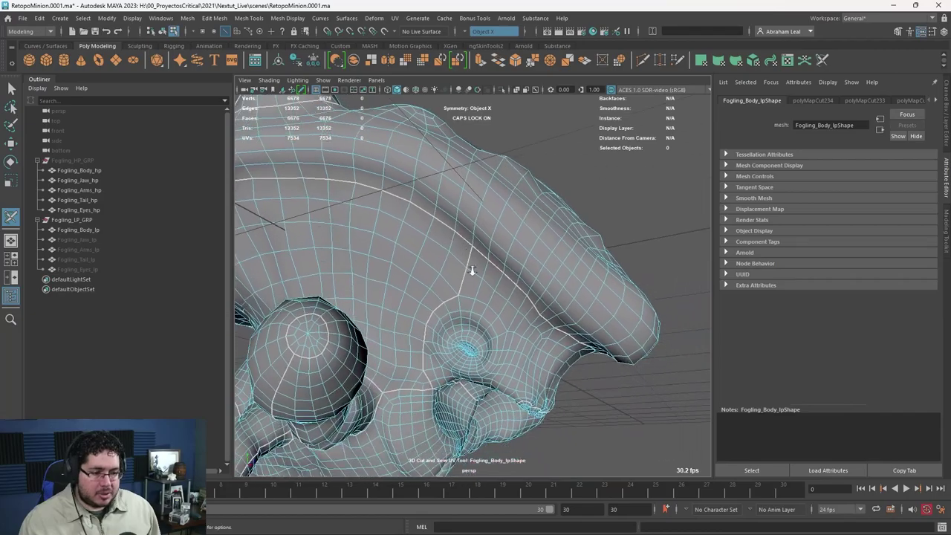
# Cut UV seam loops inside the deep crease of the round recess above the mouth.
pyautogui.keyDown('alt'); pyautogui.moveTo(471, 270); pyautogui.dragTo(514, 310, button='right'); pyautogui.keyUp('alt')
pyautogui.keyDown('alt'); pyautogui.moveTo(513, 310); pyautogui.dragTo(530, 224, button='middle'); pyautogui.keyUp('alt')
pyautogui.keyDown('alt'); pyautogui.moveTo(500, 297); pyautogui.dragTo(471, 301, button='right'); pyautogui.keyUp('alt')
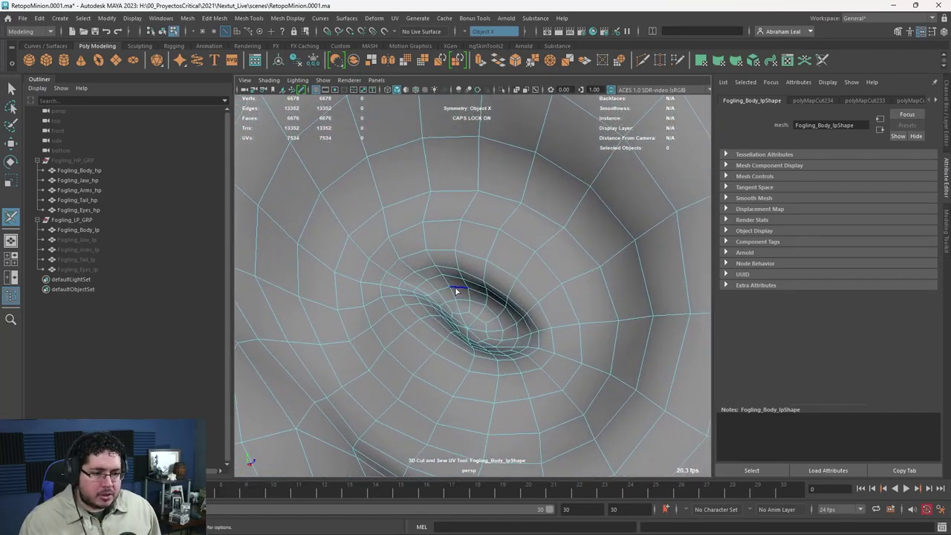
pyautogui.keyDown('alt'); pyautogui.moveTo(511, 329); pyautogui.dragTo(371, 330, button='right'); pyautogui.keyUp('alt')
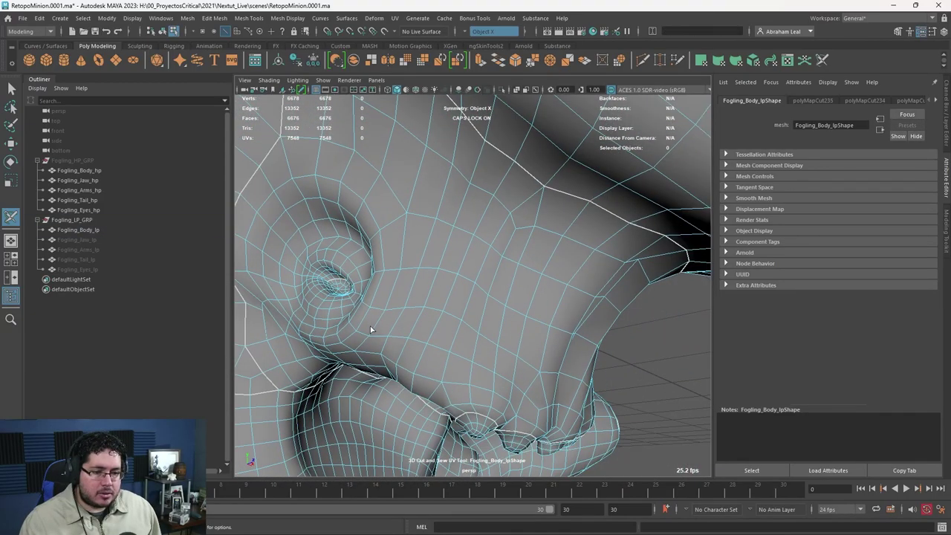
pyautogui.keyDown('alt'); pyautogui.moveTo(371, 329); pyautogui.dragTo(365, 353); pyautogui.keyUp('alt')
pyautogui.keyDown('alt'); pyautogui.moveTo(365, 352); pyautogui.dragTo(418, 380, button='right'); pyautogui.keyUp('alt')
pyautogui.keyDown('alt'); pyautogui.moveTo(417, 380); pyautogui.dragTo(342, 424); pyautogui.keyUp('alt')
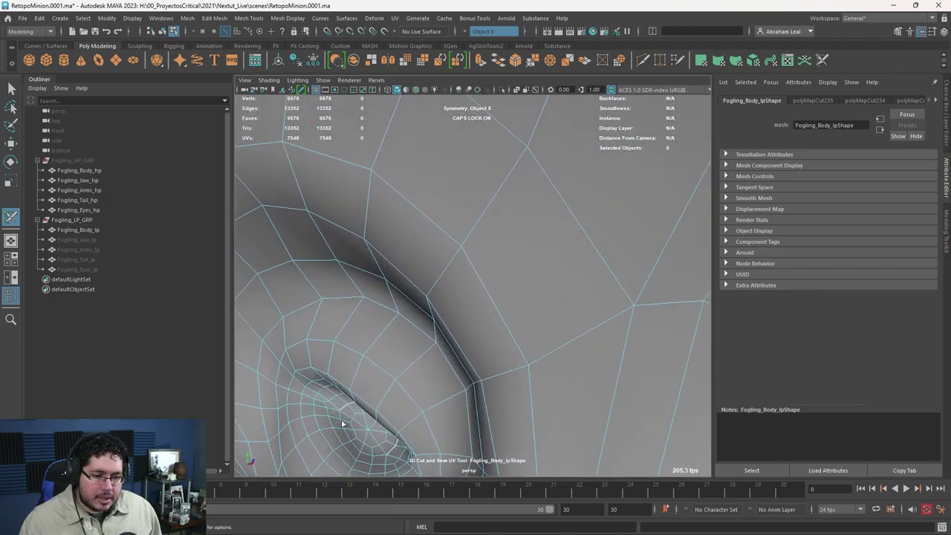
pyautogui.doubleClick(341, 419)
pyautogui.keyDown('alt'); pyautogui.moveTo(387, 401); pyautogui.dragTo(313, 372, button='right'); pyautogui.keyUp('alt')
pyautogui.keyDown('alt'); pyautogui.moveTo(535, 349); pyautogui.dragTo(471, 202); pyautogui.keyUp('alt')
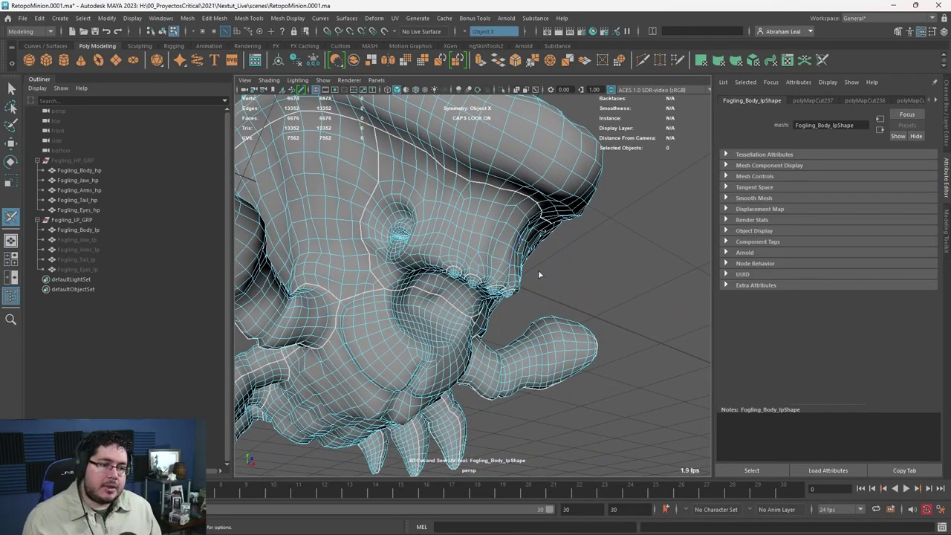
# Review the finished seams around the creature and open the low-poly body mesh in the UV Editor.
pyautogui.keyDown('alt'); pyautogui.moveTo(540, 275); pyautogui.dragTo(611, 315); pyautogui.keyUp('alt')
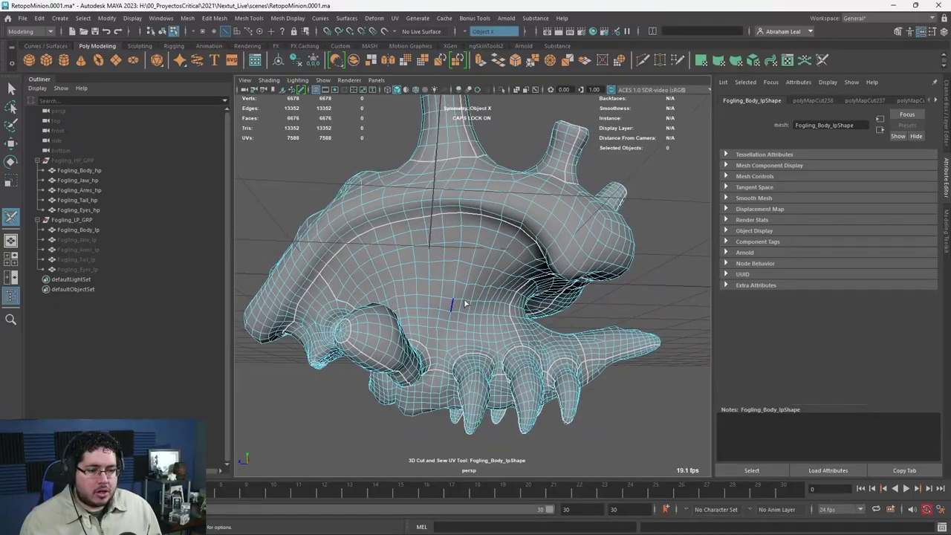
pyautogui.keyDown('alt'); pyautogui.moveTo(465, 303); pyautogui.dragTo(466, 336); pyautogui.keyUp('alt')
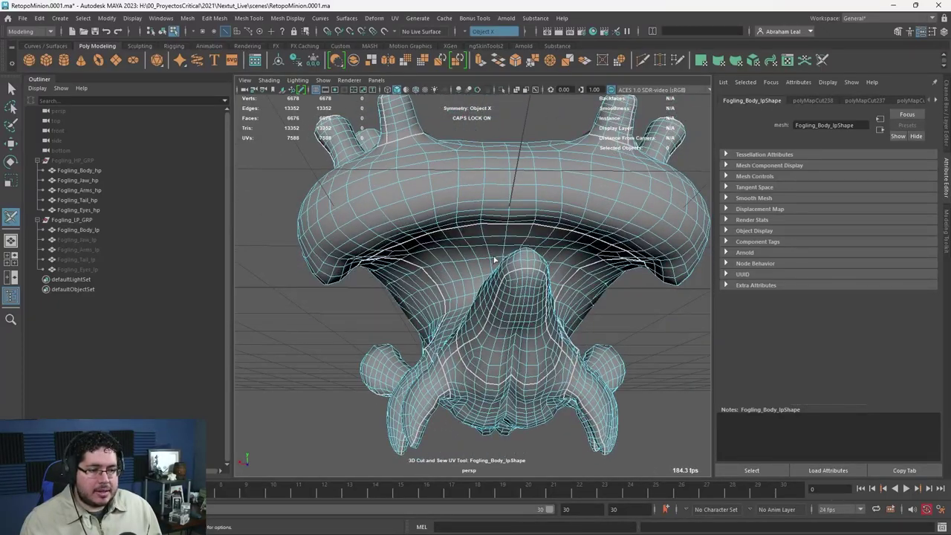
pyautogui.keyDown('alt'); pyautogui.moveTo(495, 259); pyautogui.dragTo(460, 273); pyautogui.keyUp('alt')
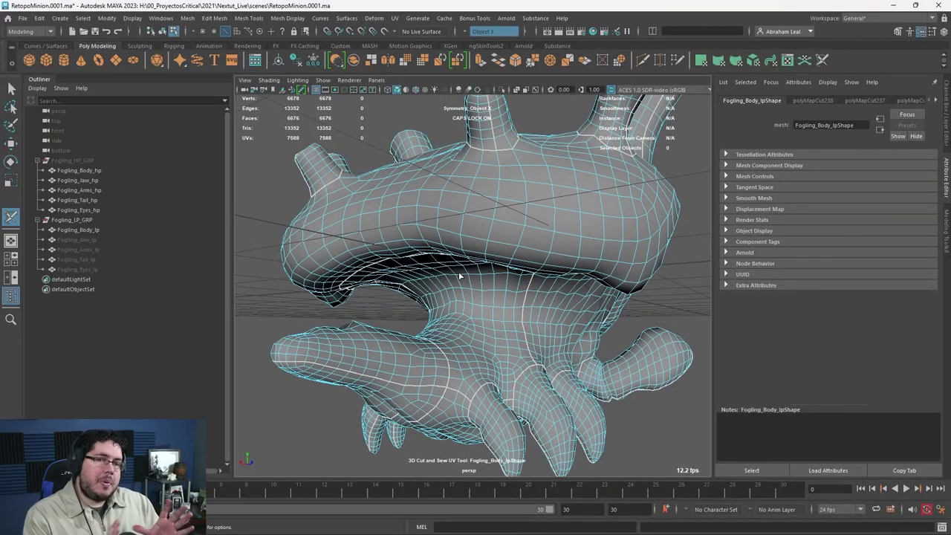
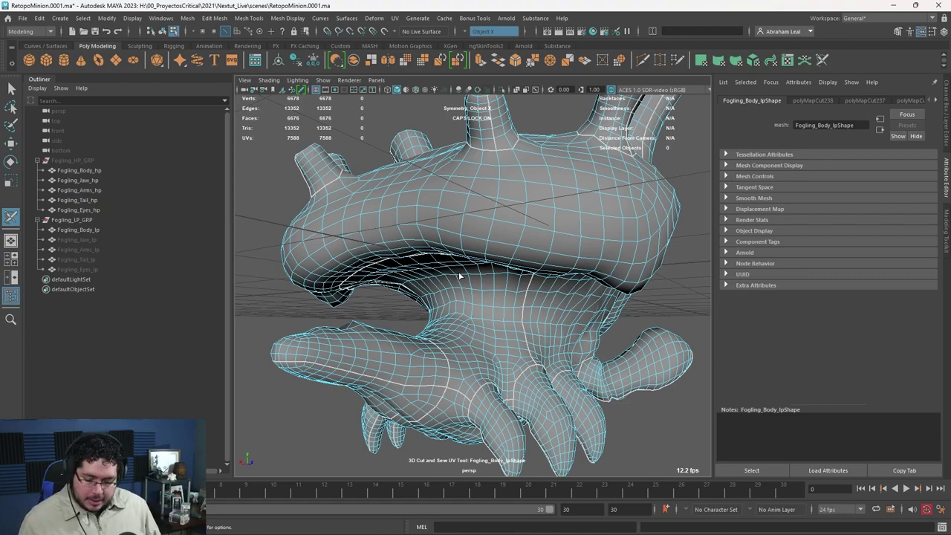
pyautogui.click(587, 263)
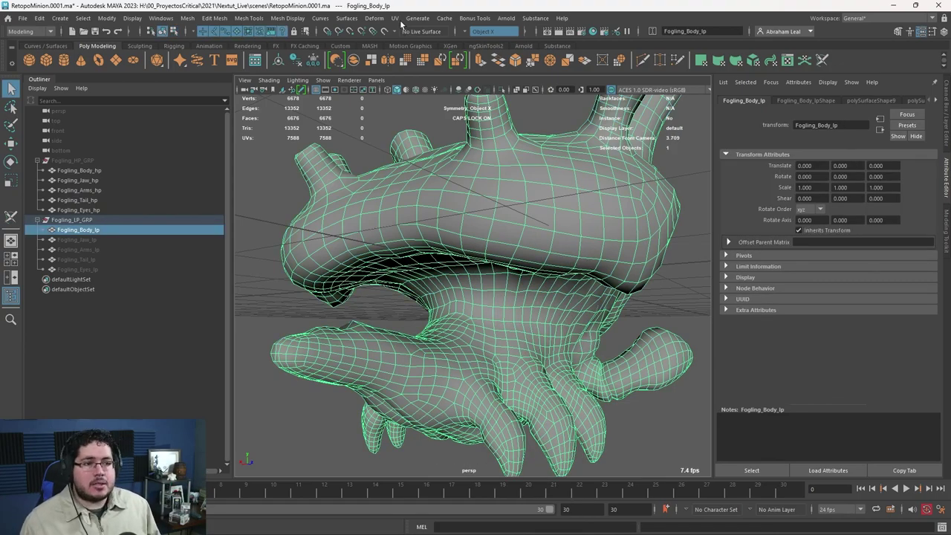
pyautogui.click(395, 18)
pyautogui.click(413, 39)
pyautogui.scroll(-3, 465, 272)
# Switch to UV shell selection, select all of the body's shells and unfold them.
pyautogui.rightClick(465, 277)
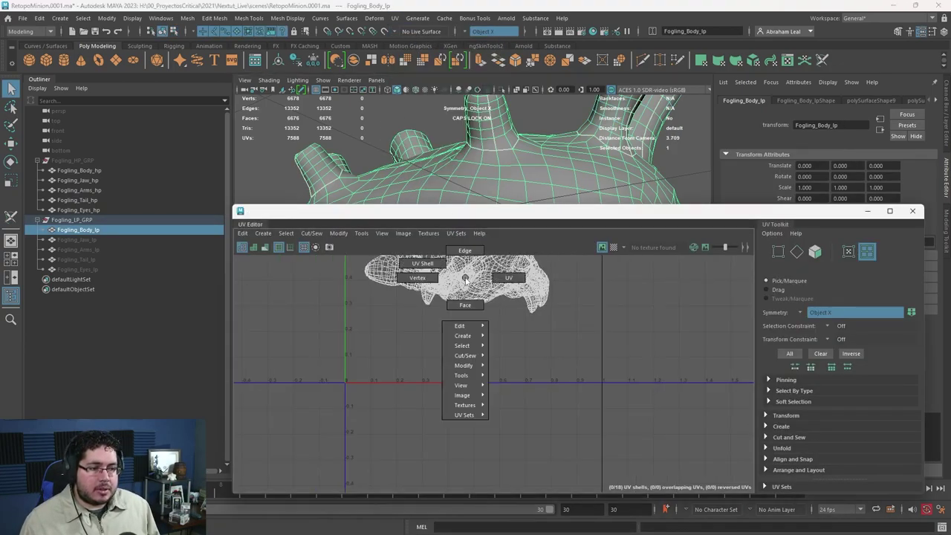
pyautogui.keyDown('alt'); pyautogui.moveTo(467, 276); pyautogui.dragTo(482, 341, button='middle'); pyautogui.keyUp('alt')
pyautogui.moveTo(485, 295); pyautogui.dragTo(449, 287, button='right')
pyautogui.scroll(-2, 448, 287)
pyautogui.keyDown('alt'); pyautogui.moveTo(594, 244); pyautogui.dragTo(586, 291, button='middle'); pyautogui.keyUp('alt')
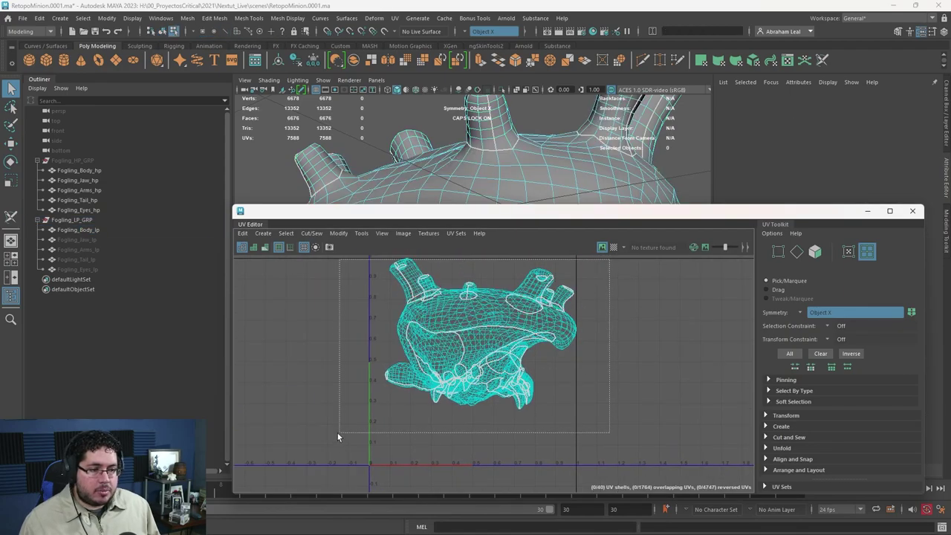
pyautogui.moveTo(338, 433); pyautogui.dragTo(332, 435)
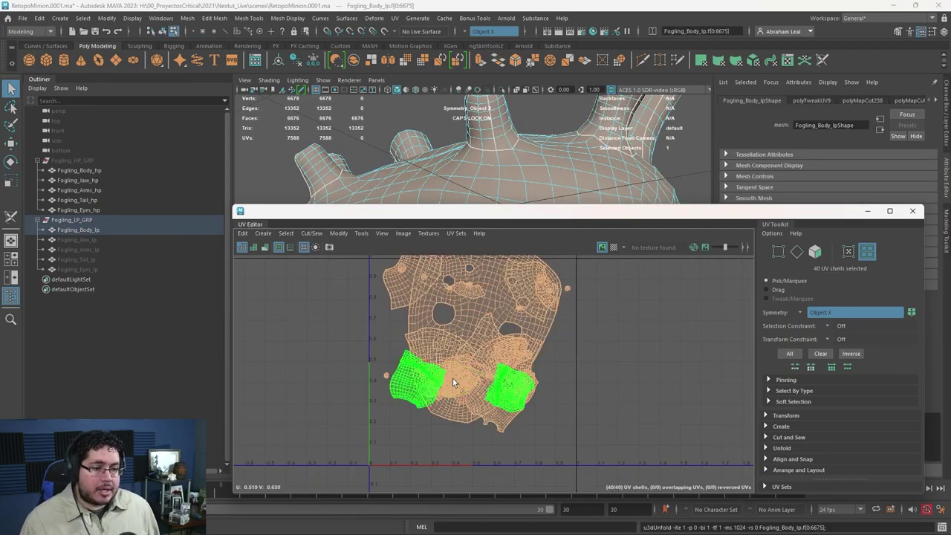
# Move the large head UV shell out of the pile into the neighbouring tile and rotate it upright.
pyautogui.click(476, 394)
pyautogui.press('w')
pyautogui.moveTo(475, 393); pyautogui.dragTo(643, 388)
pyautogui.click(625, 360)
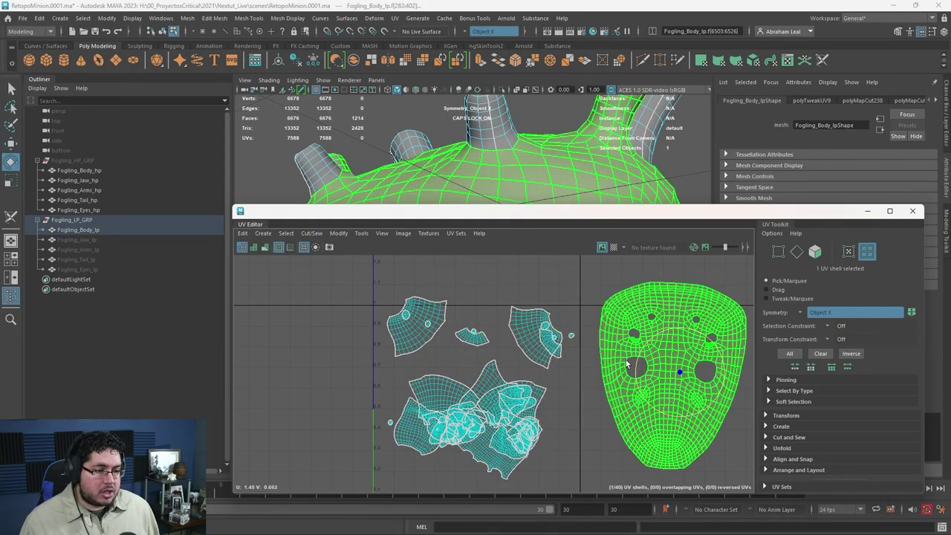
# Examine the tangled UVs at the edge of a horn opening in the head shell and the matching area on the model.
pyautogui.keyDown('alt'); pyautogui.moveTo(625, 360); pyautogui.dragTo(574, 387, button='middle'); pyautogui.keyUp('alt')
pyautogui.scroll(10, 590, 365)
pyautogui.click(543, 302)
pyautogui.scroll(3, 543, 297)
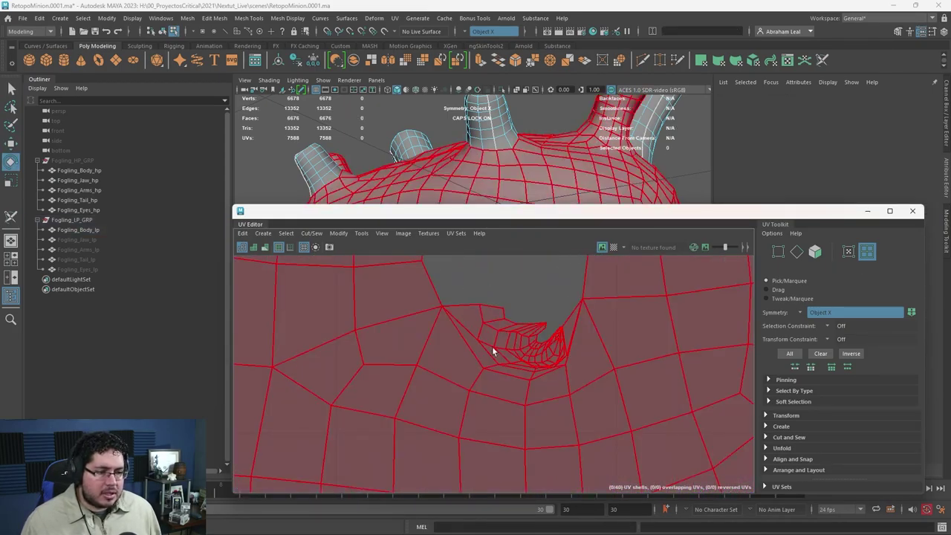
pyautogui.scroll(-6, 539, 339)
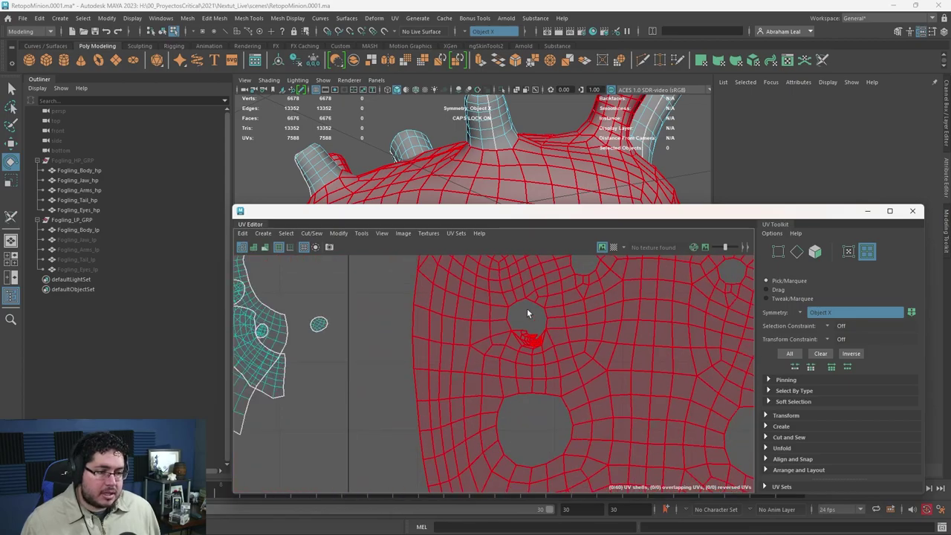
pyautogui.click(554, 170)
pyautogui.keyDown('alt'); pyautogui.moveTo(554, 169); pyautogui.dragTo(573, 162); pyautogui.keyUp('alt')
pyautogui.click(867, 212)
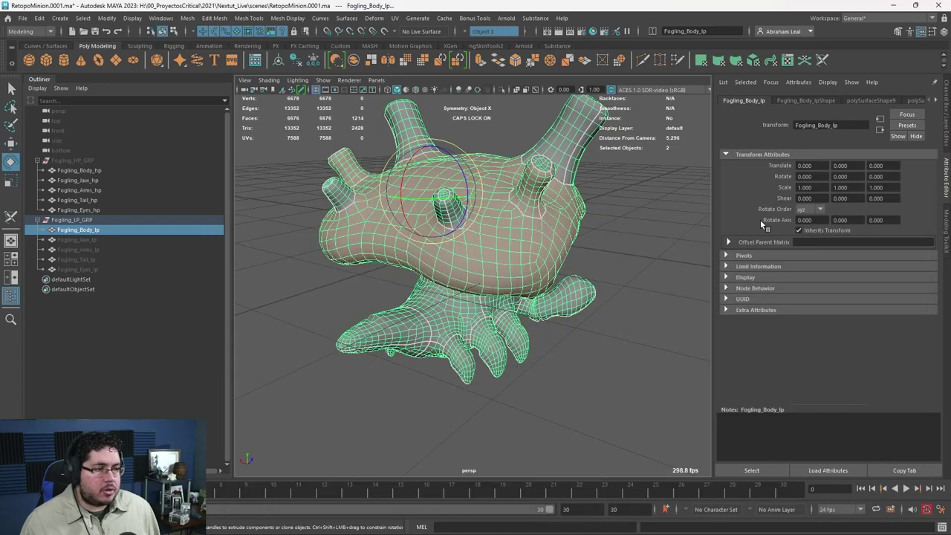
# Complete the unfinished UV seams at the horn bases using the 3D Cut and Sew UV Tool.
pyautogui.click(654, 225)
pyautogui.click(541, 232)
pyautogui.keyDown('alt'); pyautogui.moveTo(541, 233); pyautogui.dragTo(594, 287); pyautogui.keyUp('alt')
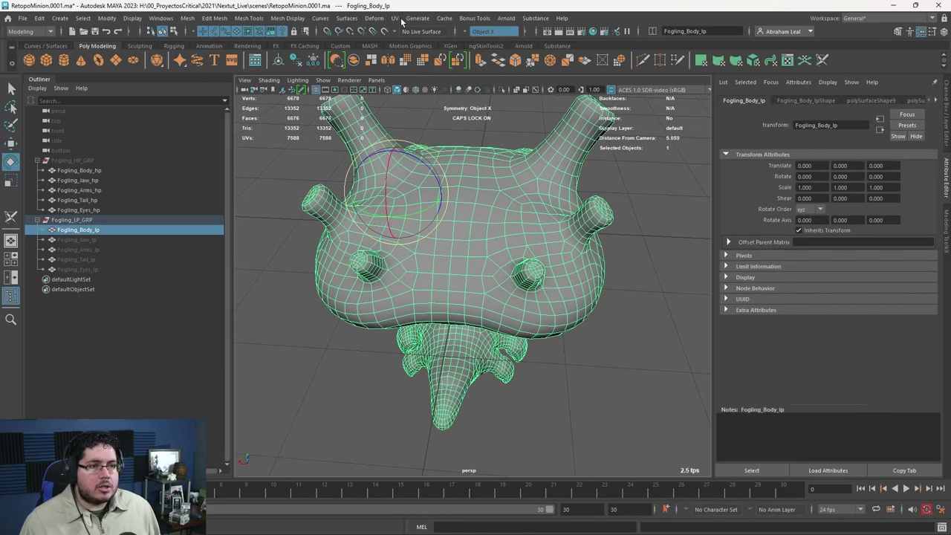
pyautogui.click(396, 18)
pyautogui.click(440, 239)
pyautogui.keyDown('alt'); pyautogui.moveTo(446, 213); pyautogui.dragTo(407, 297); pyautogui.keyUp('alt')
pyautogui.scroll(5, 439, 288)
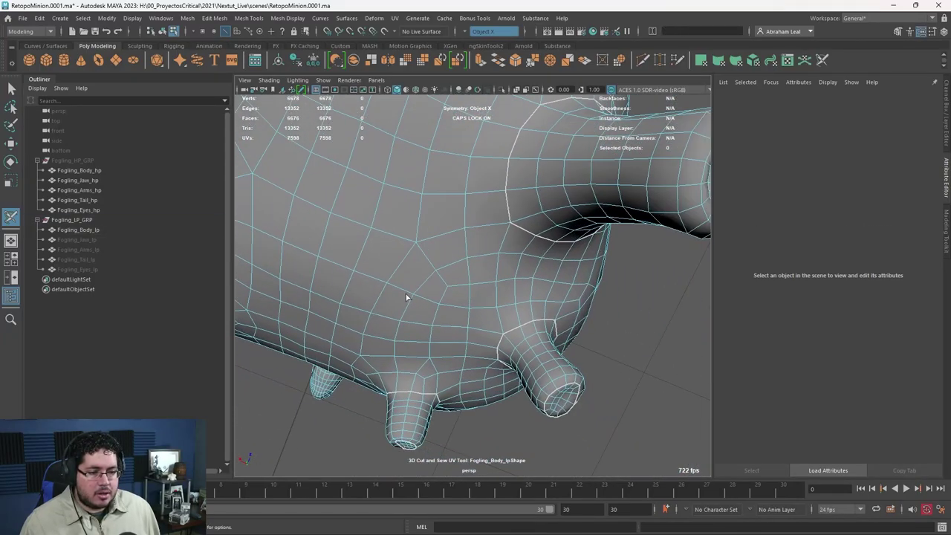
pyautogui.keyDown('alt'); pyautogui.moveTo(531, 336); pyautogui.dragTo(525, 256); pyautogui.keyUp('alt')
# Reopen the body mesh in the UV Editor, select all UV shells and unfold them again.
pyautogui.click(599, 209)
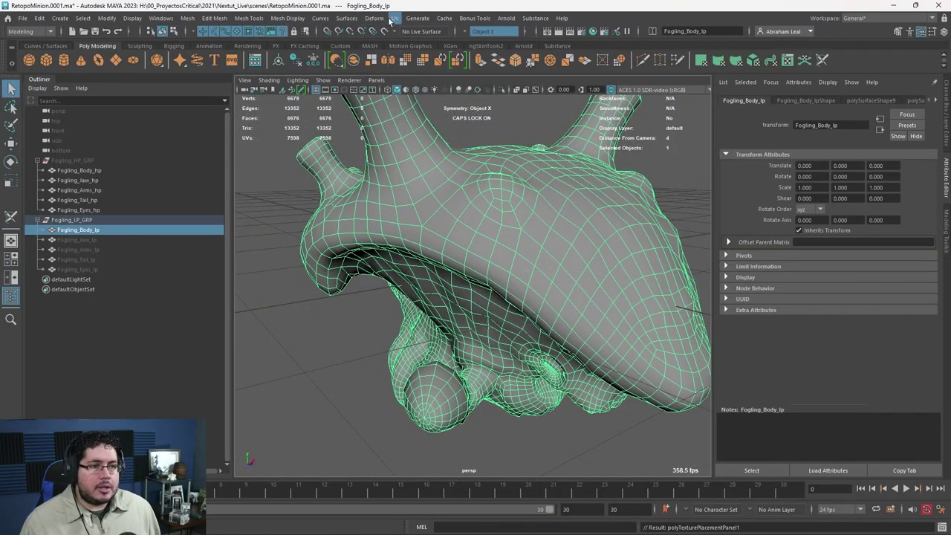
pyautogui.click(393, 18)
pyautogui.click(419, 37)
pyautogui.moveTo(446, 306); pyautogui.dragTo(342, 280, button='right')
pyautogui.moveTo(342, 280); pyautogui.dragTo(620, 446)
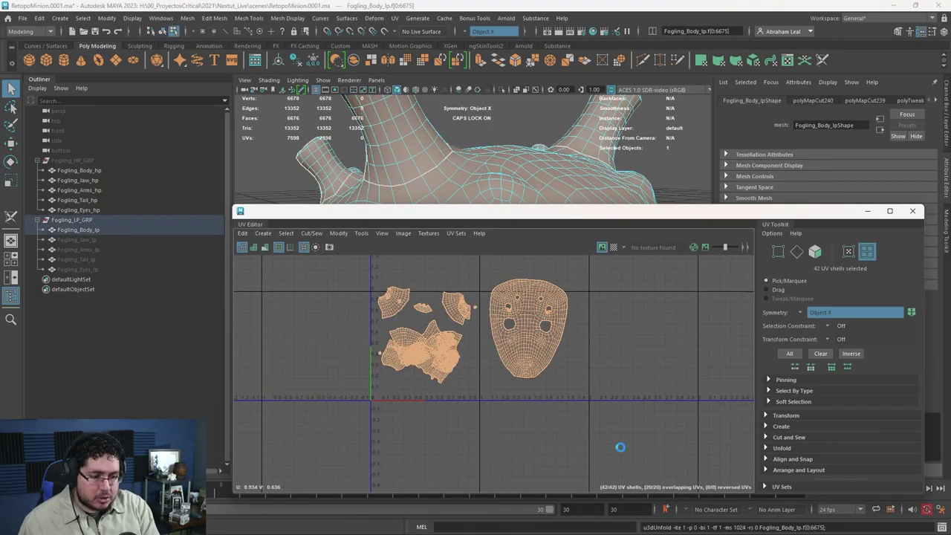
# Check the head shell's horn openings, then move the large jagged shell out of the overlapping cluster towards the head shell.
pyautogui.click(538, 312)
pyautogui.scroll(5, 537, 312)
pyautogui.click(565, 375)
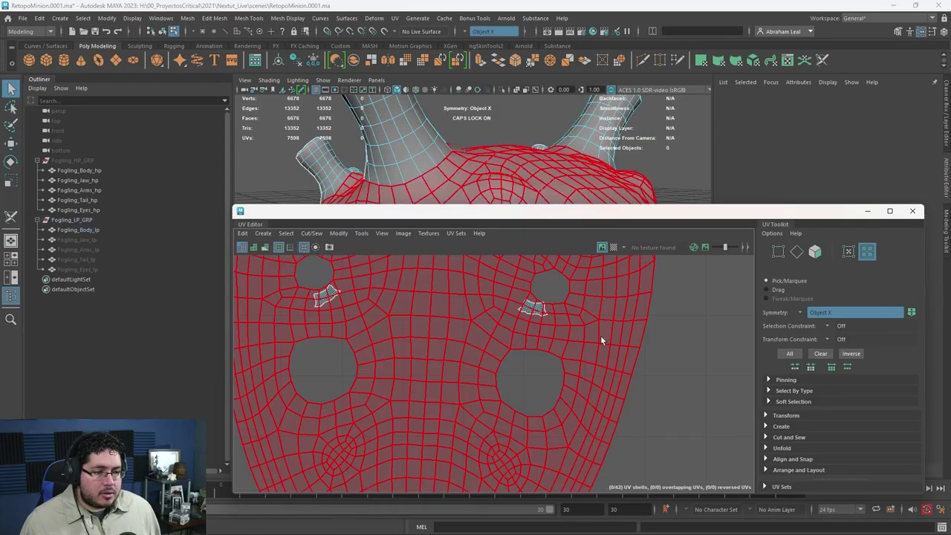
pyautogui.scroll(-6, 565, 329)
pyautogui.click(481, 387)
pyautogui.press('w')
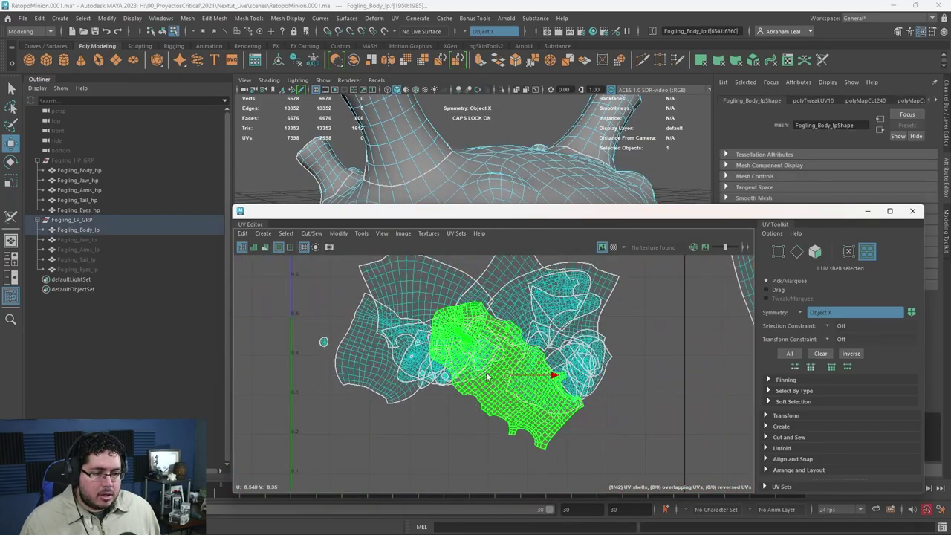
pyautogui.moveTo(522, 381); pyautogui.dragTo(725, 396, button='middle')
# Separate three mirrored shell pairs from the cluster, placing two pairs below it and shifting the scalloped pair up and aside.
pyautogui.click(585, 374)
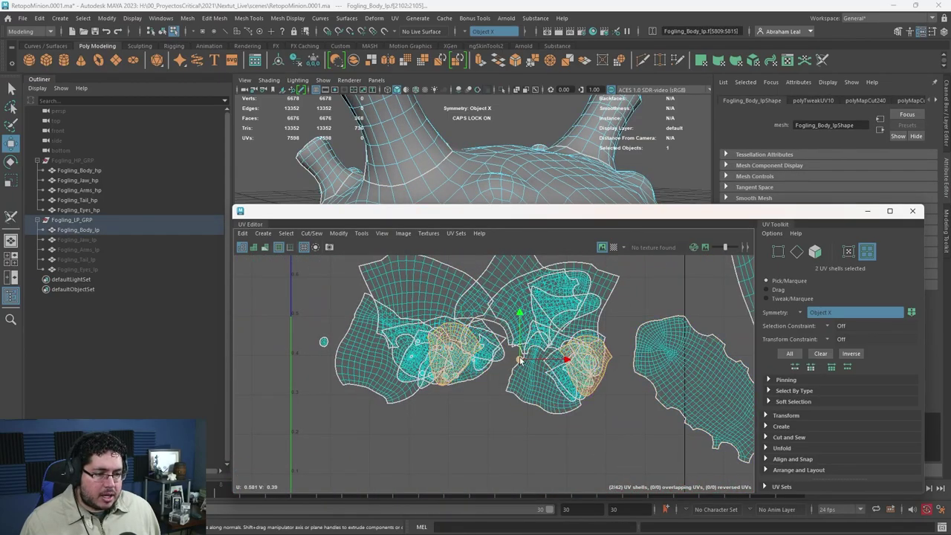
pyautogui.click(370, 362)
pyautogui.moveTo(465, 349); pyautogui.dragTo(418, 425)
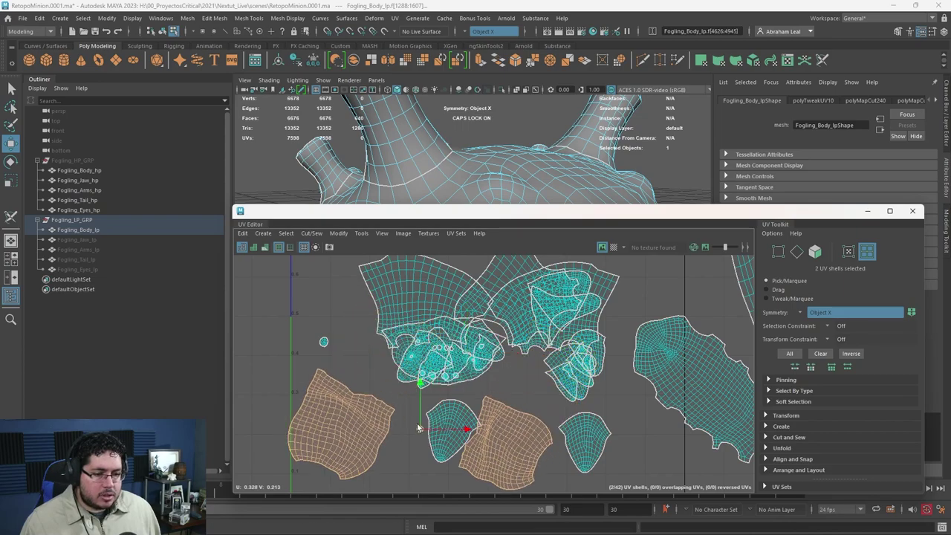
pyautogui.click(453, 321)
pyautogui.moveTo(489, 304); pyautogui.dragTo(387, 278)
# Move the symmetrical fan-shaped shell off the small shells it overlaps and check the remaining shells in the layout.
pyautogui.click(356, 324)
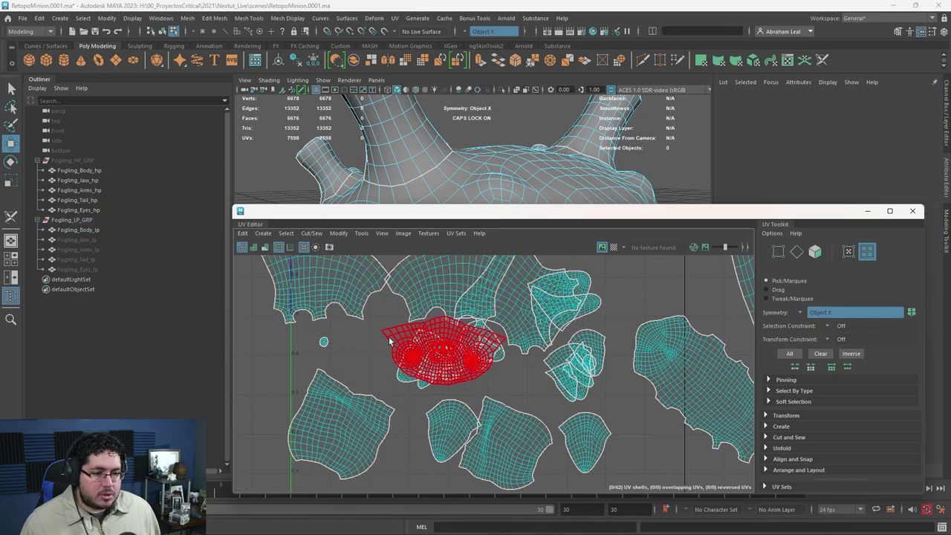
pyautogui.click(449, 348)
pyautogui.click(246, 365)
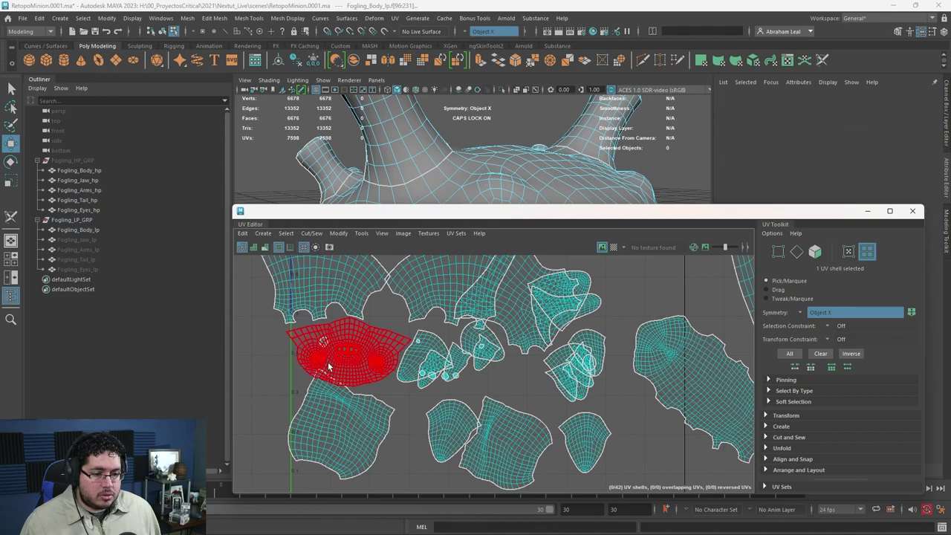
pyautogui.keyDown('alt'); pyautogui.moveTo(499, 344); pyautogui.dragTo(463, 374, button='middle'); pyautogui.keyUp('alt')
pyautogui.click(484, 344)
pyautogui.scroll(-1, 540, 316)
pyautogui.keyDown('alt'); pyautogui.moveTo(539, 317); pyautogui.dragTo(513, 366, button='middle'); pyautogui.keyUp('alt')
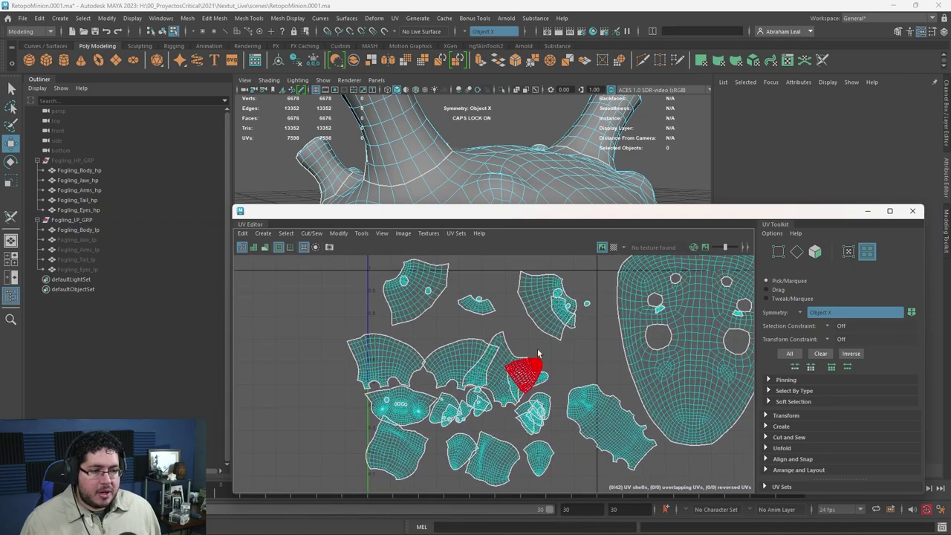
# Close the UV Editor, return the body to object mode and turn symmetry off.
pyautogui.click(912, 211)
pyautogui.moveTo(554, 201); pyautogui.dragTo(637, 183, button='right')
pyautogui.scroll(-5, 637, 183)
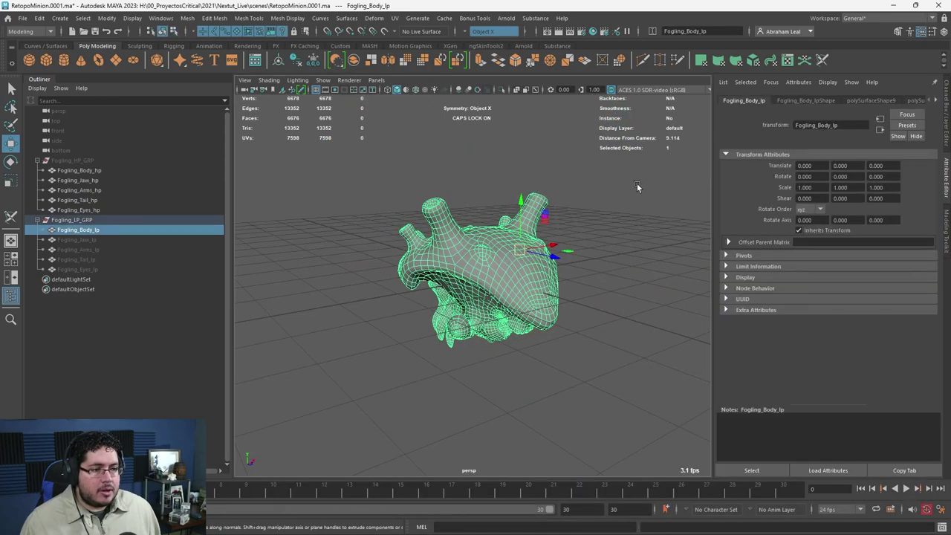
pyautogui.click(637, 183)
pyautogui.click(468, 34)
pyautogui.click(488, 39)
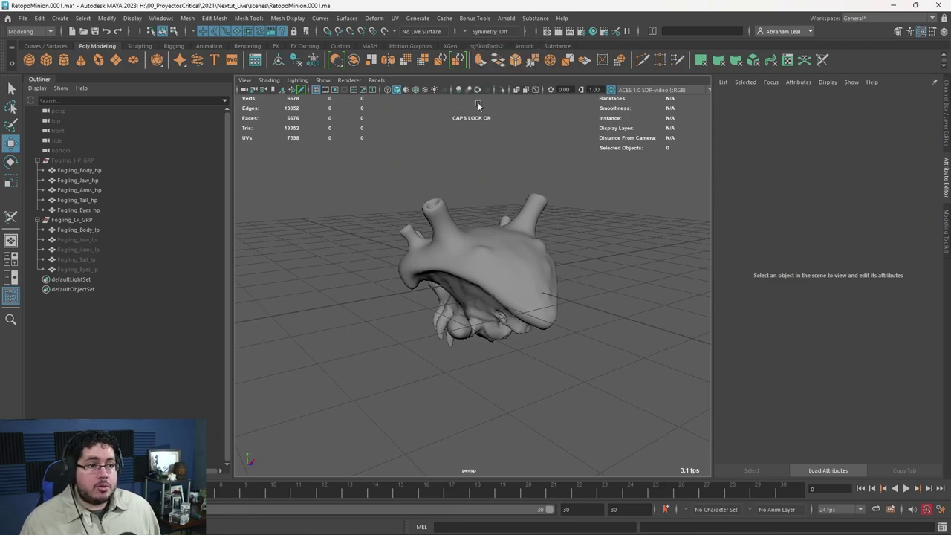
# Unhide the low-poly jaw, arms, tail and eyes meshes and view them together with the body.
pyautogui.click(78, 229)
pyautogui.keyDown('shift'); pyautogui.click(92, 259); pyautogui.keyUp('shift')
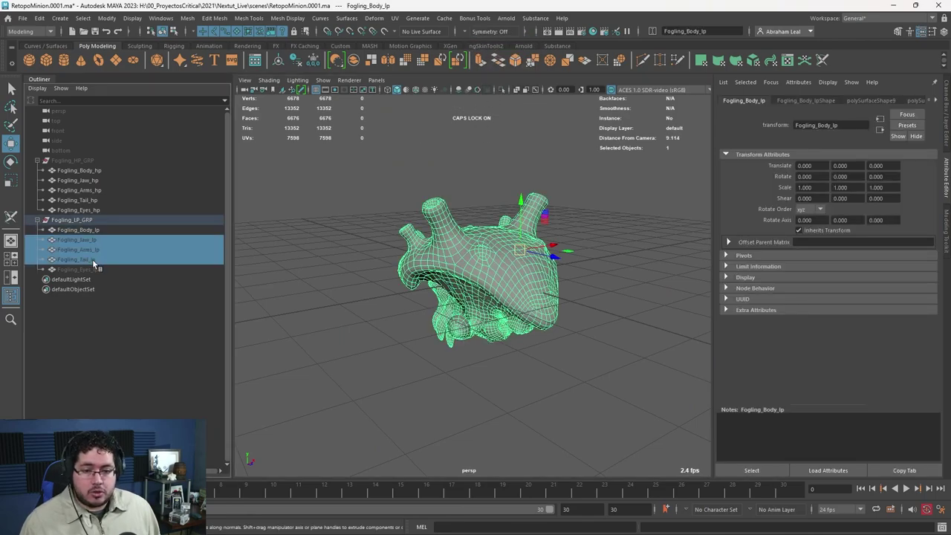
pyautogui.keyDown('shift'); pyautogui.click(97, 268); pyautogui.keyUp('shift')
pyautogui.hotkey('shift', 'h')
pyautogui.click(354, 323)
pyautogui.keyDown('alt'); pyautogui.moveTo(353, 323); pyautogui.dragTo(361, 317); pyautogui.keyUp('alt')
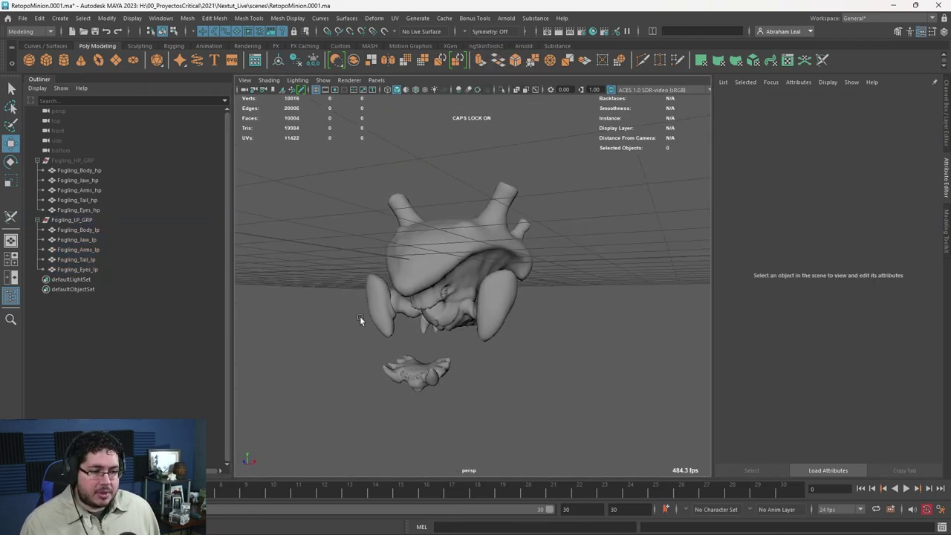
# Select all five low-poly Fogling meshes and open them together in the UV Editor.
pyautogui.moveTo(592, 163); pyautogui.dragTo(315, 431)
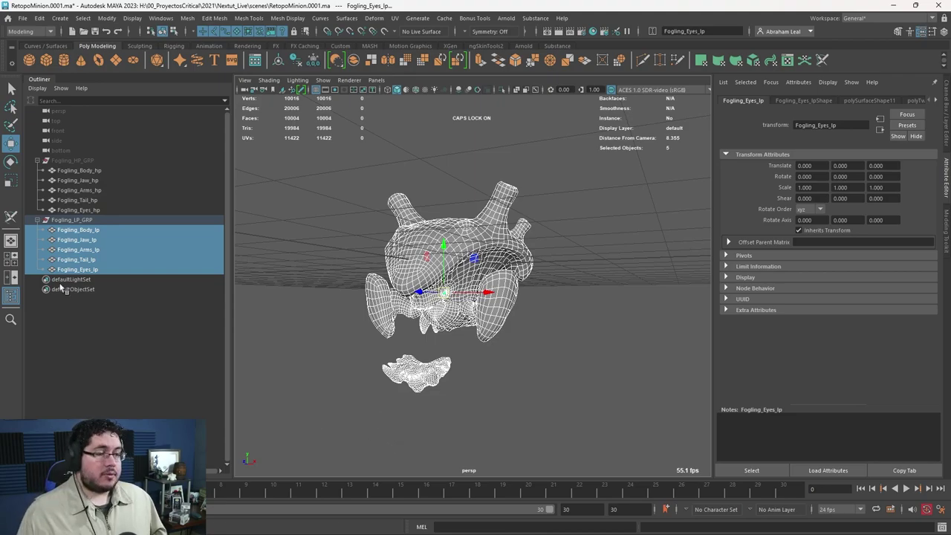
pyautogui.click(395, 18)
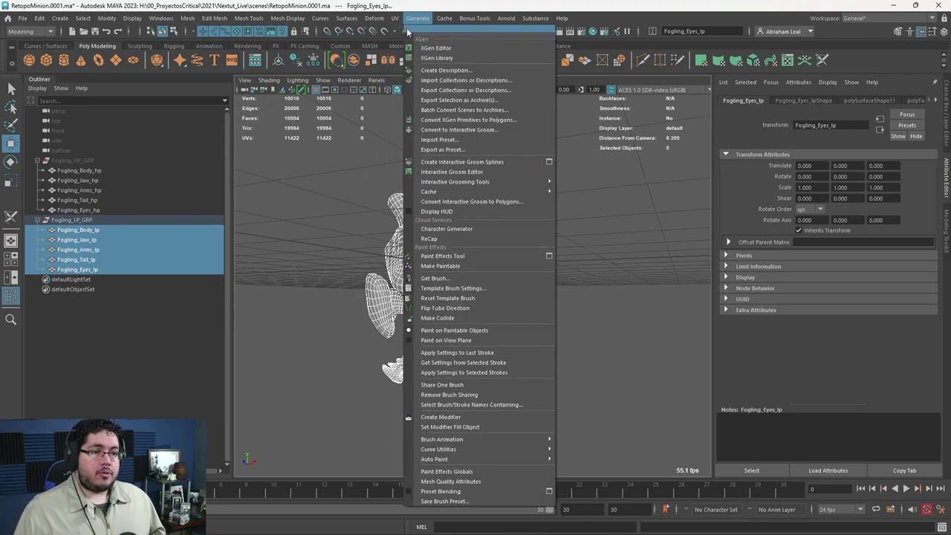
pyautogui.click(416, 37)
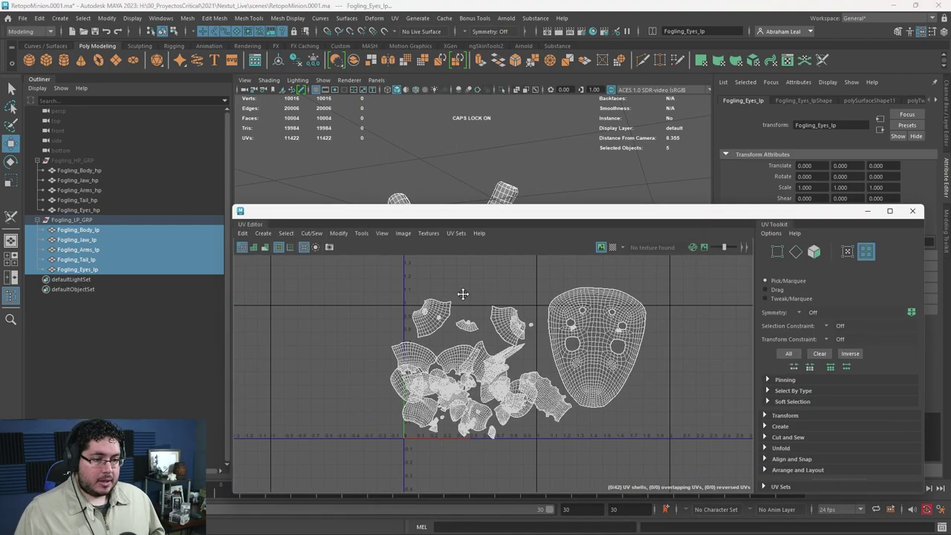
# Select every UV shell of the low-poly meshes, unfold them and lay them out together.
pyautogui.keyDown('alt'); pyautogui.moveTo(463, 295); pyautogui.dragTo(425, 290, button='middle'); pyautogui.keyUp('alt')
pyautogui.moveTo(419, 296); pyautogui.dragTo(376, 282, button='right')
pyautogui.moveTo(349, 269); pyautogui.dragTo(652, 483)
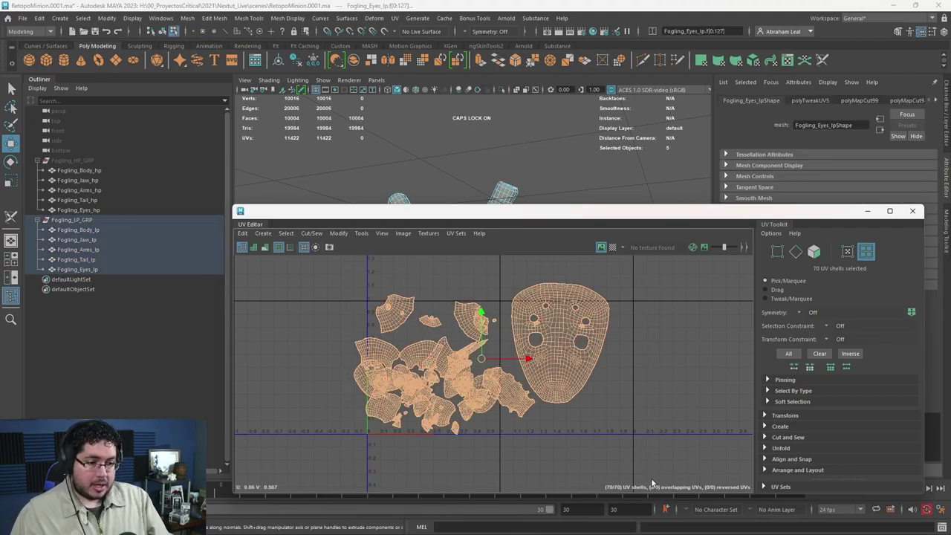
pyautogui.hotkey('ctrl', 'u')
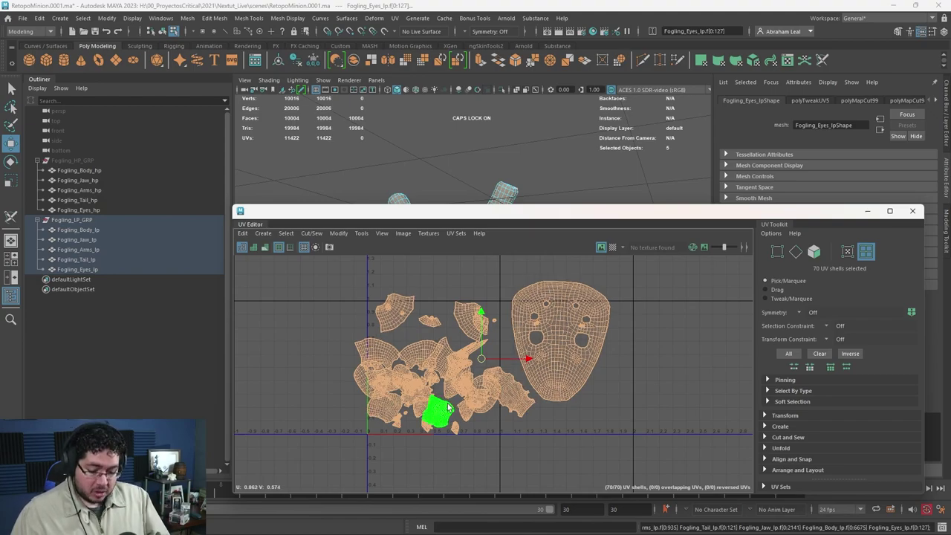
pyautogui.hotkey('ctrl', 'l')
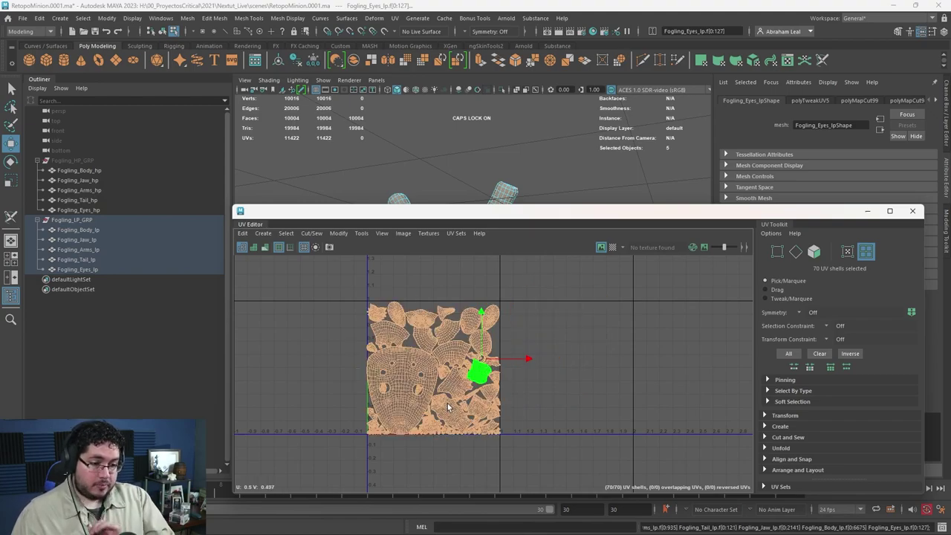
pyautogui.click(580, 373)
pyautogui.scroll(5, 407, 401)
pyautogui.scroll(2, 416, 398)
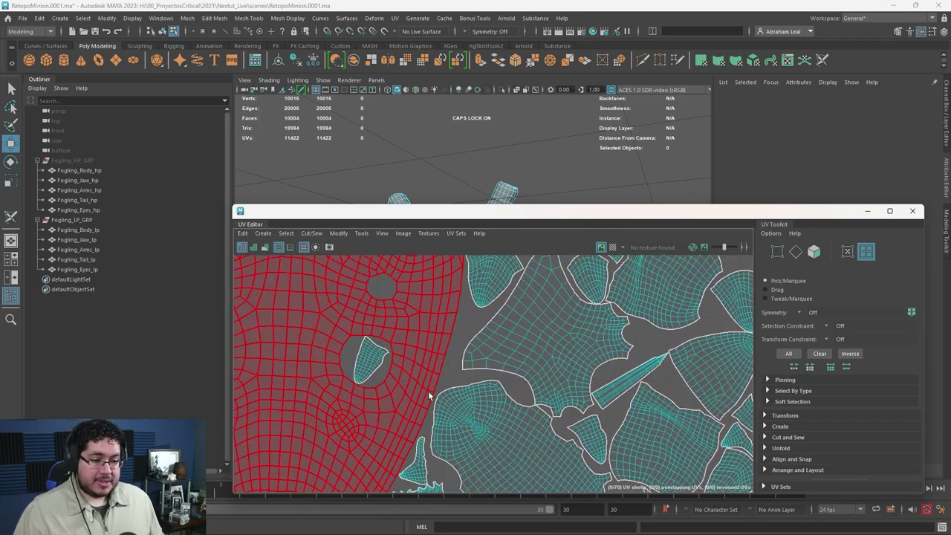
pyautogui.scroll(-8, 498, 312)
pyautogui.scroll(-2, 628, 387)
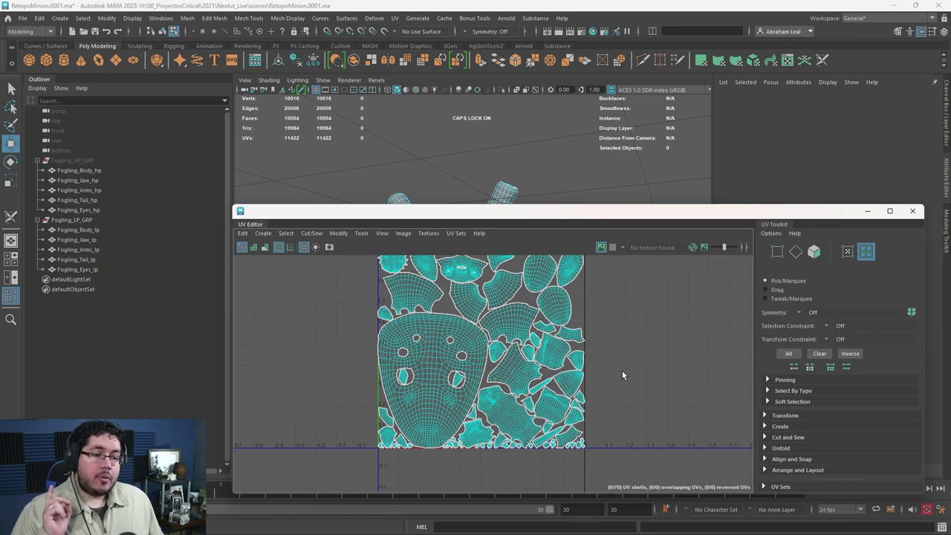
# Temporarily show the checker map and inspect its scale and distortion on the body, arms and jaw from several angles.
pyautogui.click(613, 247)
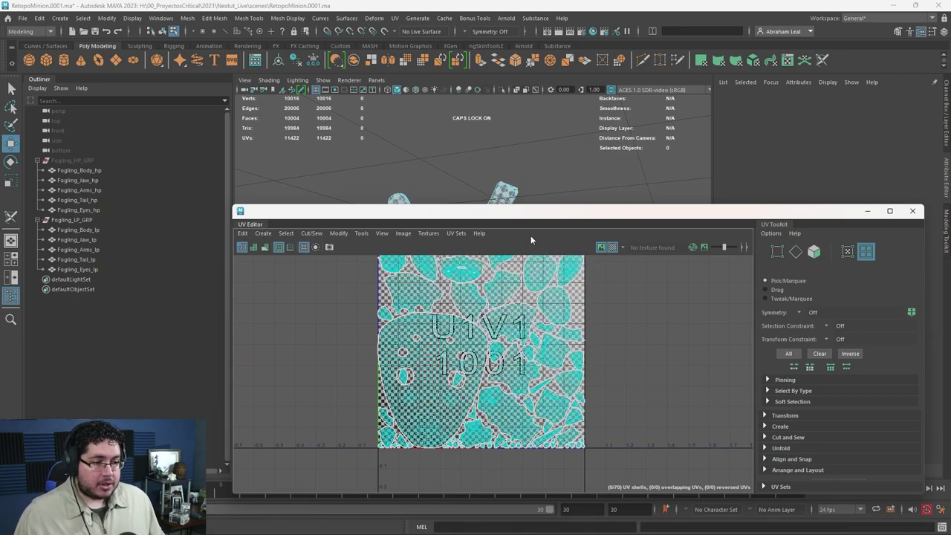
pyautogui.moveTo(524, 210); pyautogui.dragTo(573, 404)
pyautogui.keyDown('alt'); pyautogui.moveTo(473, 318); pyautogui.dragTo(523, 318); pyautogui.keyUp('alt')
pyautogui.keyDown('alt'); pyautogui.moveTo(522, 318); pyautogui.dragTo(581, 302, button='right'); pyautogui.keyUp('alt')
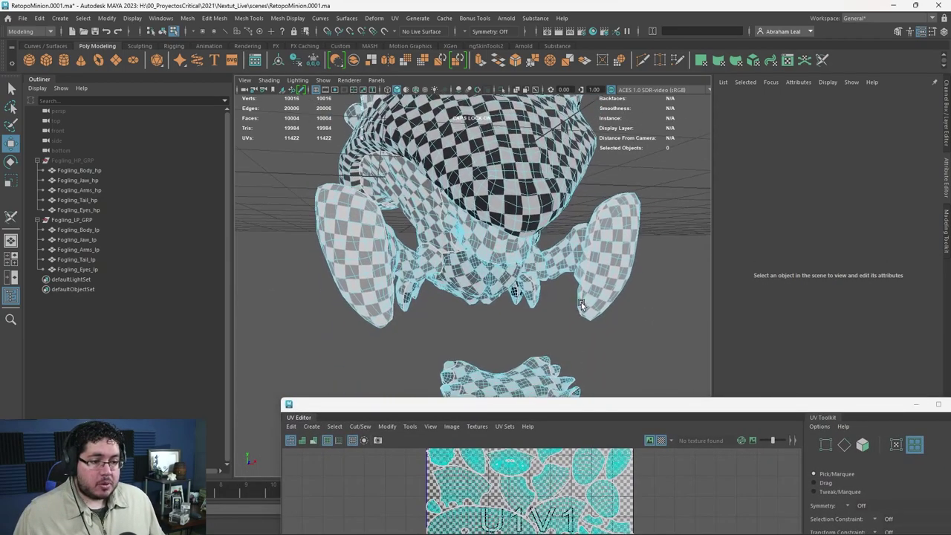
pyautogui.keyDown('alt'); pyautogui.moveTo(581, 303); pyautogui.dragTo(565, 274, button='middle'); pyautogui.keyUp('alt')
pyautogui.keyDown('alt'); pyautogui.moveTo(565, 274); pyautogui.dragTo(503, 290); pyautogui.keyUp('alt')
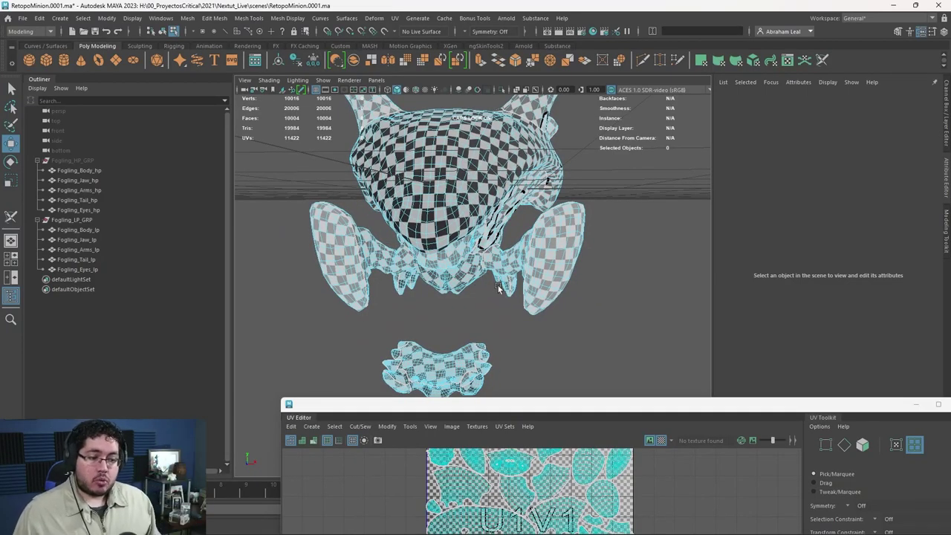
pyautogui.scroll(-4, 406, 312)
pyautogui.keyDown('alt'); pyautogui.moveTo(405, 312); pyautogui.dragTo(483, 298); pyautogui.keyUp('alt')
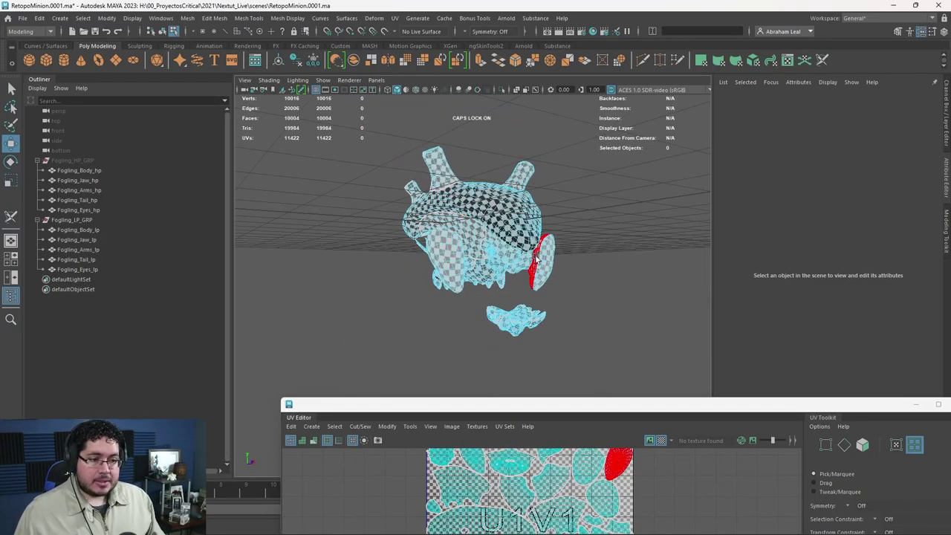
pyautogui.keyDown('alt'); pyautogui.moveTo(534, 262); pyautogui.dragTo(633, 316, button='right'); pyautogui.keyUp('alt')
pyautogui.keyDown('alt'); pyautogui.moveTo(633, 316); pyautogui.dragTo(504, 300); pyautogui.keyUp('alt')
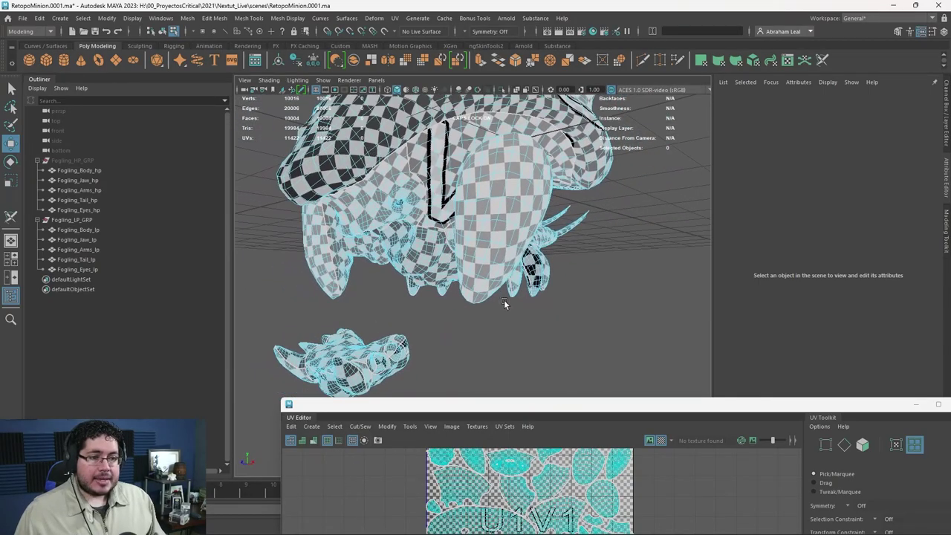
pyautogui.moveTo(539, 404); pyautogui.dragTo(476, 190)
pyautogui.click(597, 226)
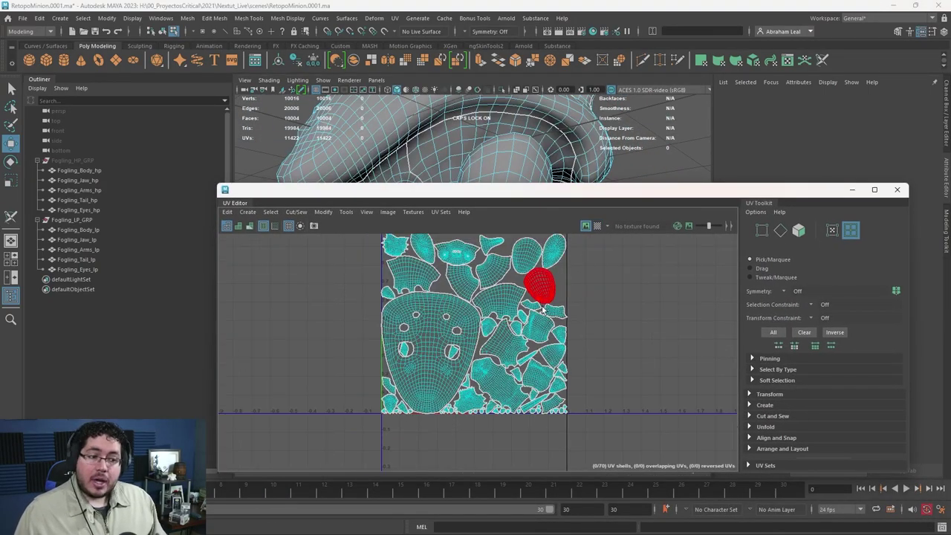
# Select all UV shells, open the UV layout options and enable Rotate Shells.
pyautogui.scroll(-2, 479, 297)
pyautogui.scroll(-1, 482, 279)
pyautogui.moveTo(573, 249); pyautogui.dragTo(336, 445)
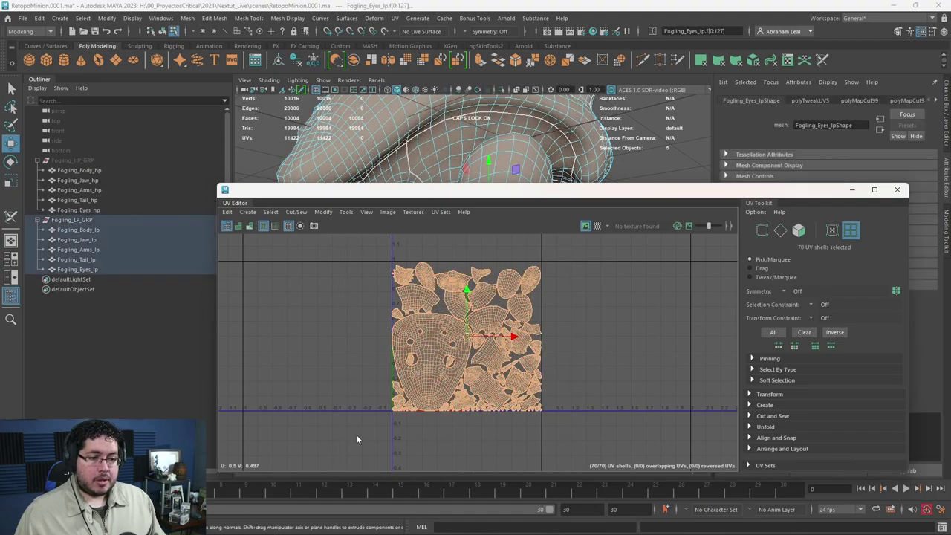
pyautogui.click(590, 269)
pyautogui.moveTo(592, 252); pyautogui.dragTo(327, 425)
pyautogui.click(323, 212)
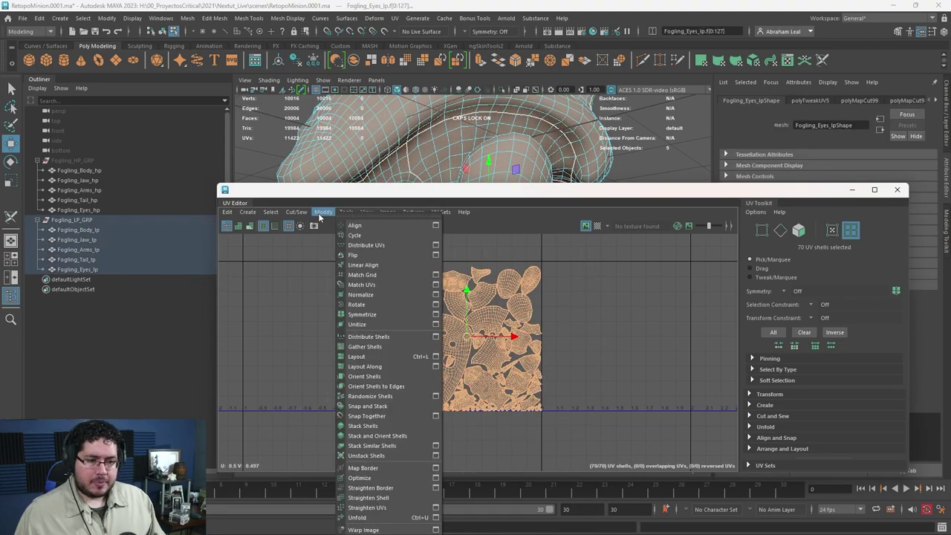
pyautogui.click(435, 357)
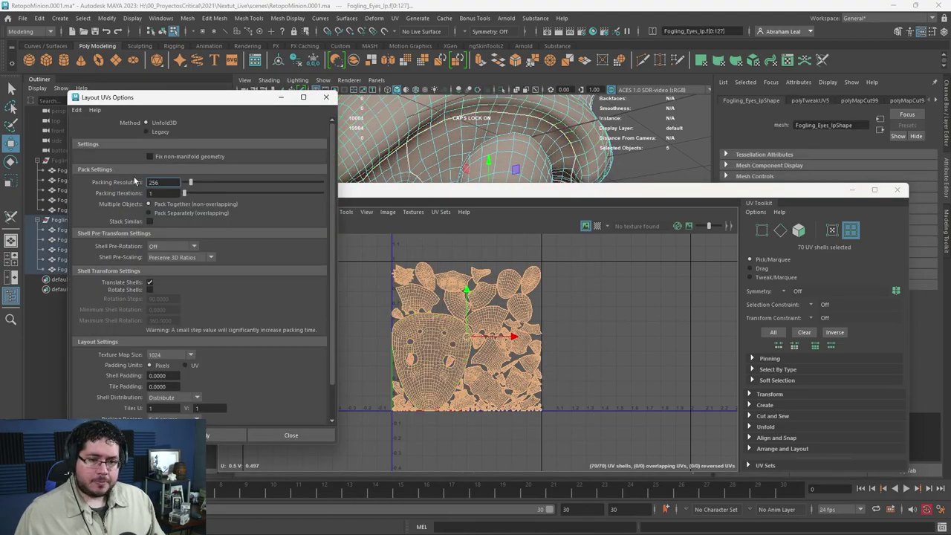
pyautogui.click(150, 289)
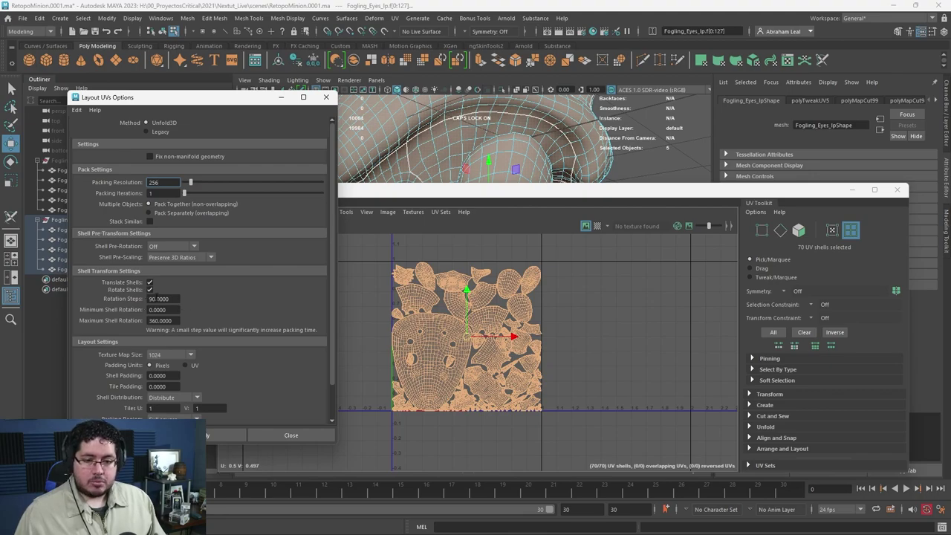
pyautogui.scroll(-2, 179, 356)
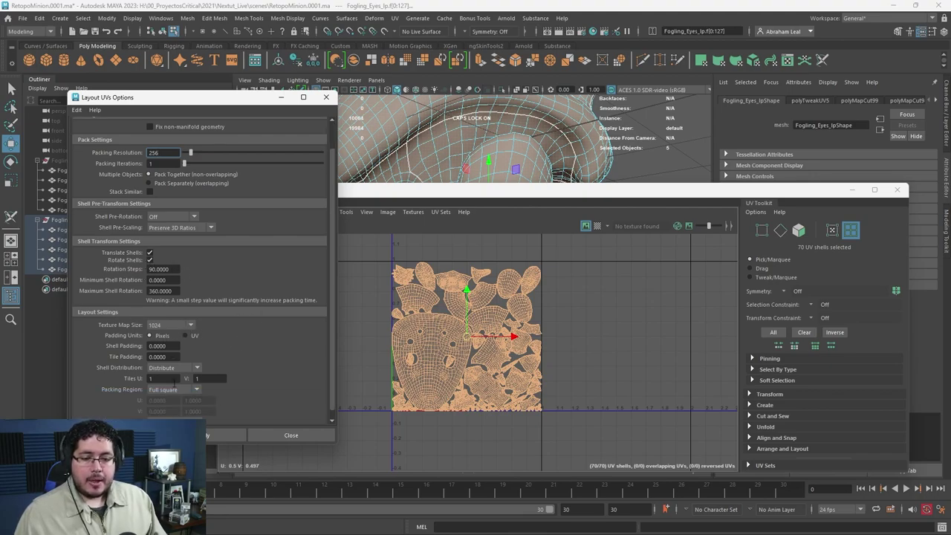
pyautogui.scroll(2, 233, 358)
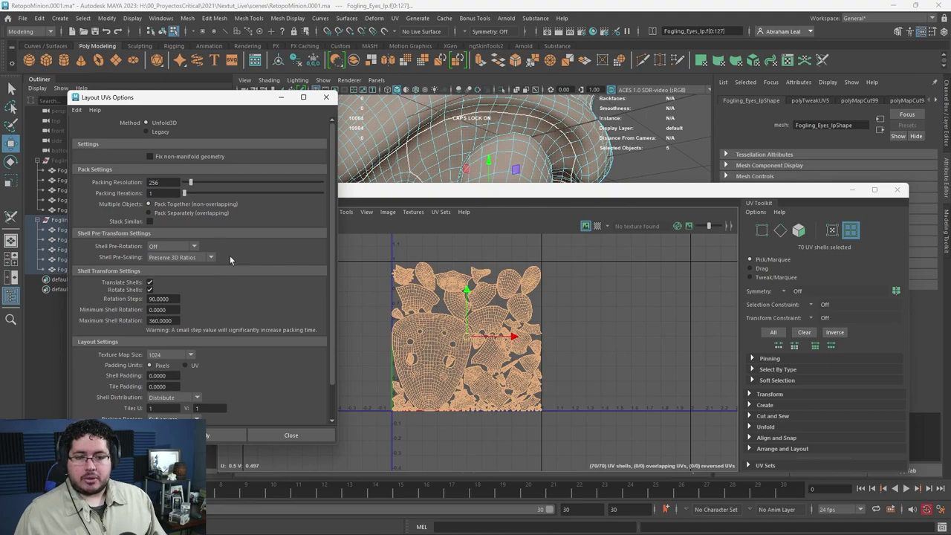
# Examine the spacing between the packed UV shells and along the tile borders.
pyautogui.click(551, 295)
pyautogui.moveTo(576, 259); pyautogui.dragTo(348, 426)
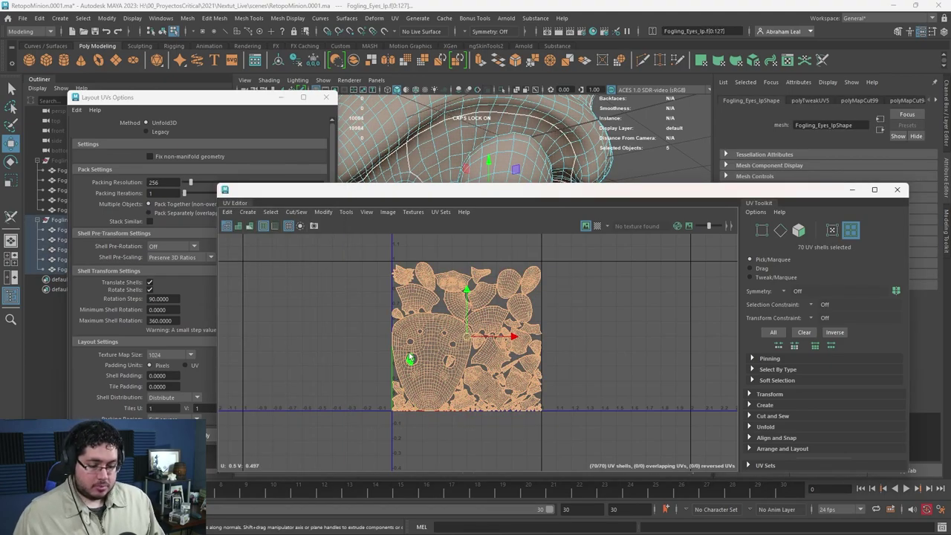
pyautogui.scroll(3, 524, 330)
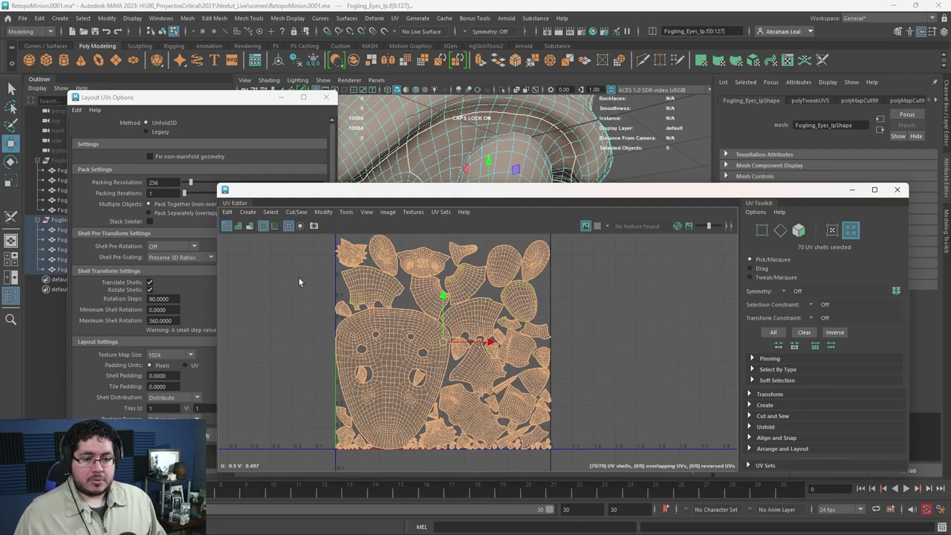
pyautogui.click(307, 301)
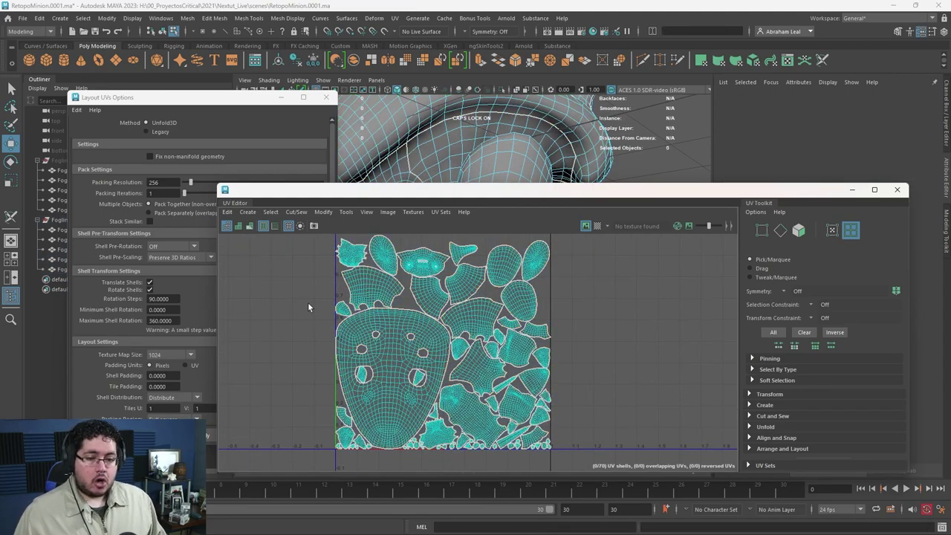
pyautogui.scroll(-1, 517, 314)
pyautogui.scroll(5, 563, 333)
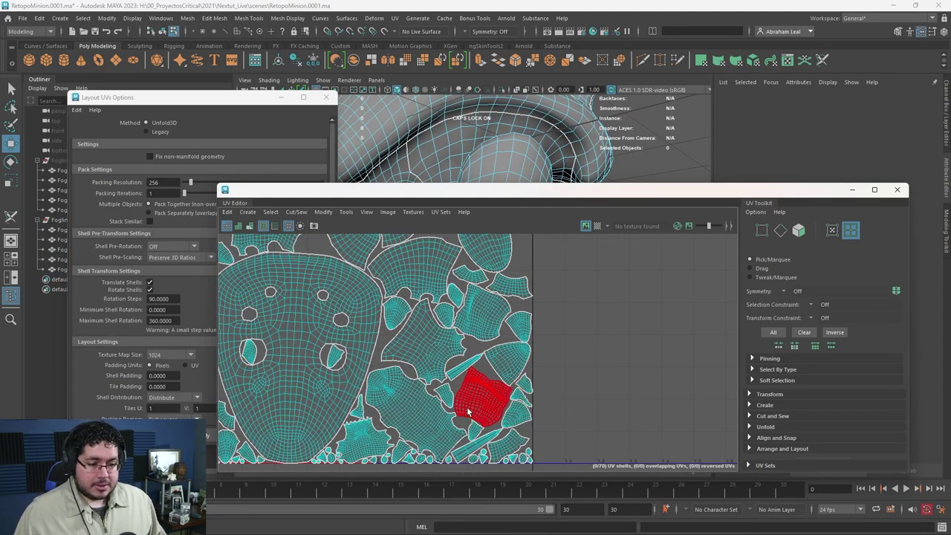
pyautogui.scroll(8, 499, 372)
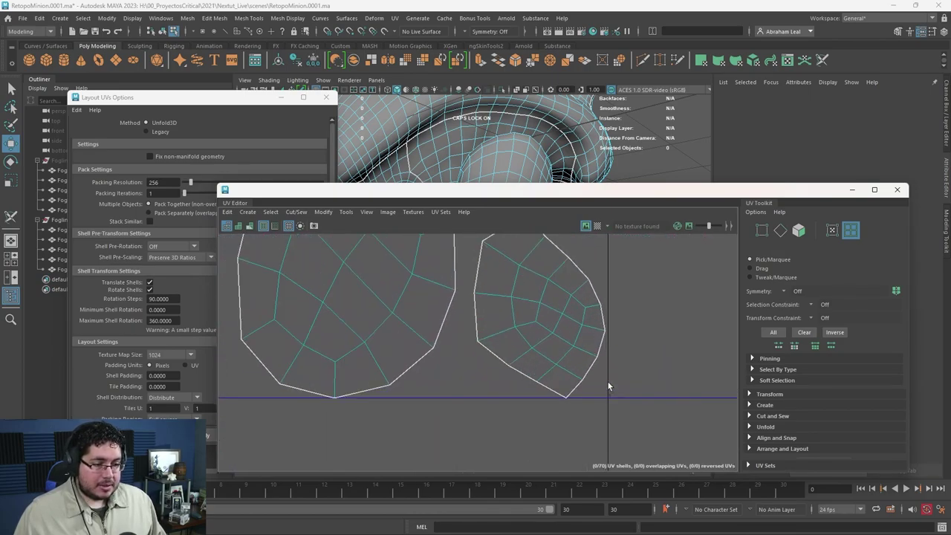
pyautogui.scroll(-10, 596, 342)
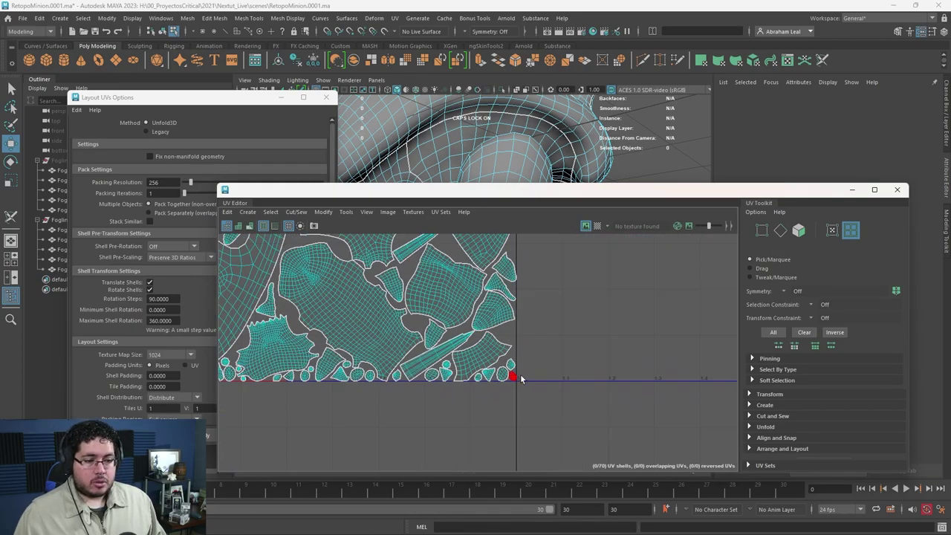
pyautogui.scroll(-3, 548, 402)
# Reselect all UV shells and set the layout's shell padding to 4 pixels and texture map size to 4096.
pyautogui.moveTo(599, 295); pyautogui.dragTo(379, 439)
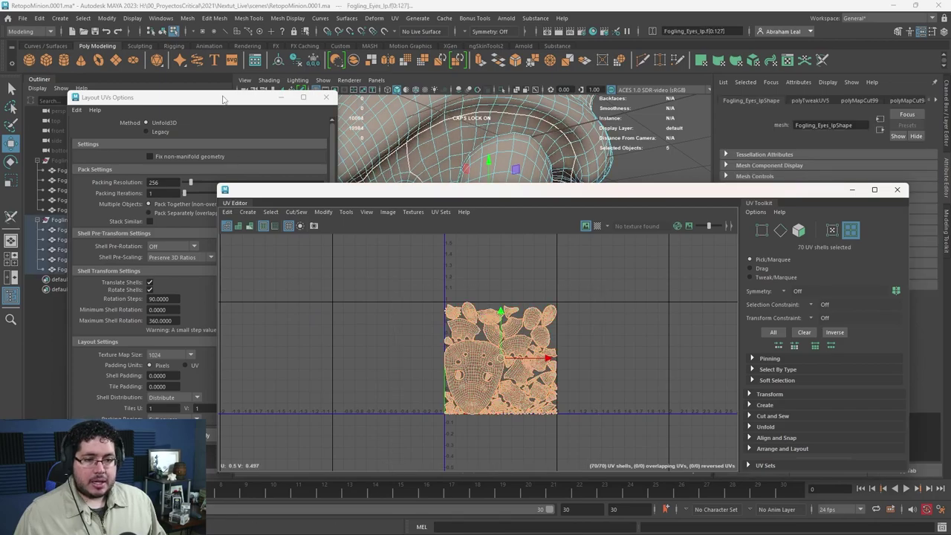
pyautogui.click(190, 316)
pyautogui.scroll(-2, 190, 316)
pyautogui.click(174, 337)
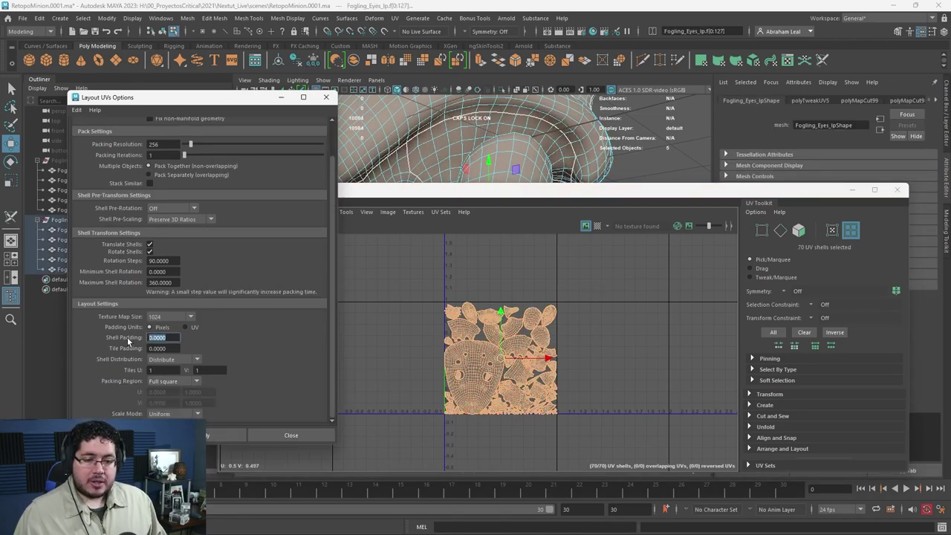
pyautogui.write('4')
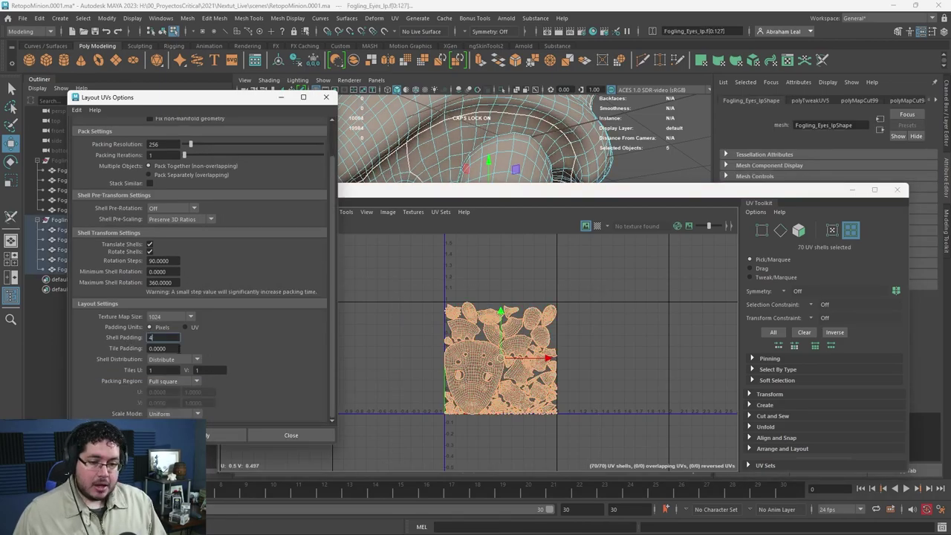
pyautogui.click(185, 318)
pyautogui.click(171, 328)
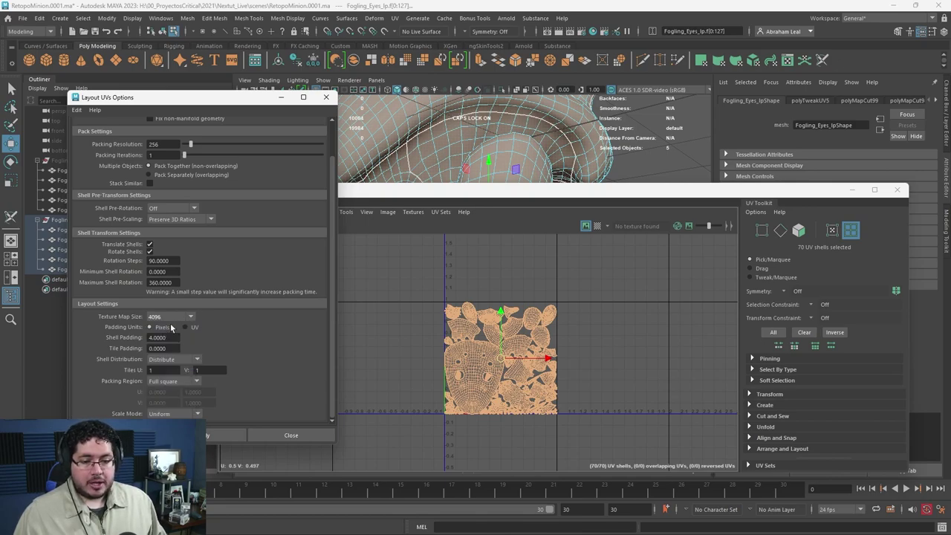
# Set both shell padding and tile padding to 8 pixels and apply the UV layout.
pyautogui.click(173, 337)
pyautogui.write('8')
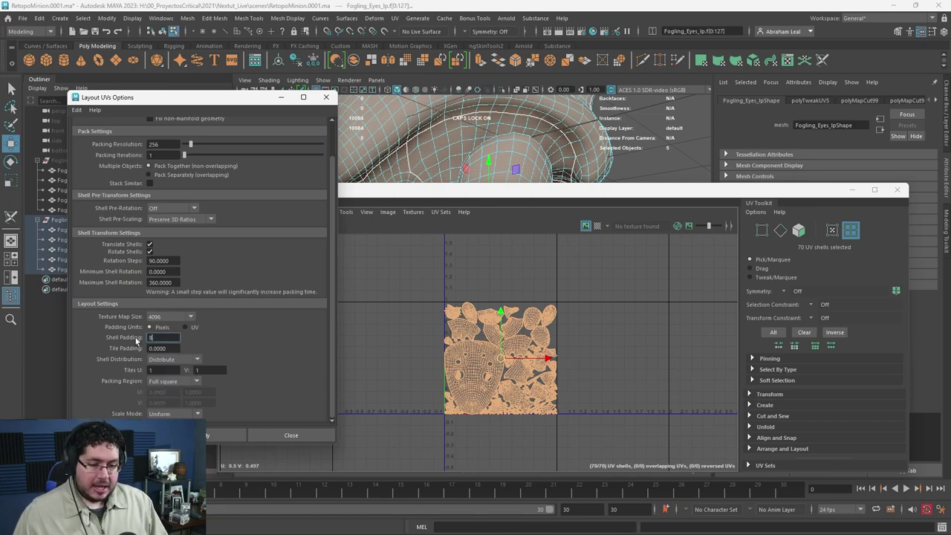
pyautogui.click(173, 346)
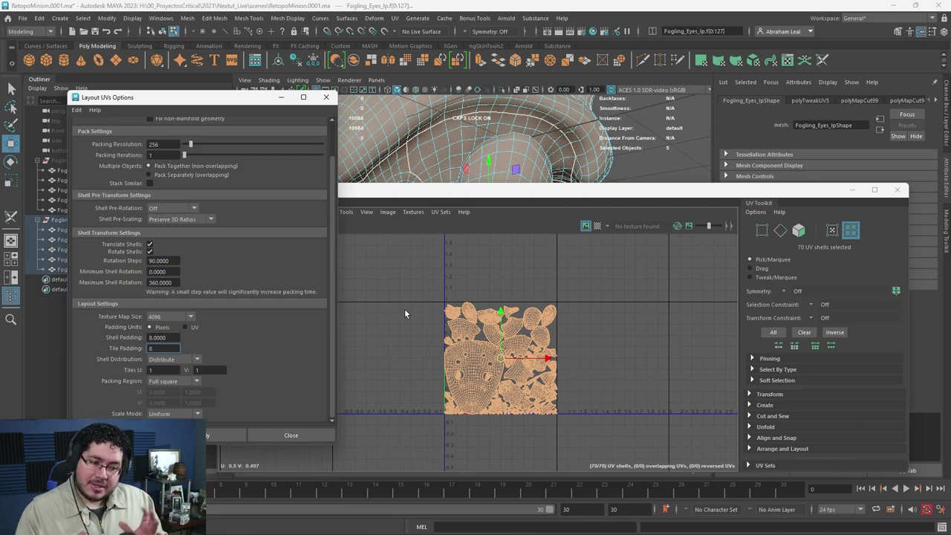
pyautogui.click(217, 436)
# Deselect the shells and examine the repacked layout's gaps between shells and along the tile edges.
pyautogui.scroll(3, 581, 349)
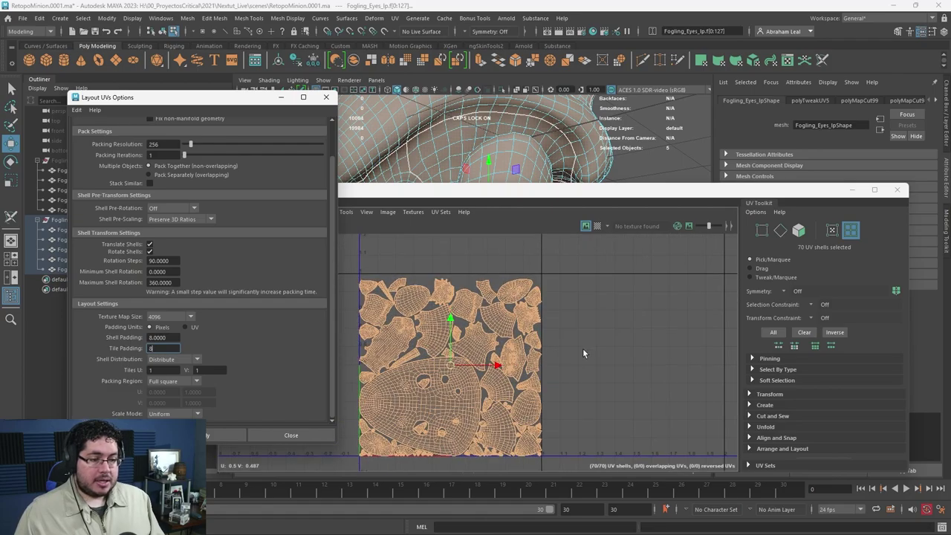
pyautogui.click(583, 353)
pyautogui.scroll(4, 472, 416)
pyautogui.scroll(-4, 567, 346)
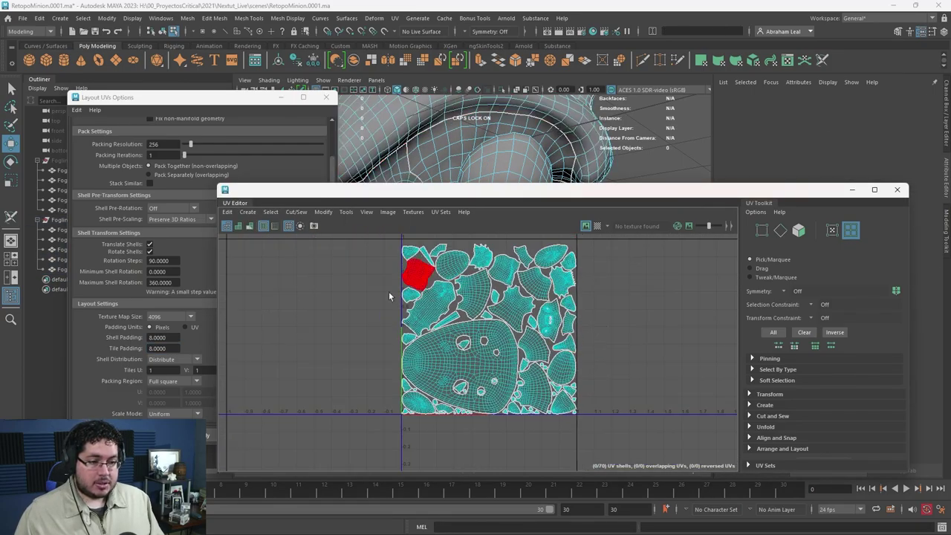
pyautogui.scroll(4, 488, 319)
pyautogui.keyDown('alt'); pyautogui.moveTo(510, 245); pyautogui.dragTo(501, 313, button='middle'); pyautogui.keyUp('alt')
pyautogui.scroll(-3, 535, 349)
pyautogui.scroll(3, 543, 389)
pyautogui.keyDown('alt'); pyautogui.moveTo(587, 394); pyautogui.dragTo(565, 321, button='middle'); pyautogui.keyUp('alt')
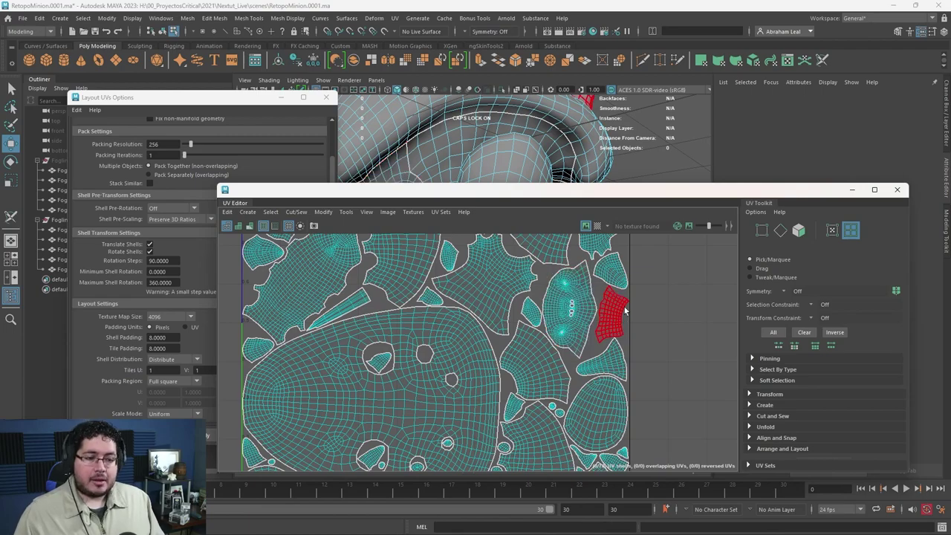
# Examine the packed UV layout as a whole and check the gaps between shells and along the tile borders.
pyautogui.scroll(-5, 623, 309)
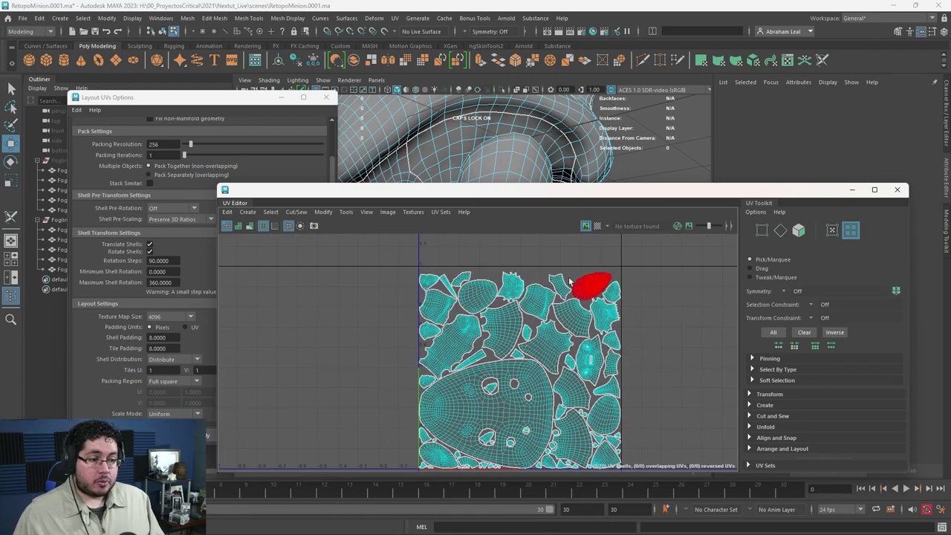
pyautogui.keyDown('alt'); pyautogui.moveTo(597, 299); pyautogui.dragTo(595, 298, button='middle'); pyautogui.keyUp('alt')
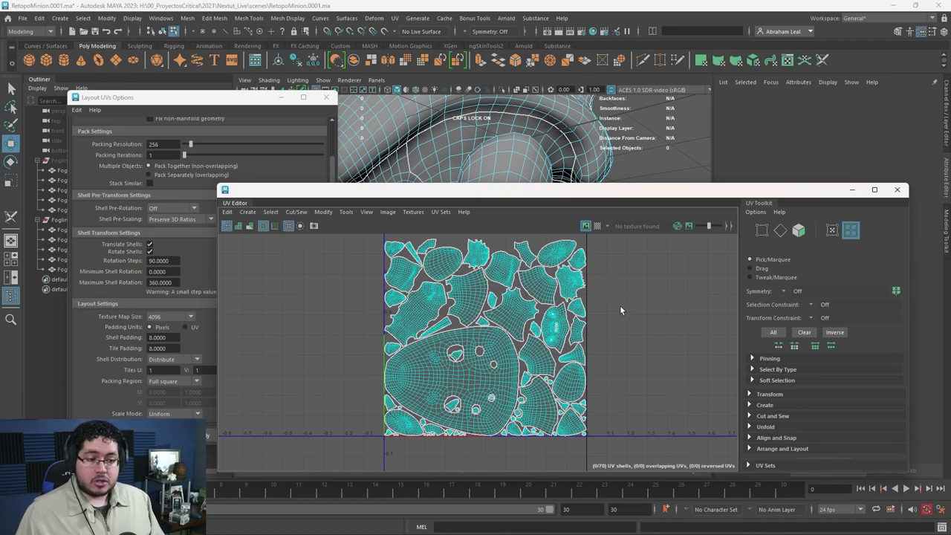
pyautogui.scroll(3, 621, 310)
pyautogui.scroll(-4, 621, 310)
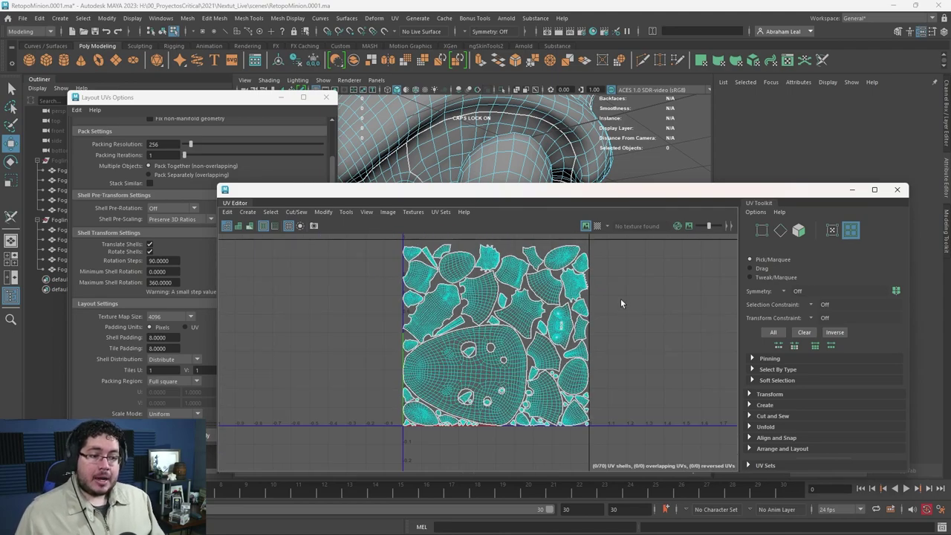
pyautogui.scroll(6, 621, 298)
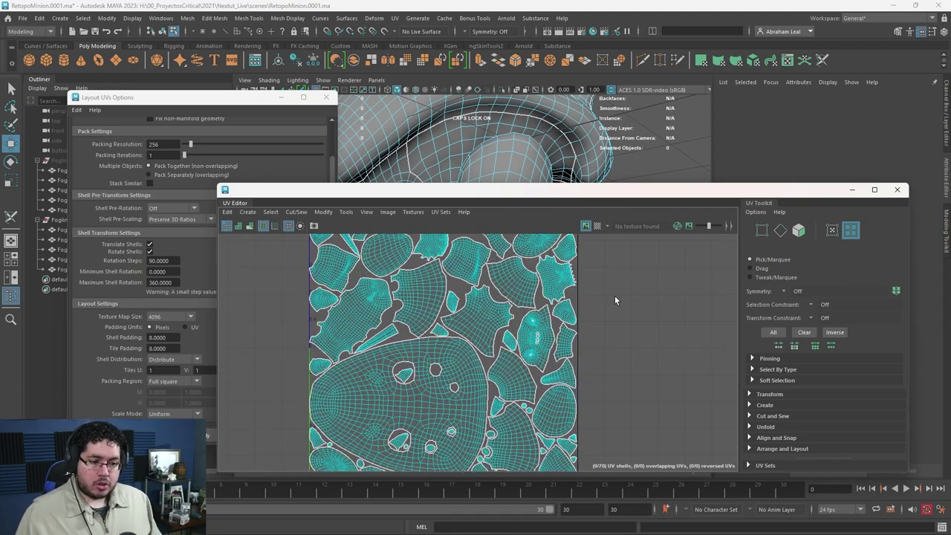
pyautogui.keyDown('alt'); pyautogui.moveTo(412, 292); pyautogui.dragTo(524, 305, button='middle'); pyautogui.keyUp('alt')
pyautogui.scroll(-3, 524, 305)
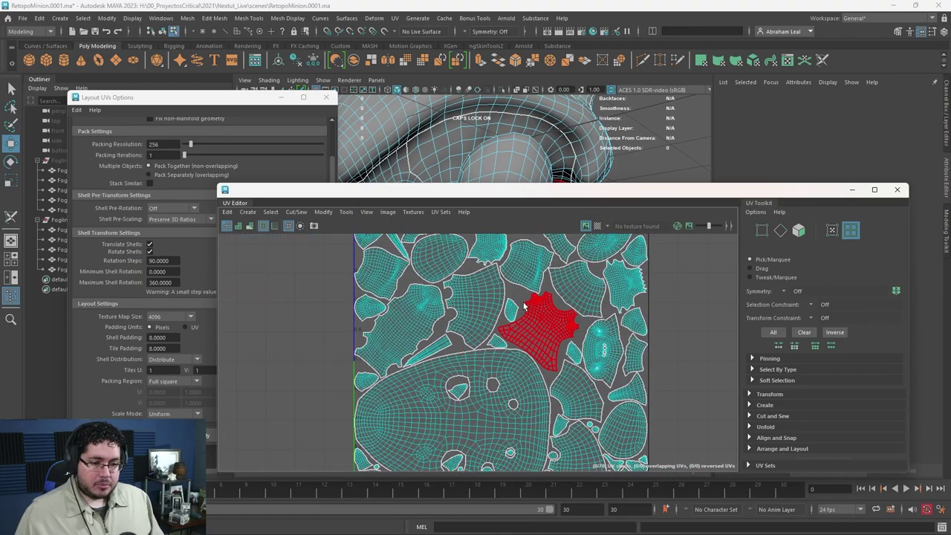
pyautogui.scroll(4, 524, 305)
pyautogui.scroll(-1, 524, 307)
pyautogui.scroll(-5, 524, 306)
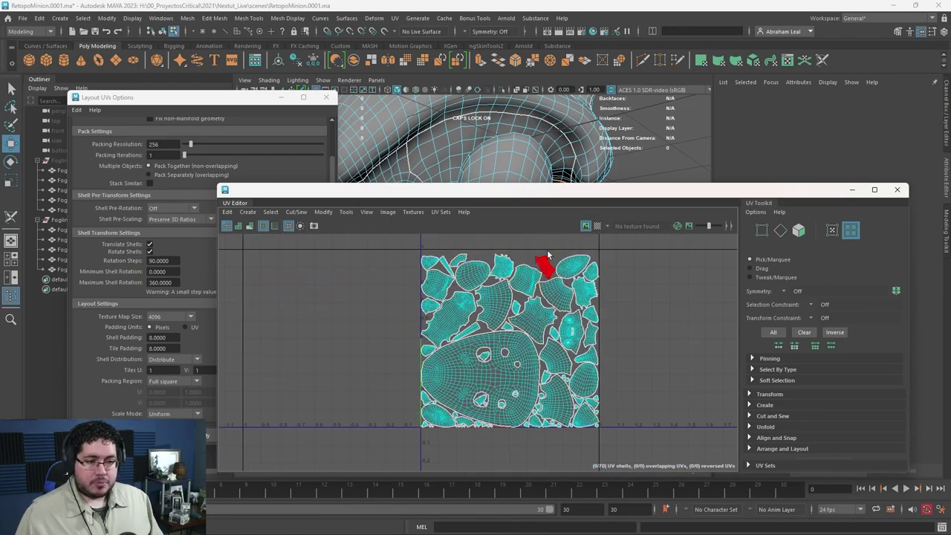
pyautogui.scroll(2, 610, 295)
# Close the UV Editor and the layout options and view the whole low-poly creature from the front.
pyautogui.click(897, 189)
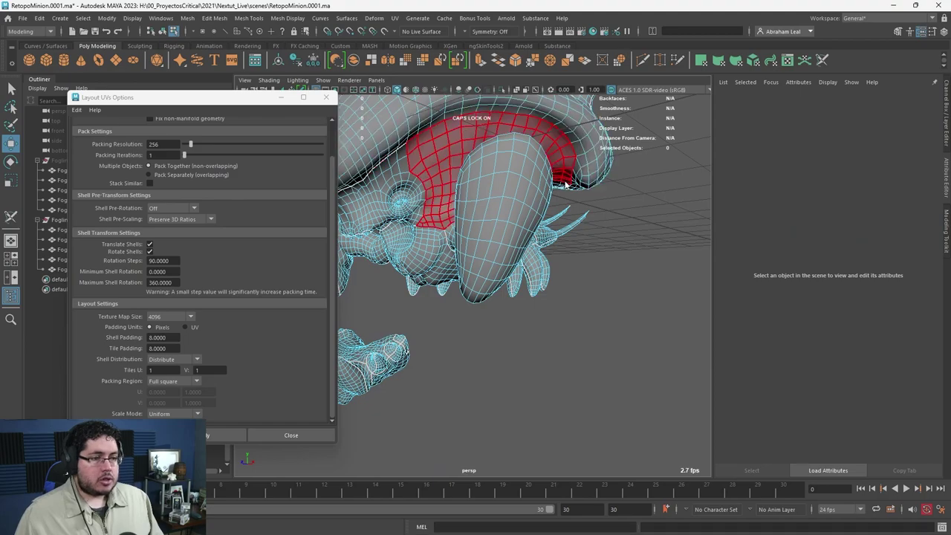
pyautogui.click(326, 98)
pyautogui.keyDown('alt'); pyautogui.moveTo(357, 252); pyautogui.dragTo(460, 256); pyautogui.keyUp('alt')
pyautogui.keyDown('alt'); pyautogui.moveTo(460, 256); pyautogui.dragTo(476, 312, button='right'); pyautogui.keyUp('alt')
pyautogui.keyDown('alt'); pyautogui.moveTo(476, 312); pyautogui.dragTo(388, 289); pyautogui.keyUp('alt')
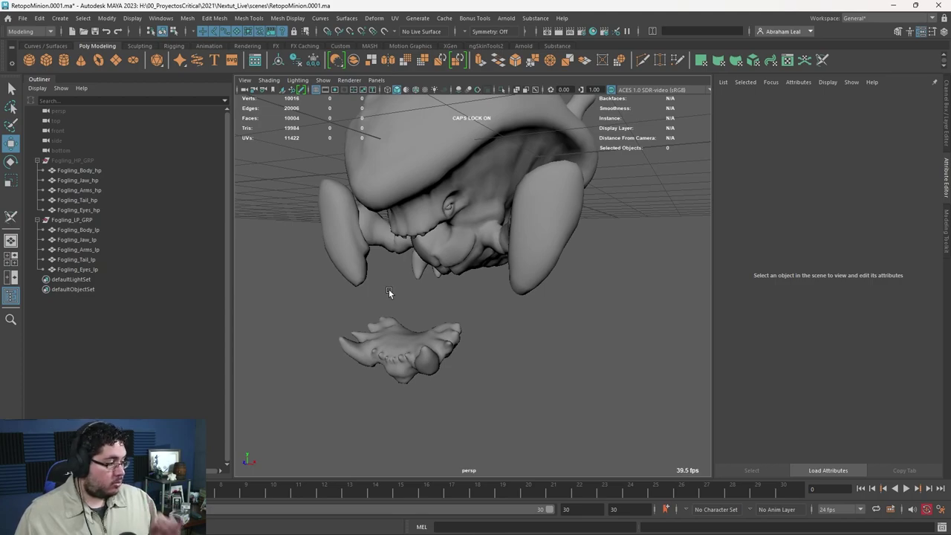
pyautogui.keyDown('alt'); pyautogui.moveTo(495, 301); pyautogui.dragTo(465, 315); pyautogui.keyUp('alt')
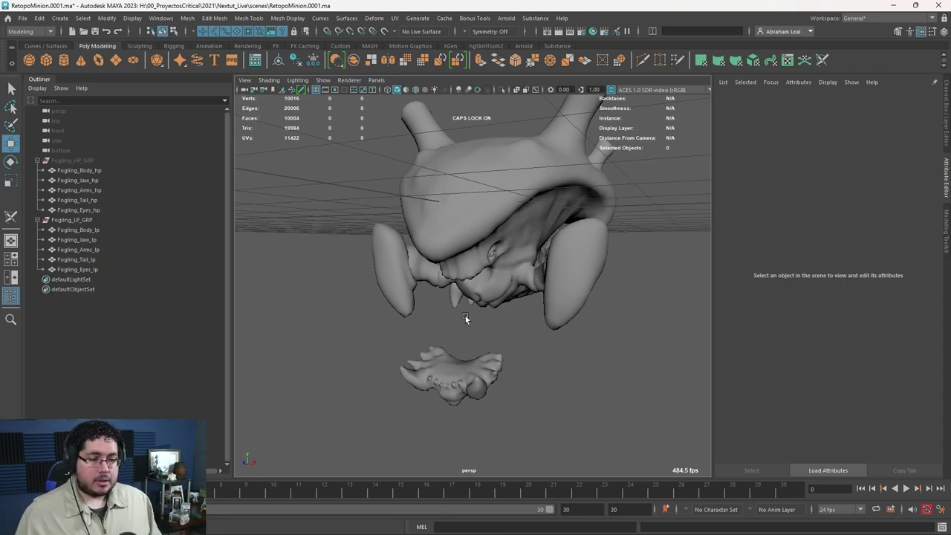
pyautogui.keyDown('alt'); pyautogui.moveTo(465, 315); pyautogui.dragTo(491, 340); pyautogui.keyUp('alt')
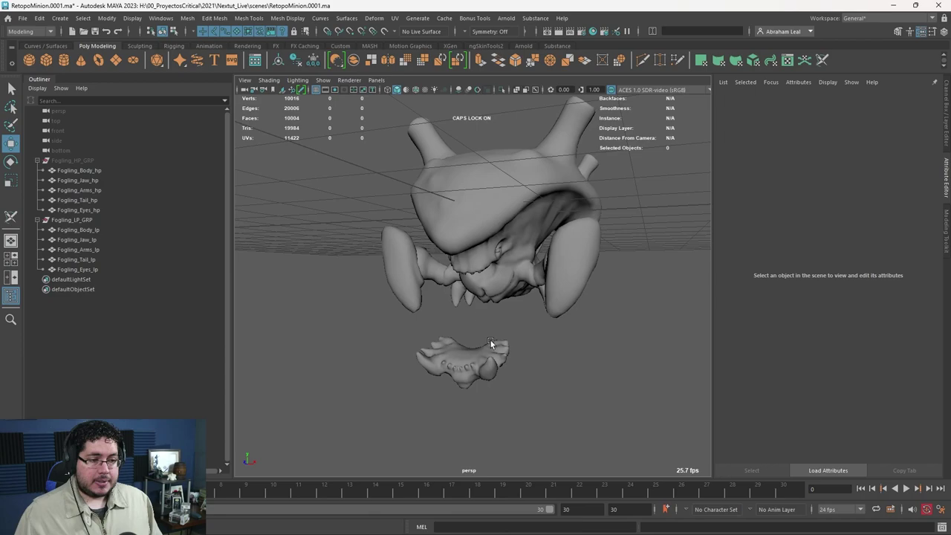
# Unhide the high-poly group Fogling_HP_GRP and clear the selection.
pyautogui.click(68, 160)
pyautogui.press('h')
pyautogui.click(256, 205)
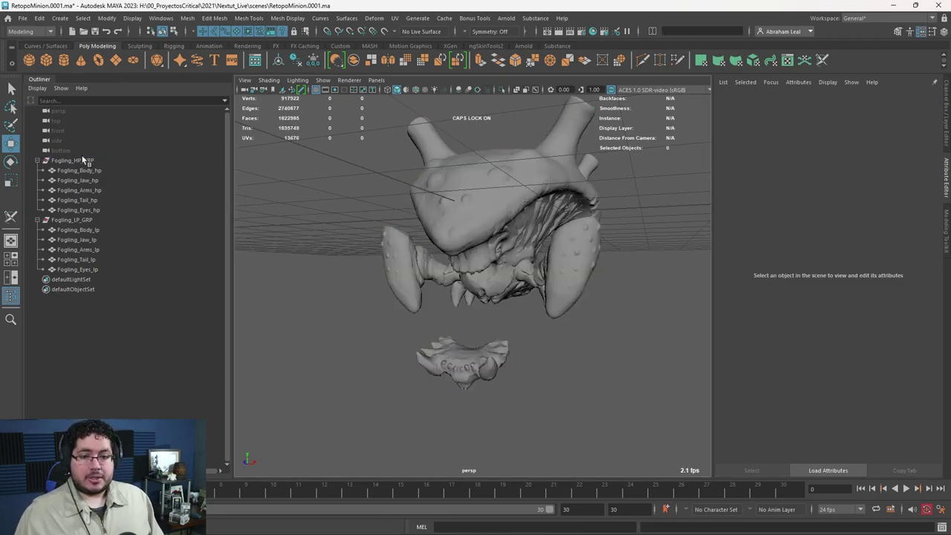
# Select Fogling_HP_GRP with all its meshes and start exporting the selection to the project's assets\Minion folder.
pyautogui.click(84, 160)
pyautogui.keyDown('shift'); pyautogui.click(93, 210); pyautogui.keyUp('shift')
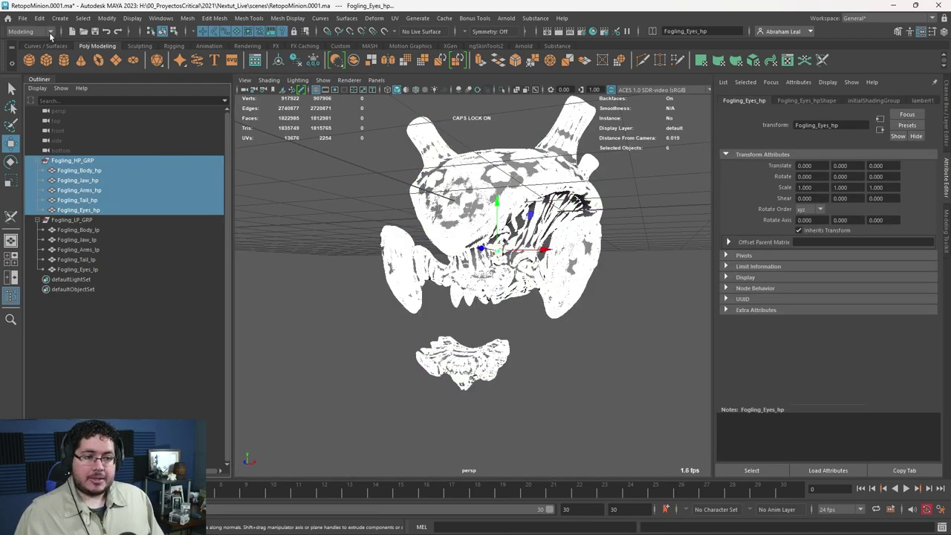
pyautogui.click(23, 18)
pyautogui.click(62, 159)
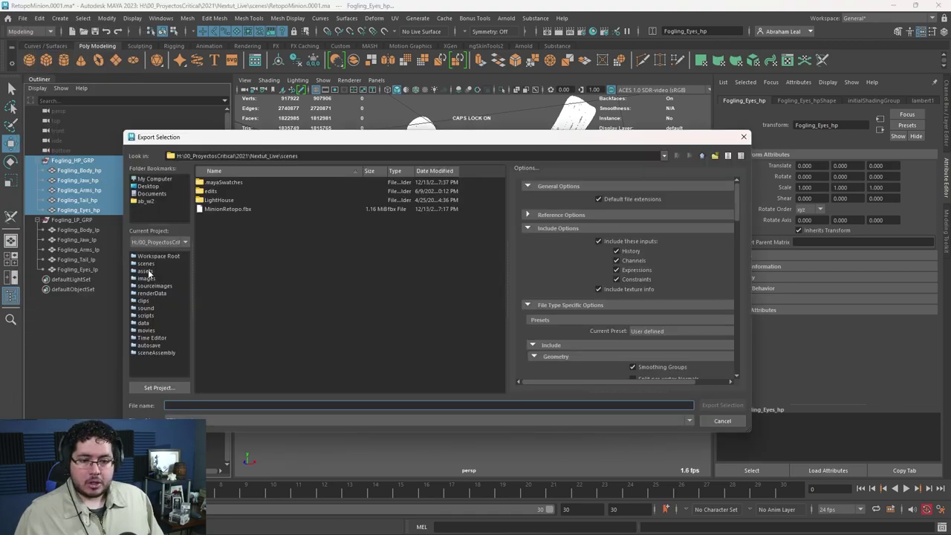
pyautogui.click(146, 271)
pyautogui.scroll(-4, 214, 316)
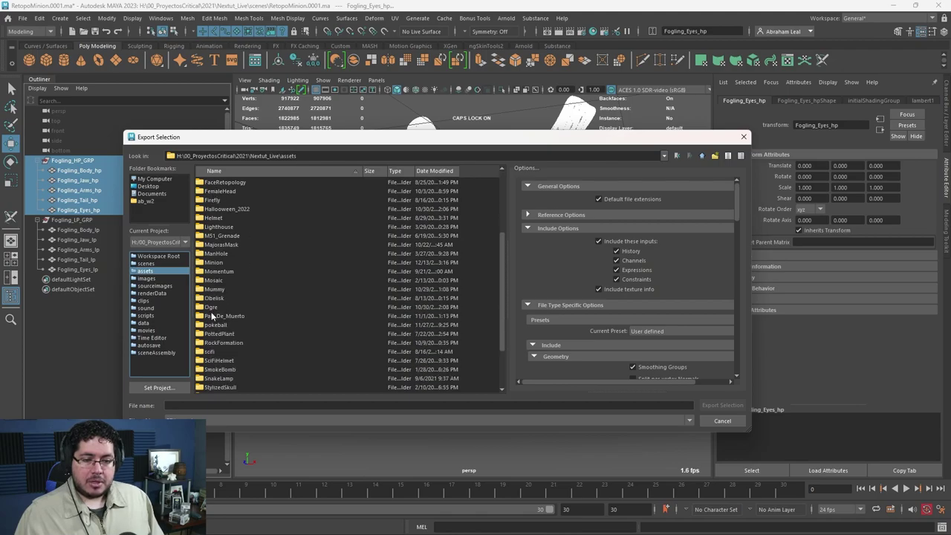
pyautogui.doubleClick(214, 262)
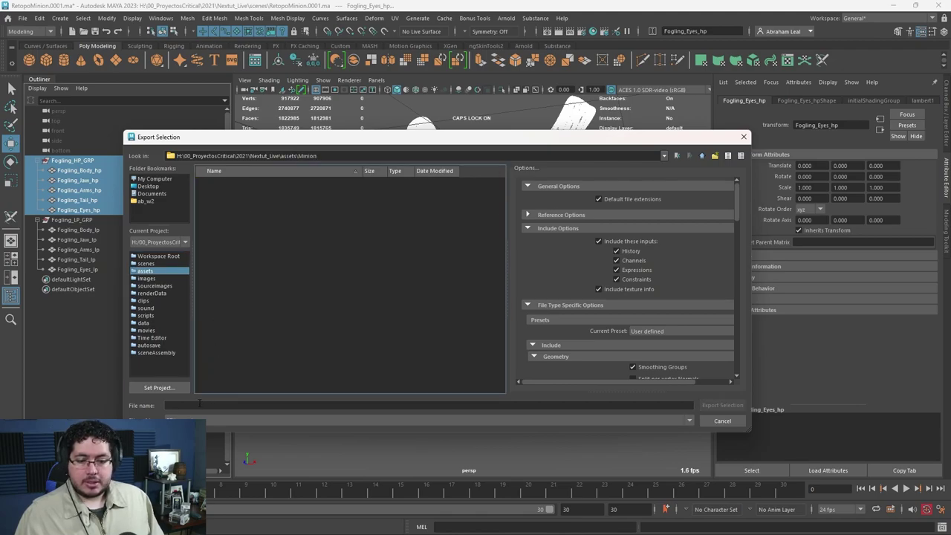
# Name the export file Fogling_HP, export the high-poly selection and deselect everything.
pyautogui.click(199, 405)
pyautogui.write('fO')
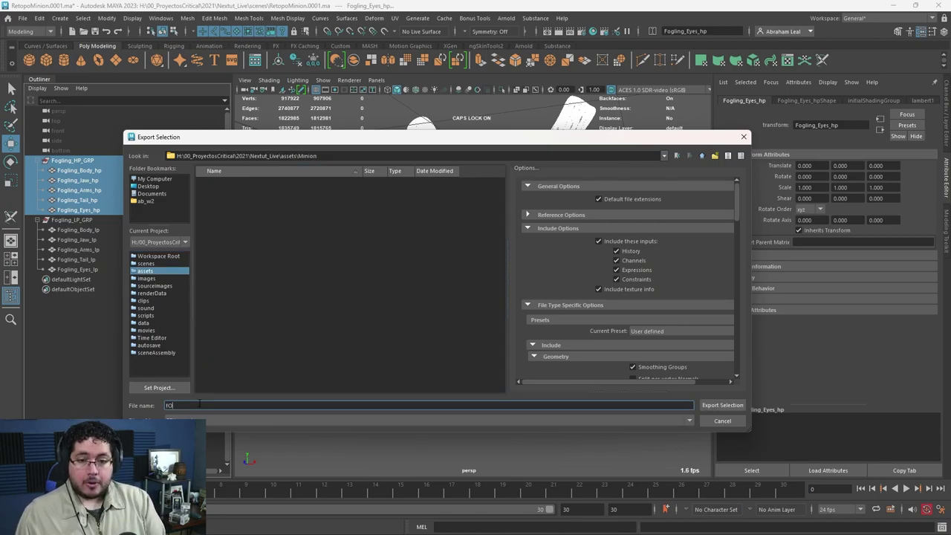
pyautogui.press('BackSpace')
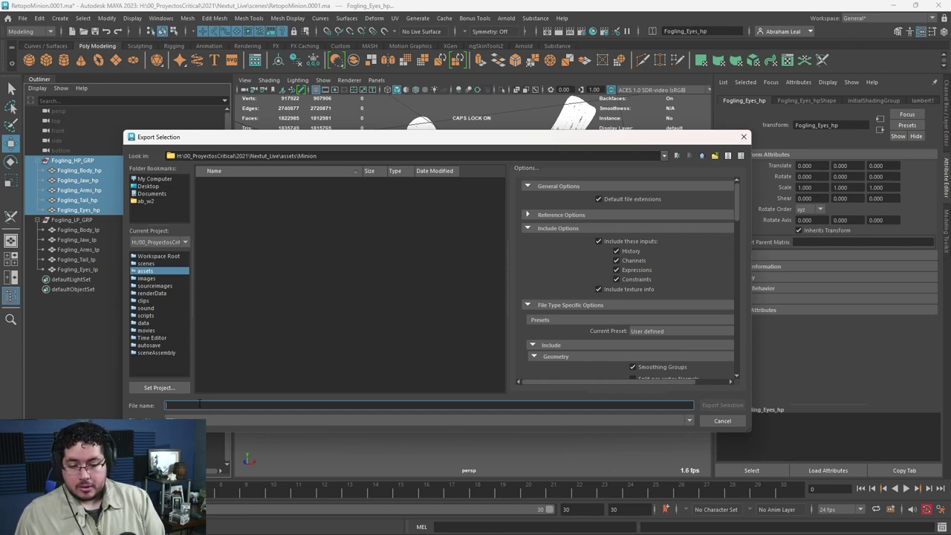
pyautogui.write('Fogling_HP')
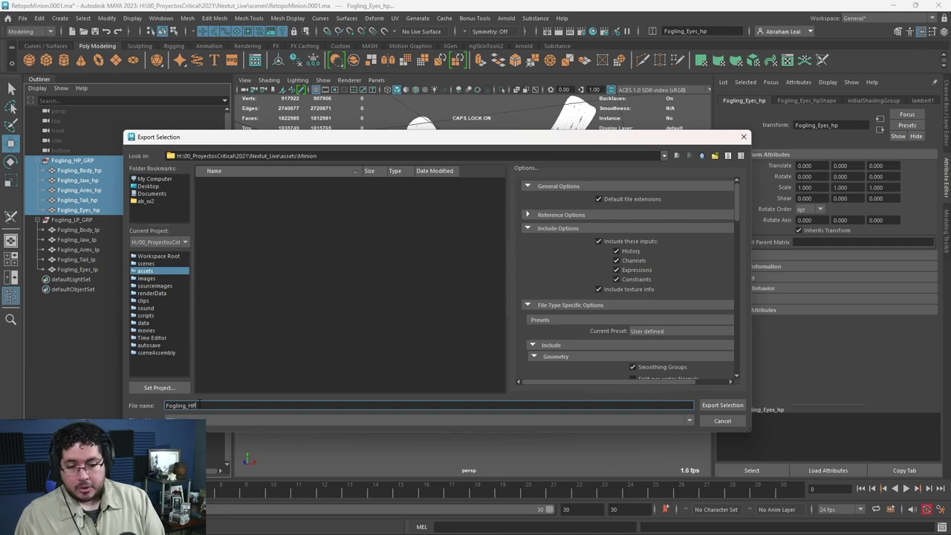
pyautogui.press('Return')
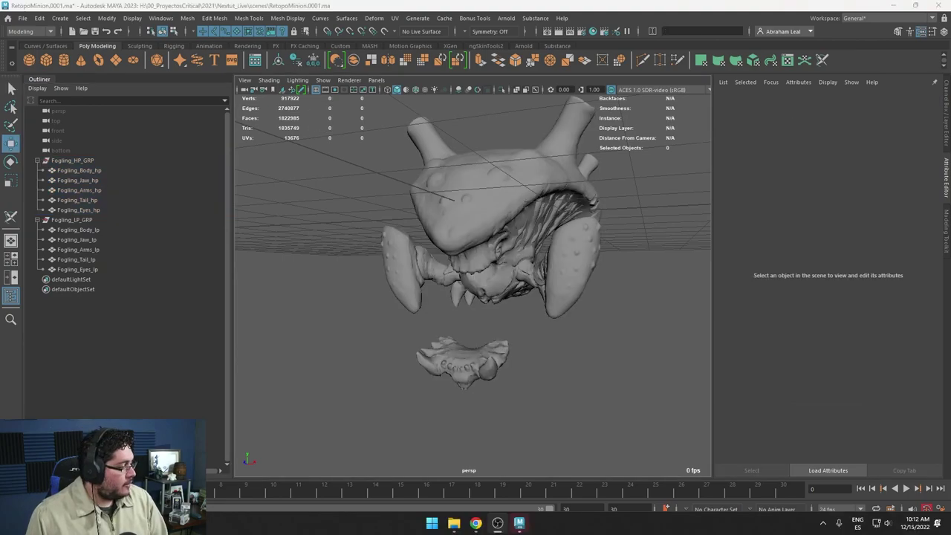
pyautogui.click(599, 391)
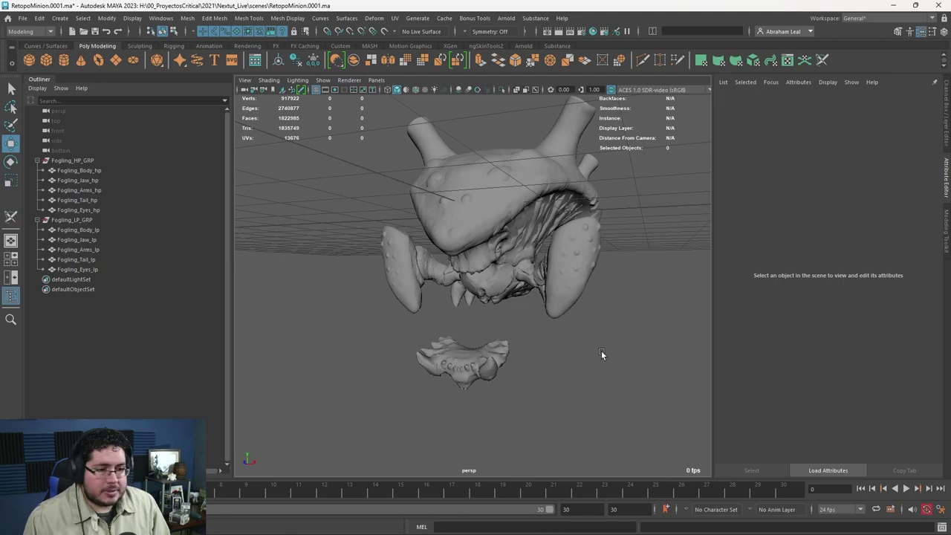
# Export Fogling_LP_GRP with all its low-poly meshes as Fogling into the assets\Minion folder, and deselect everything.
pyautogui.click(72, 220)
pyautogui.keyDown('shift'); pyautogui.click(78, 269); pyautogui.keyUp('shift')
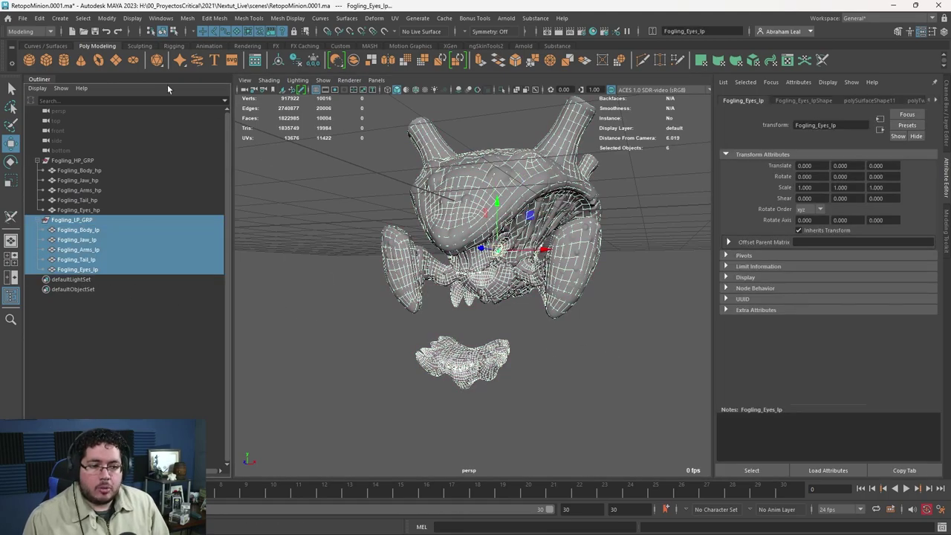
pyautogui.click(22, 18)
pyautogui.click(79, 162)
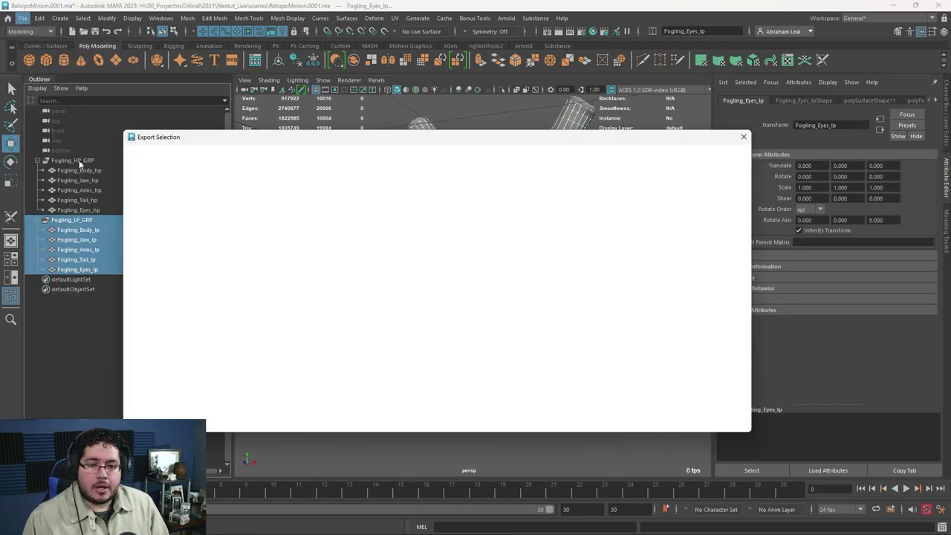
pyautogui.click(211, 183)
pyautogui.click(211, 406)
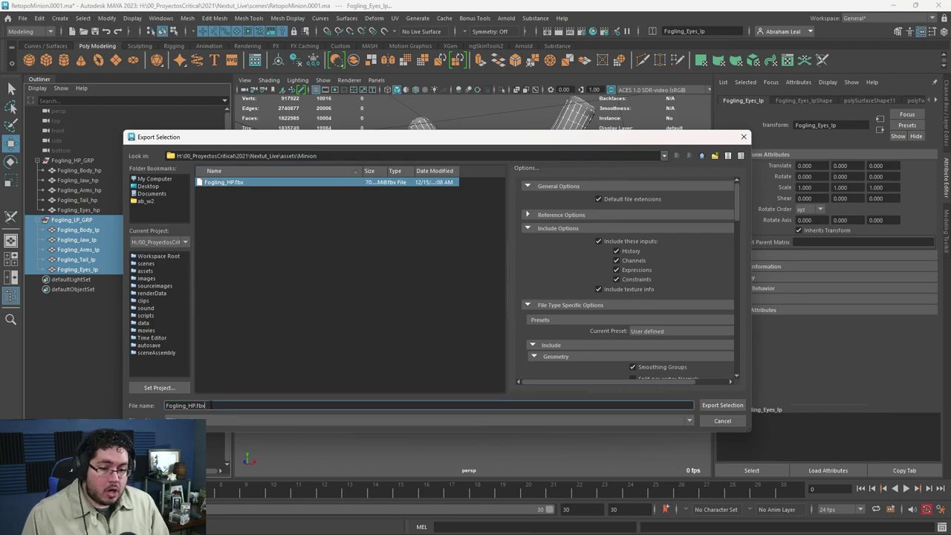
pyautogui.press('BackSpace')
pyautogui.press('BackSpace')
pyautogui.press('BackSpace')
pyautogui.press('BackSpace')
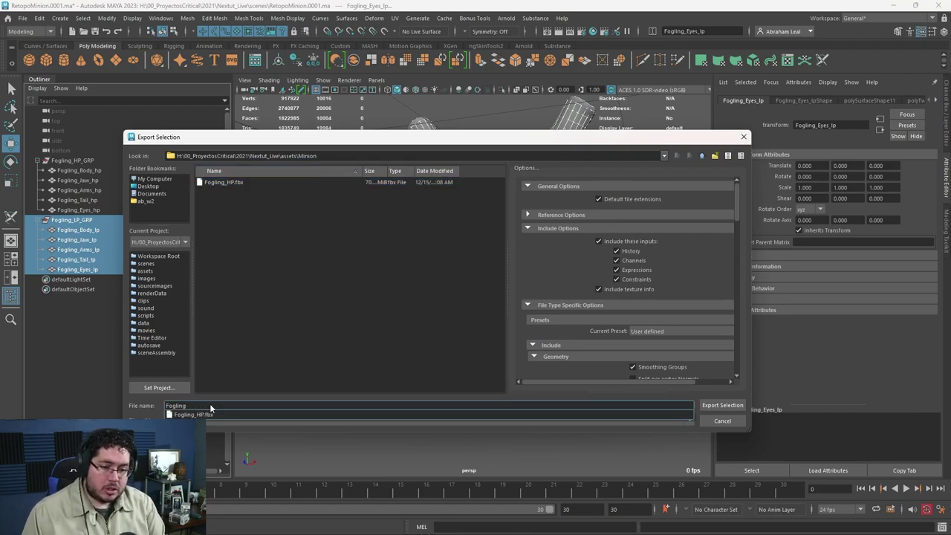
pyautogui.press('Return')
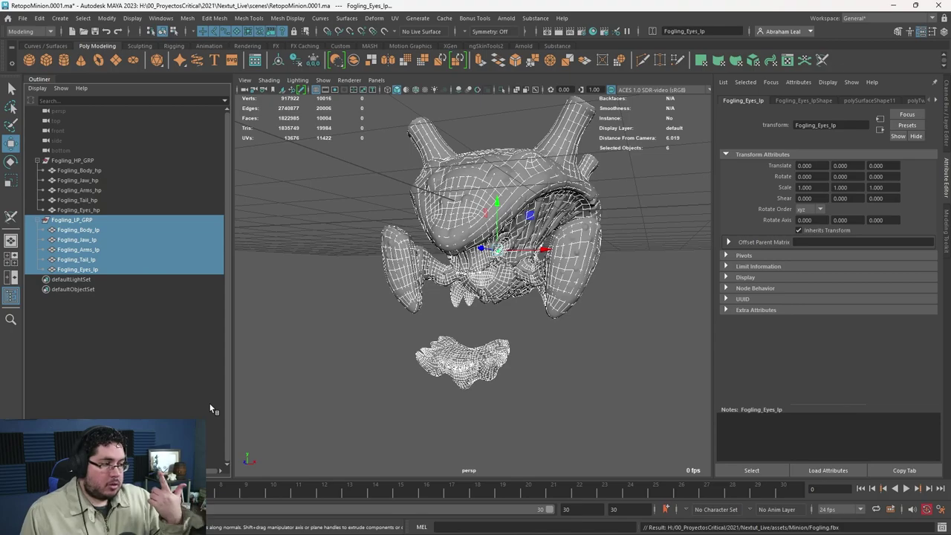
pyautogui.click(342, 365)
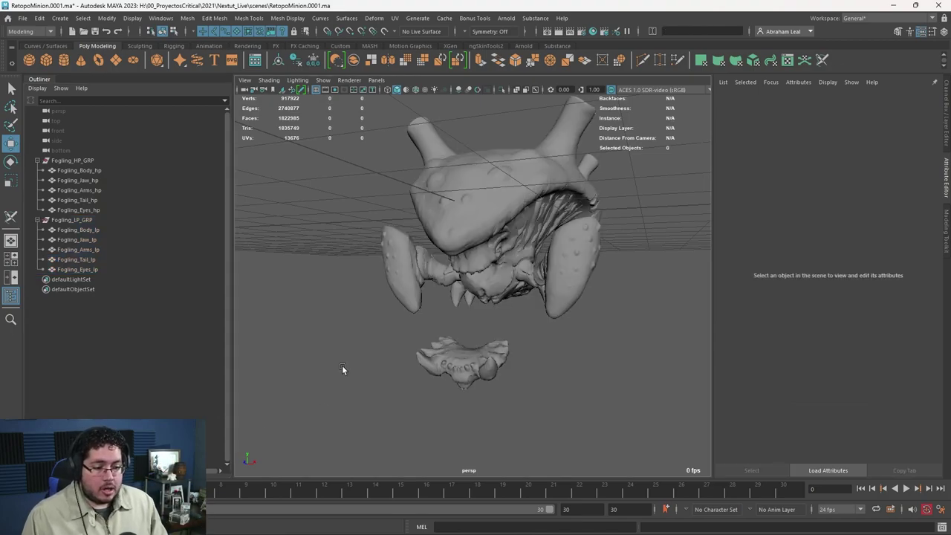
# Launch Adobe Substance 3D Painter and dismiss its home screen.
pyautogui.press('super')
pyautogui.write('subs')
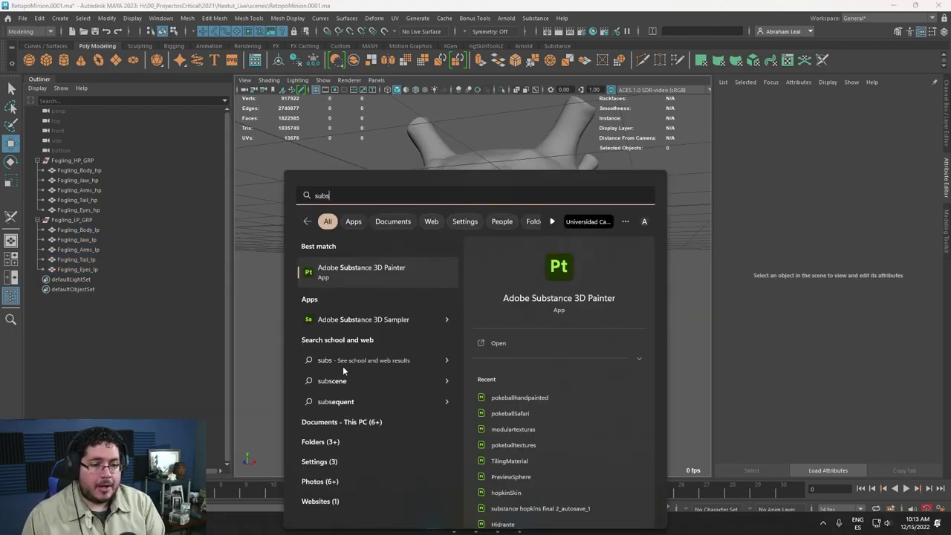
pyautogui.press('Return')
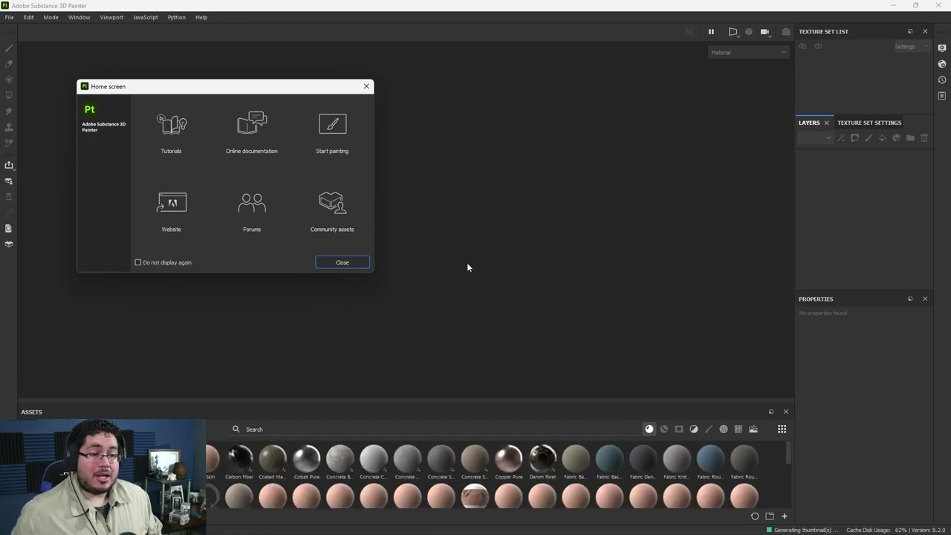
pyautogui.click(366, 87)
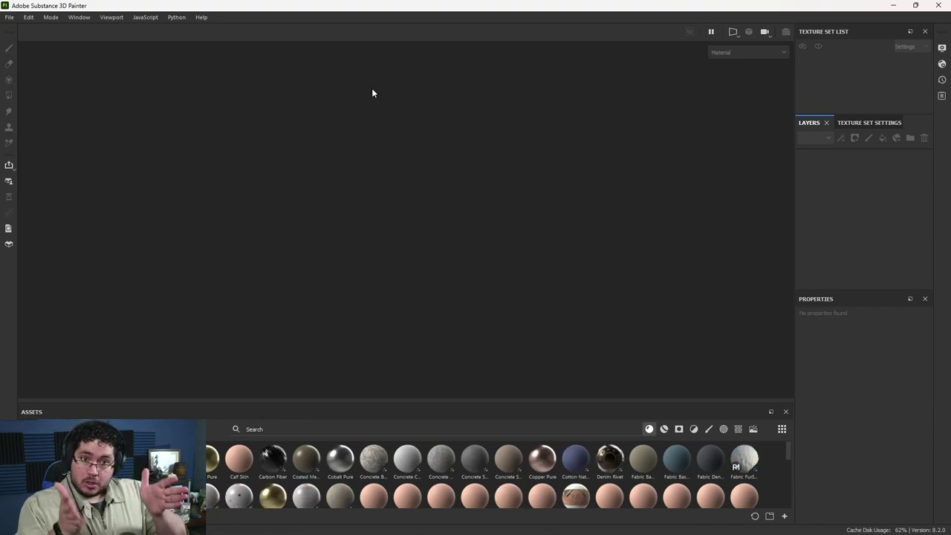
# Start a new project and browse for its mesh in the 00_ProyectosCritical\2021\Nextut_Live\assets\Minion folder.
pyautogui.click(10, 17)
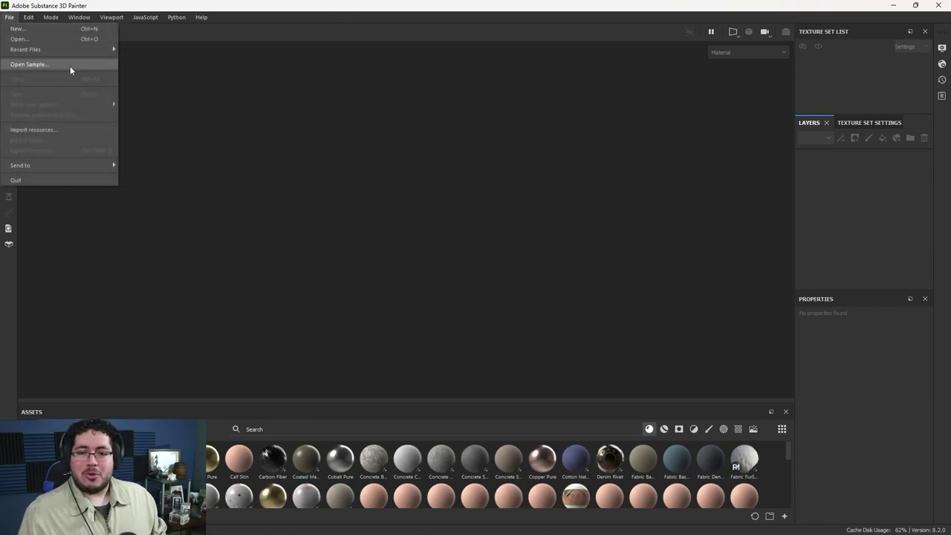
pyautogui.click(45, 29)
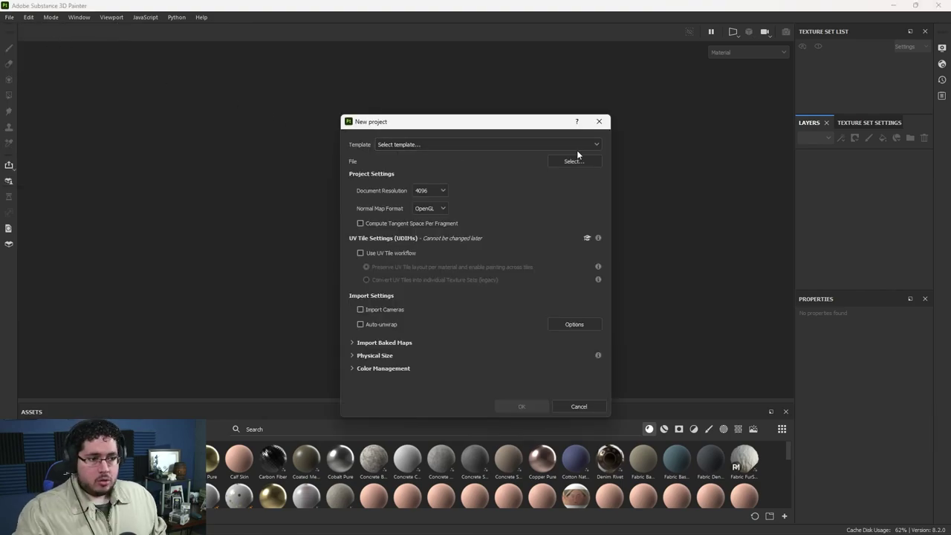
pyautogui.click(574, 161)
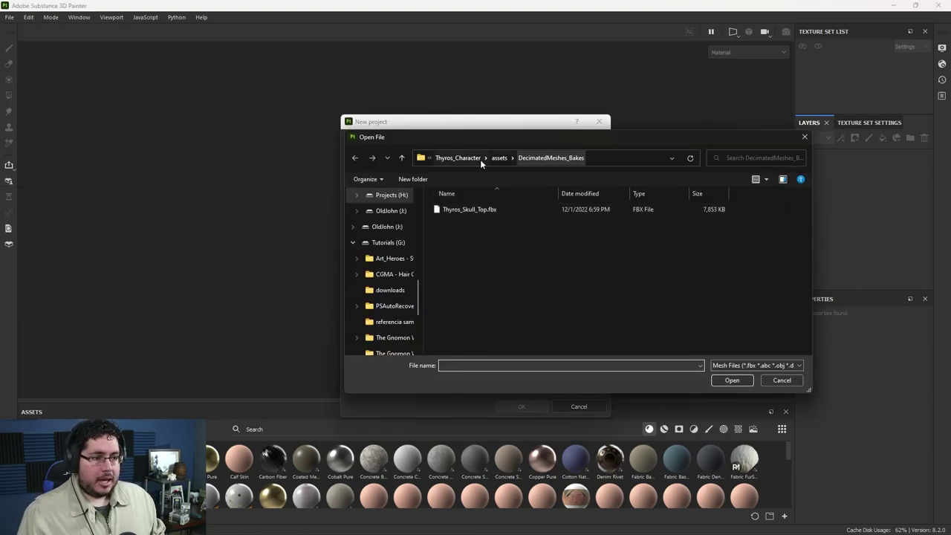
pyautogui.scroll(1, 403, 260)
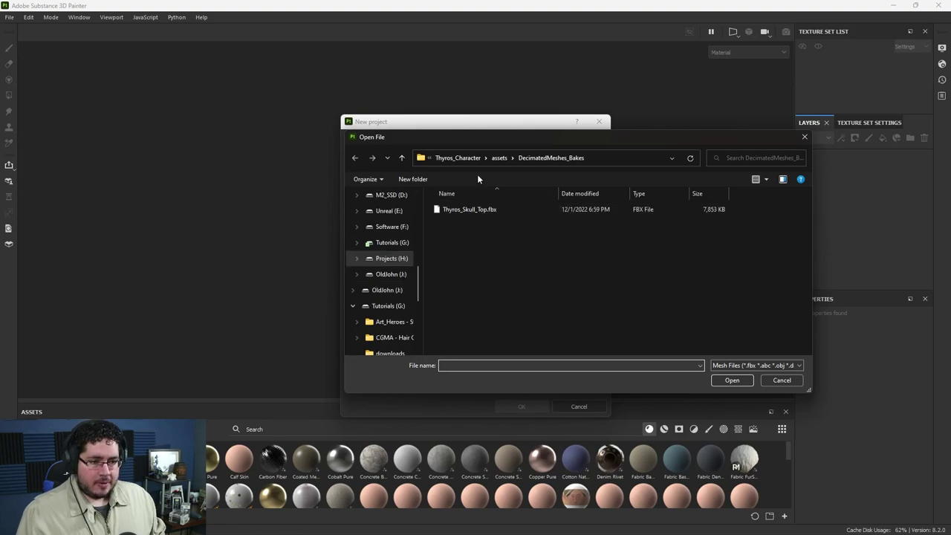
pyautogui.scroll(2, 393, 241)
pyautogui.scroll(5, 393, 243)
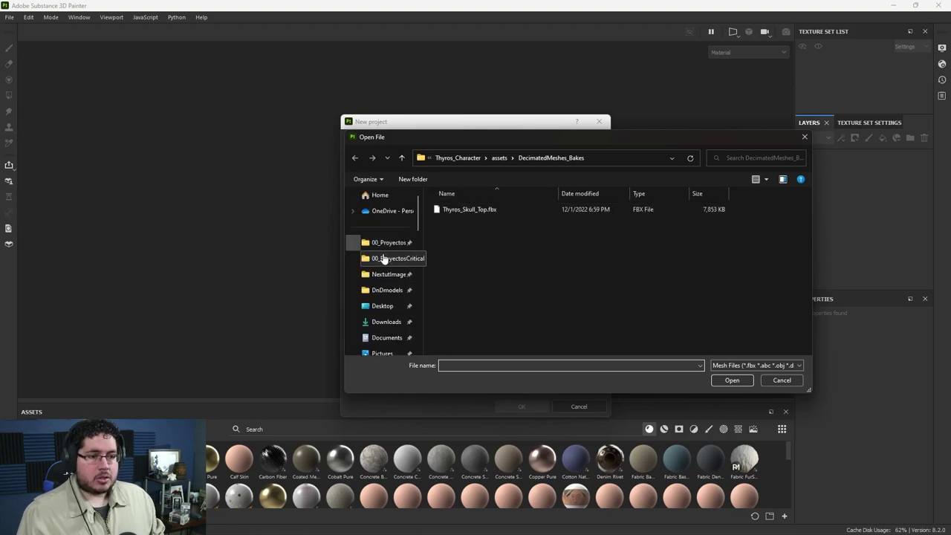
pyautogui.click(382, 245)
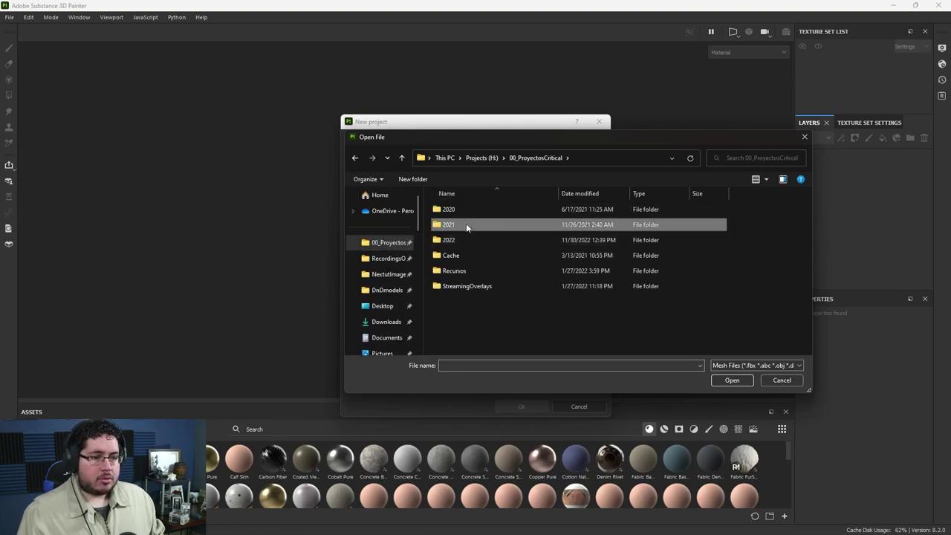
pyautogui.doubleClick(466, 223)
pyautogui.scroll(-5, 466, 287)
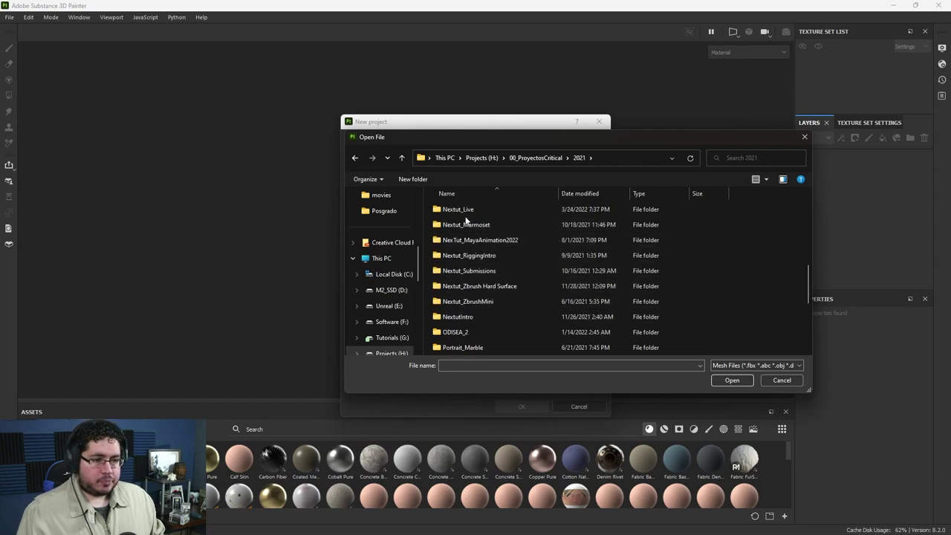
pyautogui.doubleClick(465, 211)
pyautogui.doubleClick(456, 209)
pyautogui.scroll(-10, 472, 282)
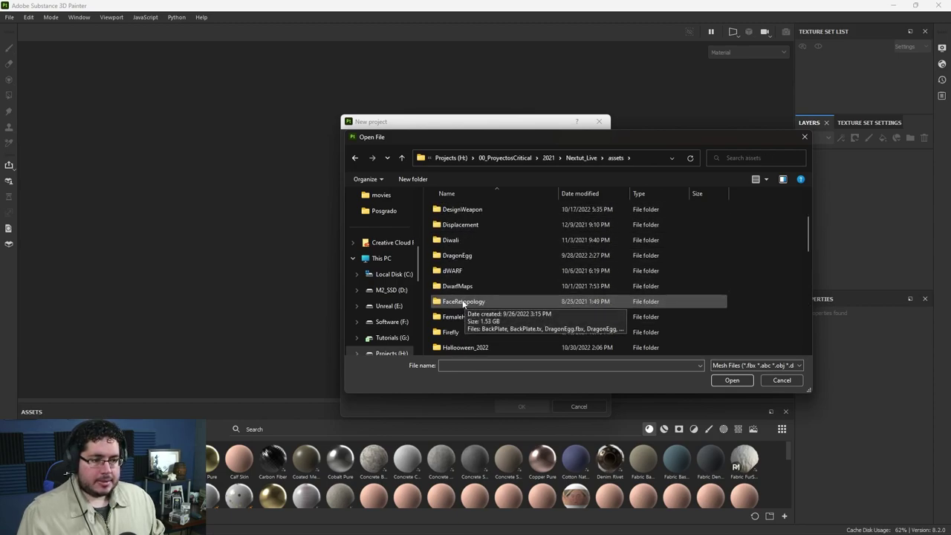
pyautogui.doubleClick(464, 255)
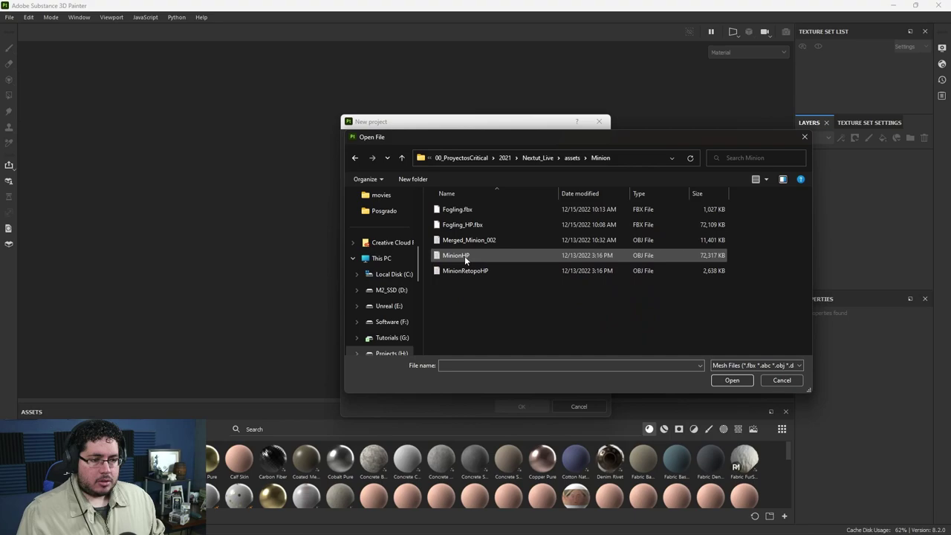
# Create the project from Fogling.fbx and check the imported mesh together with its UV layout.
pyautogui.click(462, 210)
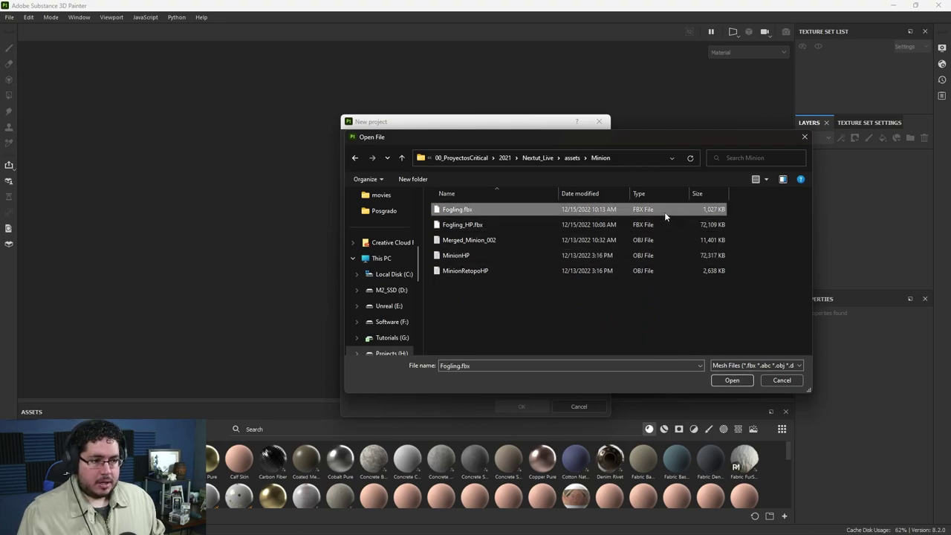
pyautogui.click(728, 381)
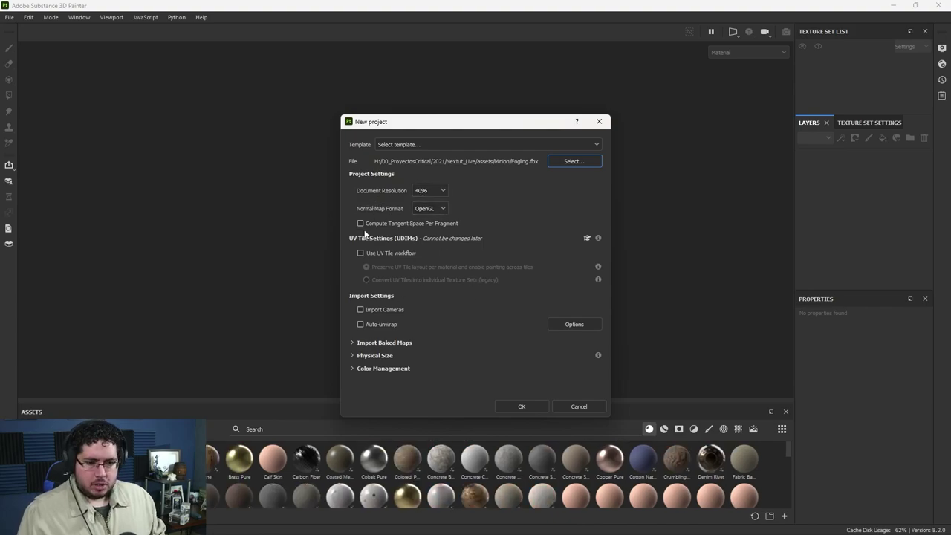
pyautogui.click(529, 406)
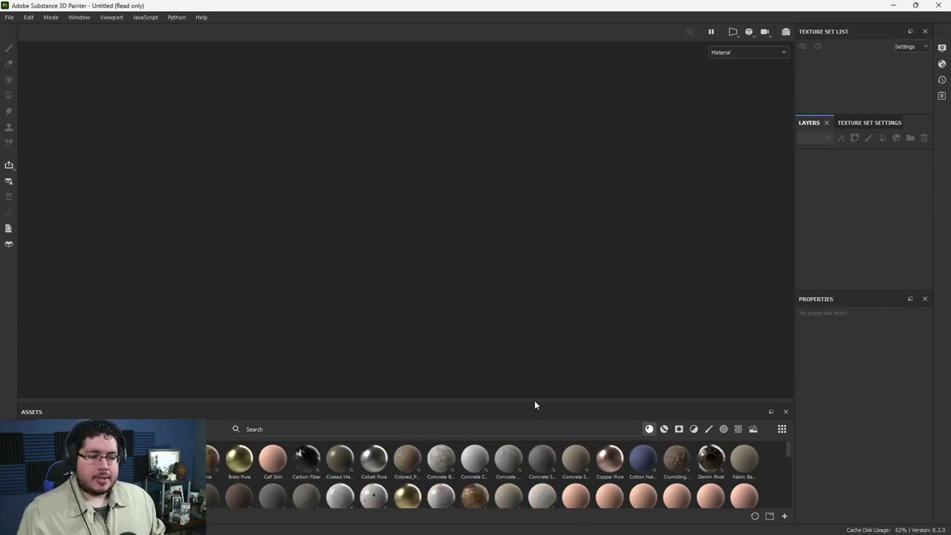
pyautogui.keyDown('alt'); pyautogui.moveTo(595, 301); pyautogui.dragTo(510, 242); pyautogui.keyUp('alt')
pyautogui.keyDown('alt'); pyautogui.moveTo(510, 242); pyautogui.dragTo(463, 246, button='middle'); pyautogui.keyUp('alt')
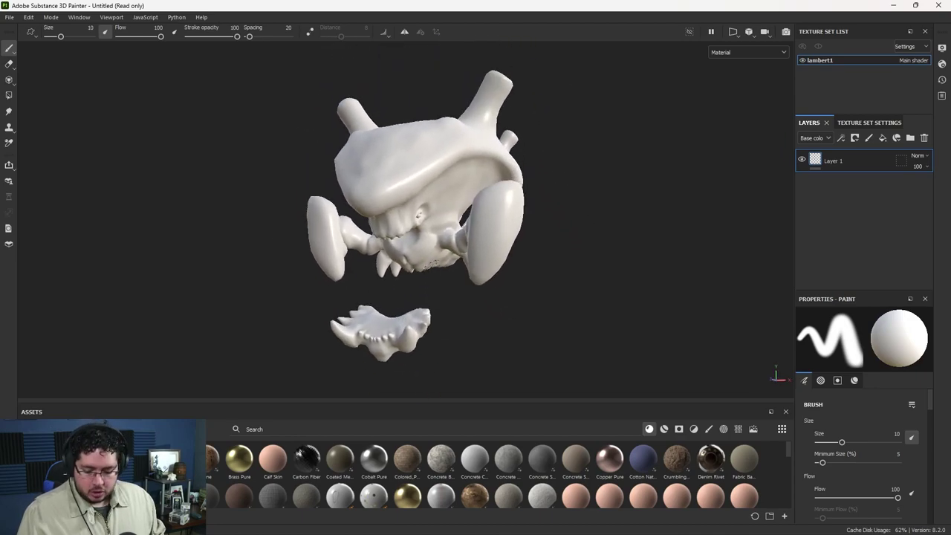
pyautogui.press('F1')
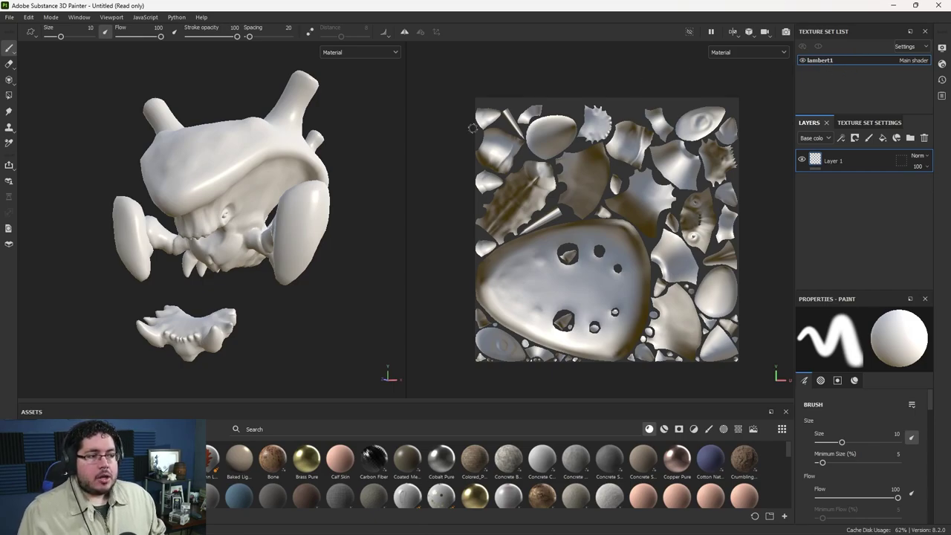
pyautogui.press('F2')
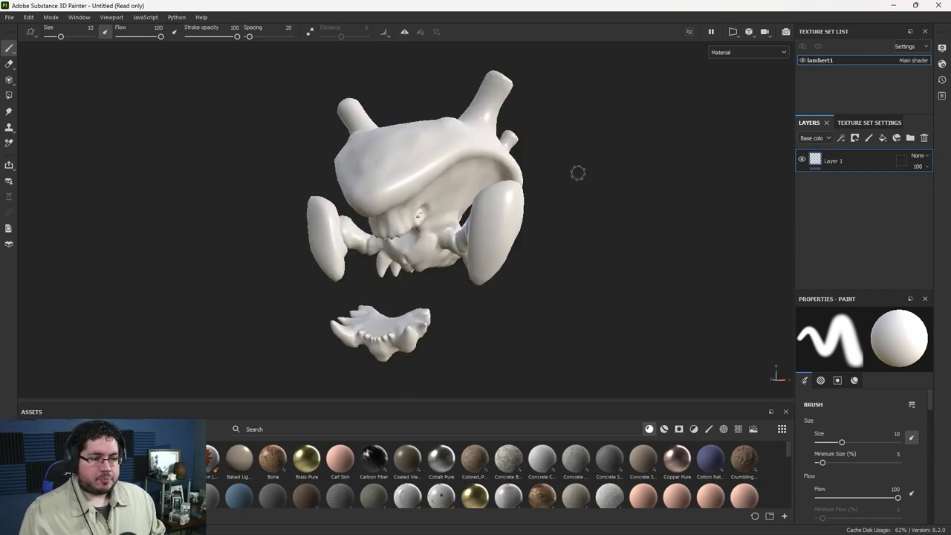
# Open the mesh map baking settings from the texture set settings and set the output size to 4096.
pyautogui.click(868, 122)
pyautogui.scroll(-5, 892, 223)
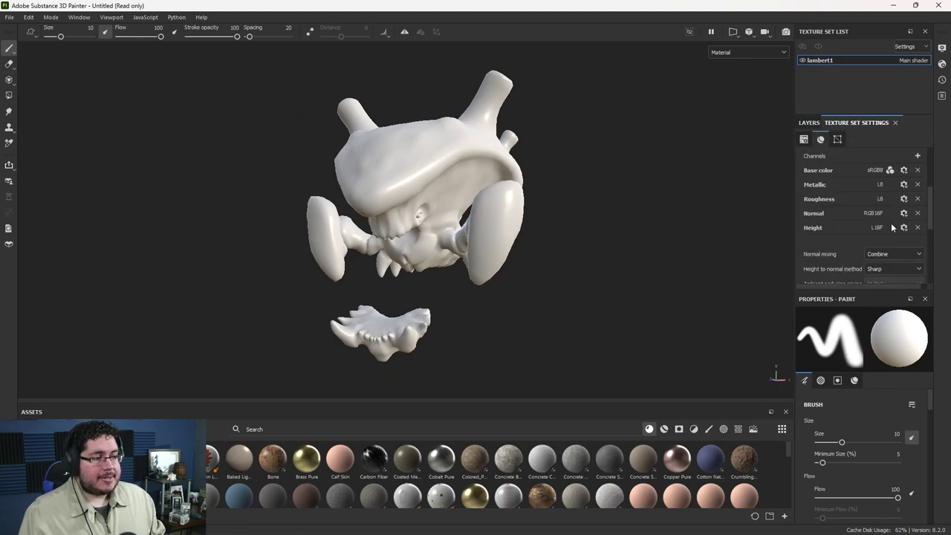
pyautogui.scroll(-2, 900, 237)
pyautogui.click(897, 246)
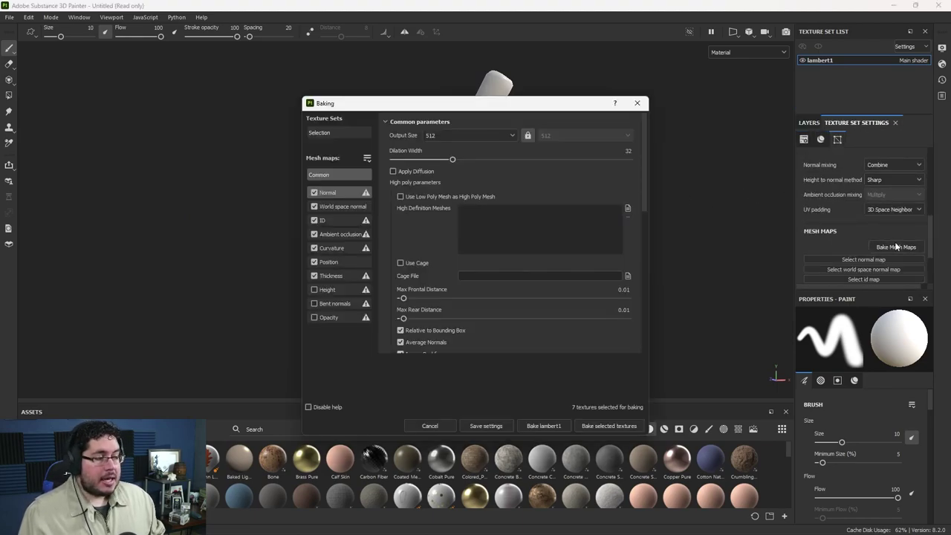
pyautogui.click(478, 136)
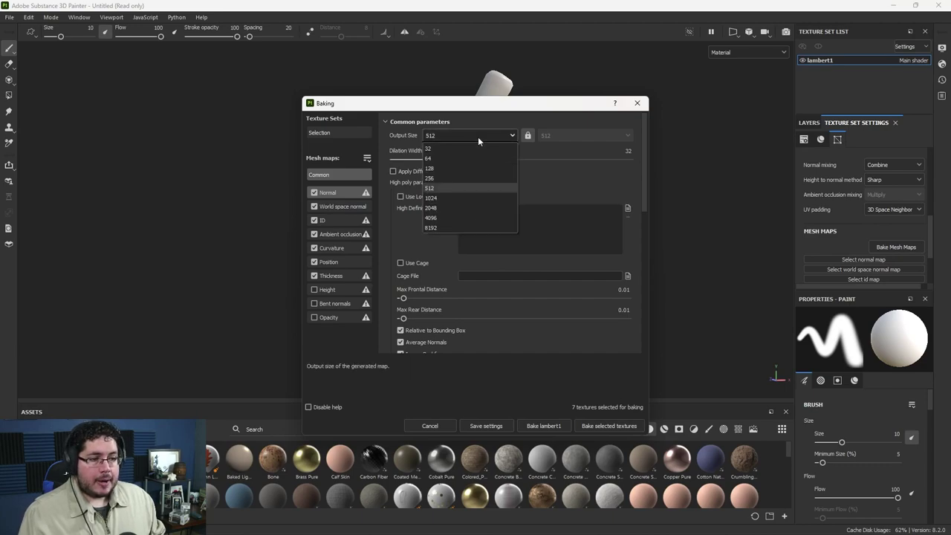
pyautogui.click(438, 217)
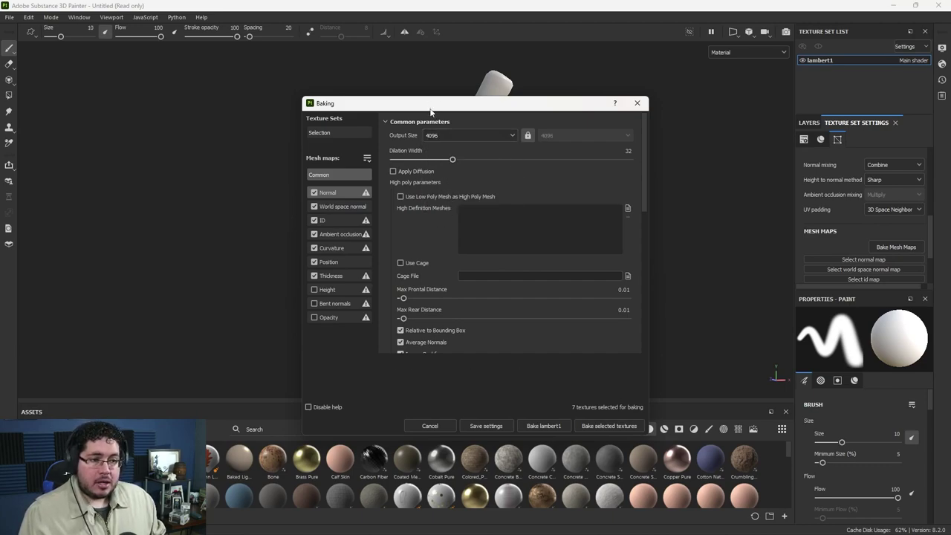
# Move the baking dialog clear of the model and load Fogling_HP.fbx as the high definition mesh.
pyautogui.moveTo(434, 103); pyautogui.dragTo(614, 68)
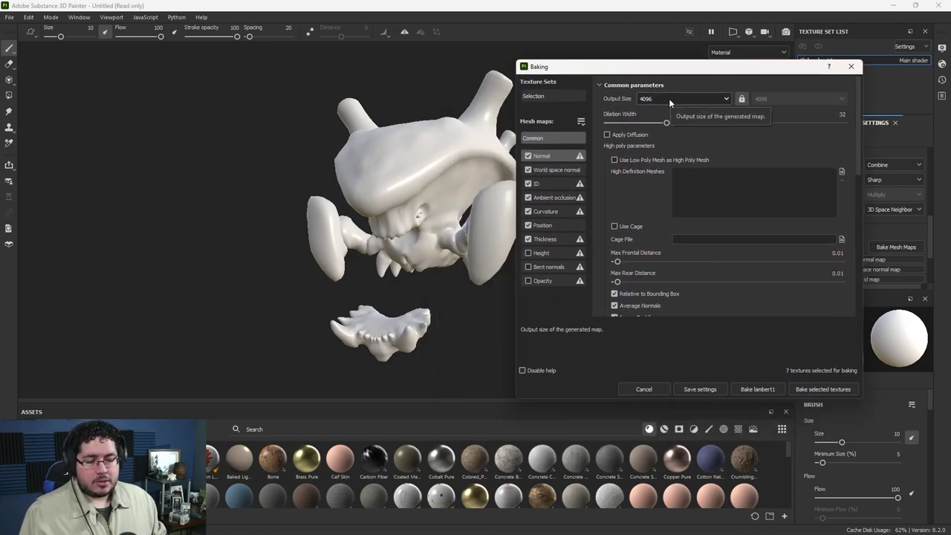
pyautogui.click(841, 172)
pyautogui.click(639, 170)
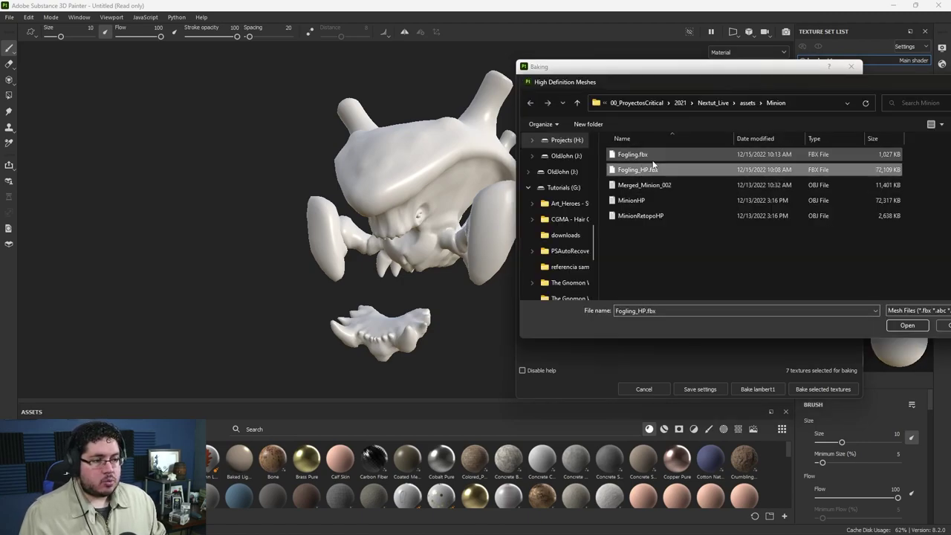
pyautogui.click(903, 328)
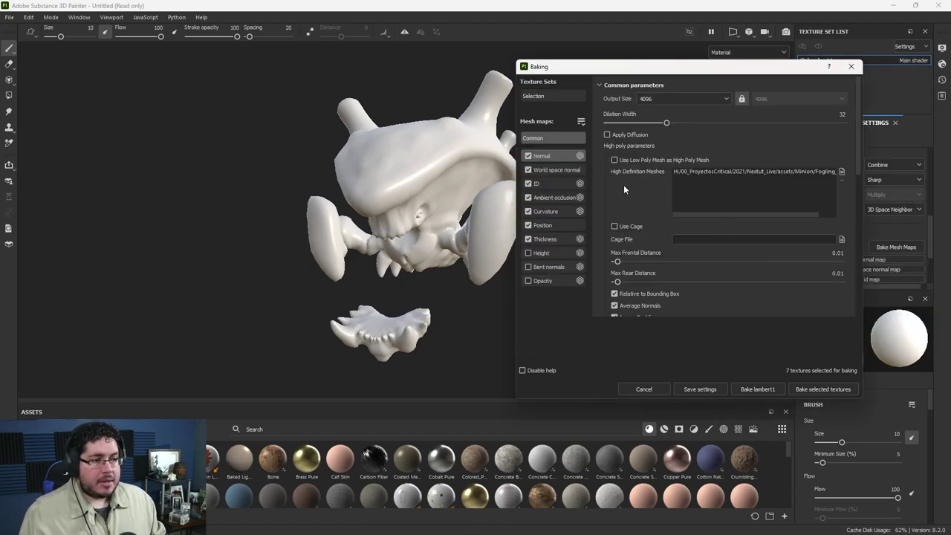
# Set the geometry matching to By Mesh Name and review the ambient occlusion baker parameters.
pyautogui.scroll(-5, 624, 190)
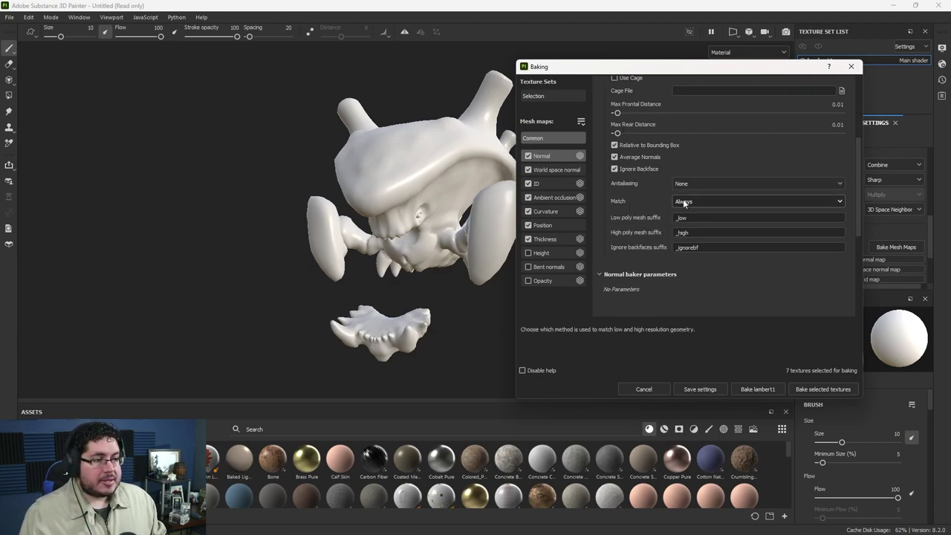
pyautogui.click(685, 202)
pyautogui.click(682, 225)
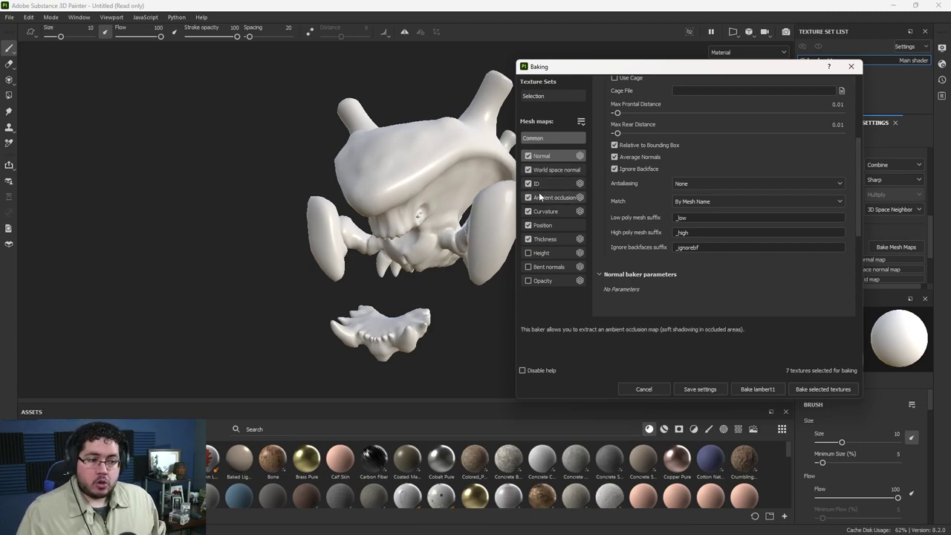
pyautogui.click(558, 197)
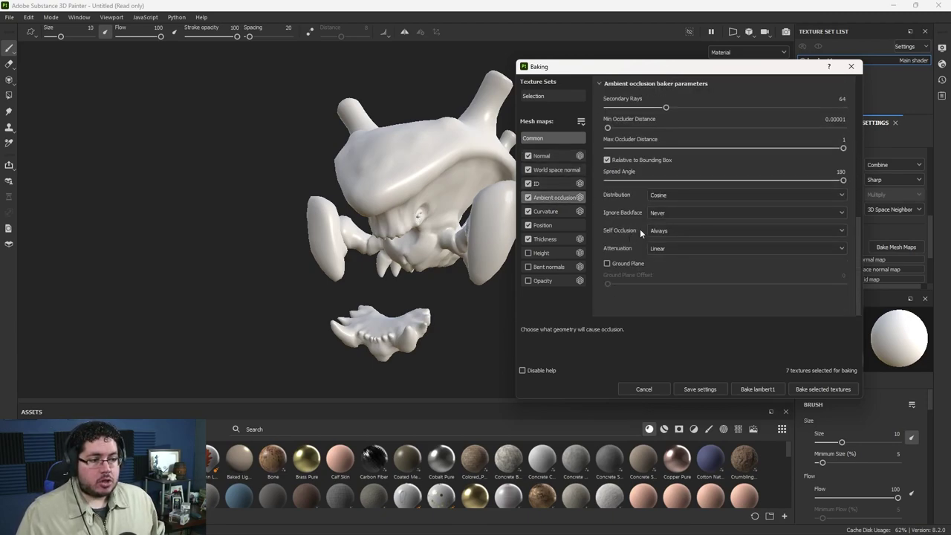
pyautogui.click(545, 157)
pyautogui.click(544, 139)
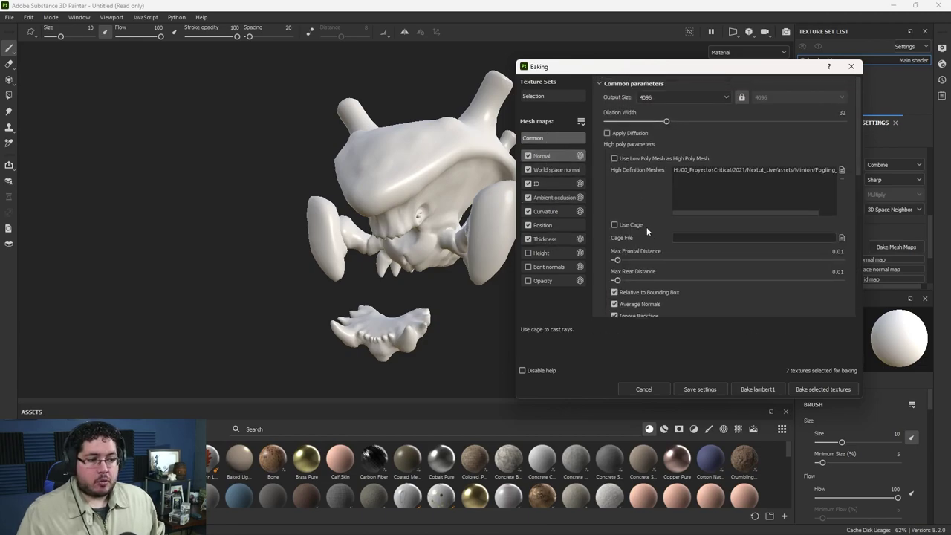
# Set the antialiasing to Subsampling 2x2 and bake the selected mesh maps for lambert1.
pyautogui.scroll(-4, 637, 222)
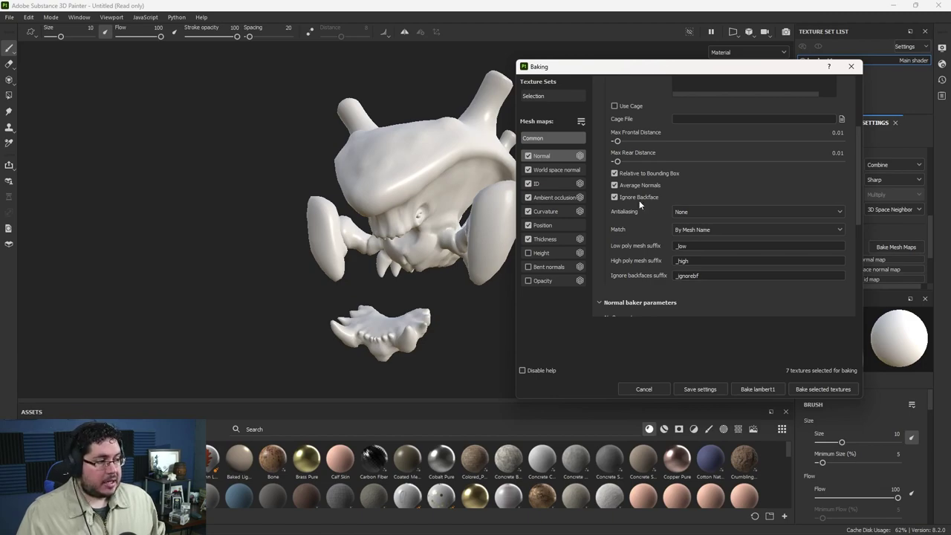
pyautogui.scroll(3, 690, 194)
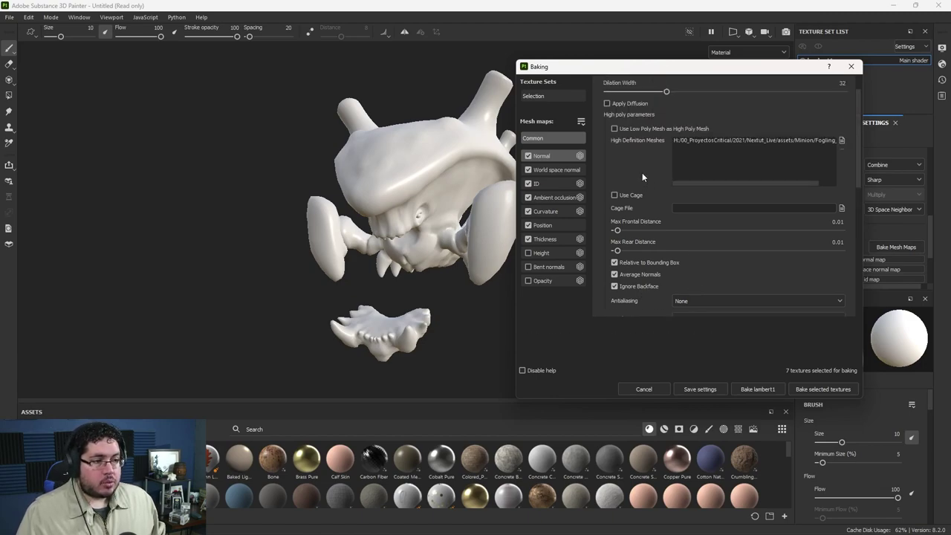
pyautogui.scroll(-4, 642, 172)
pyautogui.click(686, 182)
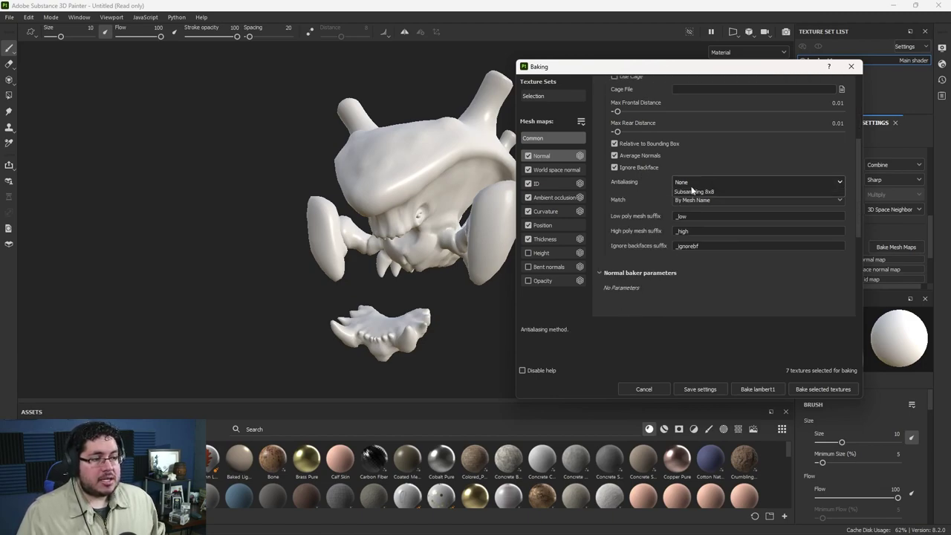
pyautogui.click(692, 202)
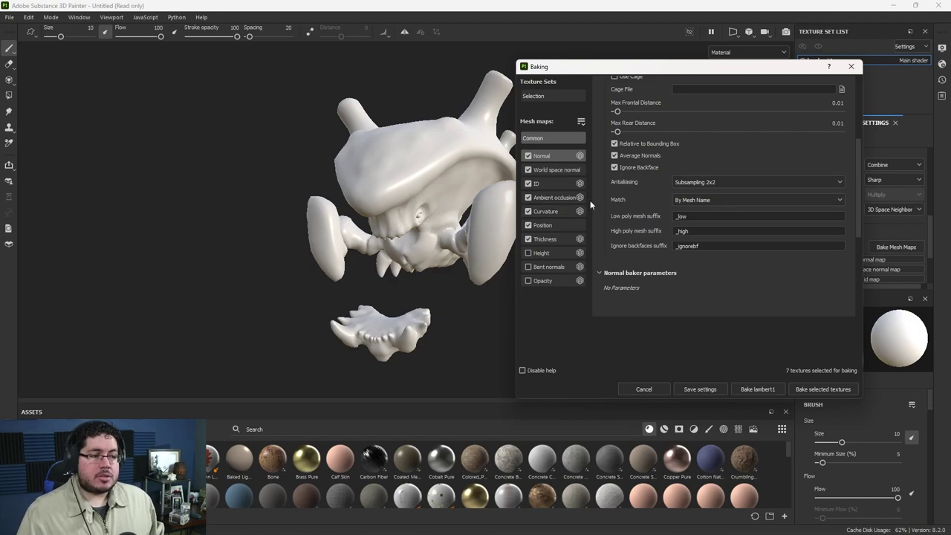
pyautogui.click(750, 389)
pyautogui.moveTo(636, 151); pyautogui.dragTo(641, 146)
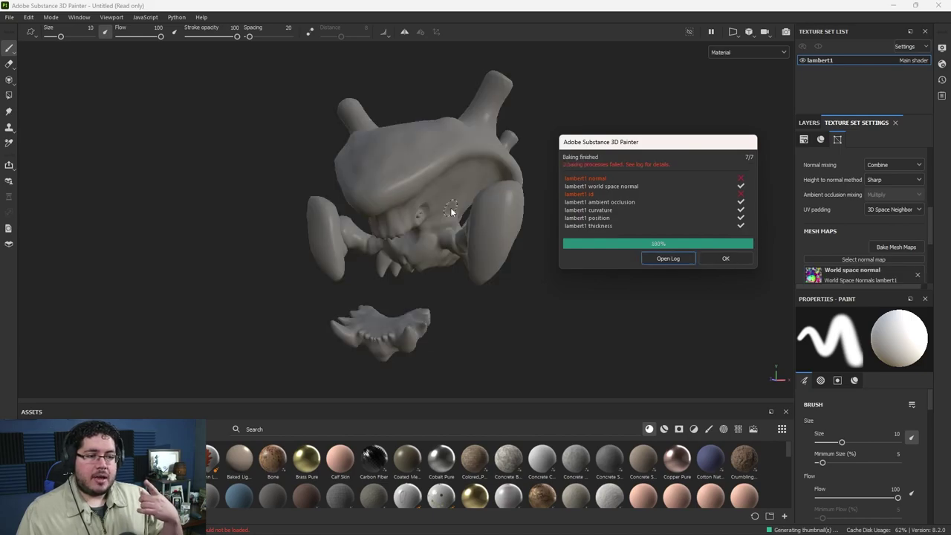
# Read the error entries in the baking log, close it and return to the texture set settings.
pyautogui.click(668, 258)
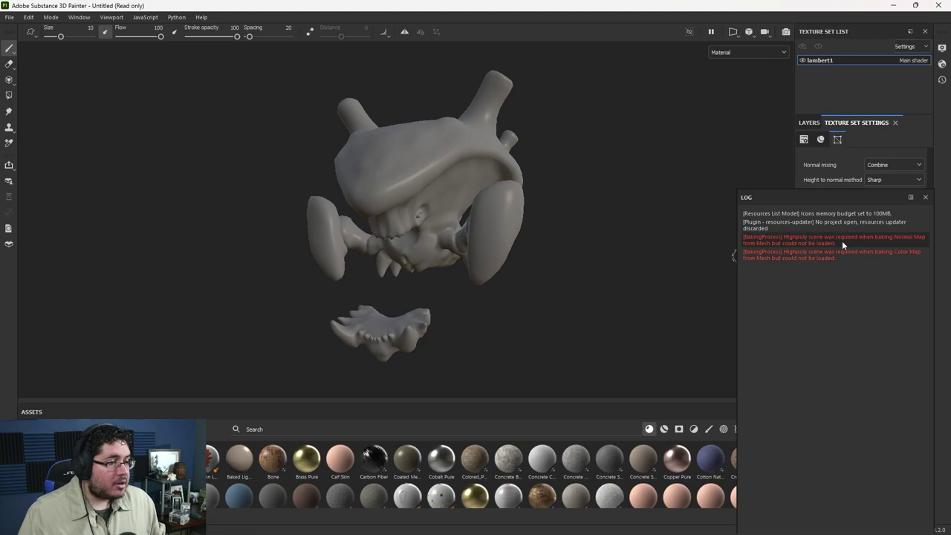
pyautogui.click(925, 197)
pyautogui.click(809, 123)
pyautogui.click(857, 123)
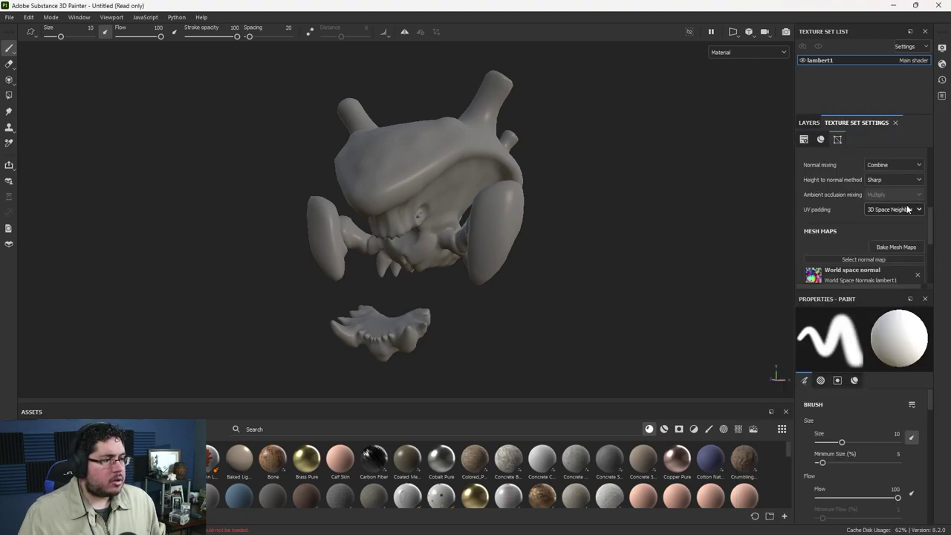
# Reopen the mesh map baking settings and check the full file path of the high definition mesh.
pyautogui.scroll(-3, 918, 258)
pyautogui.scroll(3, 918, 258)
pyautogui.click(896, 217)
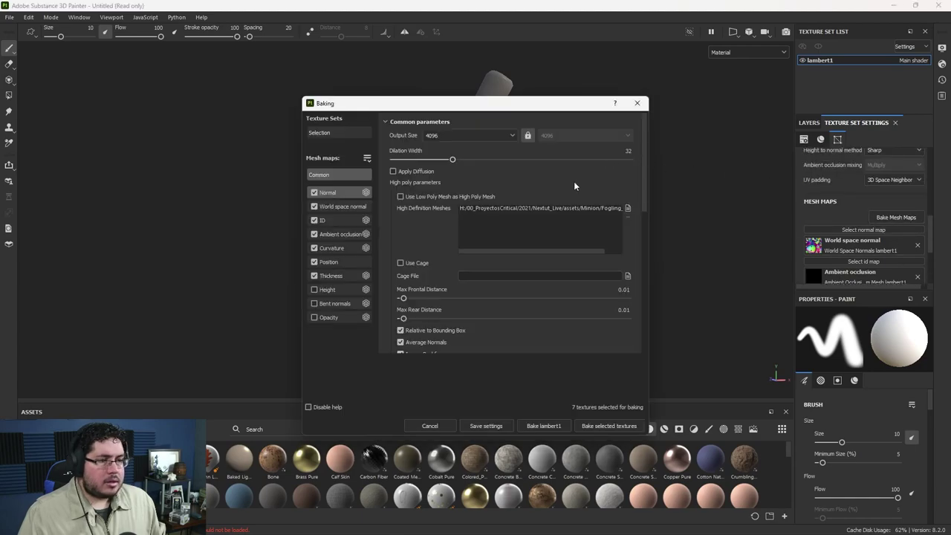
pyautogui.click(572, 213)
pyautogui.moveTo(569, 251); pyautogui.dragTo(586, 250)
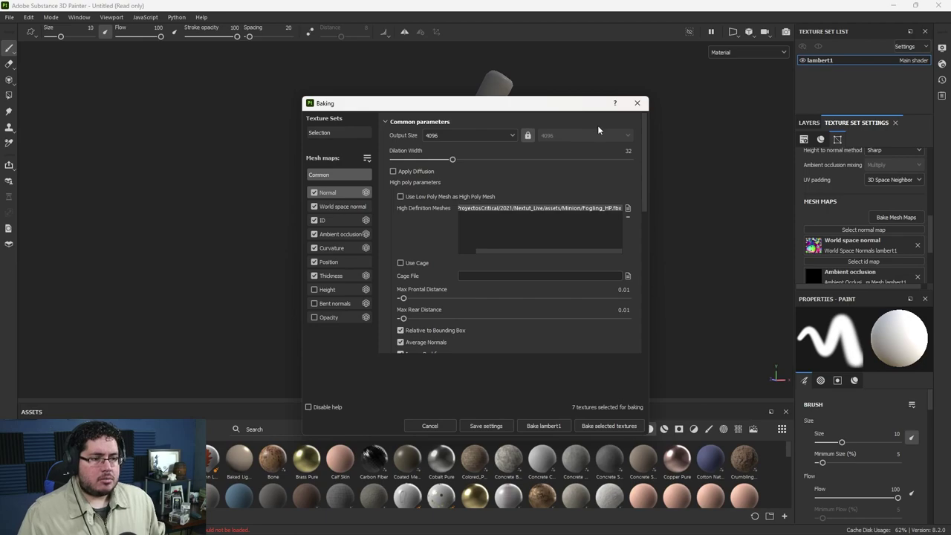
# Close the baking settings, switch to Maya and start a new empty scene without saving the RetopoMinion.0001.ma changes.
pyautogui.click(637, 102)
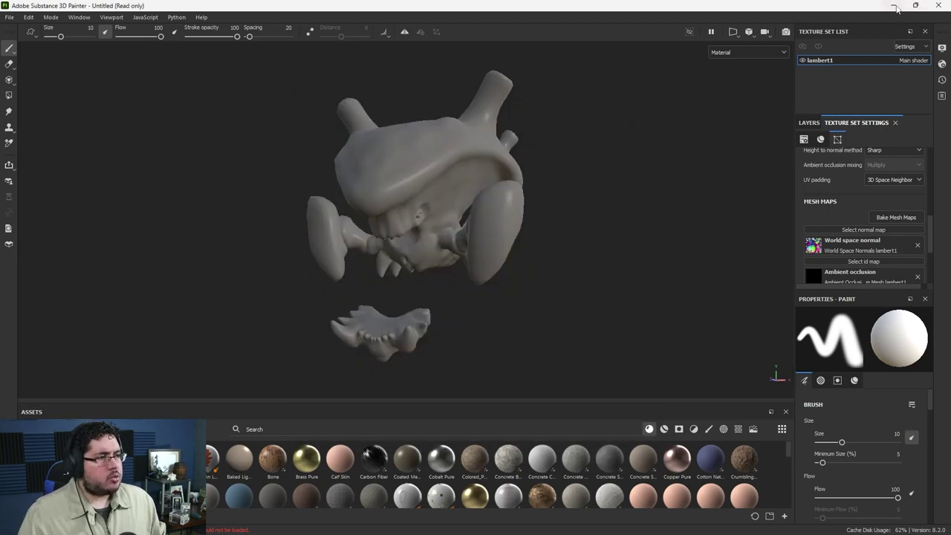
pyautogui.hotkey('alt', 'Tab')
pyautogui.keyDown('alt'); pyautogui.moveTo(617, 292); pyautogui.dragTo(636, 365); pyautogui.keyUp('alt')
pyautogui.keyDown('alt'); pyautogui.moveTo(636, 364); pyautogui.dragTo(558, 300, button='right'); pyautogui.keyUp('alt')
pyautogui.press('q')
pyautogui.hotkey('ctrl', 's')
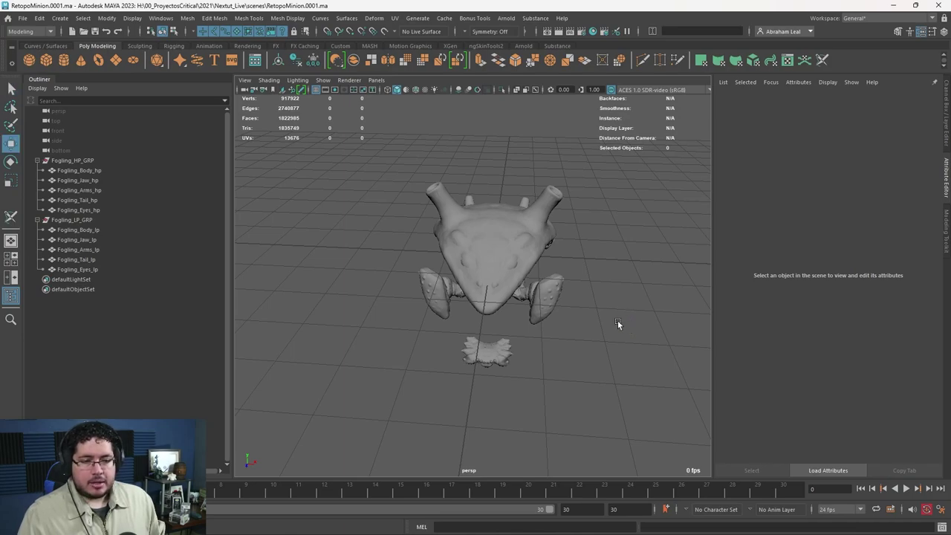
pyautogui.keyDown('alt'); pyautogui.moveTo(618, 323); pyautogui.dragTo(550, 300); pyautogui.keyUp('alt')
pyautogui.click(73, 31)
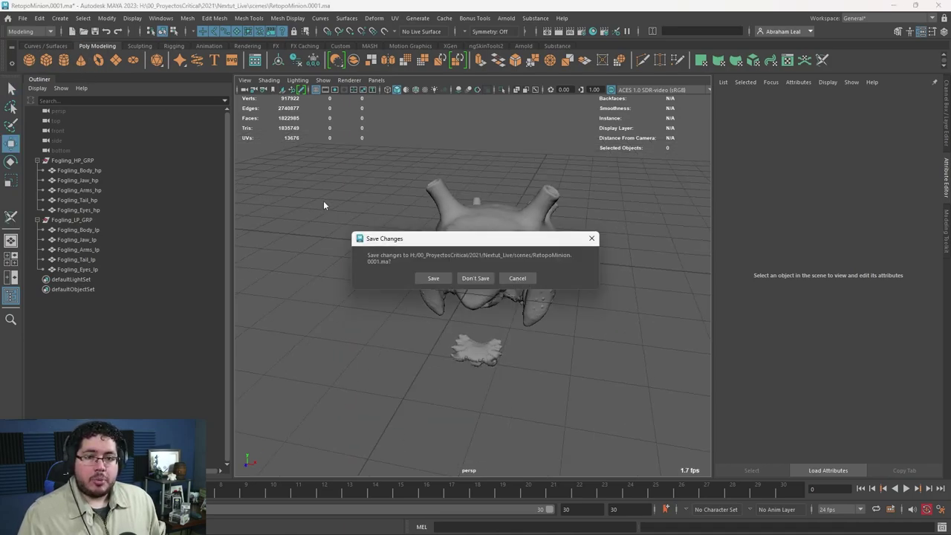
pyautogui.click(475, 278)
# Import Fogling_HP.fbx from the assets/Minion folder into the empty scene.
pyautogui.click(22, 18)
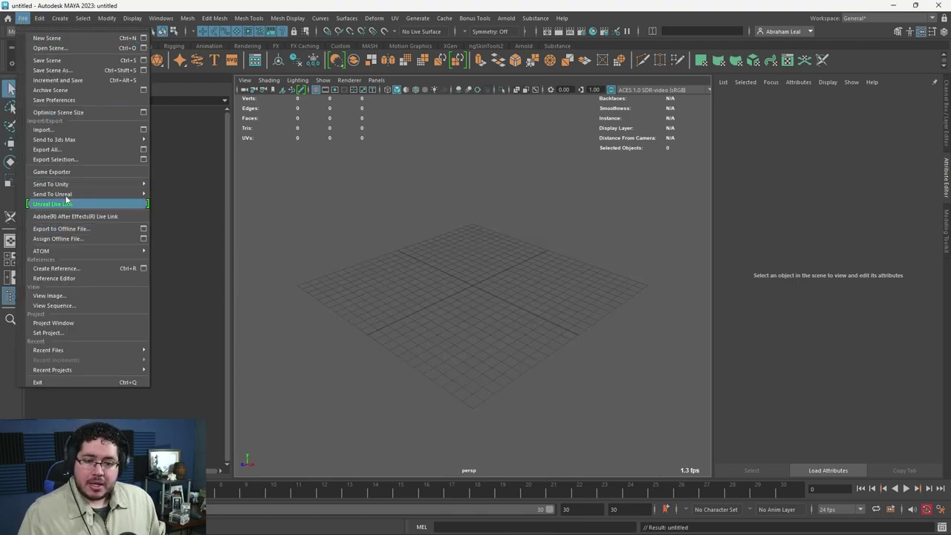
pyautogui.click(59, 132)
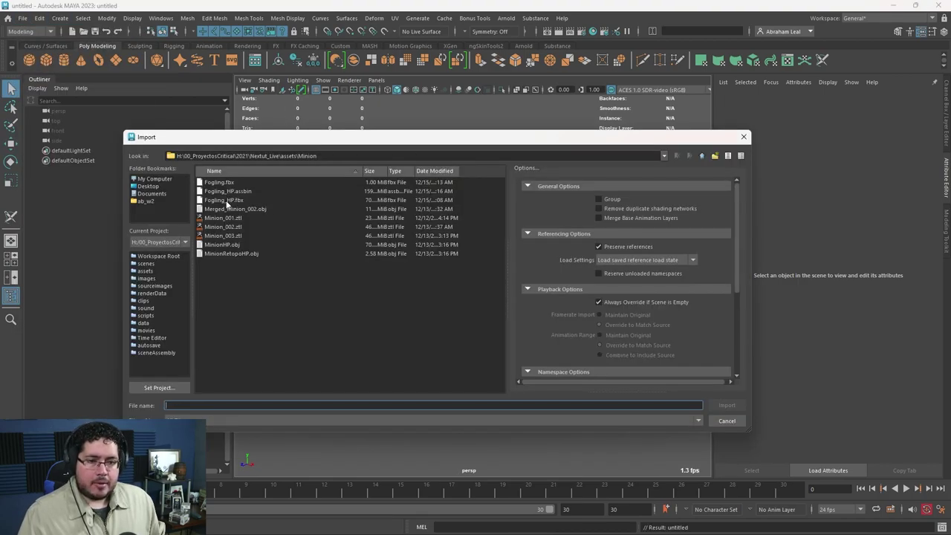
pyautogui.click(226, 201)
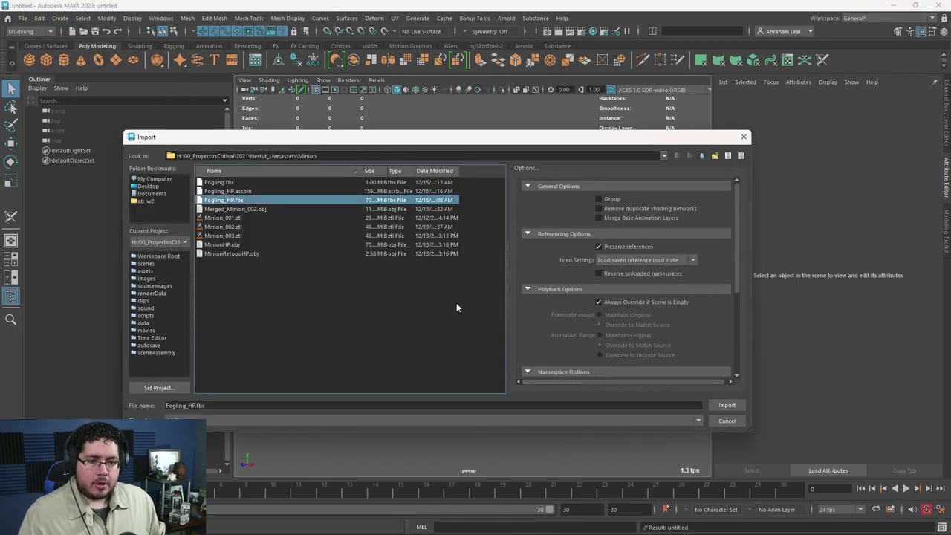
pyautogui.click(727, 405)
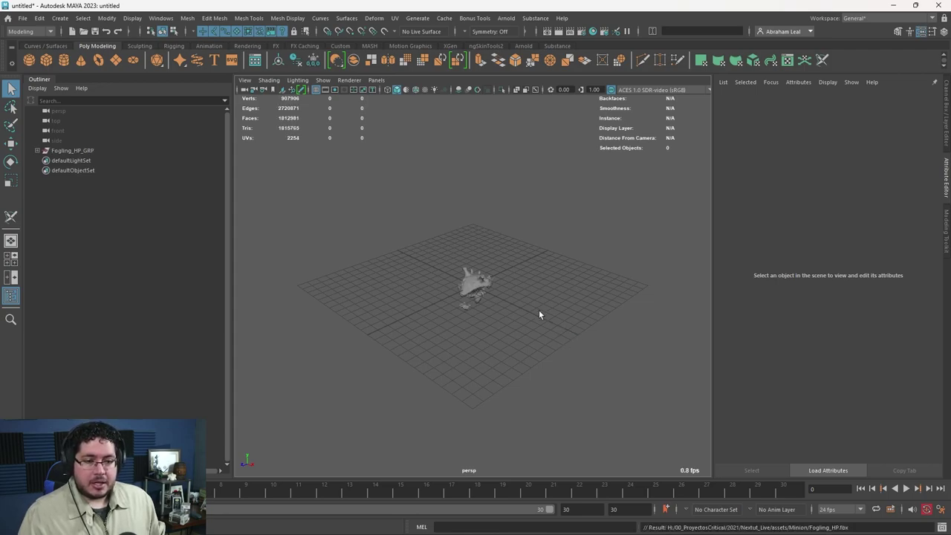
# Inspect the imported high-poly creature from several angles and check the mesh names inside Fogling_HP_GRP.
pyautogui.scroll(10, 531, 308)
pyautogui.scroll(-3, 458, 250)
pyautogui.keyDown('alt'); pyautogui.moveTo(513, 301); pyautogui.dragTo(527, 246); pyautogui.keyUp('alt')
pyautogui.scroll(-4, 527, 246)
pyautogui.click(38, 150)
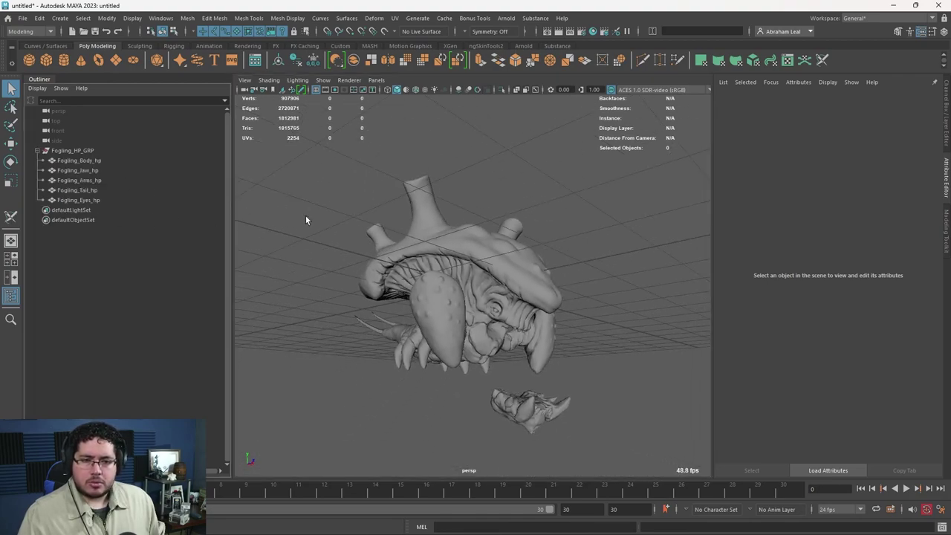
pyautogui.keyDown('alt'); pyautogui.moveTo(305, 218); pyautogui.dragTo(250, 230); pyautogui.keyUp('alt')
pyautogui.keyDown('alt'); pyautogui.moveTo(318, 263); pyautogui.dragTo(293, 273); pyautogui.keyUp('alt')
# Switch to Substance 3D Painter and choose Fogling_HP.fbx again as the high definition mesh in the mesh map baking settings.
pyautogui.hotkey('alt', 'Tab')
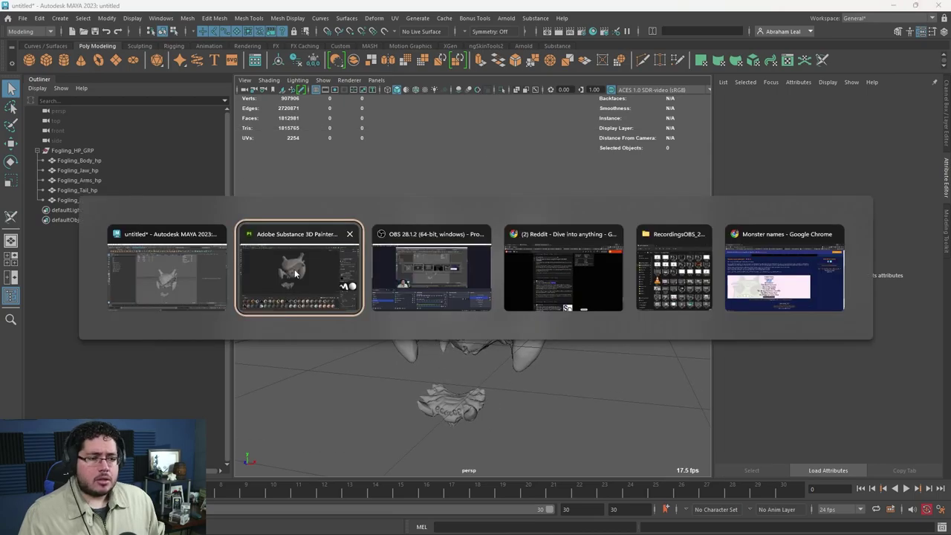
pyautogui.scroll(1, 890, 190)
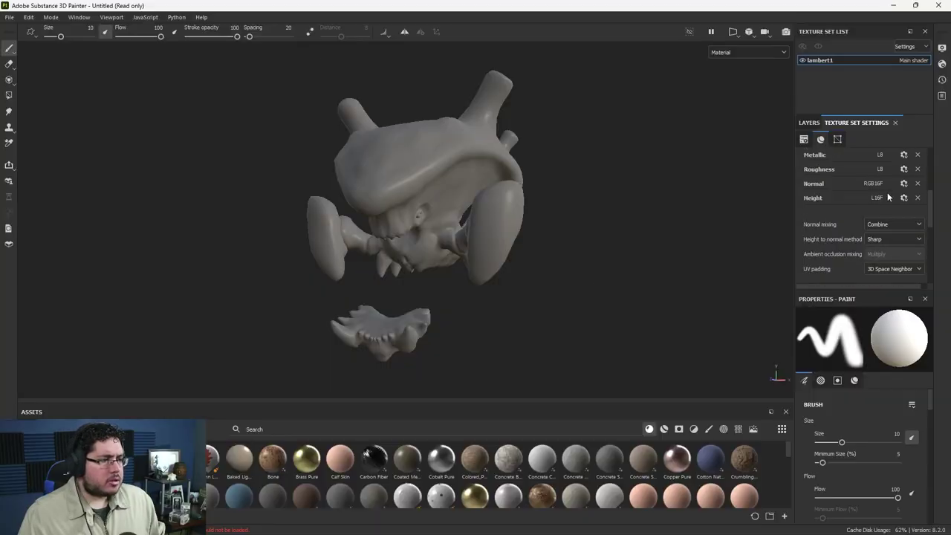
pyautogui.click(896, 247)
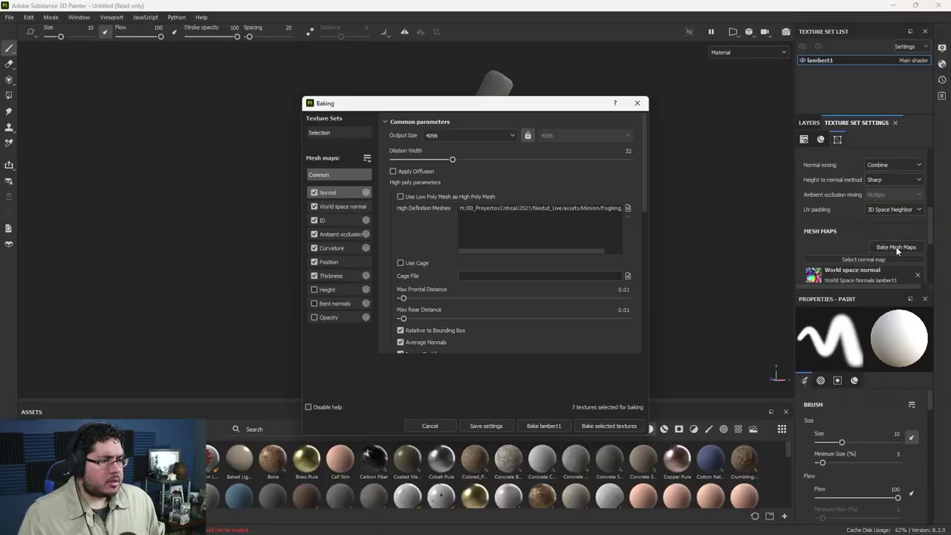
pyautogui.click(628, 208)
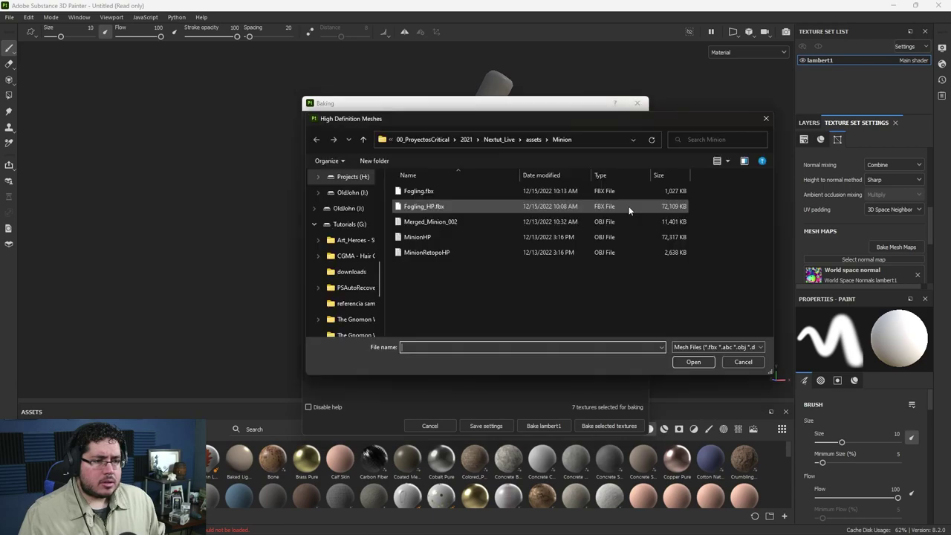
pyautogui.click(473, 206)
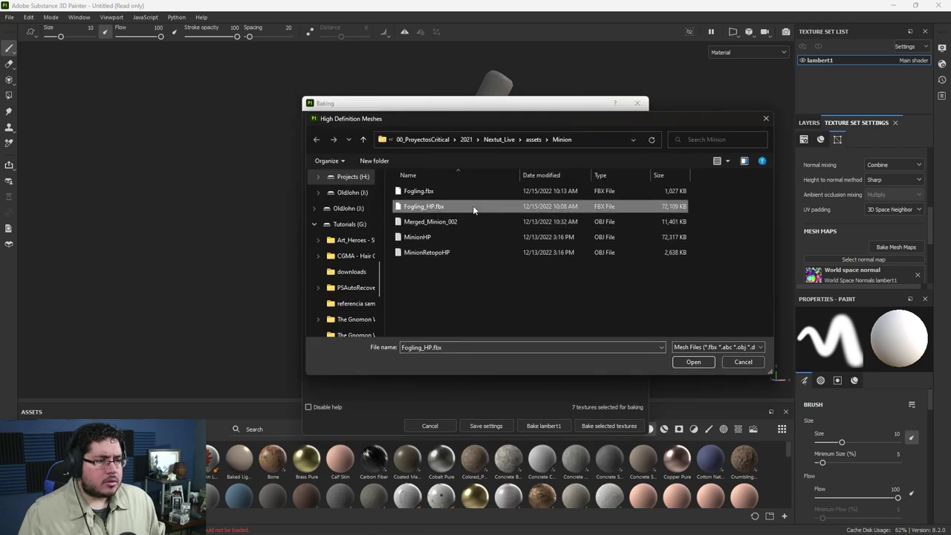
pyautogui.click(694, 362)
pyautogui.moveTo(524, 251); pyautogui.dragTo(464, 241)
pyautogui.scroll(-2, 411, 219)
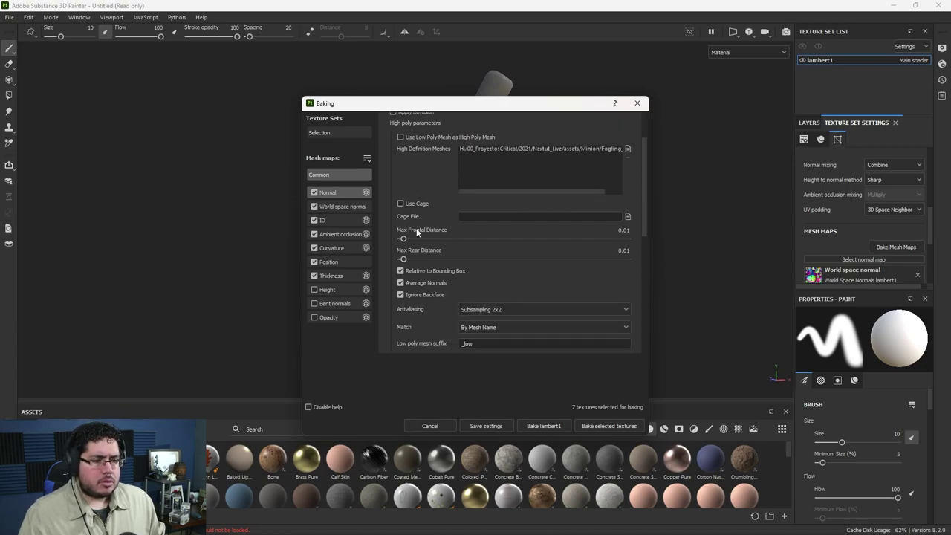
# Try to bake the lambert1 mesh maps, cancel the bake and close the baking settings.
pyautogui.click(538, 426)
pyautogui.click(537, 322)
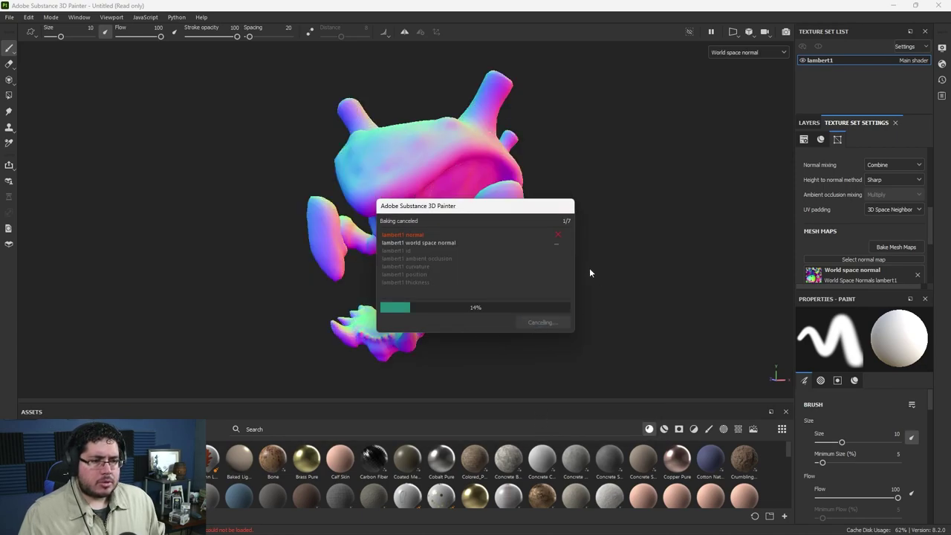
pyautogui.click(637, 103)
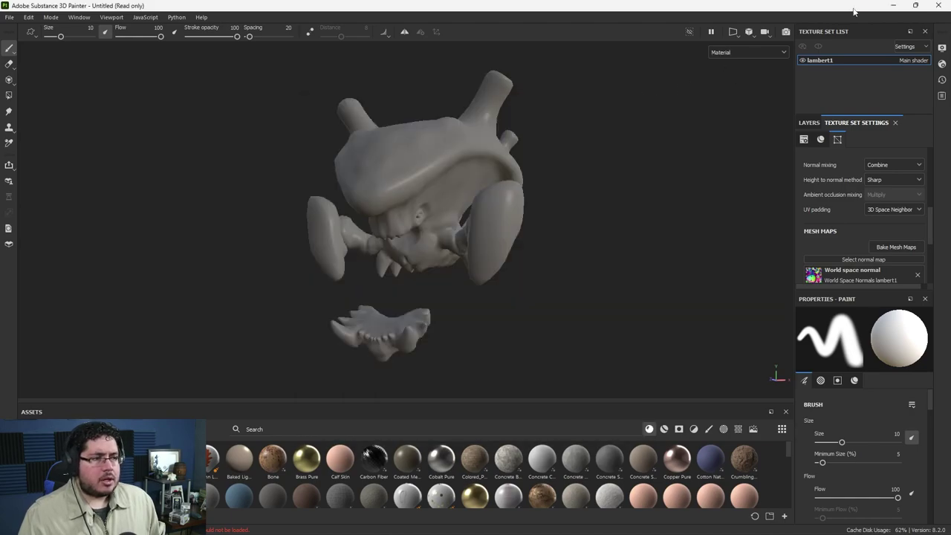
# Return to Maya and rename the high-poly group as Fogling_GRP_hp.
pyautogui.click(893, 5)
pyautogui.click(74, 151)
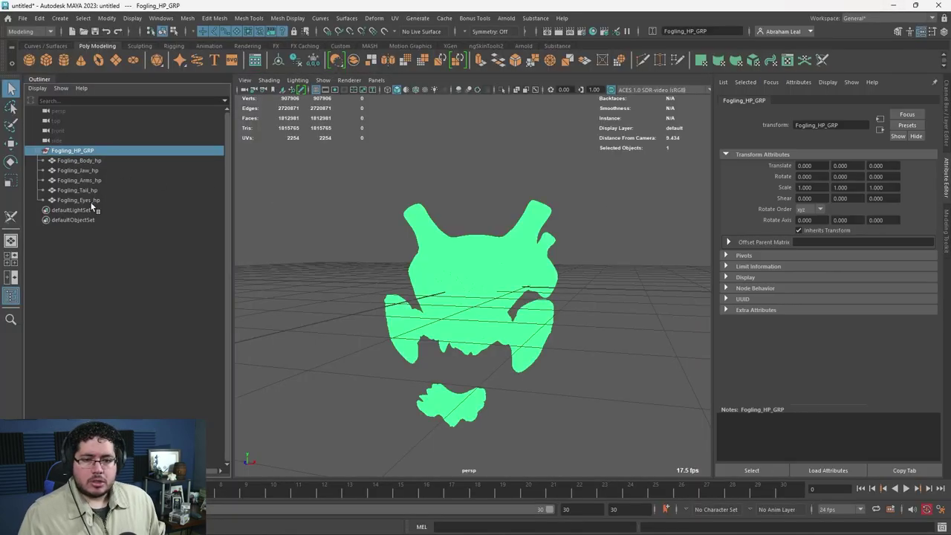
pyautogui.keyDown('shift'); pyautogui.click(92, 201); pyautogui.keyUp('shift')
pyautogui.click(108, 148)
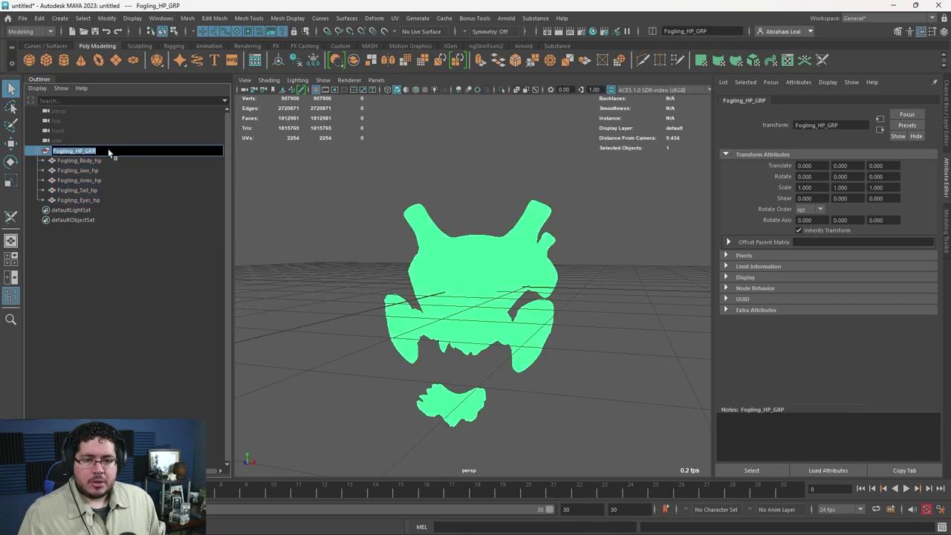
pyautogui.doubleClick(108, 148)
pyautogui.press('BackSpace')
pyautogui.press('BackSpace')
pyautogui.press('BackSpace')
pyautogui.press('BackSpace')
pyautogui.press('BackSpace')
pyautogui.press('BackSpace')
pyautogui.write('h')
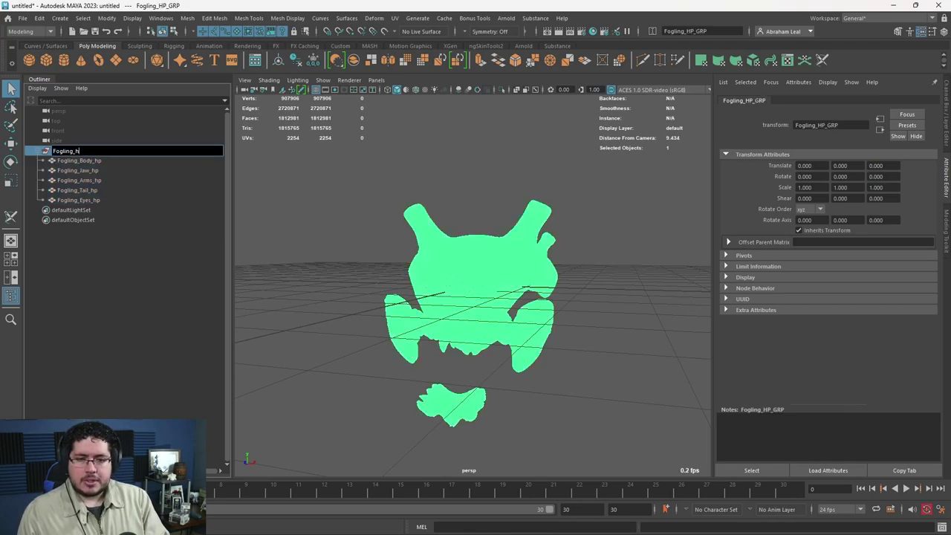
pyautogui.press('capslock')
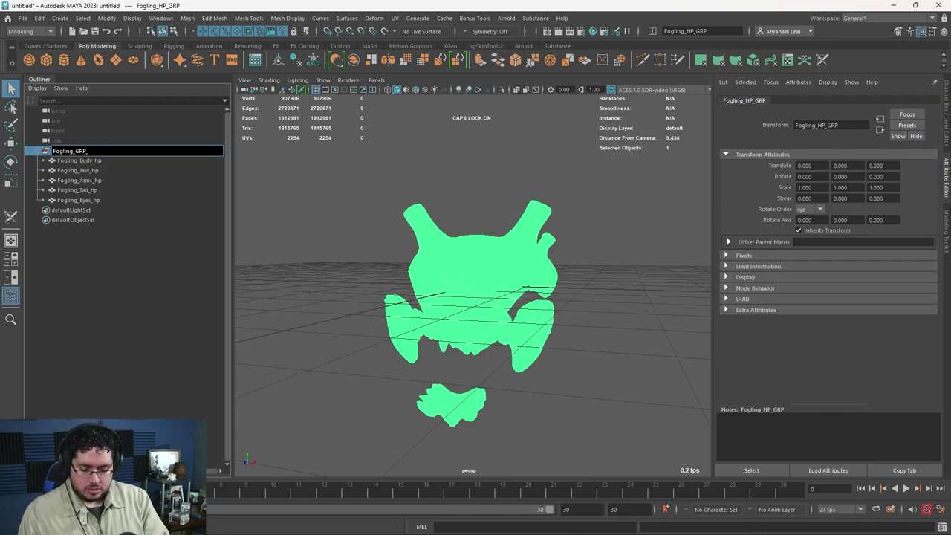
pyautogui.write('GRP_HP')
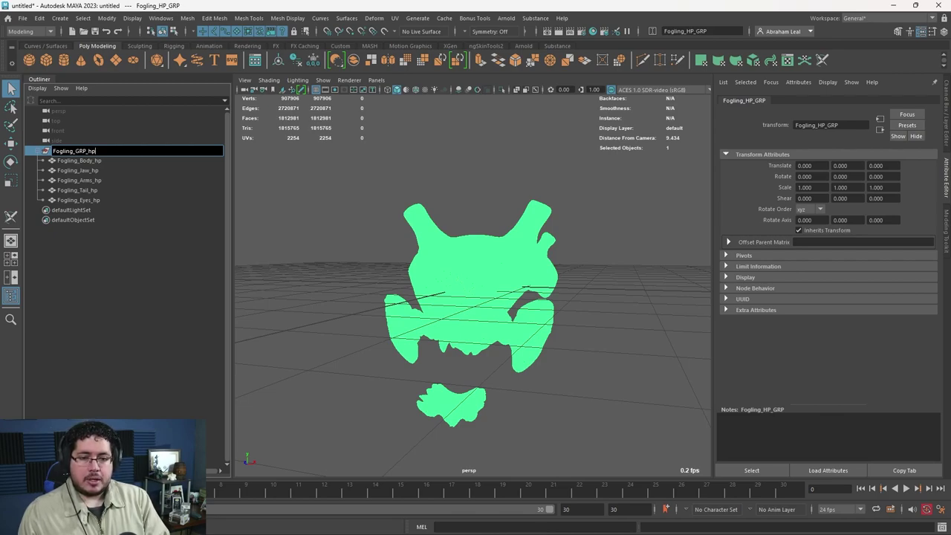
pyautogui.press('Return')
# Select all the high-poly Fogling meshes and assign them a shared material.
pyautogui.click(340, 211)
pyautogui.moveTo(598, 173); pyautogui.dragTo(371, 431)
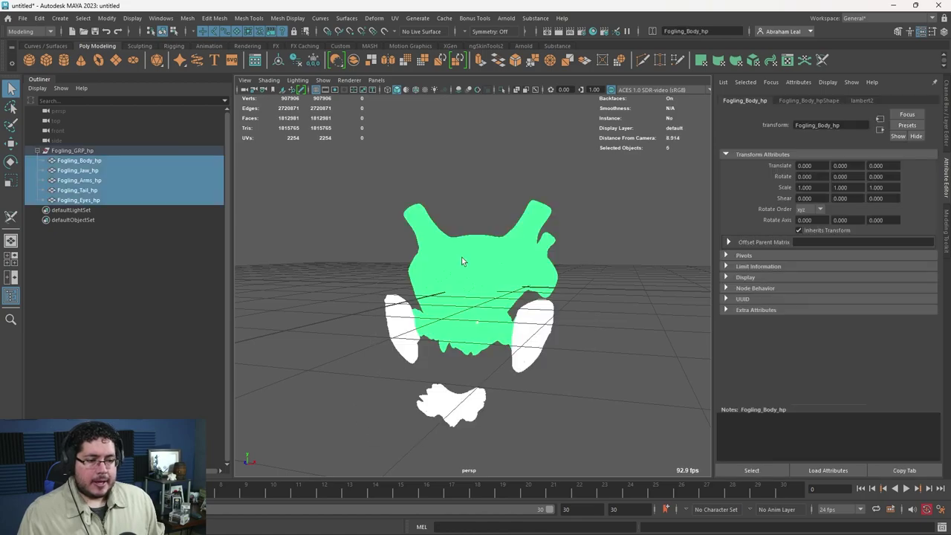
pyautogui.moveTo(461, 257); pyautogui.dragTo(462, 279, button='right')
pyautogui.moveTo(463, 254); pyautogui.dragTo(564, 237, button='right')
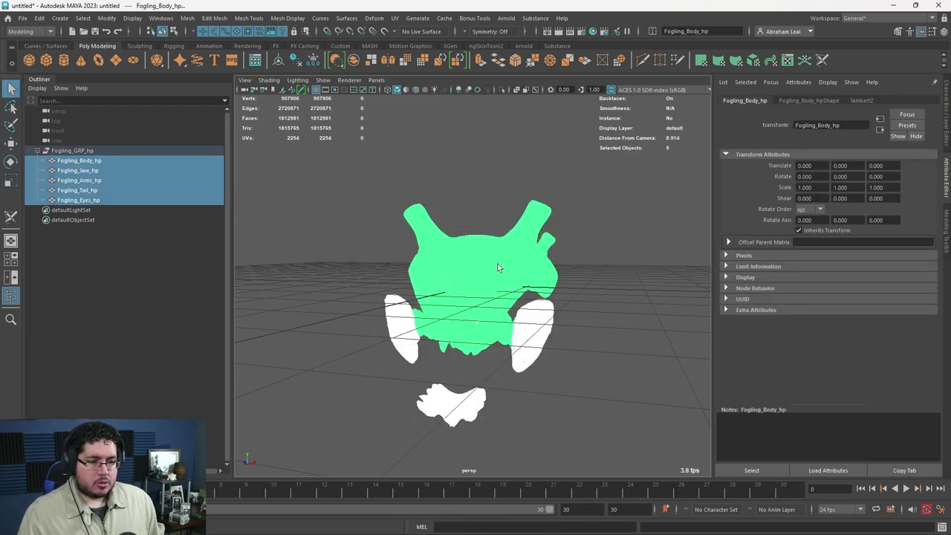
pyautogui.moveTo(497, 252); pyautogui.dragTo(565, 503, button='right')
pyautogui.click(586, 439)
# Select Fogling_GRP_hp with all its meshes and set up a selection export to the existing Fogling_HP.fbx file.
pyautogui.click(72, 151)
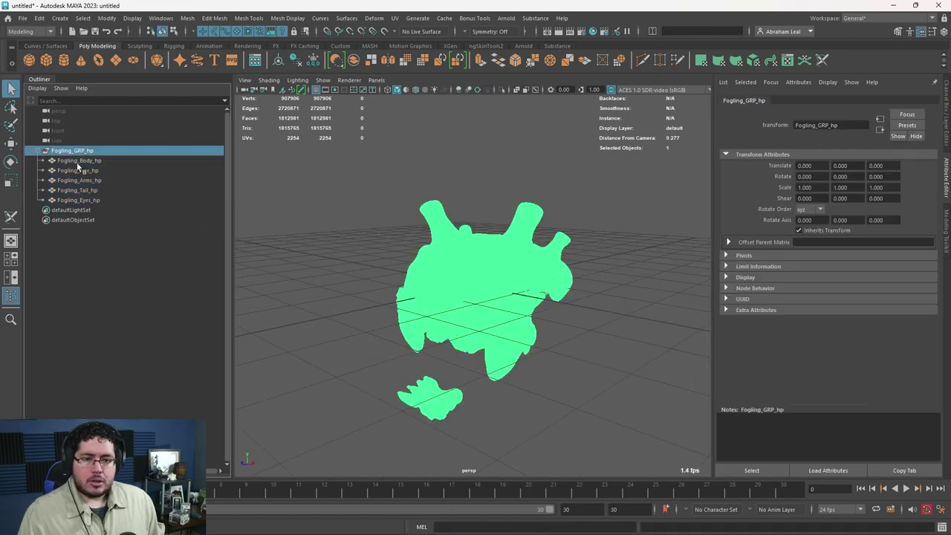
pyautogui.keyDown('shift'); pyautogui.click(89, 199); pyautogui.keyUp('shift')
pyautogui.click(22, 18)
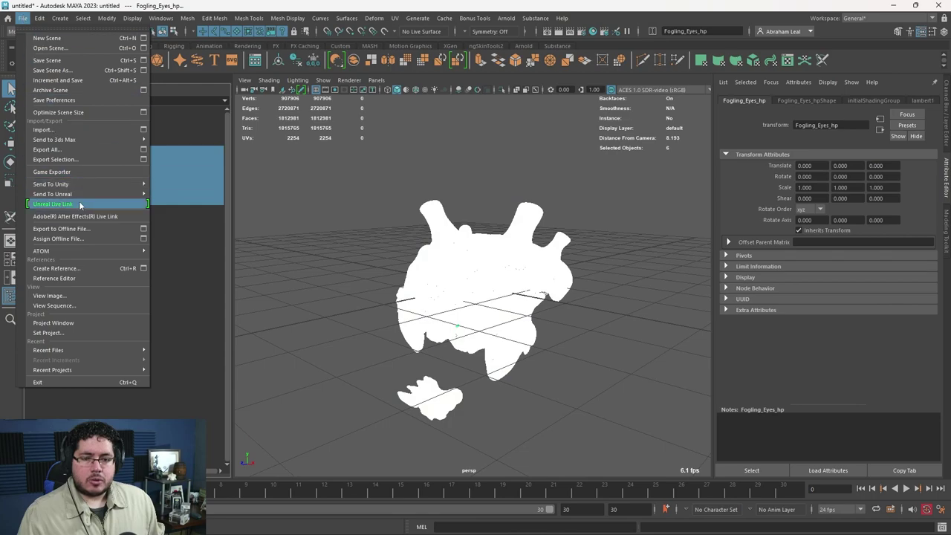
pyautogui.click(55, 159)
pyautogui.click(223, 191)
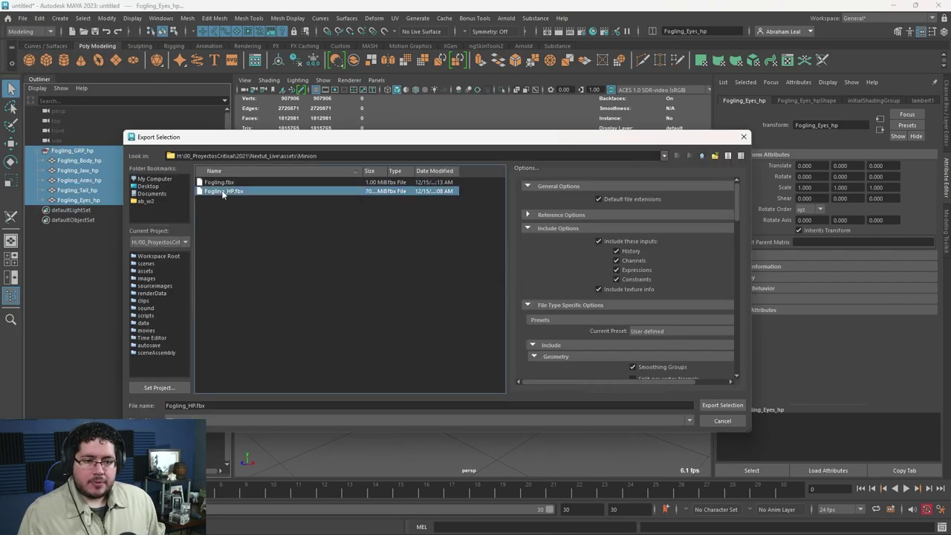
# Set the FBX file version to FBX 2020 and export the selection, replacing the existing file.
pyautogui.moveTo(738, 213); pyautogui.dragTo(745, 361)
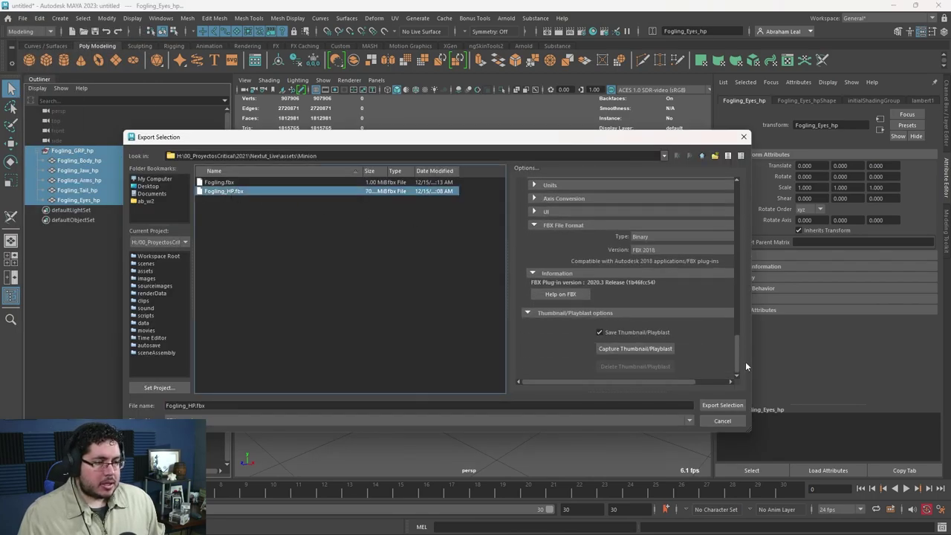
pyautogui.click(659, 251)
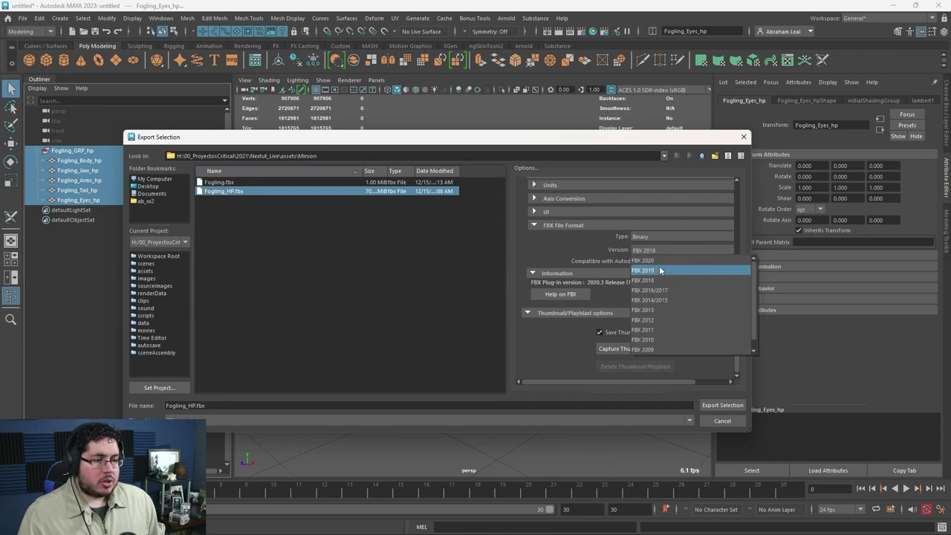
pyautogui.click(658, 262)
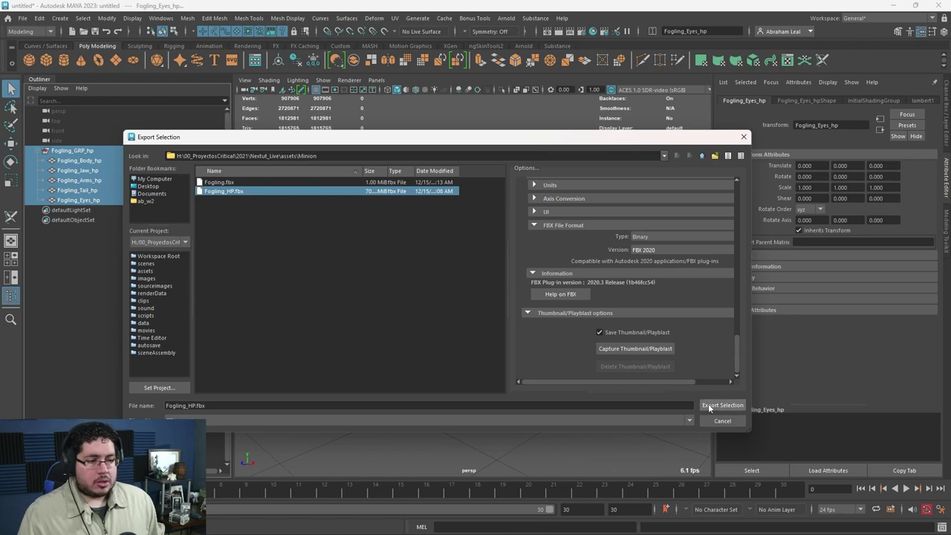
pyautogui.click(721, 407)
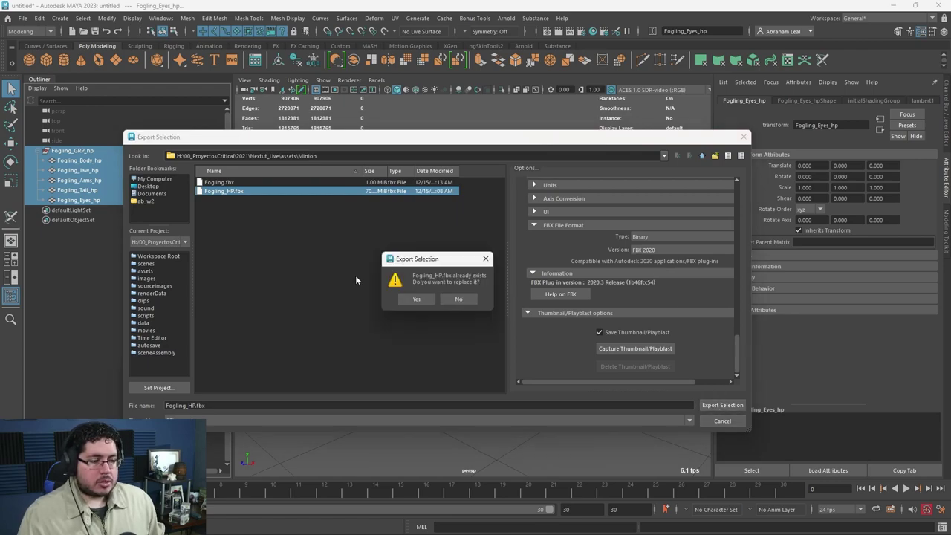
pyautogui.click(412, 299)
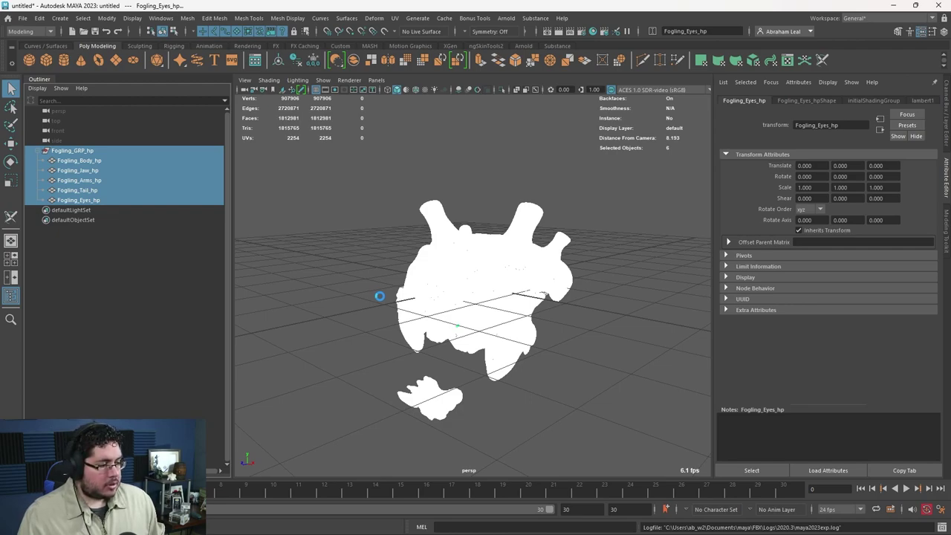
pyautogui.click(323, 302)
# Switch to Substance 3D Painter, bake the lambert1 mesh maps and move the progress window off the model.
pyautogui.hotkey('alt', 'Tab')
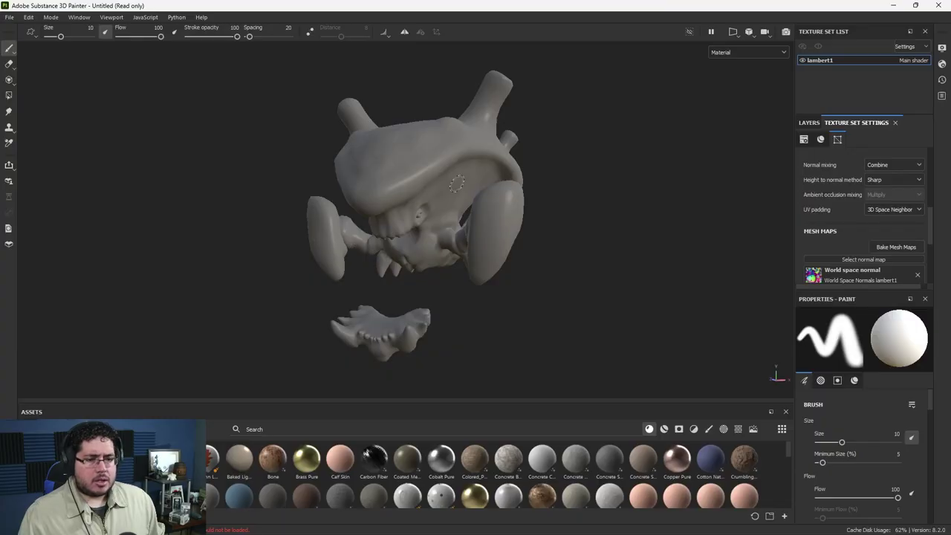
pyautogui.click(896, 247)
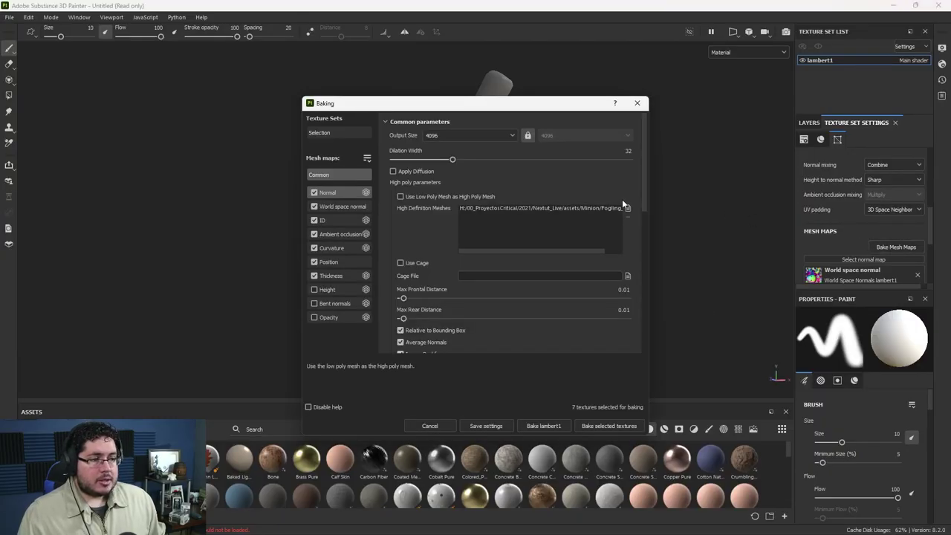
pyautogui.click(544, 426)
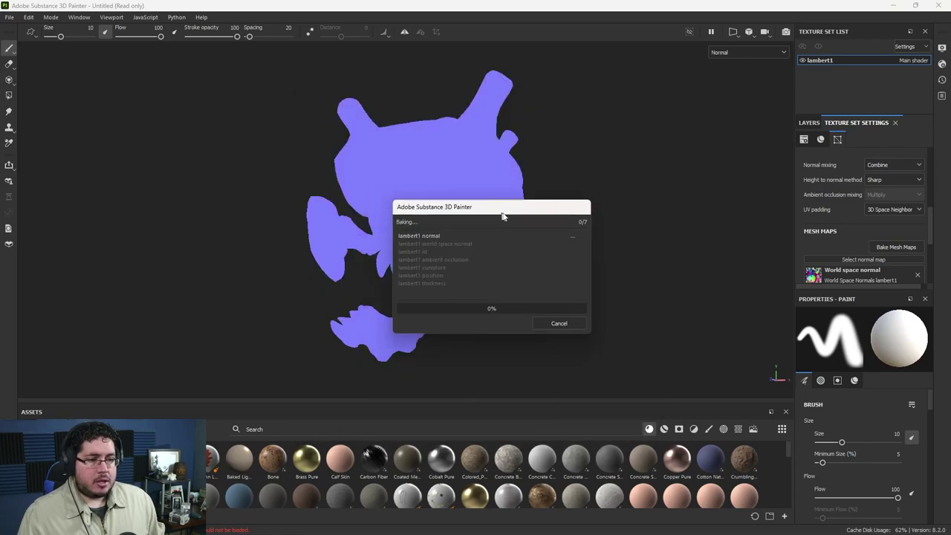
pyautogui.moveTo(502, 215); pyautogui.dragTo(658, 205)
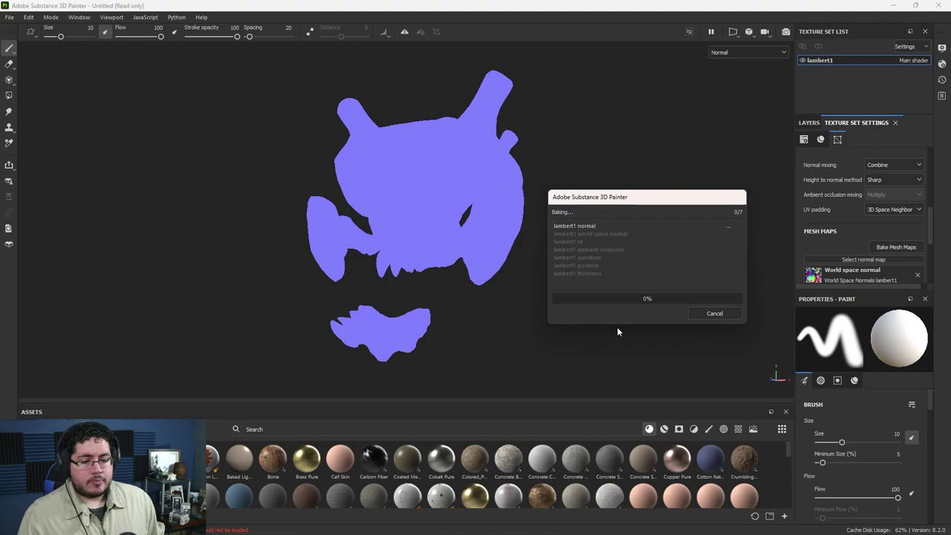
# Cancel the running bake and reload Fogling_HP.fbx as the high definition mesh in the baking settings.
pyautogui.click(720, 314)
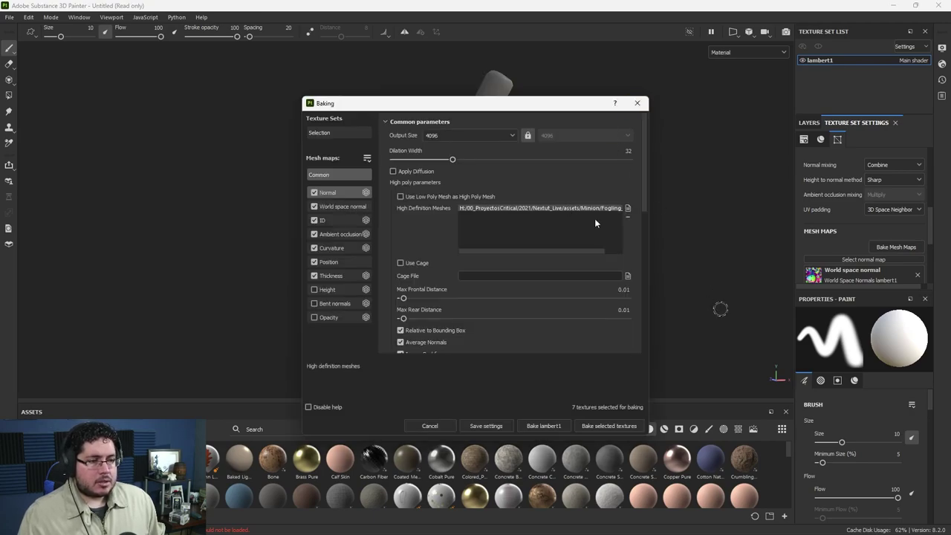
pyautogui.click(626, 219)
pyautogui.click(627, 208)
pyautogui.click(427, 206)
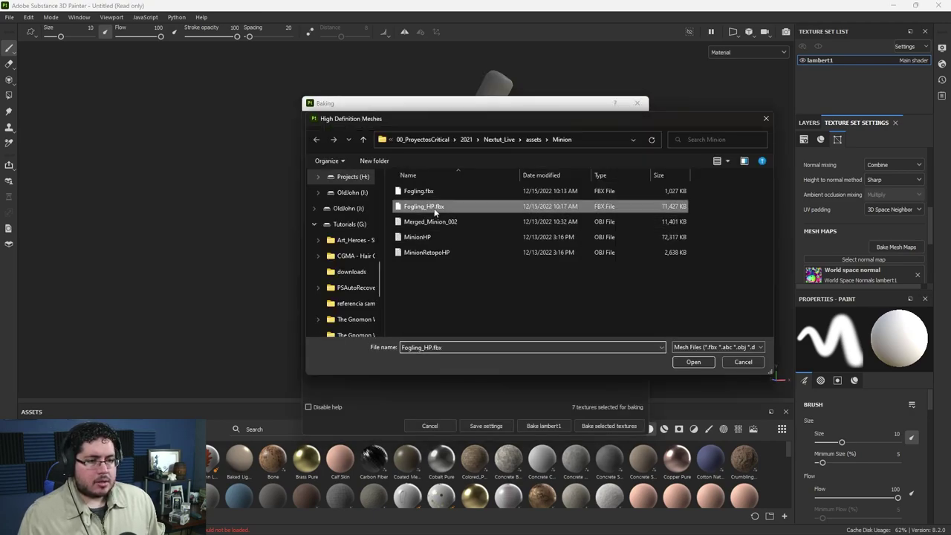
pyautogui.click(682, 362)
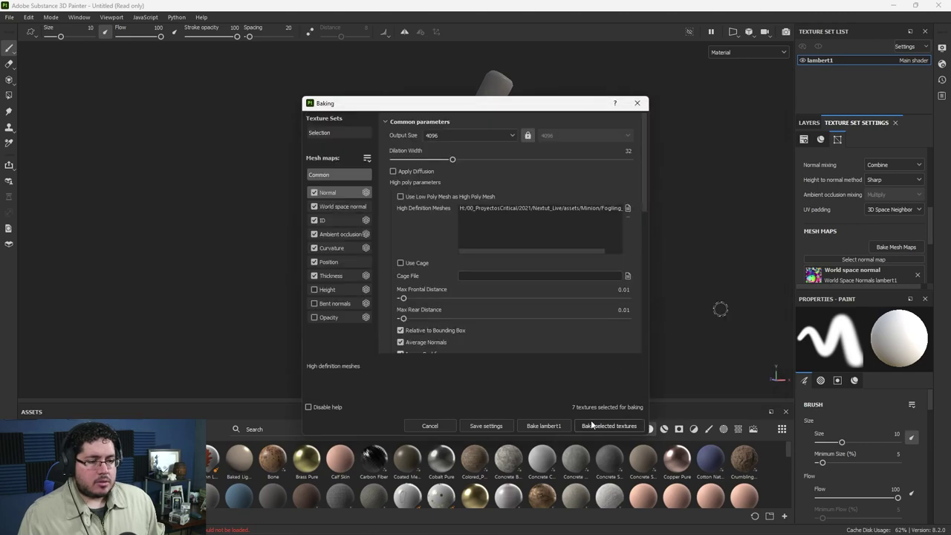
# Try baking the lambert1 mesh maps, then cancel the run and close the baking settings.
pyautogui.click(544, 426)
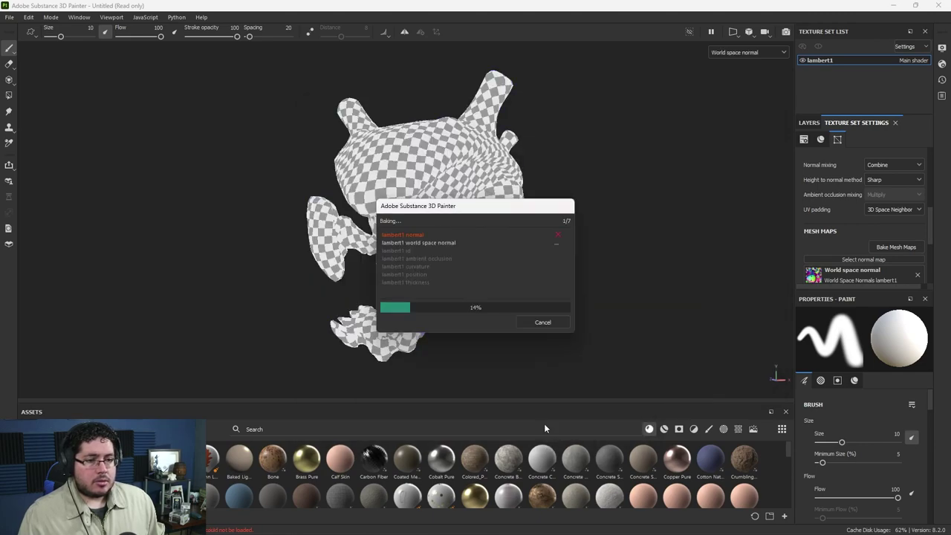
pyautogui.click(542, 323)
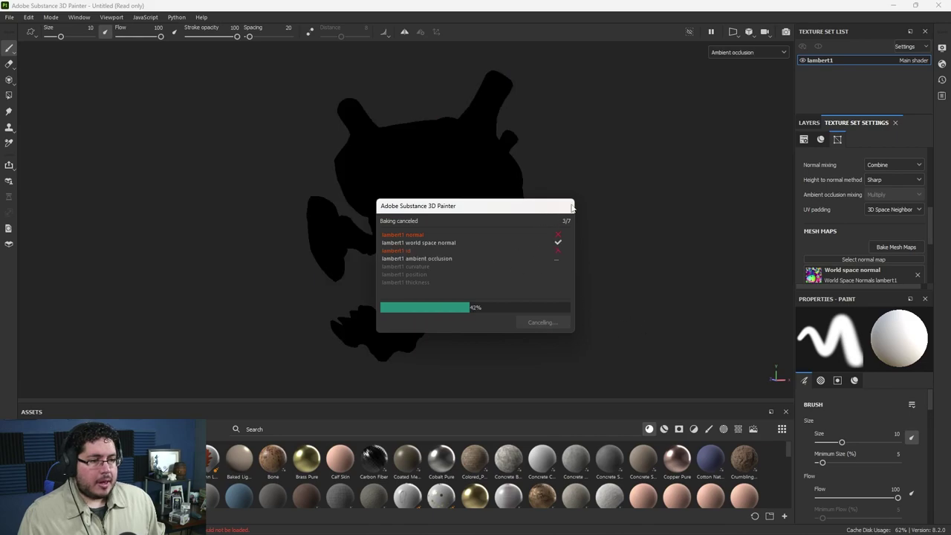
pyautogui.click(636, 103)
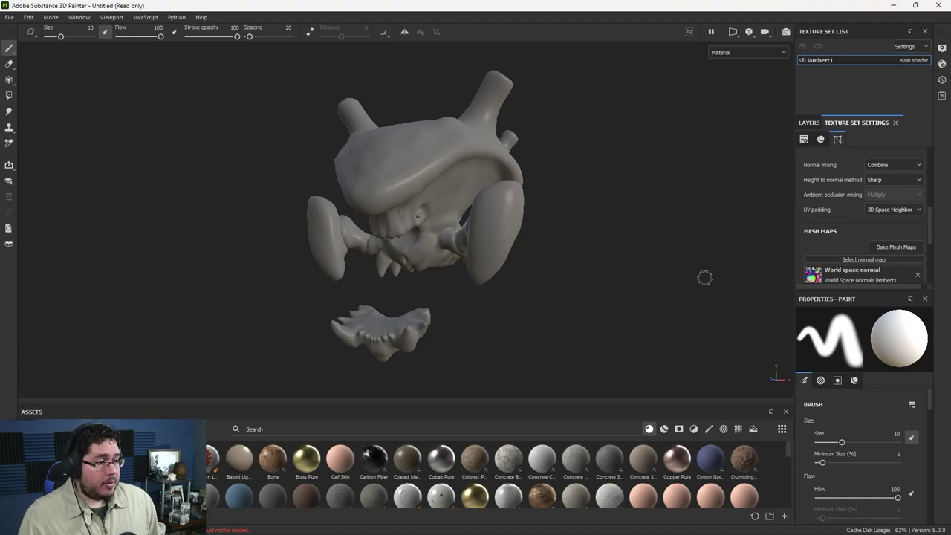
# Bake all seven lambert1 mesh maps and dismiss the finished baking report.
pyautogui.click(889, 247)
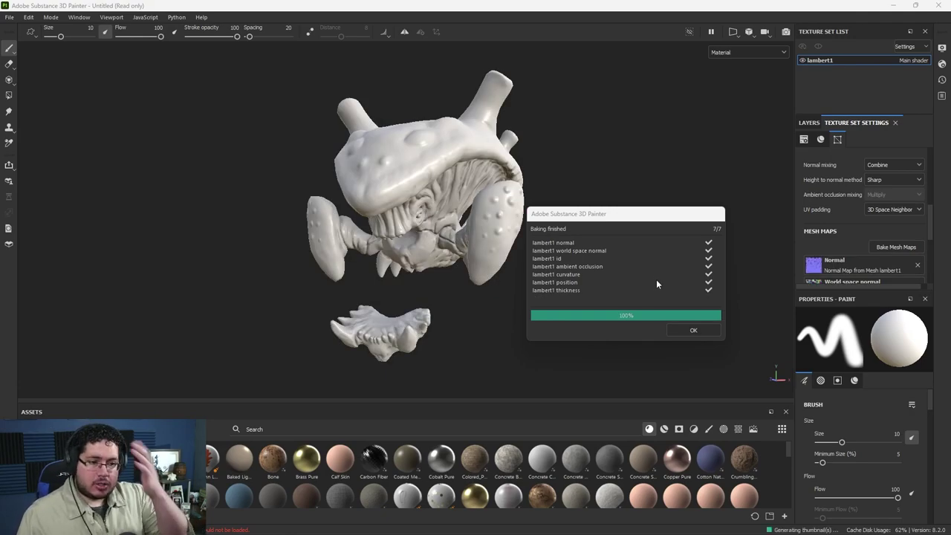
pyautogui.click(692, 330)
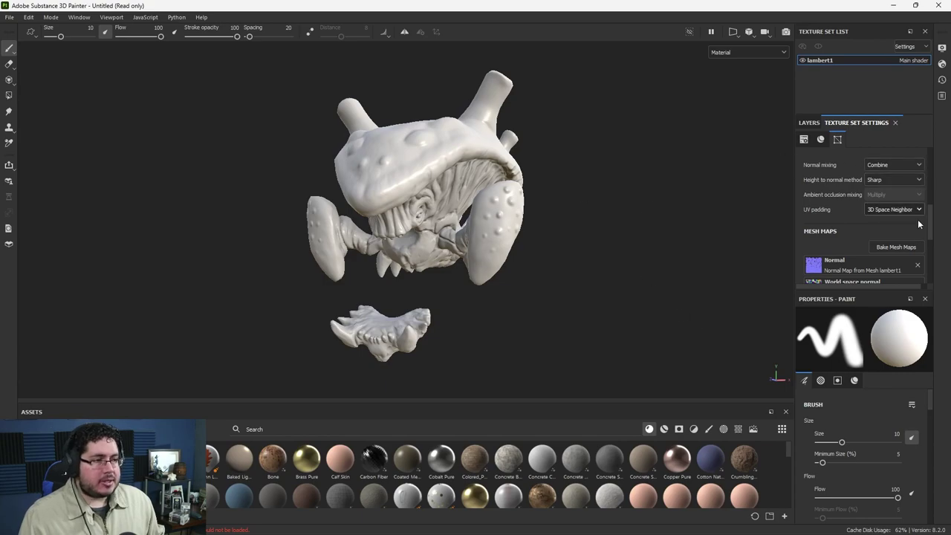
# Rebake the lambert1 mesh maps with matching by mesh name and the _lp and _hp suffixes, keeping the dialogs off the model.
pyautogui.click(896, 247)
pyautogui.scroll(-5, 422, 299)
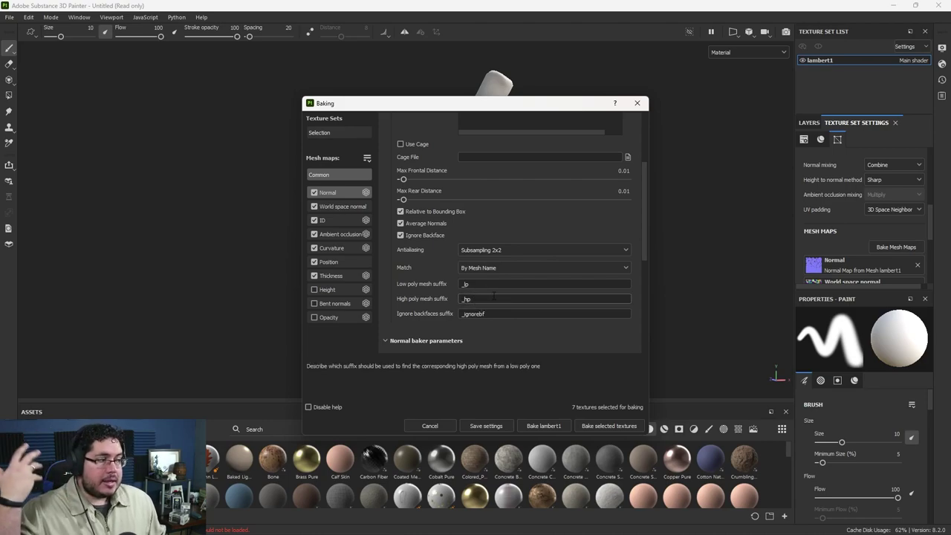
pyautogui.moveTo(471, 103); pyautogui.dragTo(661, 108)
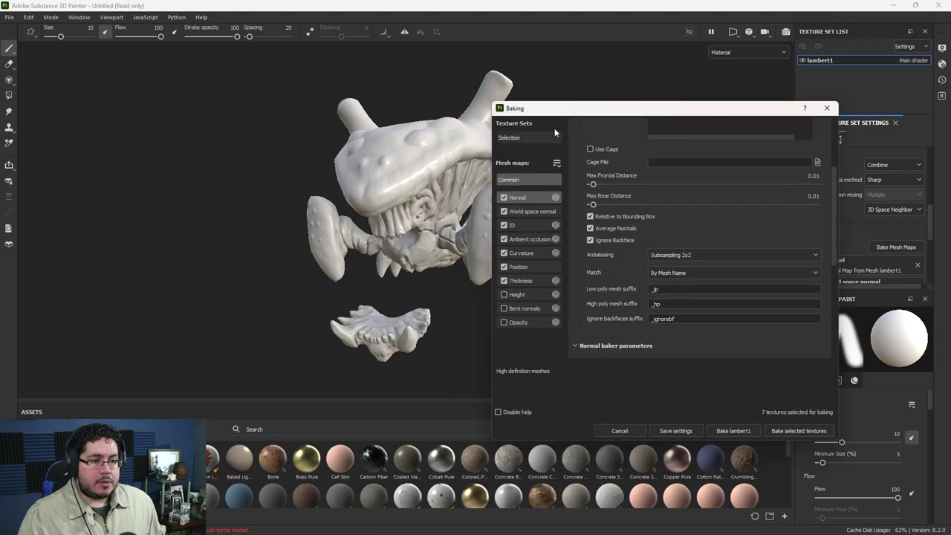
pyautogui.click(726, 432)
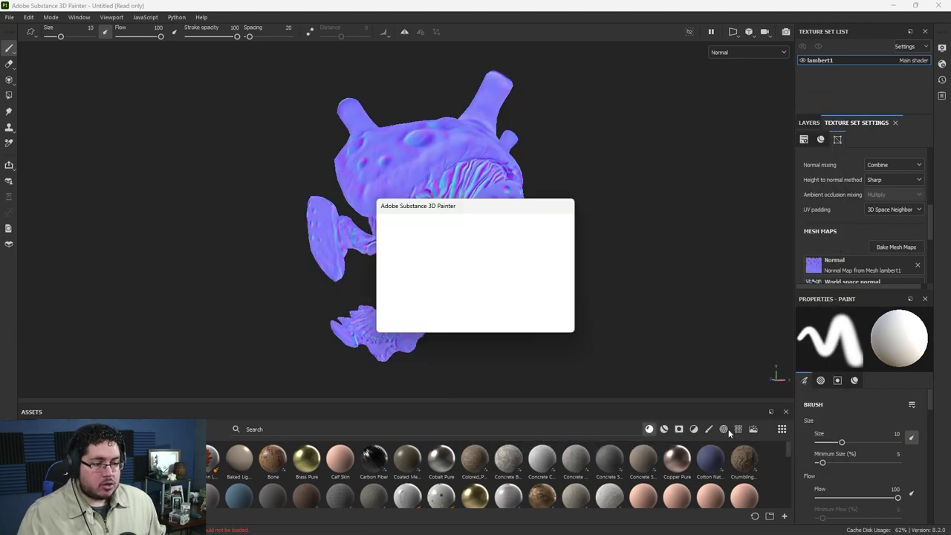
pyautogui.moveTo(479, 211); pyautogui.dragTo(679, 204)
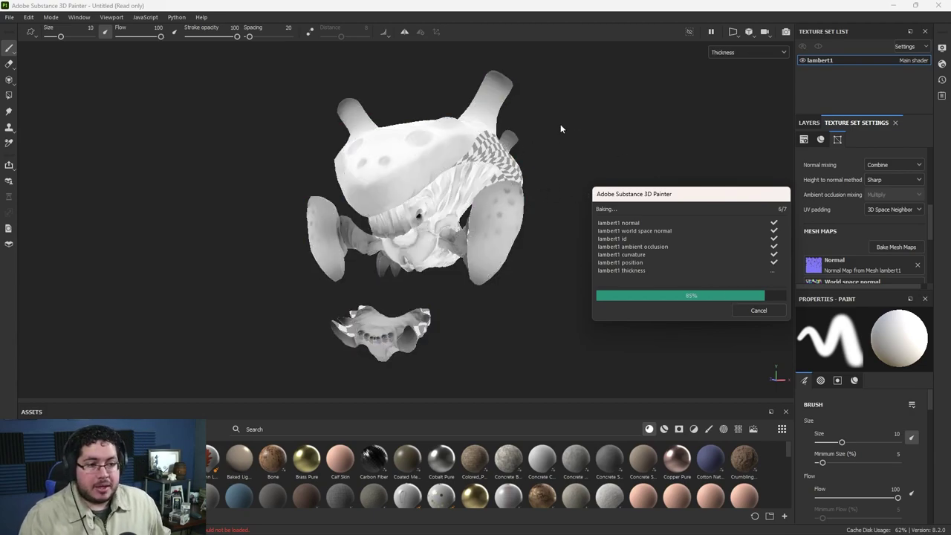
pyautogui.click(759, 310)
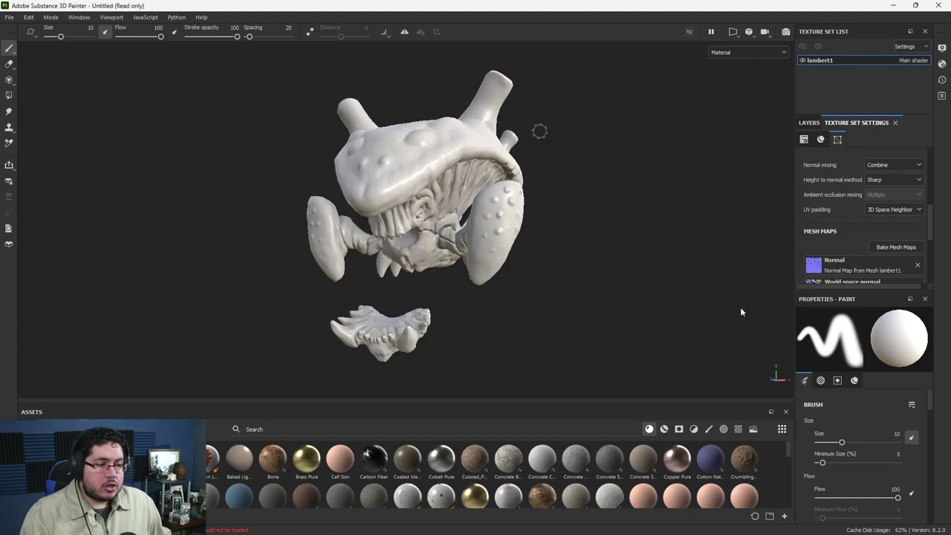
# Examine the baked detail on the creature's shell, claws, legs and underside from several angles.
pyautogui.keyDown('alt'); pyautogui.moveTo(741, 313); pyautogui.dragTo(476, 308); pyautogui.keyUp('alt')
pyautogui.keyDown('alt'); pyautogui.moveTo(476, 308); pyautogui.dragTo(631, 322, button='right'); pyautogui.keyUp('alt')
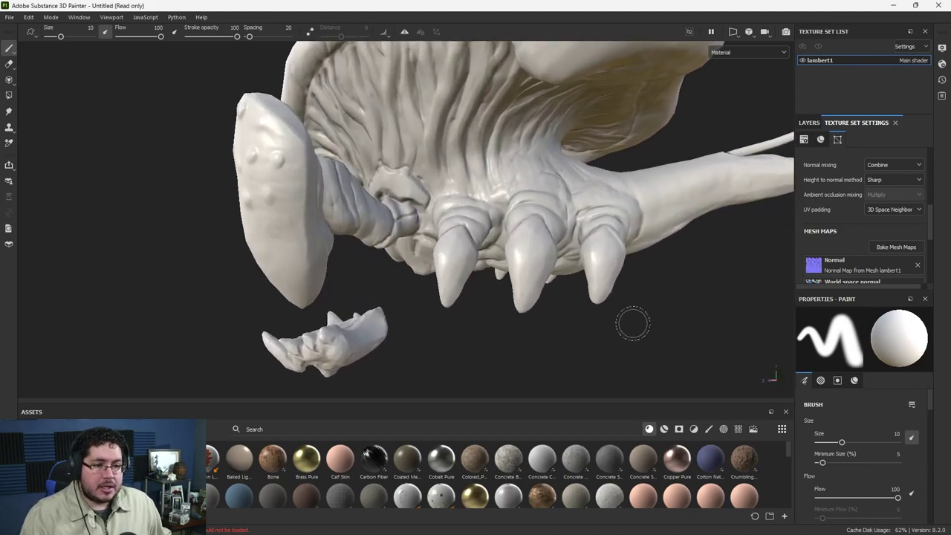
pyautogui.keyDown('alt'); pyautogui.moveTo(631, 322); pyautogui.dragTo(516, 206); pyautogui.keyUp('alt')
pyautogui.keyDown('alt'); pyautogui.moveTo(516, 206); pyautogui.dragTo(431, 223, button='middle'); pyautogui.keyUp('alt')
pyautogui.keyDown('alt'); pyautogui.moveTo(431, 223); pyautogui.dragTo(590, 312, button='right'); pyautogui.keyUp('alt')
pyautogui.moveTo(591, 312)
pyautogui.keyDown('alt'); pyautogui.mouseDown()
pyautogui.moveTo(491, 290)
pyautogui.moveTo(421, 304)
pyautogui.moveTo(414, 329)
pyautogui.moveTo(416, 240)
pyautogui.moveTo(526, 250)
pyautogui.moveTo(321, 140)
pyautogui.moveTo(371, 156)
pyautogui.moveTo(413, 172)
pyautogui.moveTo(206, 145)
pyautogui.moveTo(334, 193)
pyautogui.moveTo(533, 245)
pyautogui.moveTo(402, 253)
pyautogui.moveTo(233, 155)
pyautogui.moveTo(550, 261)
pyautogui.moveTo(461, 193)
pyautogui.mouseUp(); pyautogui.keyUp('alt')
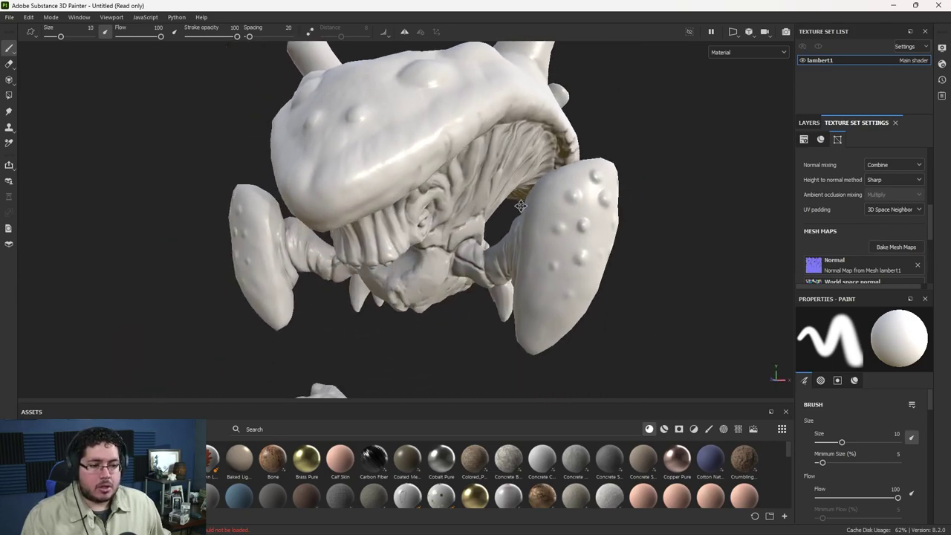
pyautogui.moveTo(461, 194)
pyautogui.keyDown('alt'); pyautogui.mouseDown(button='right')
pyautogui.moveTo(368, 172)
pyautogui.moveTo(373, 191)
pyautogui.mouseUp(button='right'); pyautogui.keyUp('alt')
# Show the layer stack and enlarge the assets shelf below the model.
pyautogui.click(809, 123)
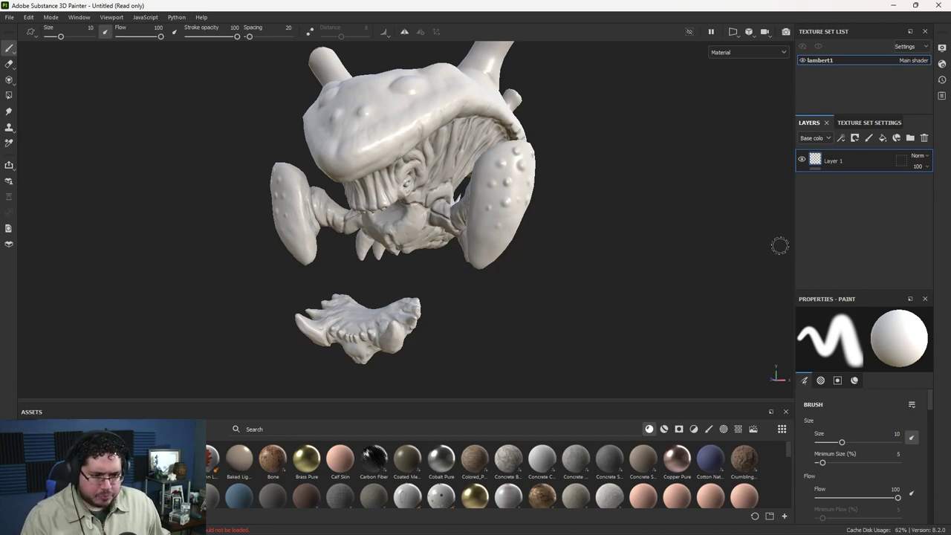
pyautogui.press('super')
pyautogui.press('super')
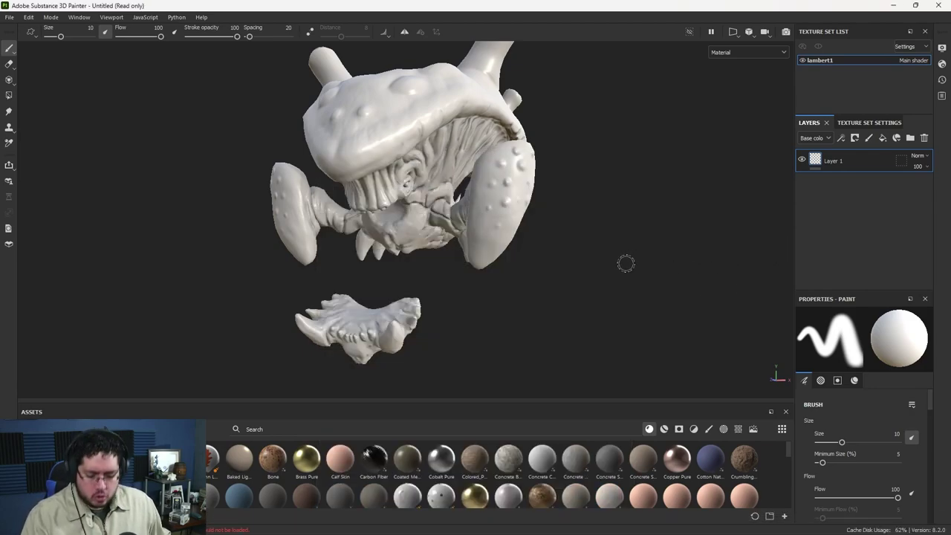
pyautogui.keyDown('alt'); pyautogui.moveTo(595, 255); pyautogui.dragTo(541, 296); pyautogui.keyUp('alt')
pyautogui.keyDown('alt'); pyautogui.moveTo(541, 296); pyautogui.dragTo(584, 286, button='right'); pyautogui.keyUp('alt')
pyautogui.moveTo(584, 285)
pyautogui.keyDown('alt'); pyautogui.mouseDown(button='middle')
pyautogui.moveTo(560, 287)
pyautogui.moveTo(577, 276)
pyautogui.mouseUp(button='middle'); pyautogui.keyUp('alt')
pyautogui.keyDown('alt'); pyautogui.moveTo(577, 275); pyautogui.dragTo(479, 376, button='right'); pyautogui.keyUp('alt')
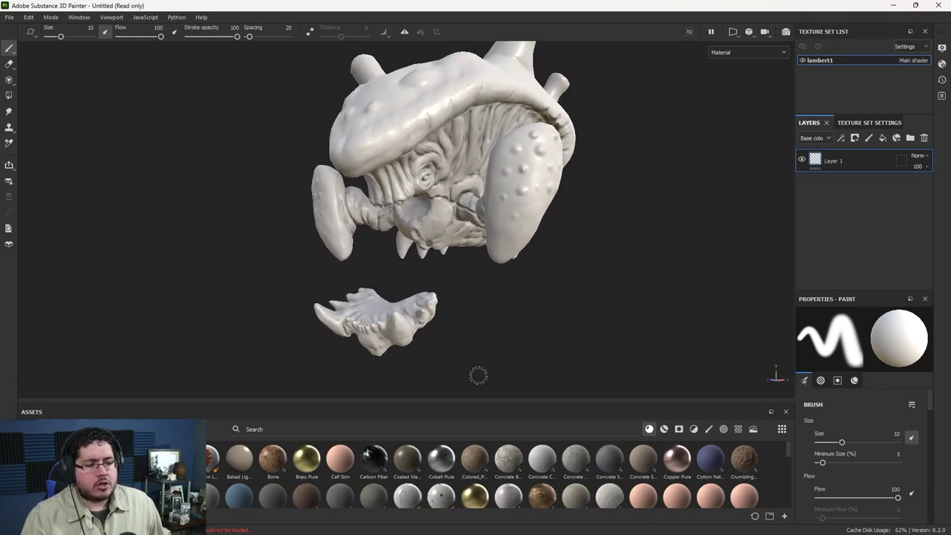
pyautogui.moveTo(511, 403); pyautogui.dragTo(513, 349)
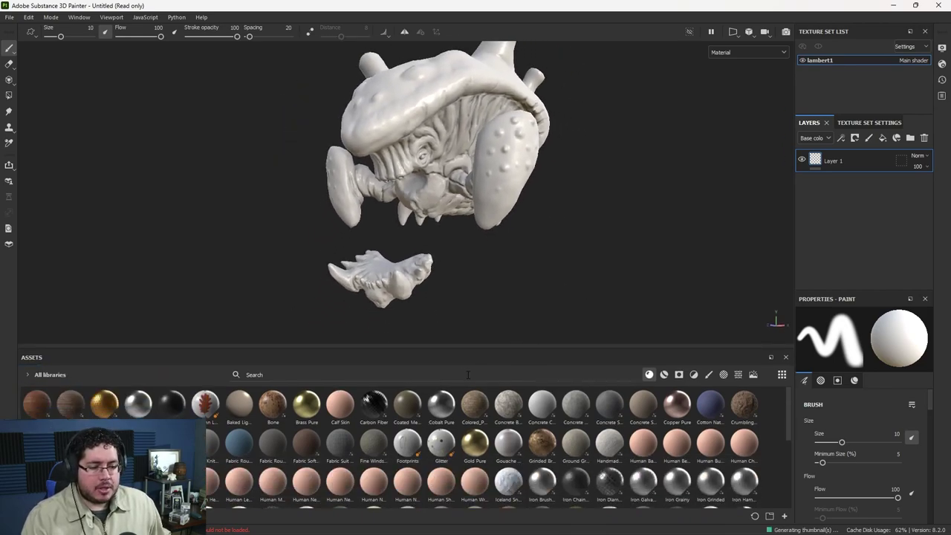
# Search the materials for "plast" and add Plastic Matte Pure as a layer above Layer 1.
pyautogui.click(650, 375)
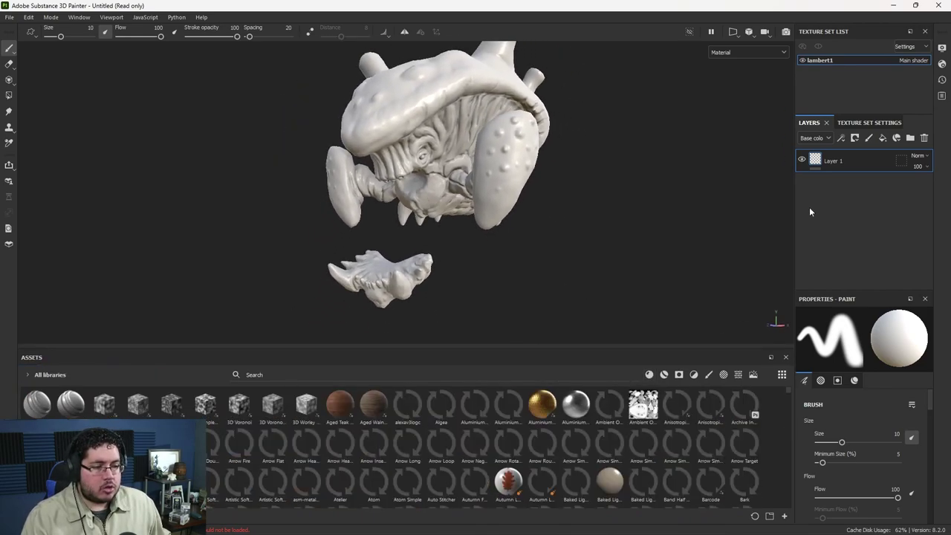
pyautogui.click(649, 375)
pyautogui.click(539, 374)
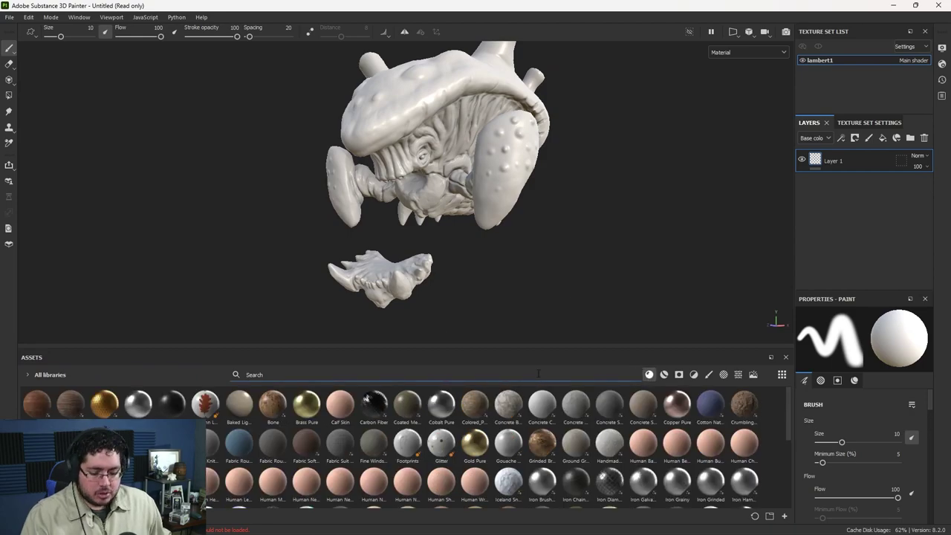
pyautogui.write('plas')
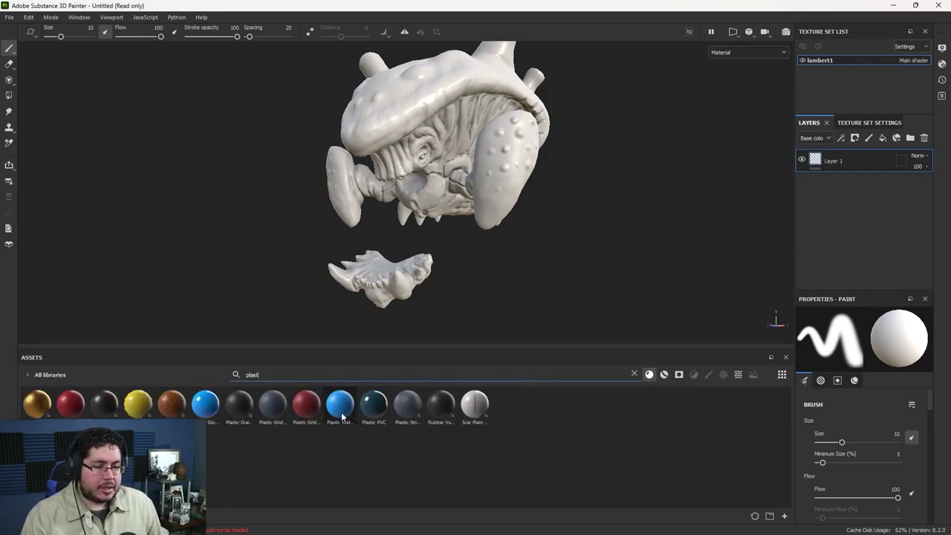
pyautogui.write('t')
pyautogui.moveTo(343, 416); pyautogui.dragTo(847, 143)
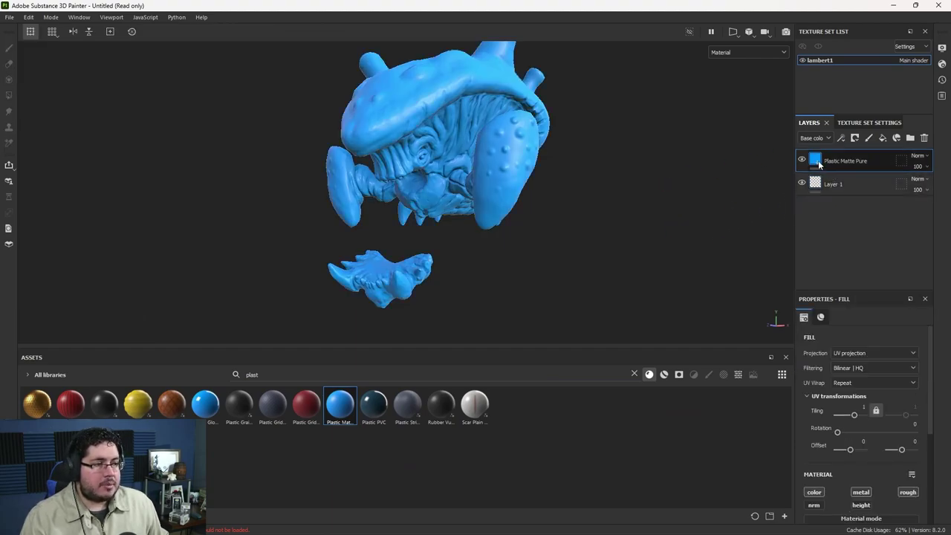
# Open the spore bug doodle reference image from the sourceimages folder and close the file browser.
pyautogui.press('super')
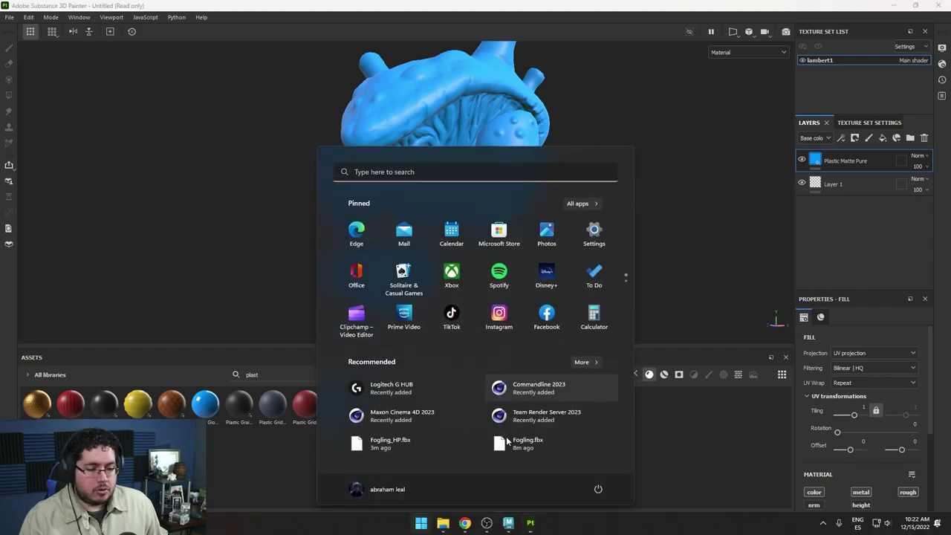
pyautogui.click(444, 524)
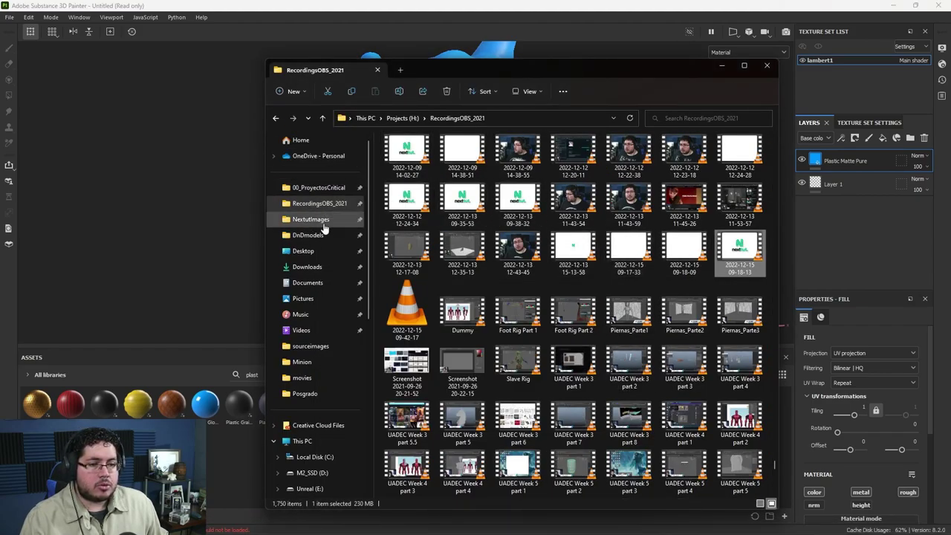
pyautogui.click(316, 346)
pyautogui.scroll(-10, 518, 327)
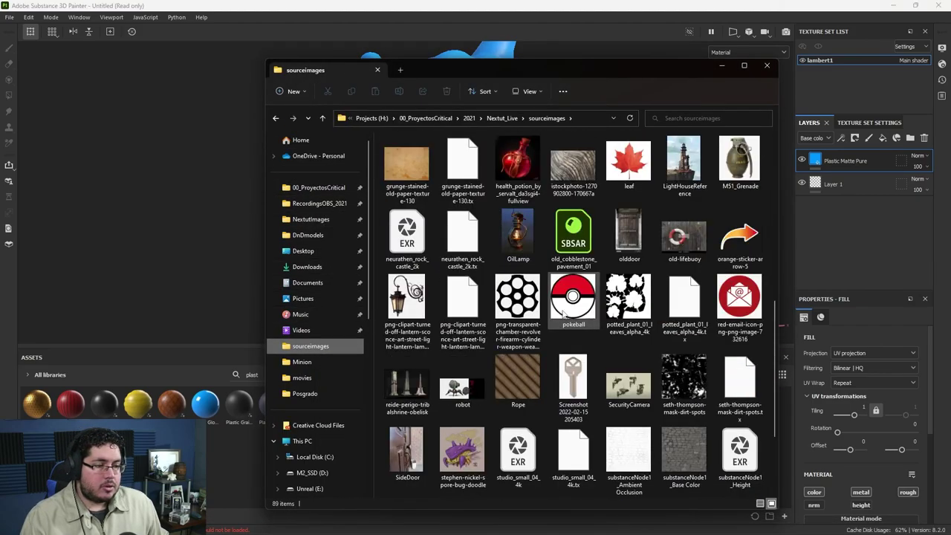
pyautogui.doubleClick(462, 321)
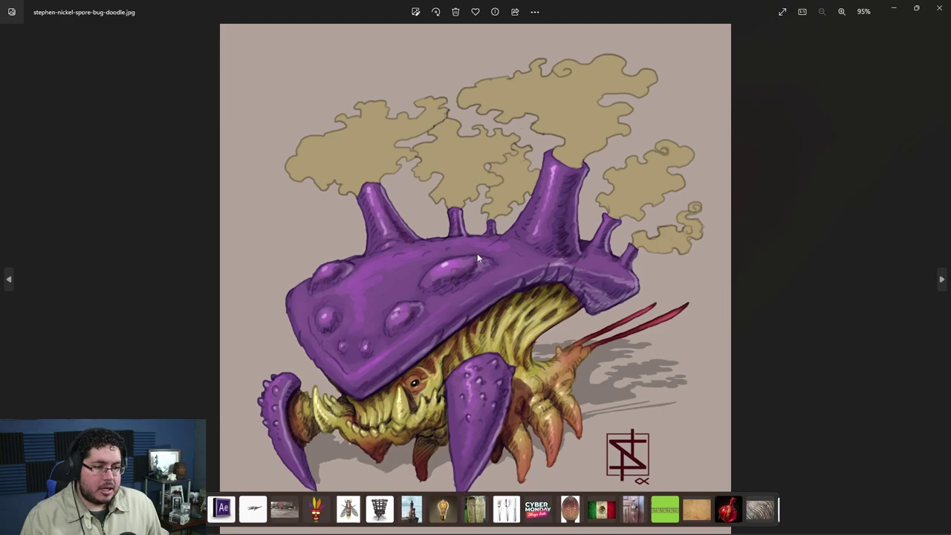
pyautogui.press('Escape')
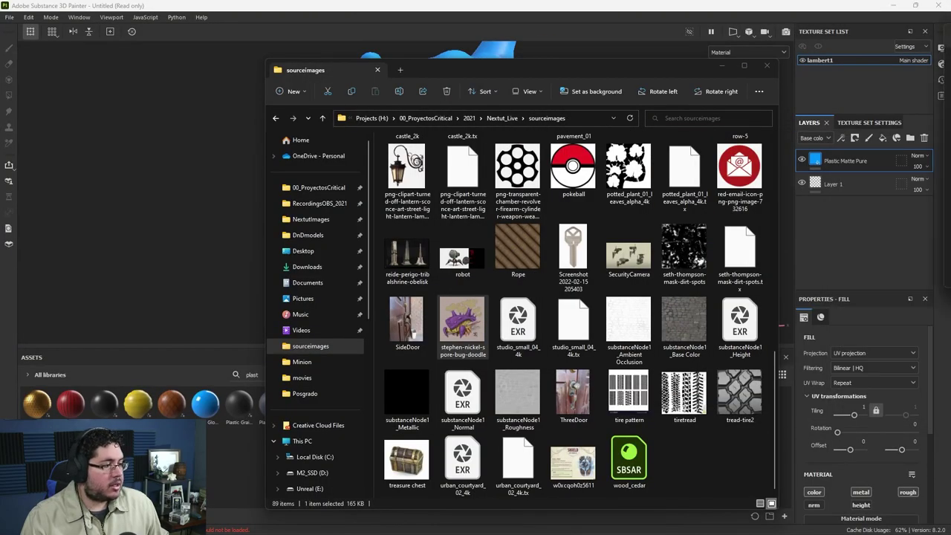
pyautogui.click(768, 65)
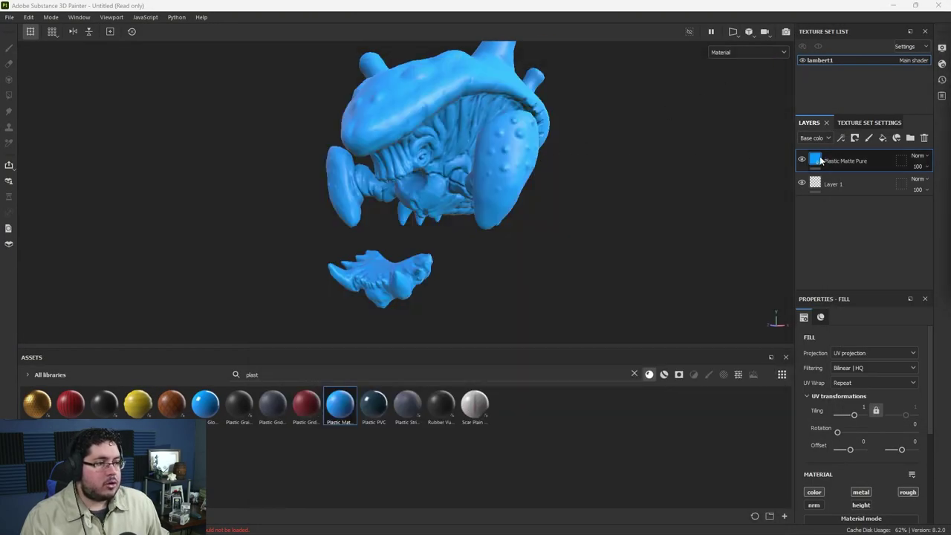
# Set the Plastic Matte Pure layer's base color to the muted yellow of the reference creature's body.
pyautogui.scroll(-4, 929, 435)
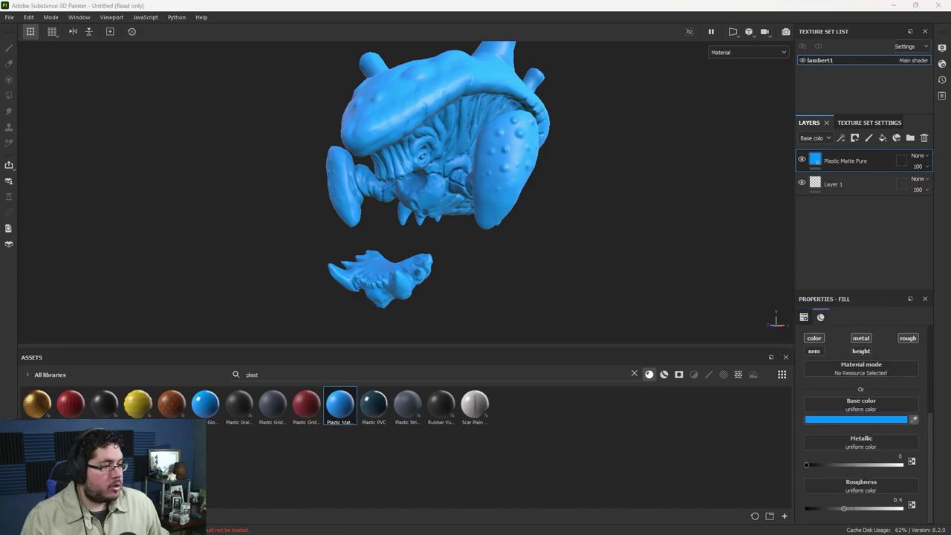
pyautogui.keyDown('alt'); pyautogui.moveTo(533, 215); pyautogui.dragTo(546, 235); pyautogui.keyUp('alt')
pyautogui.scroll(1, 546, 235)
pyautogui.keyDown('alt'); pyautogui.moveTo(545, 234); pyautogui.dragTo(559, 247, button='middle'); pyautogui.keyUp('alt')
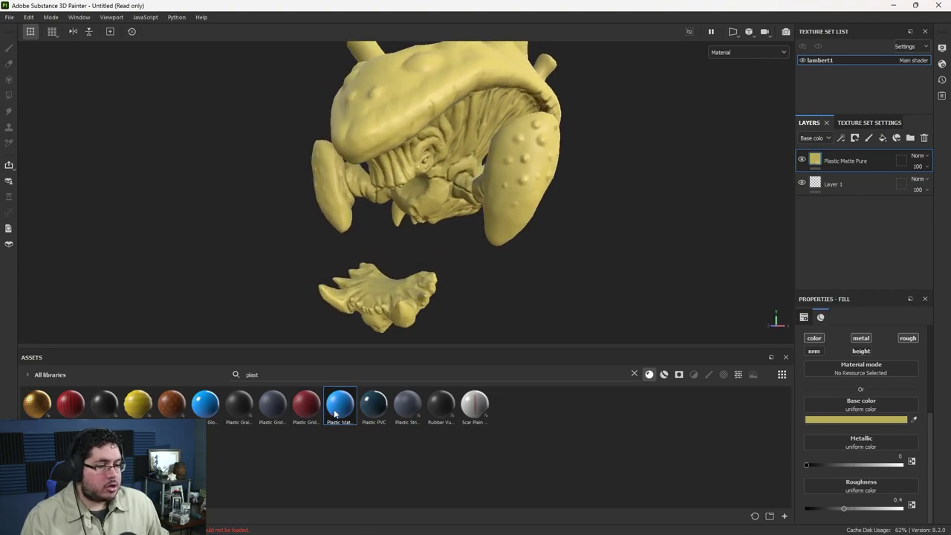
# Add a second Plastic Matte Pure layer on top and set its base color to the shell's purple, 784F89.
pyautogui.moveTo(334, 415); pyautogui.dragTo(850, 156)
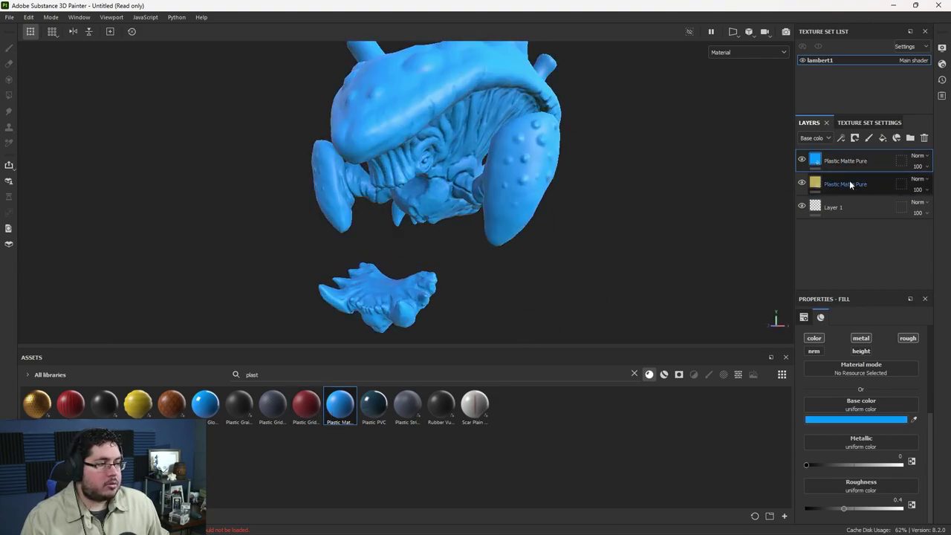
pyautogui.click(863, 420)
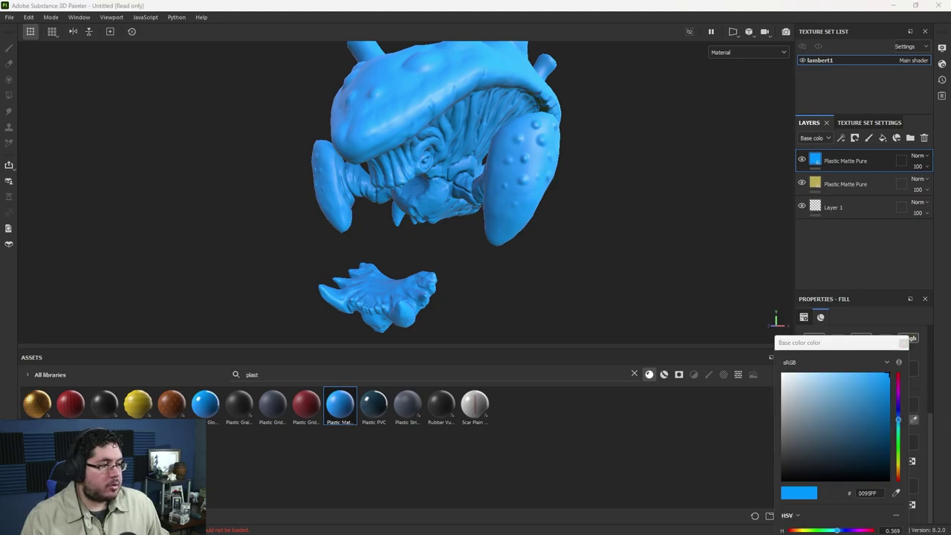
pyautogui.click(827, 422)
pyautogui.keyDown('alt'); pyautogui.moveTo(601, 159); pyautogui.dragTo(745, 174); pyautogui.keyUp('alt')
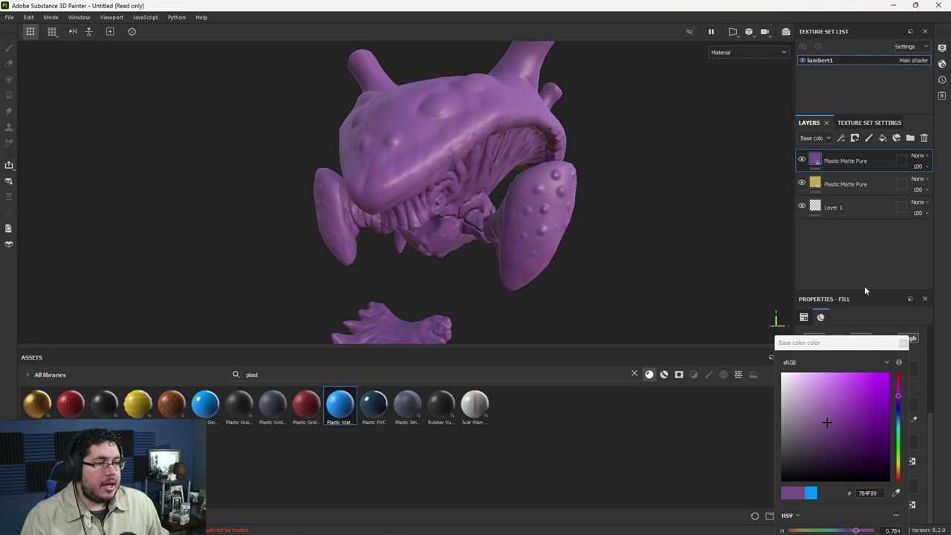
pyautogui.click(903, 343)
pyautogui.keyDown('alt'); pyautogui.moveTo(672, 262); pyautogui.dragTo(576, 244); pyautogui.keyUp('alt')
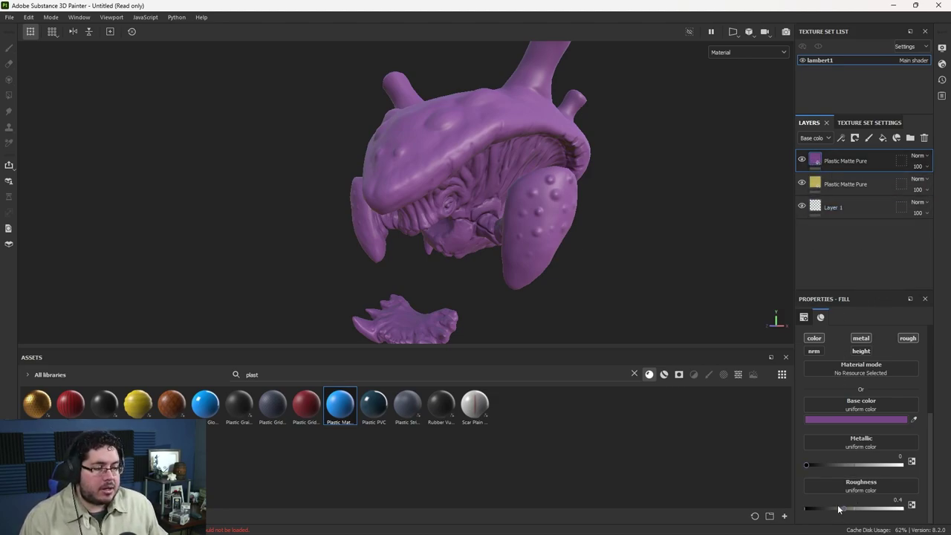
# Lower the purple Plastic Matte Pure layer's roughness to about 0.18.
pyautogui.moveTo(840, 510); pyautogui.dragTo(817, 513)
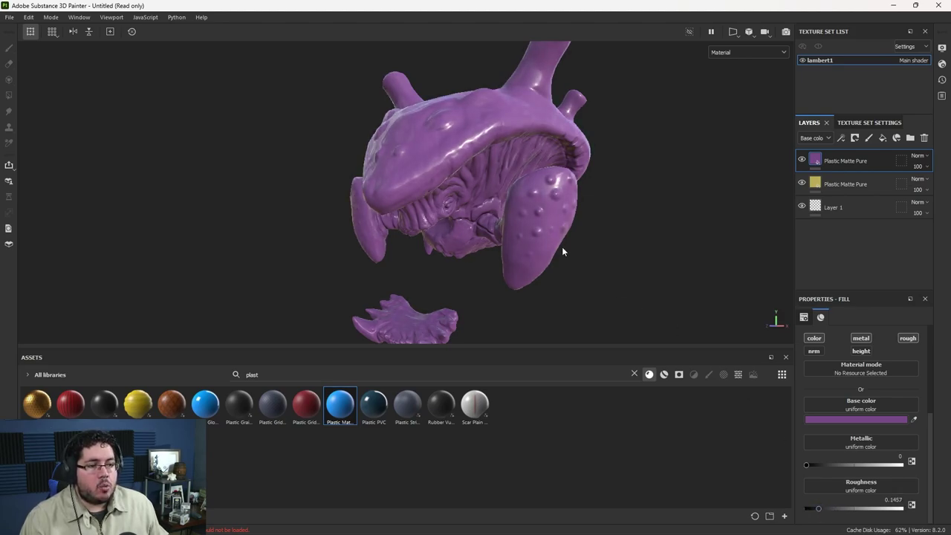
pyautogui.keyDown('alt'); pyautogui.moveTo(563, 251); pyautogui.dragTo(621, 286); pyautogui.keyUp('alt')
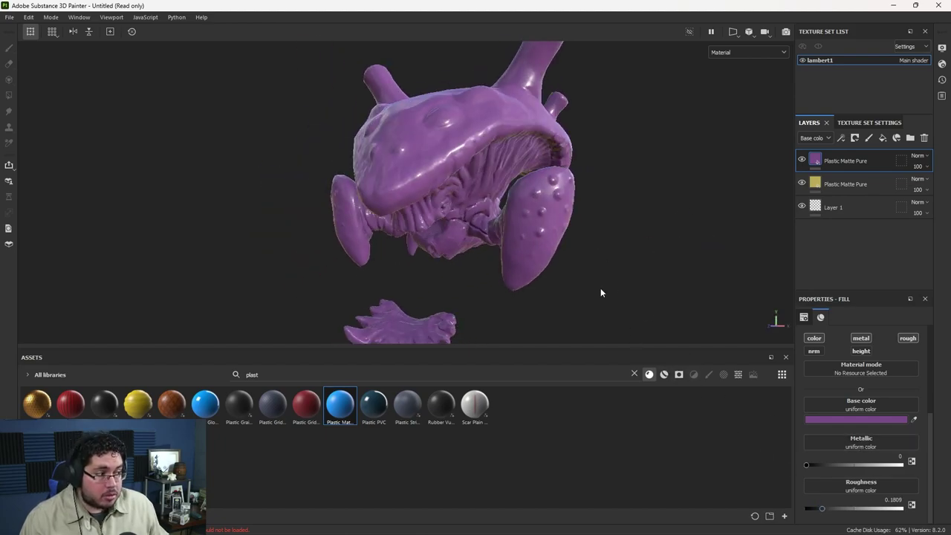
pyautogui.keyDown('alt'); pyautogui.moveTo(601, 292); pyautogui.dragTo(714, 161); pyautogui.keyUp('alt')
# Add a black mask to the purple Plastic Matte Pure layer and turn on symmetry for painting it.
pyautogui.rightClick(825, 159)
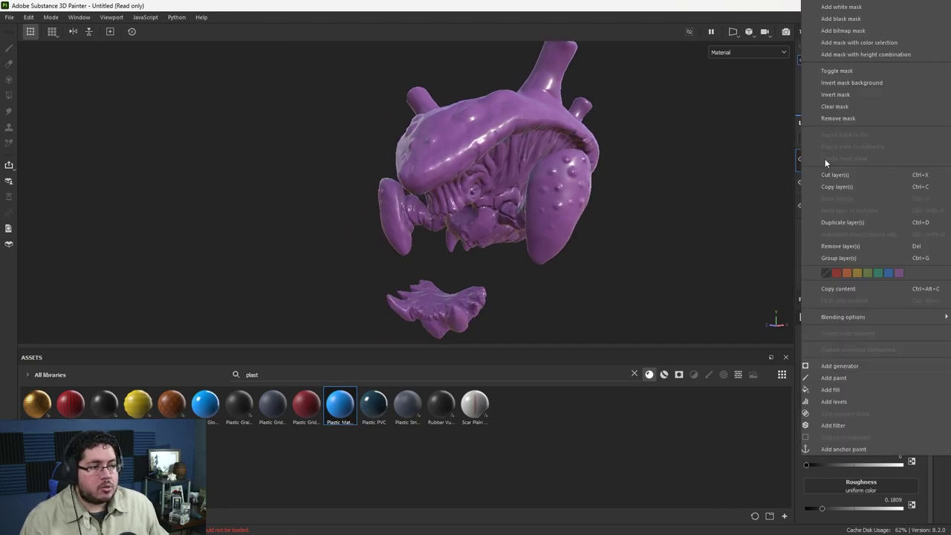
pyautogui.click(838, 20)
pyautogui.keyDown('alt'); pyautogui.moveTo(495, 121); pyautogui.dragTo(454, 130); pyautogui.keyUp('alt')
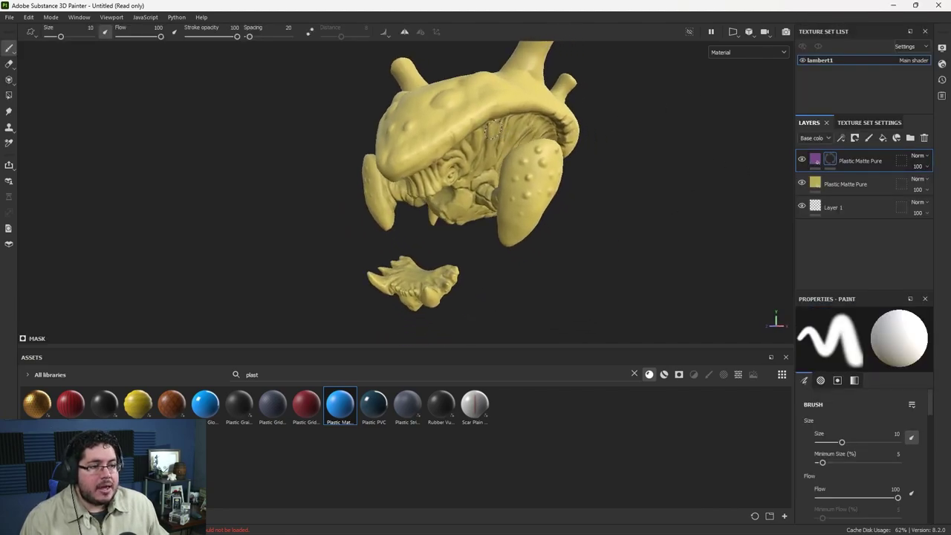
pyautogui.keyDown('alt'); pyautogui.moveTo(453, 131); pyautogui.dragTo(573, 190, button='right'); pyautogui.keyUp('alt')
pyautogui.keyDown('alt'); pyautogui.moveTo(573, 189); pyautogui.dragTo(619, 207, button='middle'); pyautogui.keyUp('alt')
pyautogui.press(']')
pyautogui.press(']')
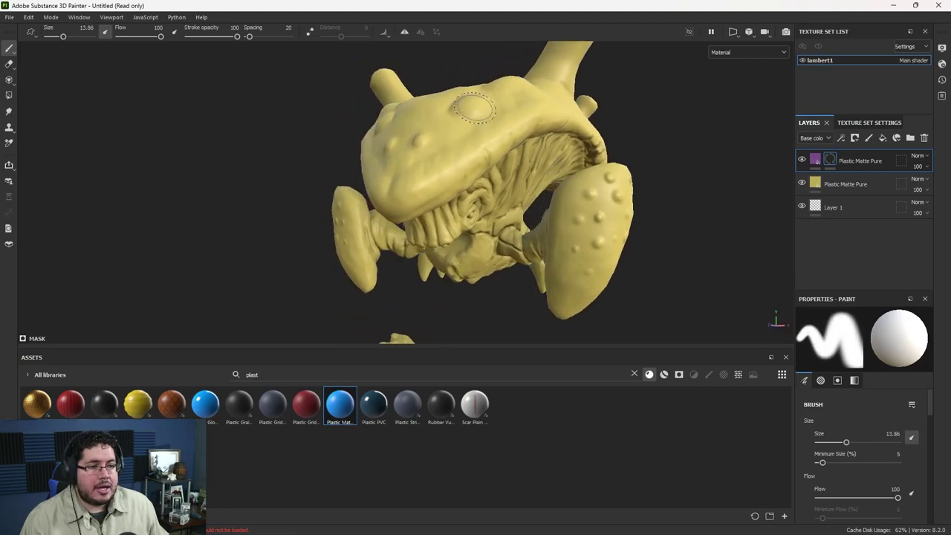
pyautogui.moveTo(474, 113)
pyautogui.mouseDown()
pyautogui.moveTo(446, 136)
pyautogui.moveTo(452, 119)
pyautogui.moveTo(416, 122)
pyautogui.mouseUp()
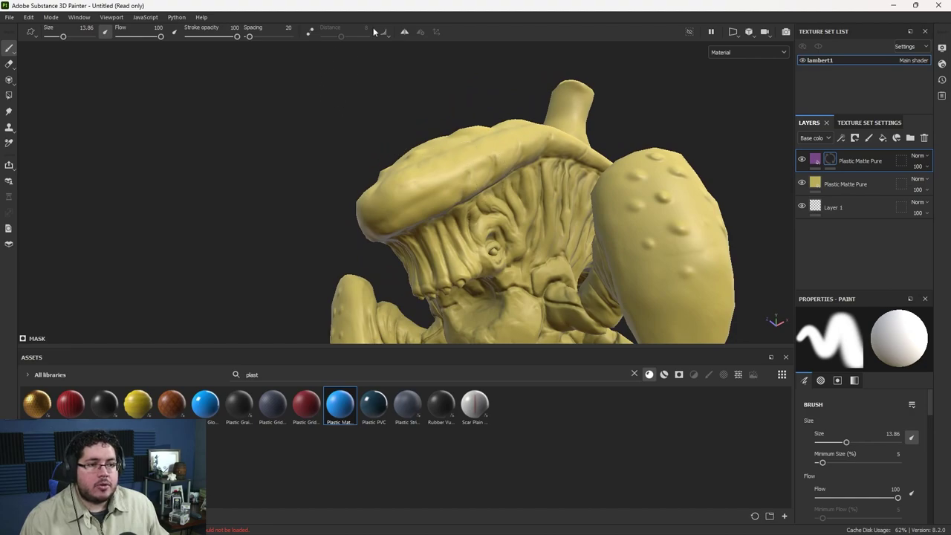
pyautogui.click(403, 32)
# Paint the front and side of the shell purple in the mask with a brush size of 19.19.
pyautogui.keyDown('ctrl'); pyautogui.moveTo(420, 184); pyautogui.dragTo(435, 172, button='right'); pyautogui.keyUp('ctrl')
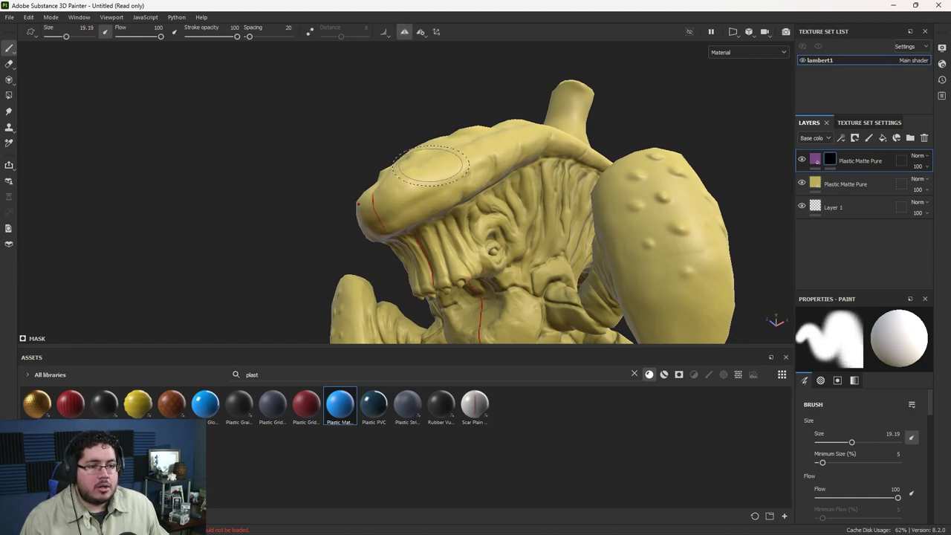
pyautogui.keyDown('alt'); pyautogui.moveTo(435, 172); pyautogui.dragTo(424, 190); pyautogui.keyUp('alt')
pyautogui.moveTo(416, 168)
pyautogui.mouseDown()
pyautogui.moveTo(429, 137)
pyautogui.moveTo(474, 111)
pyautogui.moveTo(449, 141)
pyautogui.moveTo(418, 91)
pyautogui.moveTo(409, 112)
pyautogui.mouseUp()
pyautogui.keyDown('alt'); pyautogui.moveTo(409, 112); pyautogui.dragTo(387, 186); pyautogui.keyUp('alt')
pyautogui.moveTo(436, 105)
pyautogui.mouseDown()
pyautogui.moveTo(424, 93)
pyautogui.moveTo(524, 108)
pyautogui.moveTo(453, 149)
pyautogui.mouseUp()
pyautogui.moveTo(454, 137)
pyautogui.keyDown('alt'); pyautogui.mouseDown()
pyautogui.moveTo(446, 144)
pyautogui.moveTo(470, 110)
pyautogui.moveTo(435, 119)
pyautogui.mouseUp(); pyautogui.keyUp('alt')
pyautogui.moveTo(394, 183)
pyautogui.mouseDown()
pyautogui.moveTo(353, 216)
pyautogui.moveTo(339, 185)
pyautogui.mouseUp()
pyautogui.moveTo(339, 190)
pyautogui.mouseDown()
pyautogui.moveTo(324, 237)
pyautogui.moveTo(399, 194)
pyautogui.moveTo(391, 199)
pyautogui.moveTo(404, 201)
pyautogui.moveTo(313, 231)
pyautogui.moveTo(356, 195)
pyautogui.moveTo(399, 190)
pyautogui.mouseUp()
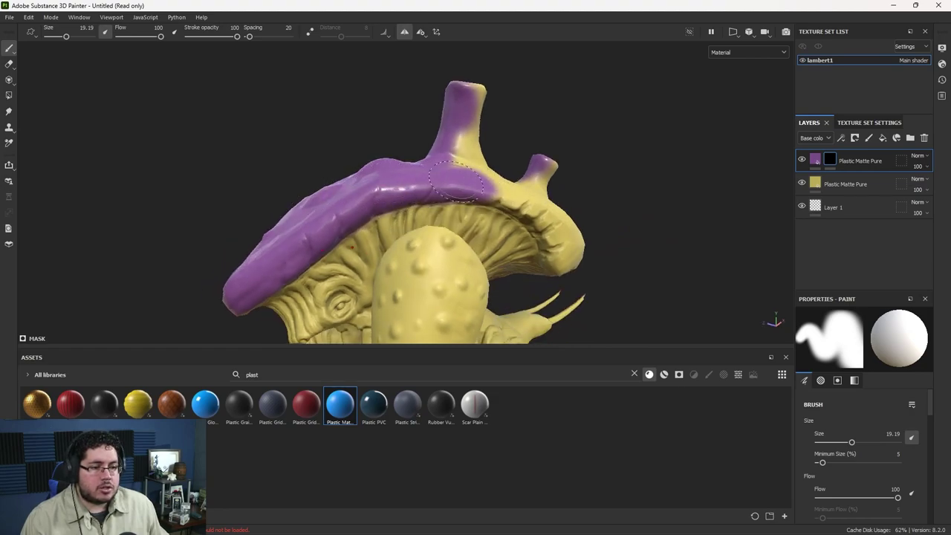
# Extend the purple over the tall stalk and the smaller rear stalk, enlarging the brush to 28.31.
pyautogui.keyDown('alt'); pyautogui.moveTo(522, 199); pyautogui.dragTo(434, 180); pyautogui.keyUp('alt')
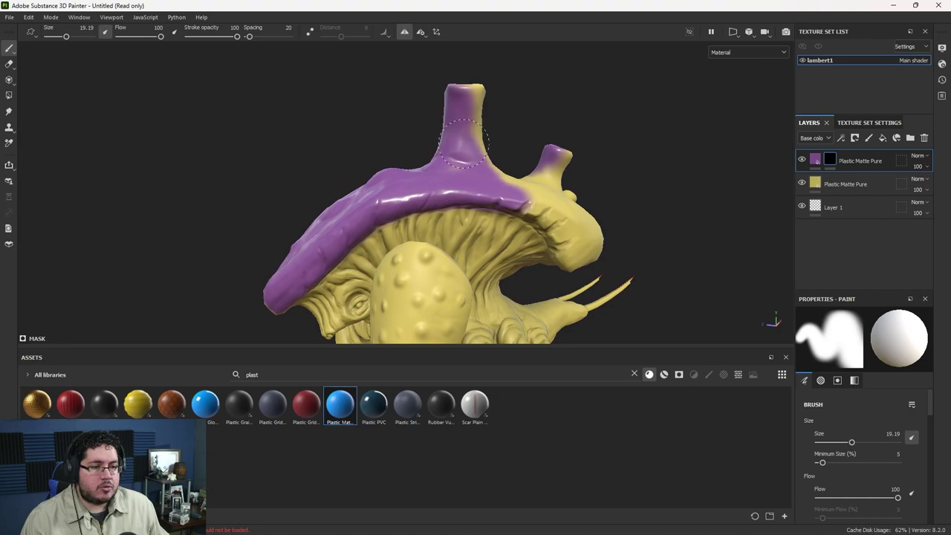
pyautogui.moveTo(472, 86)
pyautogui.keyDown('alt'); pyautogui.mouseDown()
pyautogui.moveTo(424, 157)
pyautogui.moveTo(393, 98)
pyautogui.moveTo(390, 118)
pyautogui.moveTo(287, 165)
pyautogui.mouseUp(); pyautogui.keyUp('alt')
pyautogui.moveTo(425, 112)
pyautogui.mouseDown()
pyautogui.moveTo(478, 172)
pyautogui.moveTo(548, 145)
pyautogui.mouseUp()
pyautogui.keyDown('alt'); pyautogui.moveTo(565, 217); pyautogui.dragTo(520, 109, button='middle'); pyautogui.keyUp('alt')
pyautogui.keyDown('ctrl'); pyautogui.moveTo(516, 110); pyautogui.dragTo(543, 110, button='right'); pyautogui.keyUp('ctrl')
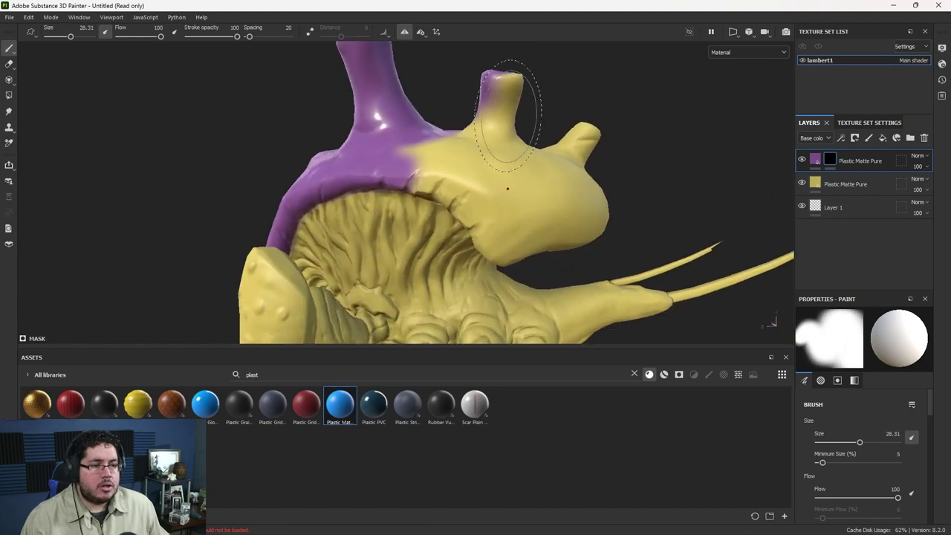
pyautogui.moveTo(511, 112); pyautogui.dragTo(443, 133)
# Cover the shell's rear rim, back and remaining stalks in purple with the brush size reduced to 23.23.
pyautogui.keyDown('alt'); pyautogui.moveTo(483, 181); pyautogui.dragTo(505, 140); pyautogui.keyUp('alt')
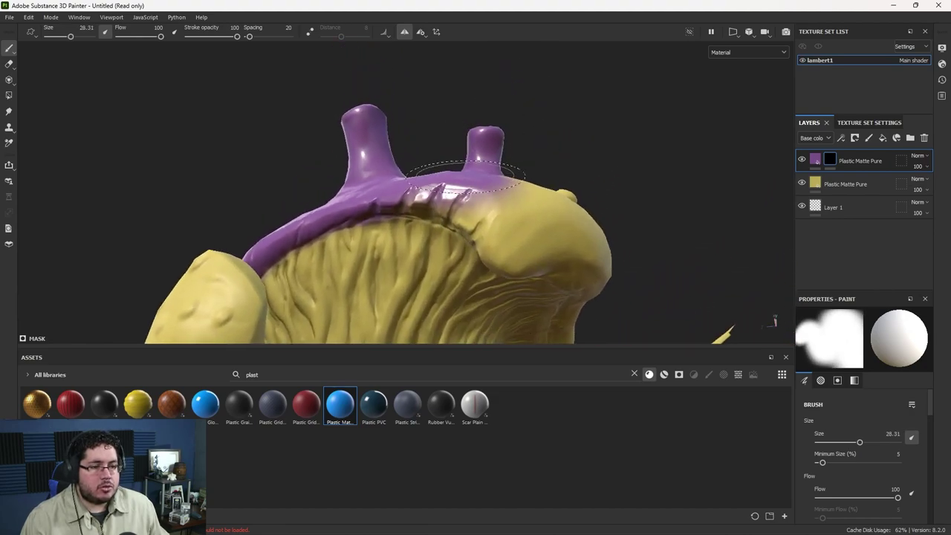
pyautogui.keyDown('alt'); pyautogui.moveTo(444, 198); pyautogui.dragTo(448, 176); pyautogui.keyUp('alt')
pyautogui.keyDown('ctrl'); pyautogui.moveTo(457, 178); pyautogui.dragTo(436, 178, button='right'); pyautogui.keyUp('ctrl')
pyautogui.moveTo(451, 204)
pyautogui.keyDown('alt'); pyautogui.mouseDown()
pyautogui.moveTo(460, 192)
pyautogui.moveTo(455, 173)
pyautogui.moveTo(509, 153)
pyautogui.moveTo(482, 160)
pyautogui.moveTo(476, 178)
pyautogui.moveTo(489, 176)
pyautogui.moveTo(502, 145)
pyautogui.moveTo(377, 193)
pyautogui.mouseUp(); pyautogui.keyUp('alt')
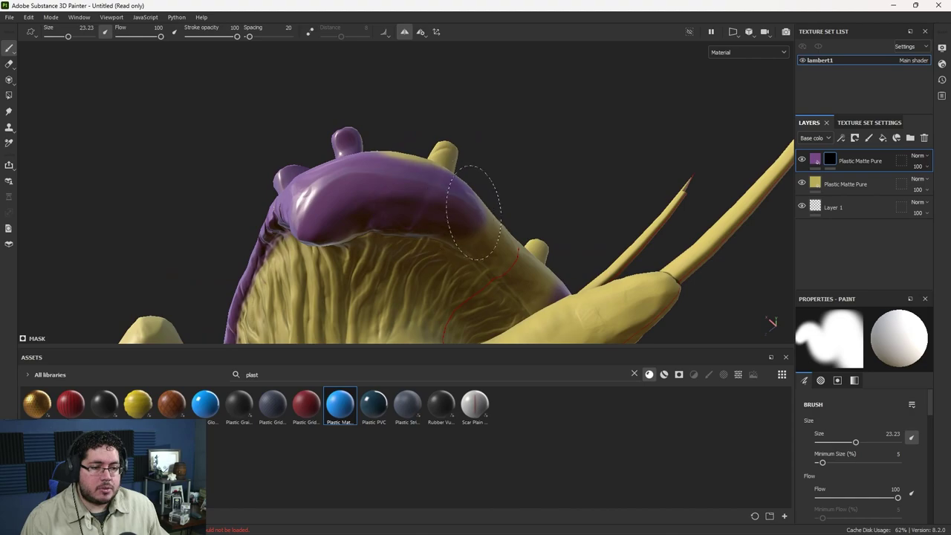
pyautogui.moveTo(474, 213); pyautogui.dragTo(498, 236)
pyautogui.moveTo(415, 178)
pyautogui.keyDown('alt'); pyautogui.mouseDown()
pyautogui.moveTo(423, 175)
pyautogui.moveTo(312, 112)
pyautogui.mouseUp(); pyautogui.keyUp('alt')
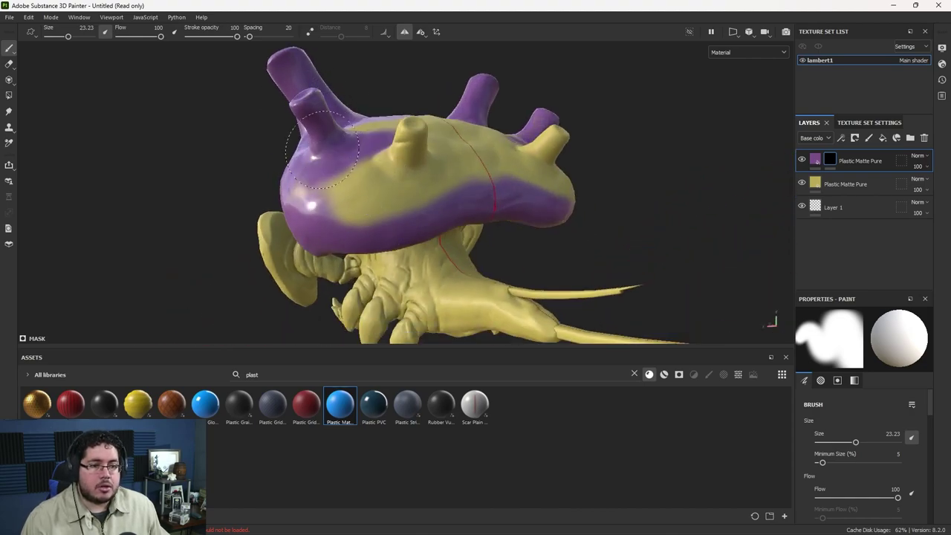
pyautogui.moveTo(321, 149)
pyautogui.mouseDown()
pyautogui.moveTo(558, 137)
pyautogui.moveTo(394, 167)
pyautogui.moveTo(349, 200)
pyautogui.moveTo(314, 186)
pyautogui.moveTo(394, 132)
pyautogui.moveTo(446, 134)
pyautogui.moveTo(399, 129)
pyautogui.mouseUp()
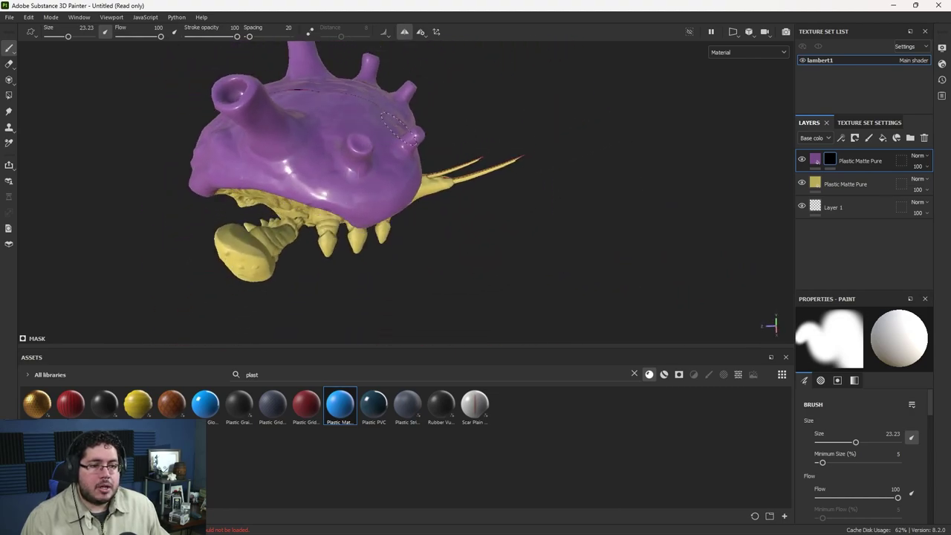
# Fill both claws purple in the layer mask using Polygon Fill in mesh mode with symmetry.
pyautogui.moveTo(290, 115)
pyautogui.keyDown('alt'); pyautogui.mouseDown()
pyautogui.moveTo(342, 130)
pyautogui.moveTo(429, 131)
pyautogui.moveTo(352, 174)
pyautogui.moveTo(362, 172)
pyautogui.mouseUp(); pyautogui.keyUp('alt')
pyautogui.keyDown('alt'); pyautogui.moveTo(356, 200); pyautogui.dragTo(316, 161, button='middle'); pyautogui.keyUp('alt')
pyautogui.keyDown('alt'); pyautogui.moveTo(394, 164); pyautogui.dragTo(439, 167); pyautogui.keyUp('alt')
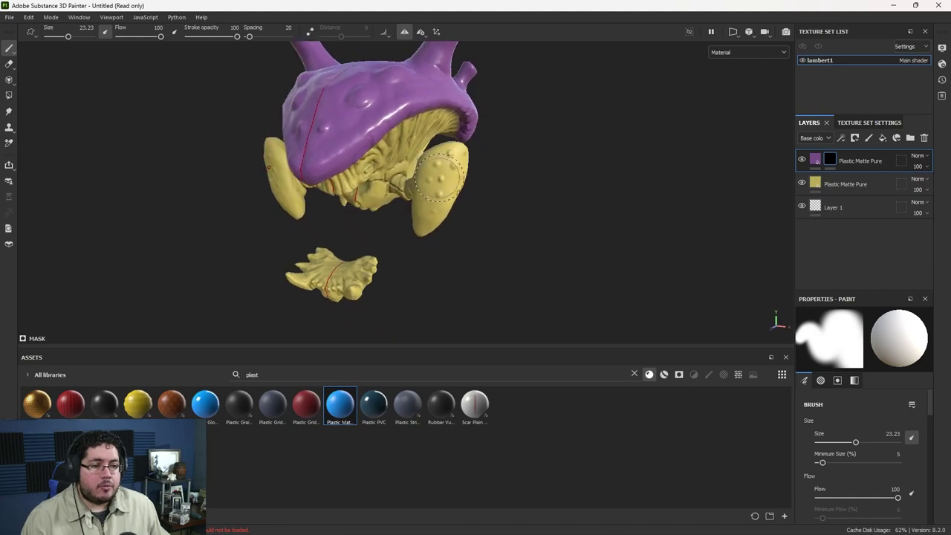
pyautogui.keyDown('alt'); pyautogui.moveTo(439, 167); pyautogui.dragTo(486, 159, button='right'); pyautogui.keyUp('alt')
pyautogui.keyDown('alt'); pyautogui.moveTo(486, 159); pyautogui.dragTo(451, 151); pyautogui.keyUp('alt')
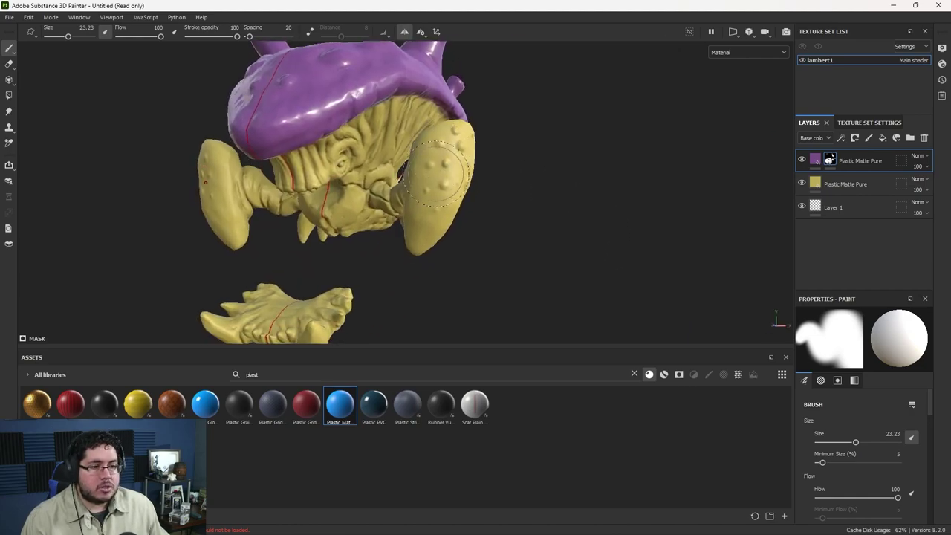
pyautogui.press('6')
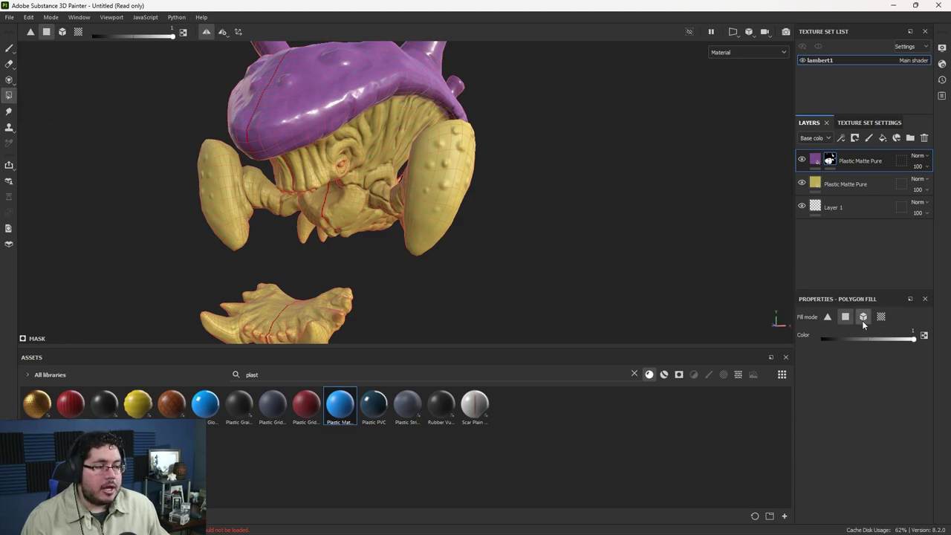
pyautogui.click(449, 180)
# Return to the Paint brush and turn off symmetry.
pyautogui.press('1')
pyautogui.keyDown('alt'); pyautogui.moveTo(580, 276); pyautogui.dragTo(728, 272); pyautogui.keyUp('alt')
pyautogui.moveTo(430, 195)
pyautogui.keyDown('alt'); pyautogui.mouseDown(button='right')
pyautogui.moveTo(429, 206)
pyautogui.moveTo(402, 220)
pyautogui.mouseUp(button='right'); pyautogui.keyUp('alt')
pyautogui.keyDown('alt'); pyautogui.moveTo(401, 221); pyautogui.dragTo(291, 221); pyautogui.keyUp('alt')
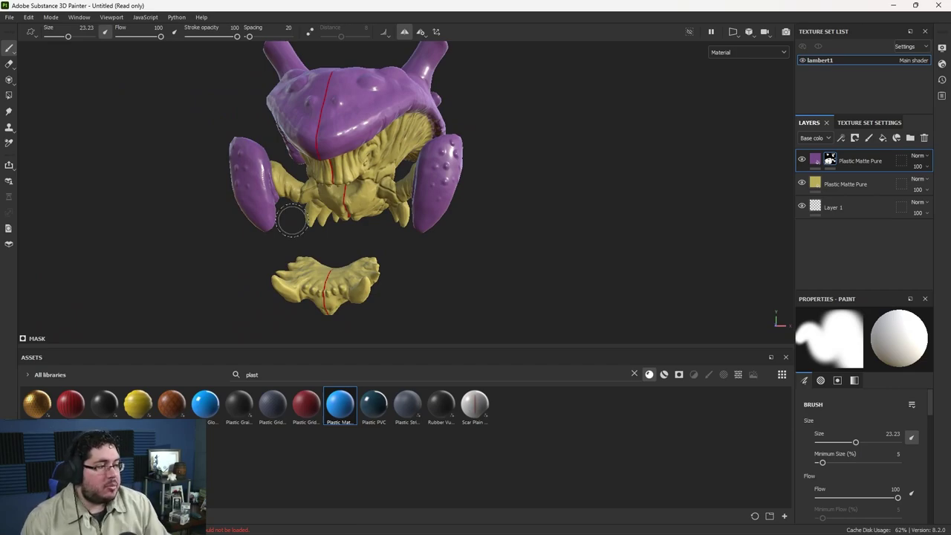
pyautogui.moveTo(437, 171)
pyautogui.keyDown('alt'); pyautogui.mouseDown()
pyautogui.moveTo(490, 203)
pyautogui.moveTo(522, 119)
pyautogui.moveTo(531, 213)
pyautogui.moveTo(680, 119)
pyautogui.mouseUp(); pyautogui.keyUp('alt')
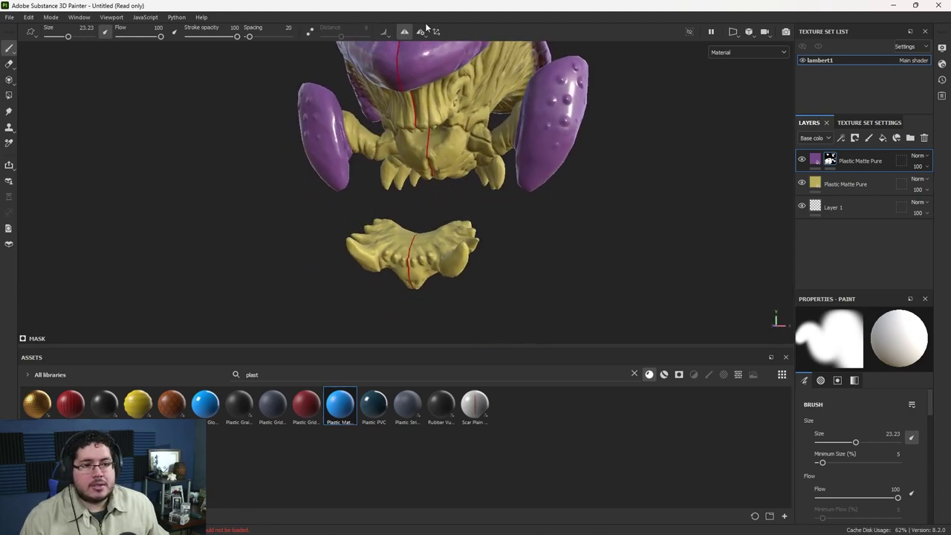
pyautogui.click(405, 31)
# Add a third Plastic Matte Pure layer on top with reddish-brown base color 633423 and a black mask.
pyautogui.keyDown('alt'); pyautogui.moveTo(468, 119); pyautogui.dragTo(399, 140); pyautogui.keyUp('alt')
pyautogui.keyDown('alt'); pyautogui.moveTo(483, 142); pyautogui.dragTo(487, 227); pyautogui.keyUp('alt')
pyautogui.moveTo(339, 403); pyautogui.dragTo(823, 163)
pyautogui.click(915, 420)
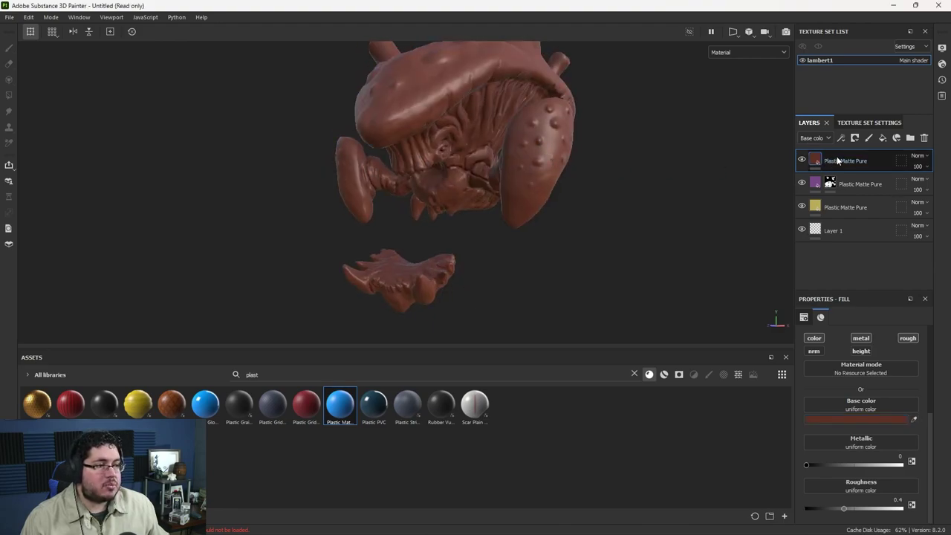
pyautogui.rightClick(837, 160)
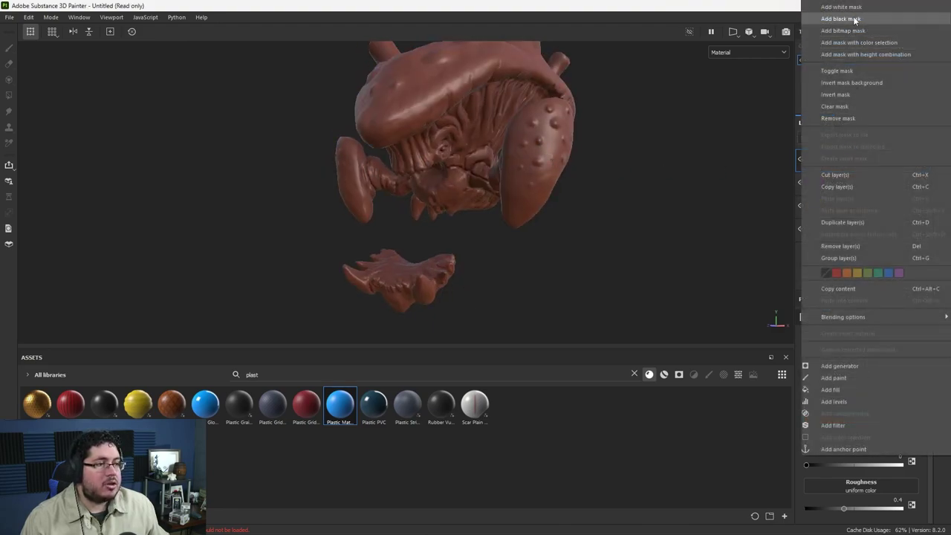
pyautogui.click(840, 19)
# Add a Dirt generator to the reddish-brown layer's mask and set its Dirt Level to 0.58.
pyautogui.rightClick(834, 162)
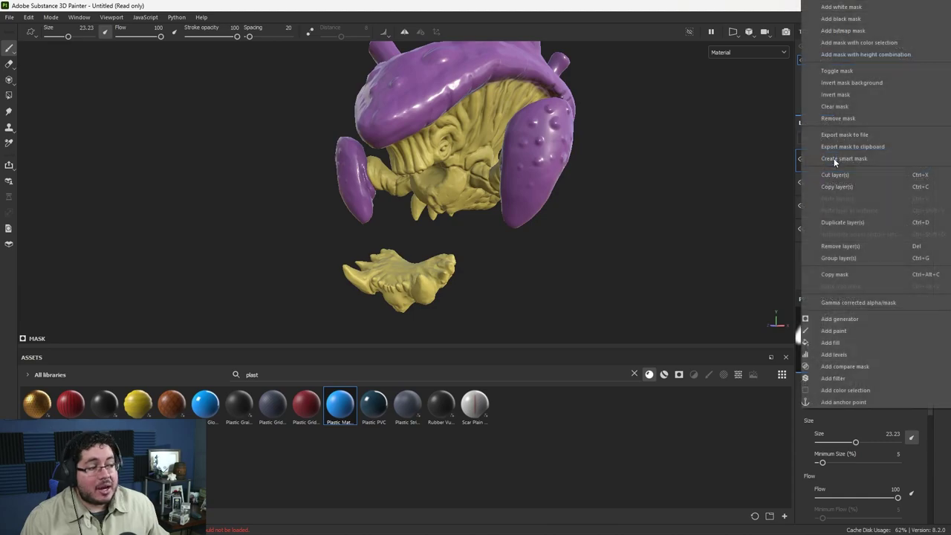
pyautogui.click(845, 318)
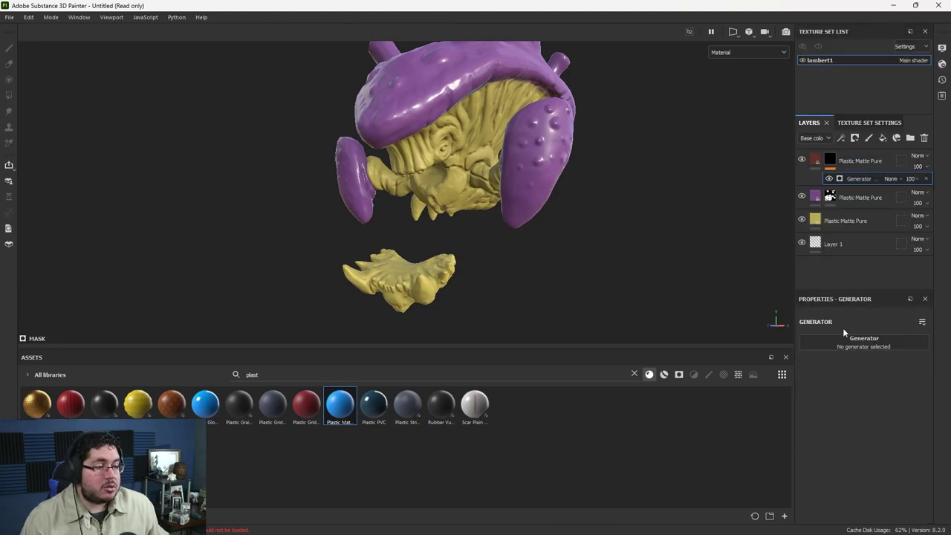
pyautogui.click(846, 336)
pyautogui.click(823, 398)
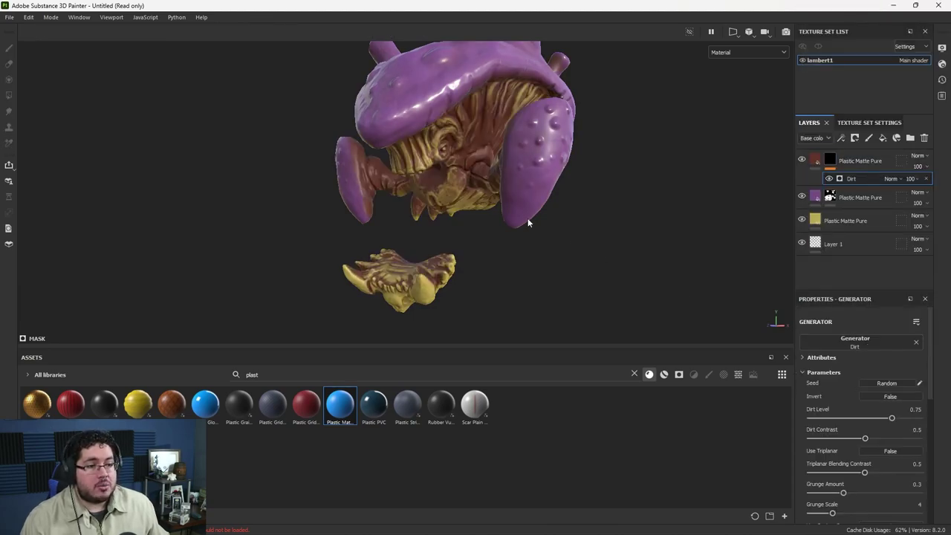
pyautogui.keyDown('alt'); pyautogui.moveTo(530, 197); pyautogui.dragTo(617, 230); pyautogui.keyUp('alt')
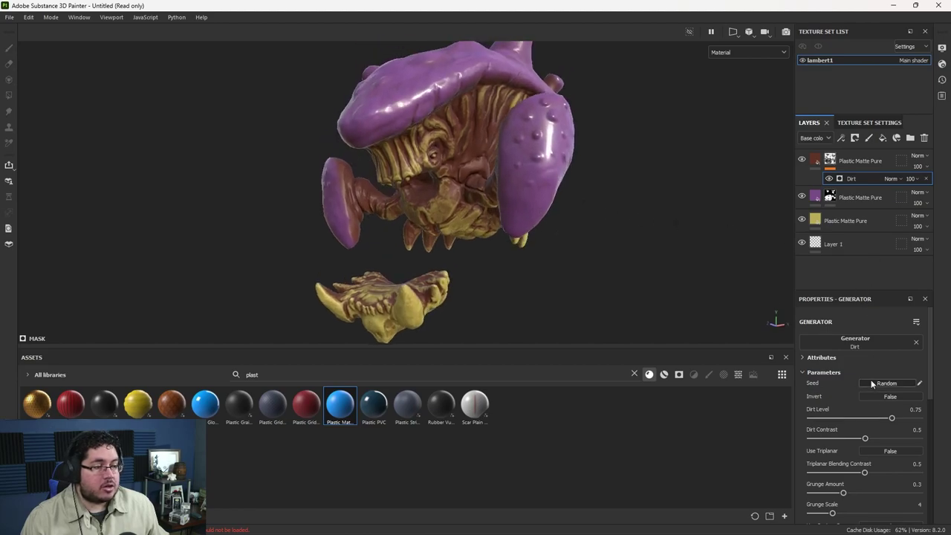
pyautogui.moveTo(892, 418)
pyautogui.mouseDown()
pyautogui.moveTo(861, 418)
pyautogui.moveTo(873, 417)
pyautogui.mouseUp()
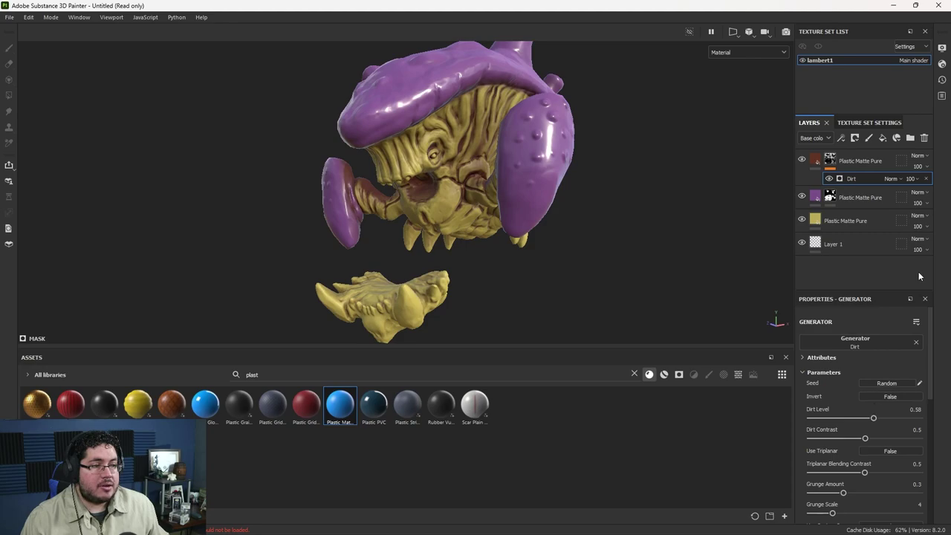
pyautogui.keyDown('alt'); pyautogui.moveTo(560, 195); pyautogui.dragTo(600, 191); pyautogui.keyUp('alt')
# Set the reddish-brown layer's blending mode to Overlay.
pyautogui.click(917, 156)
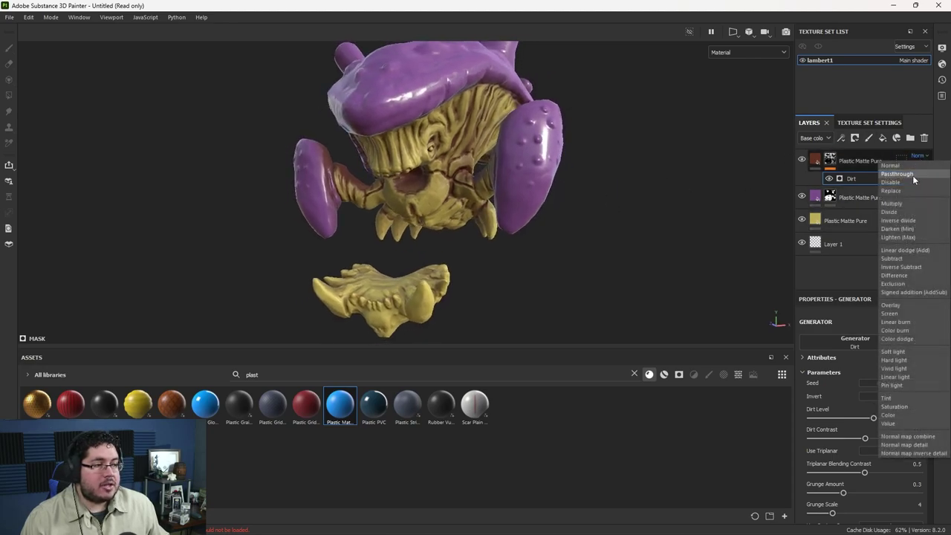
pyautogui.click(893, 305)
pyautogui.keyDown('alt'); pyautogui.moveTo(700, 238); pyautogui.dragTo(593, 220); pyautogui.keyUp('alt')
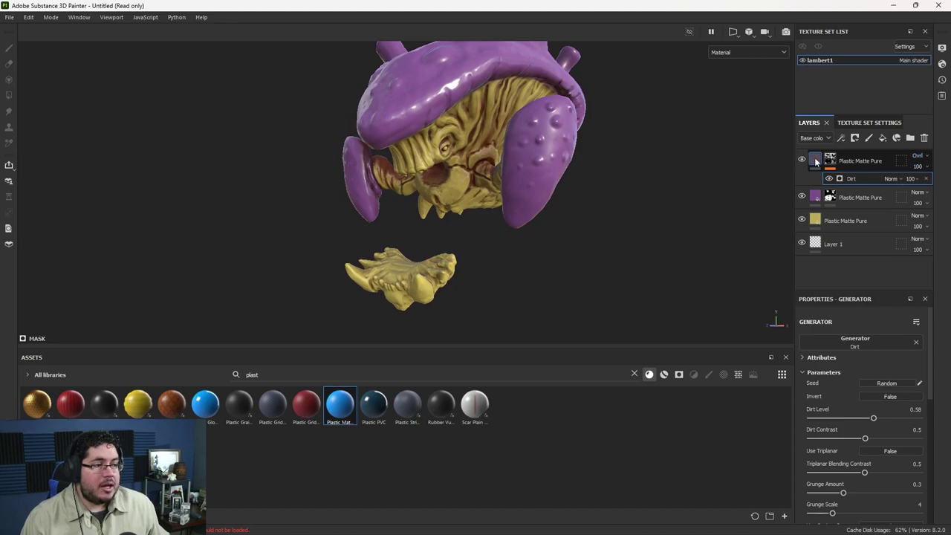
# Change the Overlay layer's base color to a more saturated dark red.
pyautogui.click(816, 161)
pyautogui.click(867, 418)
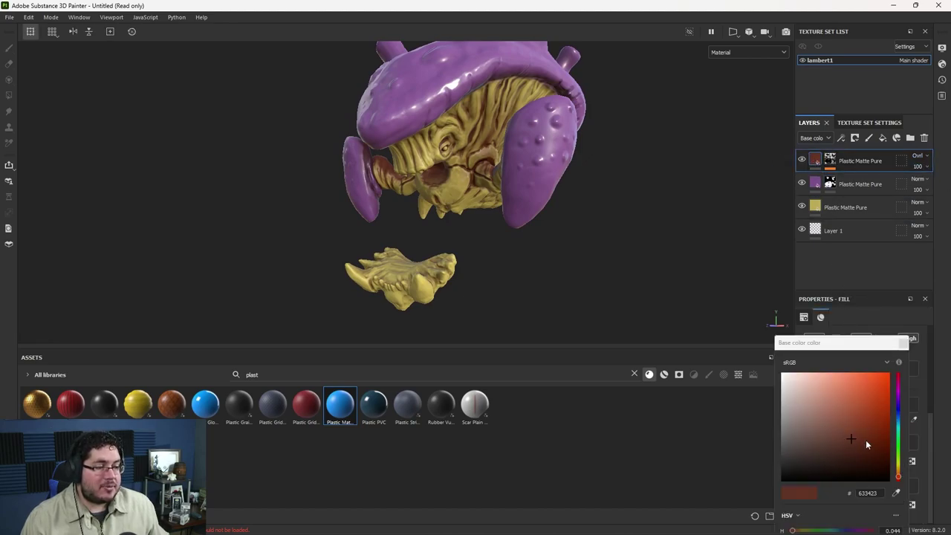
pyautogui.moveTo(900, 473); pyautogui.dragTo(898, 483)
pyautogui.moveTo(856, 438); pyautogui.dragTo(877, 432)
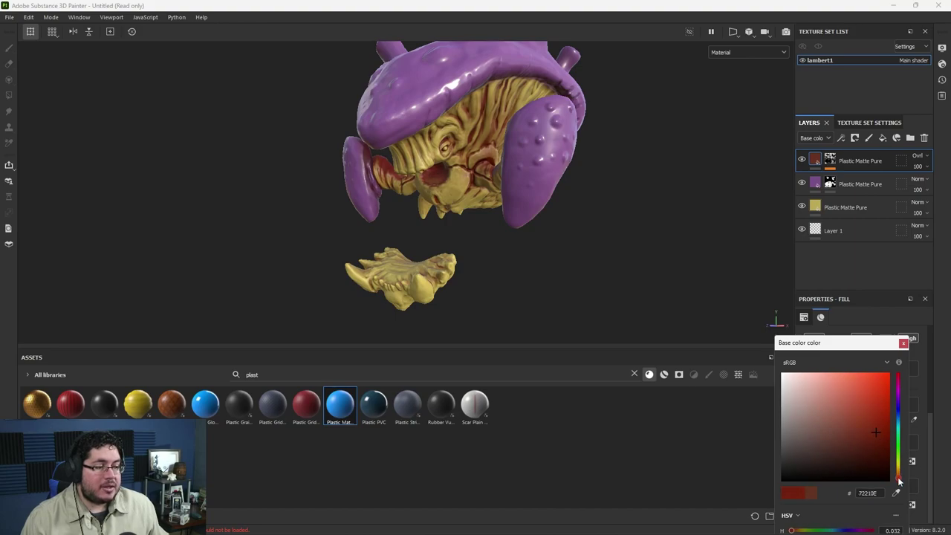
pyautogui.moveTo(899, 482); pyautogui.dragTo(899, 484)
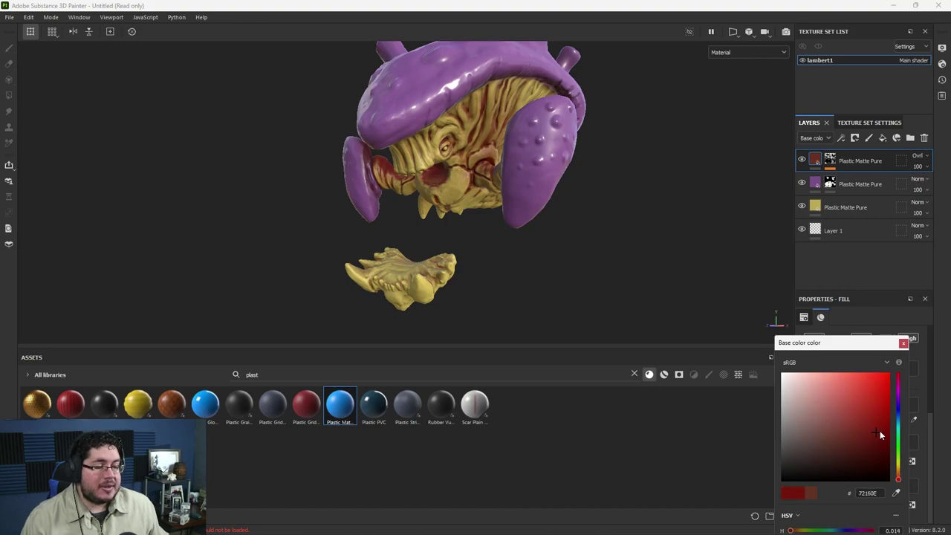
pyautogui.click(903, 343)
# Reduce the dark red Overlay layer's opacity to 88.
pyautogui.keyDown('alt'); pyautogui.moveTo(668, 200); pyautogui.dragTo(640, 199); pyautogui.keyUp('alt')
pyautogui.click(919, 167)
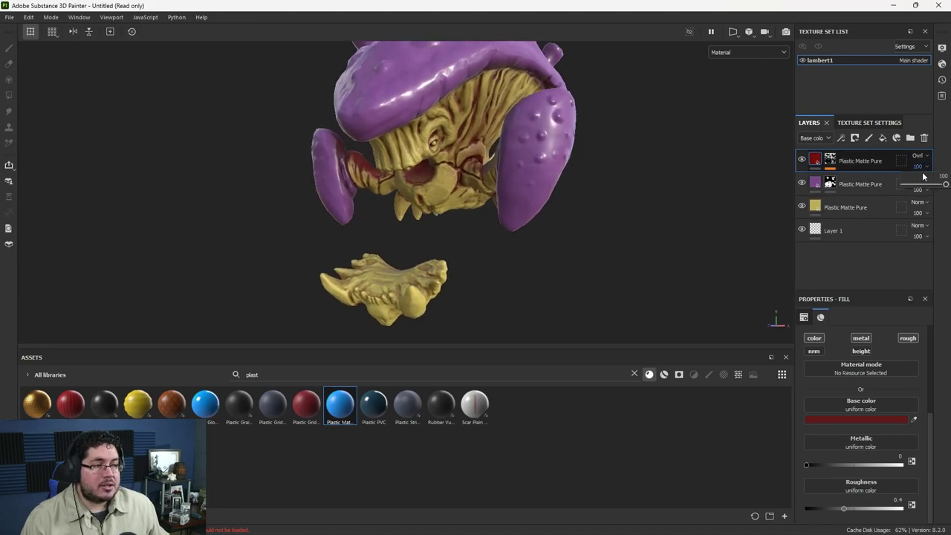
pyautogui.moveTo(938, 189)
pyautogui.mouseDown()
pyautogui.moveTo(926, 183)
pyautogui.moveTo(942, 180)
pyautogui.mouseUp()
# Examine the dark red crevice shading around the creature's mouth, legs and tail from several sides.
pyautogui.keyDown('alt'); pyautogui.moveTo(580, 183); pyautogui.dragTo(519, 176); pyautogui.keyUp('alt')
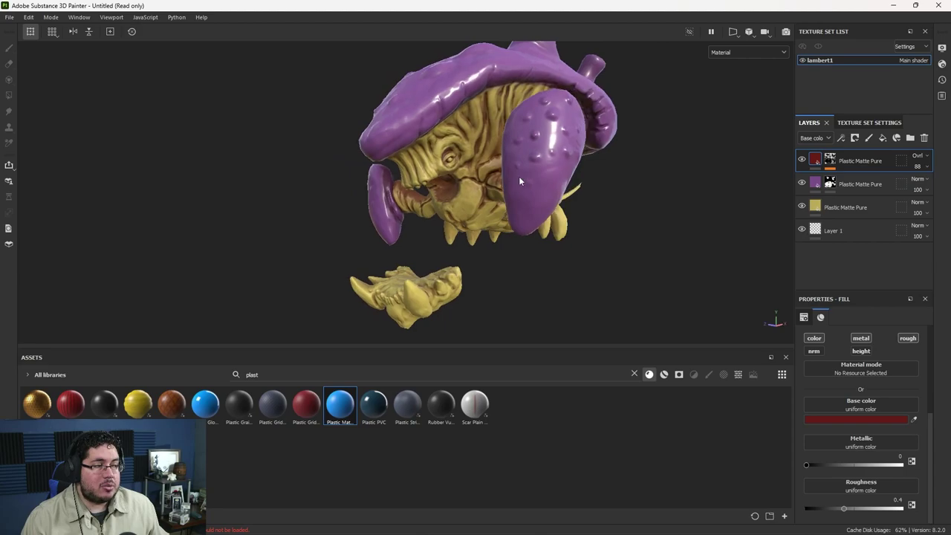
pyautogui.keyDown('alt'); pyautogui.moveTo(518, 176); pyautogui.dragTo(609, 178, button='right'); pyautogui.keyUp('alt')
pyautogui.keyDown('alt'); pyautogui.moveTo(610, 179); pyautogui.dragTo(591, 226, button='middle'); pyautogui.keyUp('alt')
pyautogui.keyDown('alt'); pyautogui.moveTo(449, 221); pyautogui.dragTo(460, 223, button='right'); pyautogui.keyUp('alt')
pyautogui.keyDown('alt'); pyautogui.moveTo(461, 223); pyautogui.dragTo(386, 208); pyautogui.keyUp('alt')
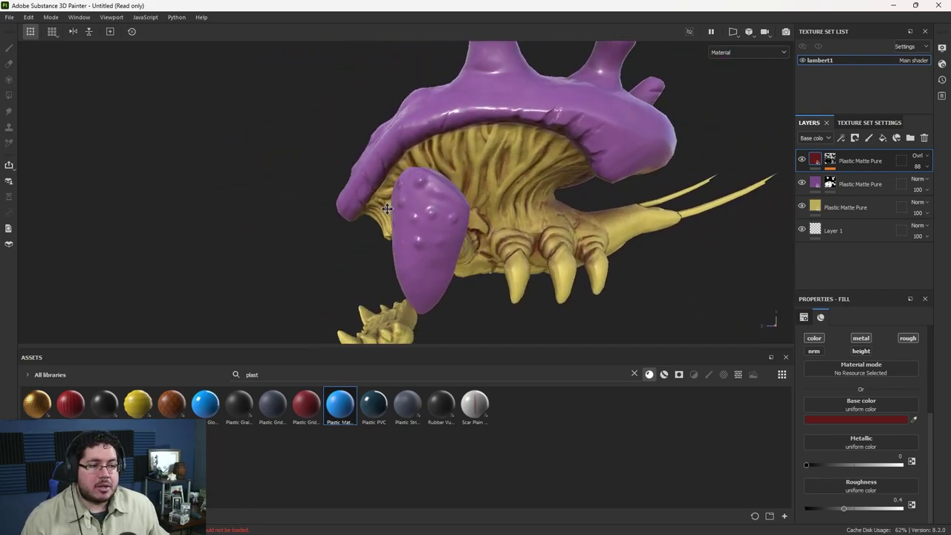
pyautogui.keyDown('alt'); pyautogui.moveTo(386, 208); pyautogui.dragTo(498, 267, button='middle'); pyautogui.keyUp('alt')
pyautogui.moveTo(497, 267)
pyautogui.keyDown('alt'); pyautogui.mouseDown(button='right')
pyautogui.moveTo(476, 259)
pyautogui.moveTo(502, 272)
pyautogui.mouseUp(button='right'); pyautogui.keyUp('alt')
pyautogui.keyDown('alt'); pyautogui.moveTo(502, 272); pyautogui.dragTo(543, 202); pyautogui.keyUp('alt')
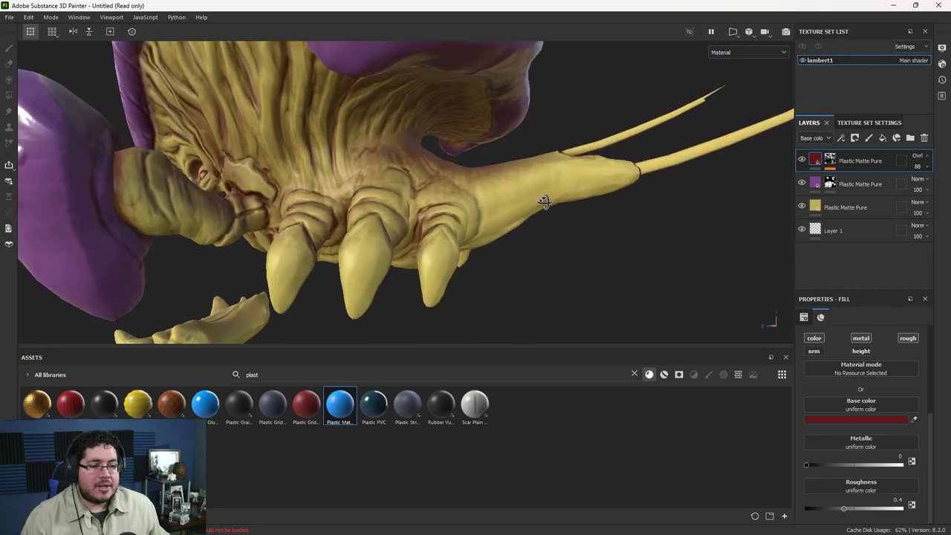
# Enlarge the viewport by shrinking the asset library, switch to Iray rendering mode, and frame the whole creature in the render.
pyautogui.keyDown('alt'); pyautogui.moveTo(544, 202); pyautogui.dragTo(463, 170, button='right'); pyautogui.keyUp('alt')
pyautogui.keyDown('alt'); pyautogui.moveTo(463, 170); pyautogui.dragTo(568, 182); pyautogui.keyUp('alt')
pyautogui.moveTo(574, 349); pyautogui.dragTo(587, 438)
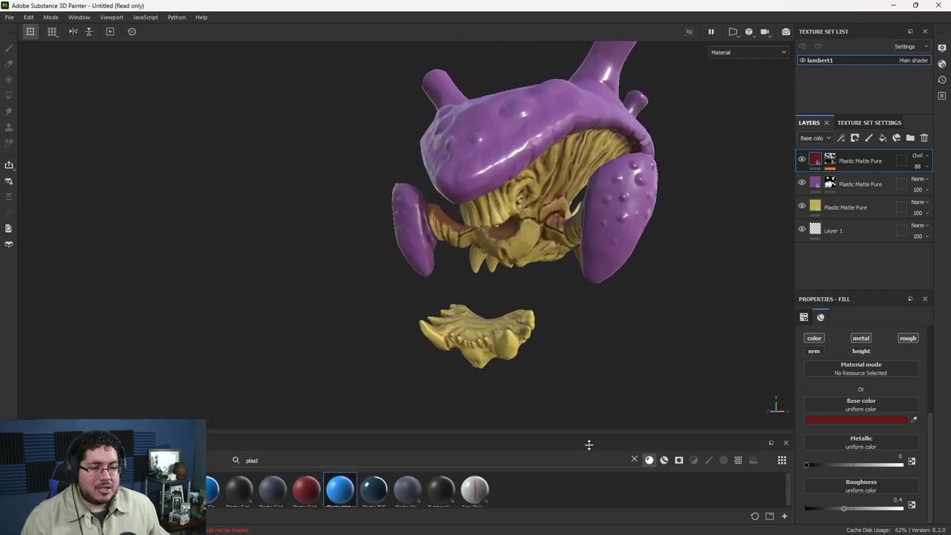
pyautogui.click(786, 32)
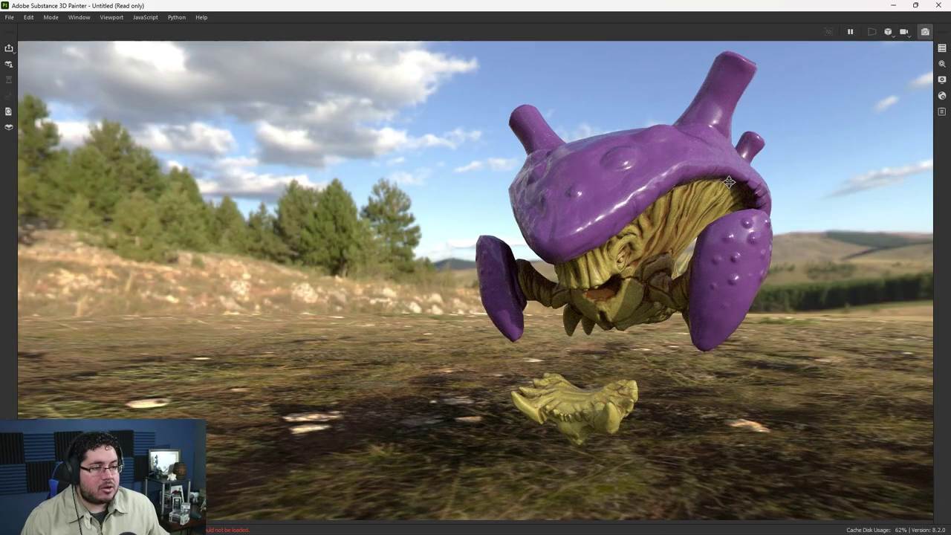
pyautogui.keyDown('alt'); pyautogui.moveTo(729, 182); pyautogui.dragTo(716, 182, button='middle'); pyautogui.keyUp('alt')
pyautogui.keyDown('alt'); pyautogui.moveTo(716, 182); pyautogui.dragTo(762, 208, button='right'); pyautogui.keyUp('alt')
pyautogui.keyDown('alt'); pyautogui.moveTo(763, 208); pyautogui.dragTo(713, 206, button='middle'); pyautogui.keyUp('alt')
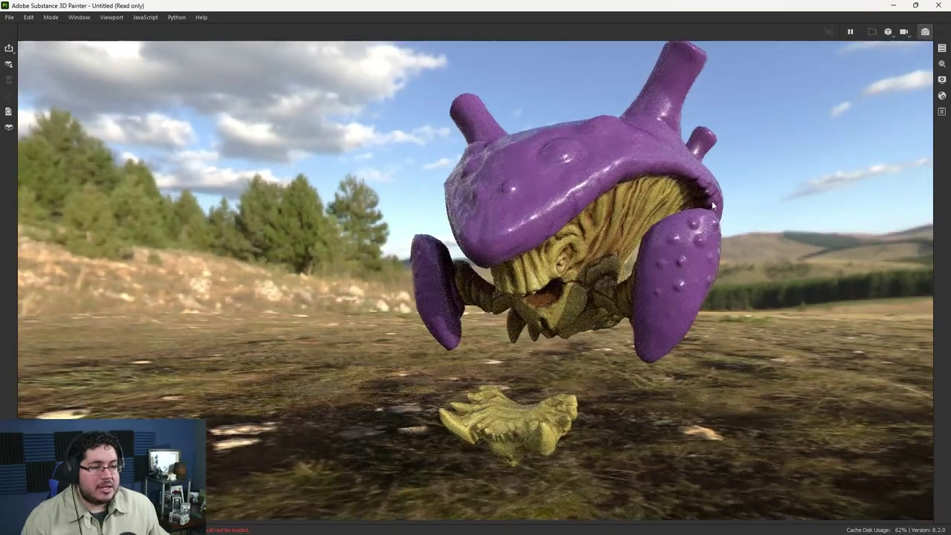
pyautogui.keyDown('alt'); pyautogui.moveTo(721, 198); pyautogui.dragTo(730, 203); pyautogui.keyUp('alt')
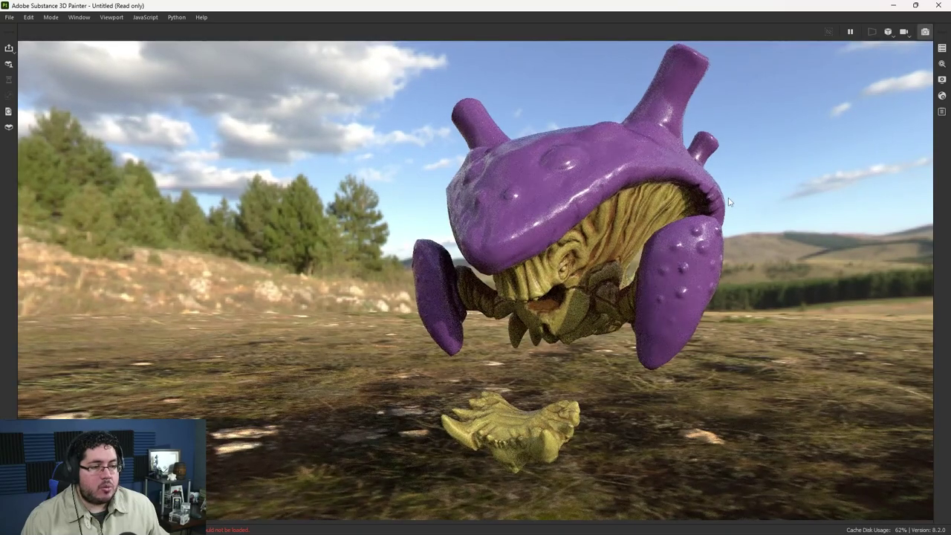
# Replace the render's landscape backdrop with a clear color in the dome settings and set that color to light gray A19C9C.
pyautogui.click(941, 81)
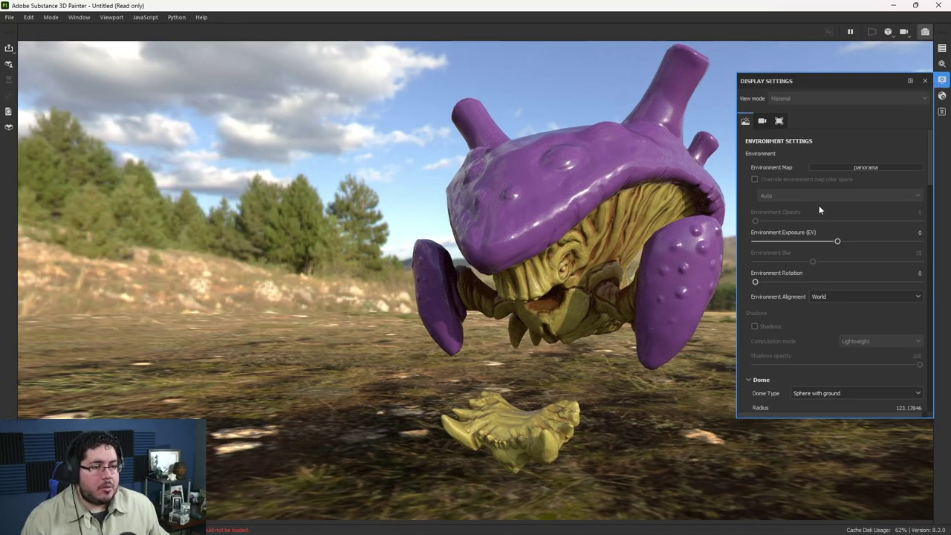
pyautogui.scroll(-3, 789, 273)
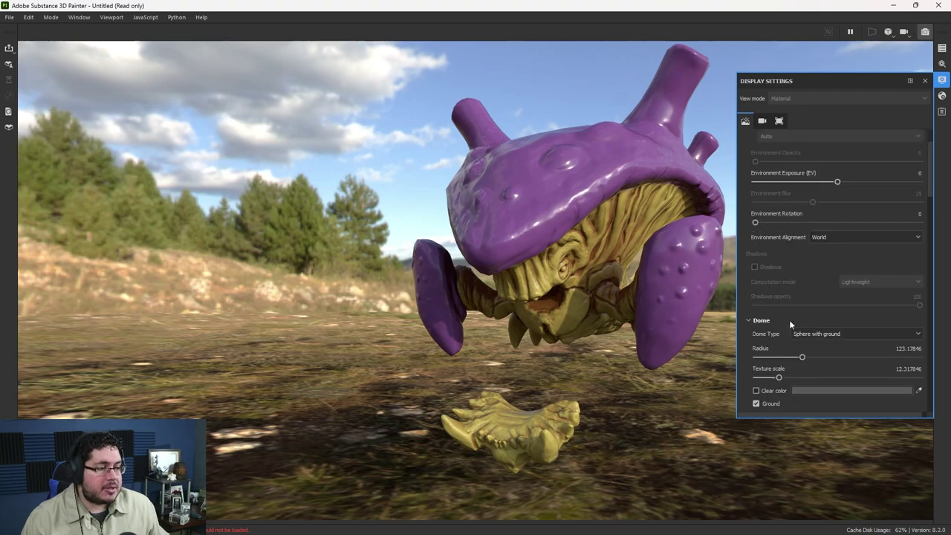
pyautogui.click(757, 361)
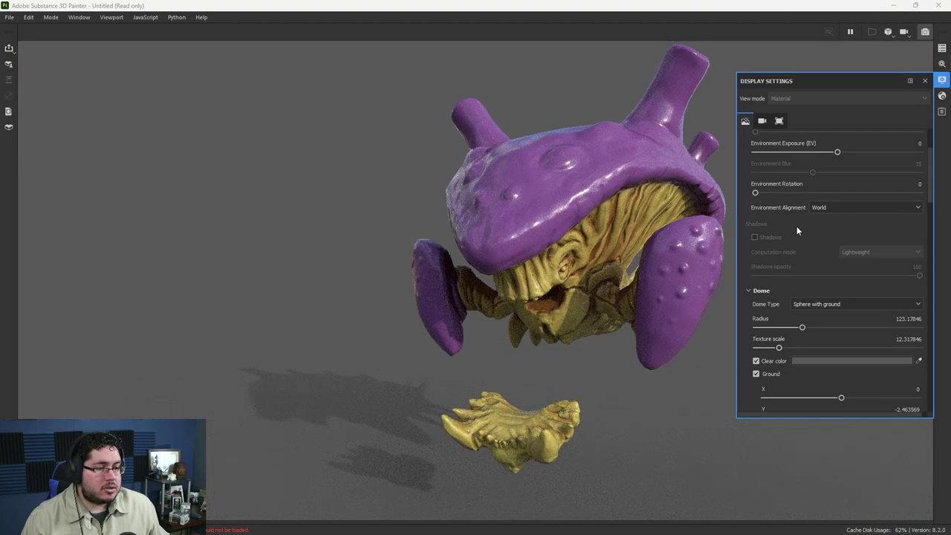
pyautogui.click(815, 361)
pyautogui.moveTo(666, 407); pyautogui.dragTo(663, 398)
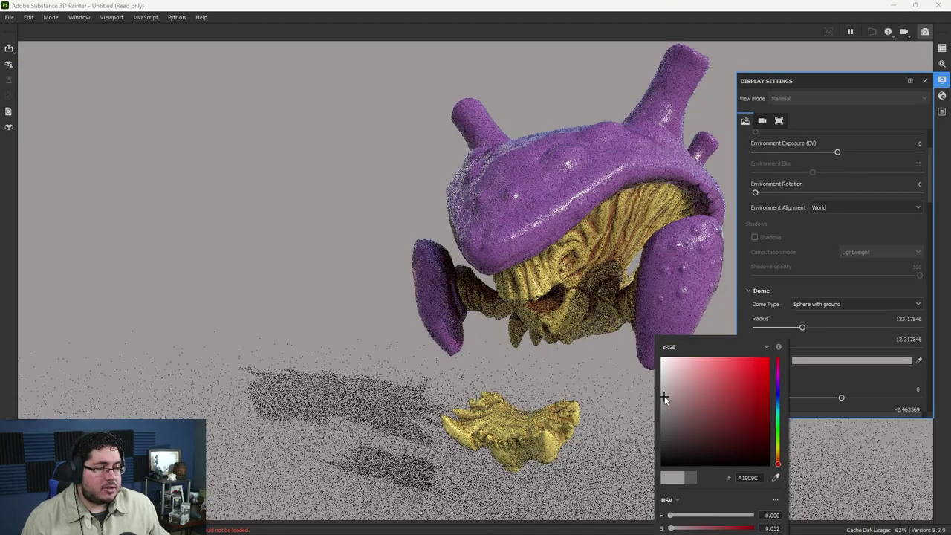
pyautogui.click(924, 81)
# Frame the creature's shell, face and claws closely against the gray backdrop and pause the engine computations.
pyautogui.keyDown('alt'); pyautogui.moveTo(773, 291); pyautogui.dragTo(810, 339, button='right'); pyautogui.keyUp('alt')
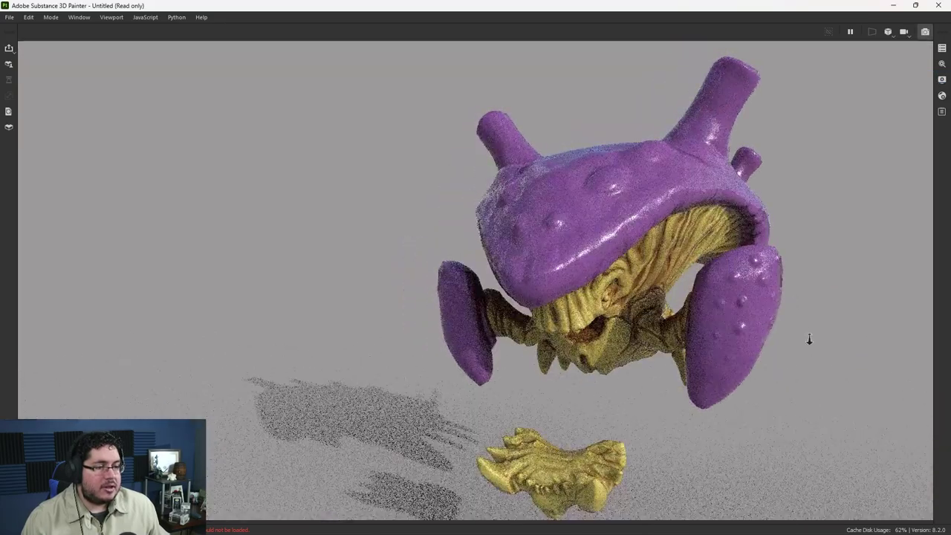
pyautogui.keyDown('alt'); pyautogui.moveTo(811, 339); pyautogui.dragTo(784, 349); pyautogui.keyUp('alt')
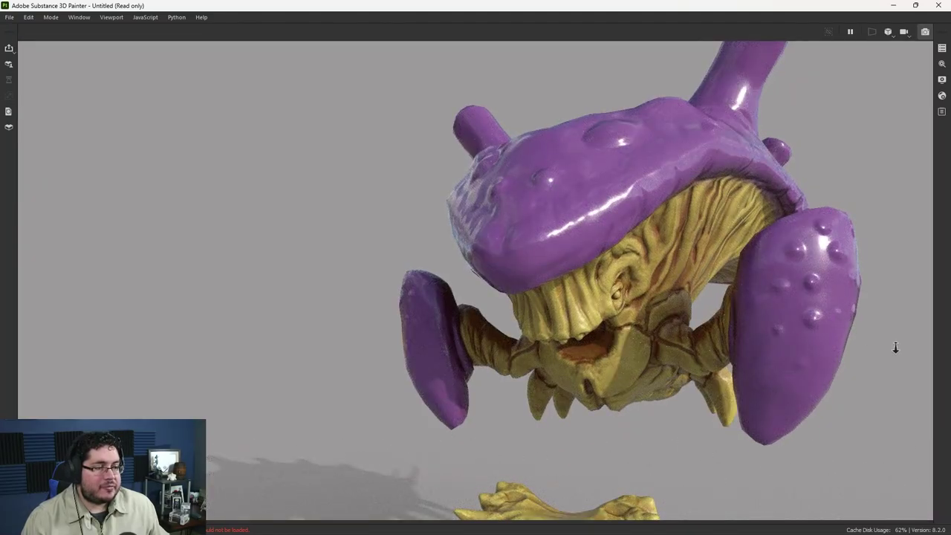
pyautogui.keyDown('alt'); pyautogui.moveTo(896, 348); pyautogui.dragTo(784, 316, button='right'); pyautogui.keyUp('alt')
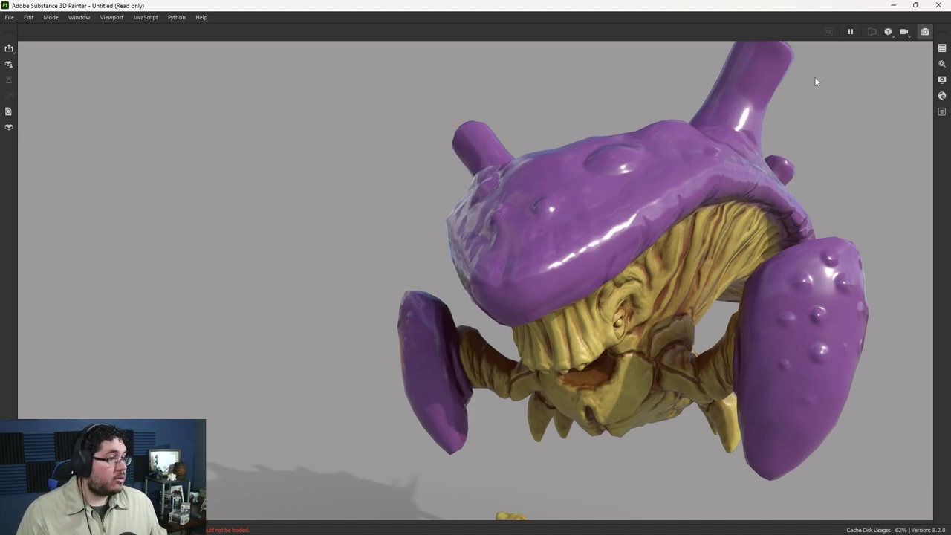
pyautogui.click(850, 32)
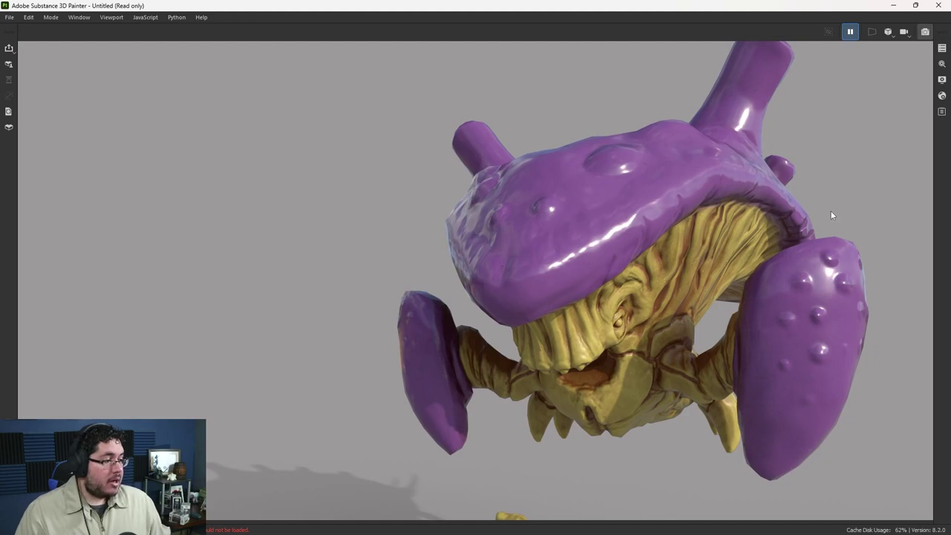